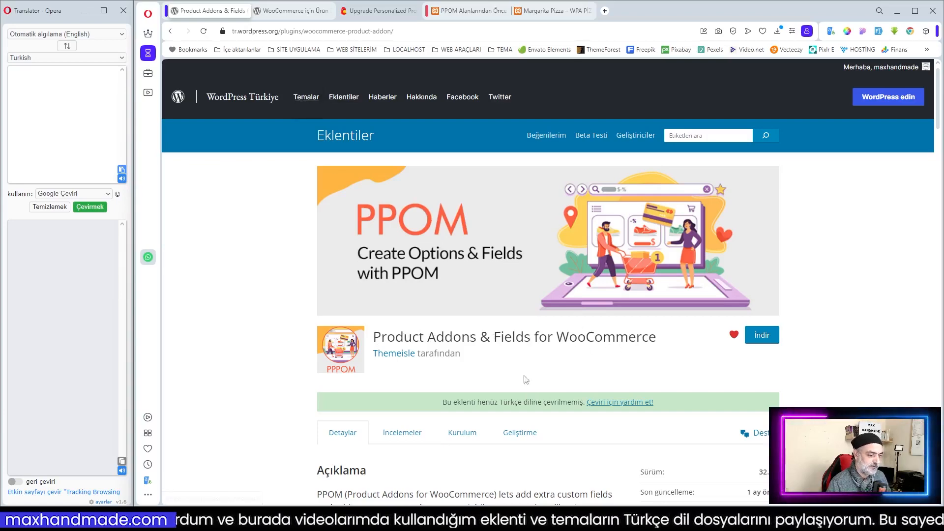
# - Review the Turkish-translated PPOM plugin page, covering the description, free input types and features, and the Pro inputs and features
pyautogui.scroll(-4, 525, 379)
pyautogui.scroll(4, 552, 380)
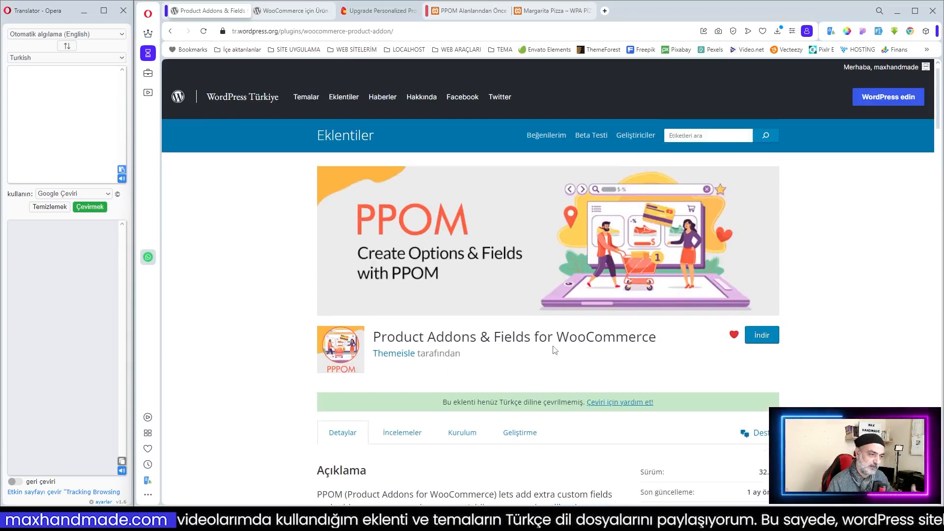
pyautogui.hotkey('ctrl', 'Tab')
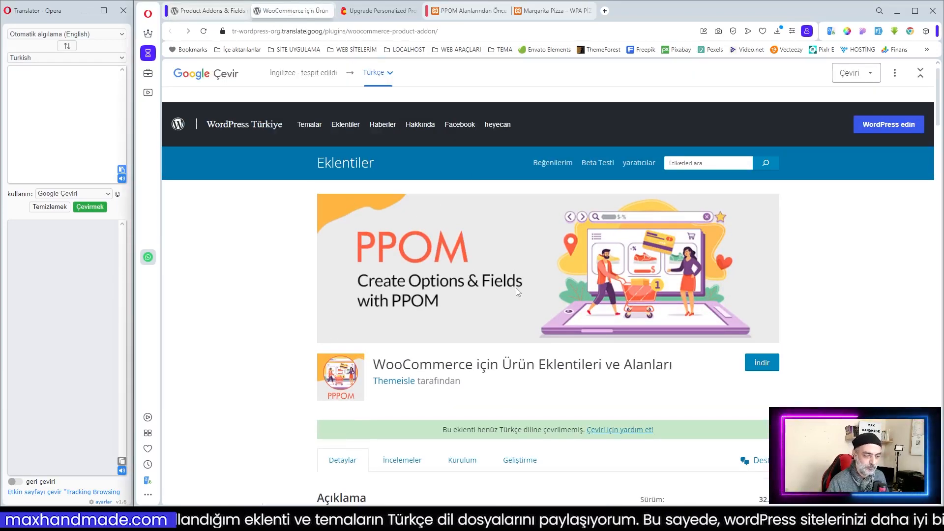
pyautogui.scroll(-4, 516, 288)
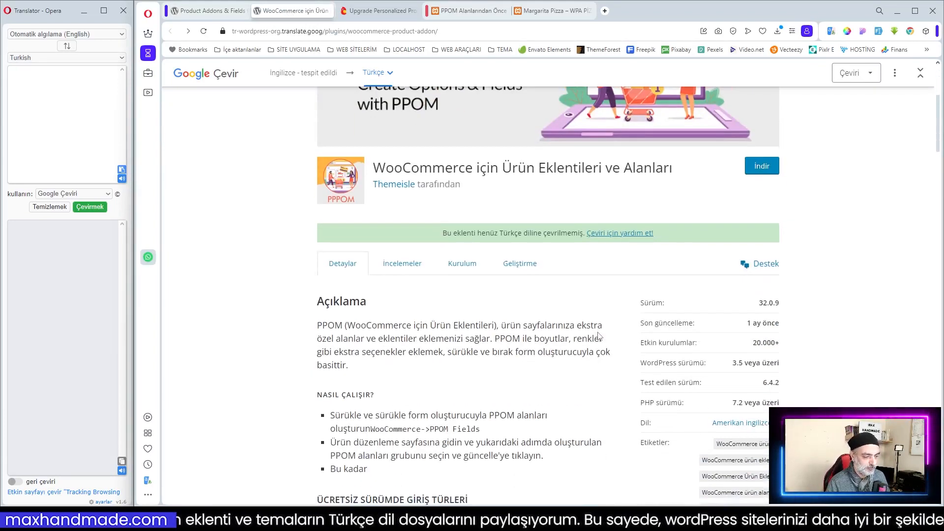
pyautogui.scroll(-3, 599, 336)
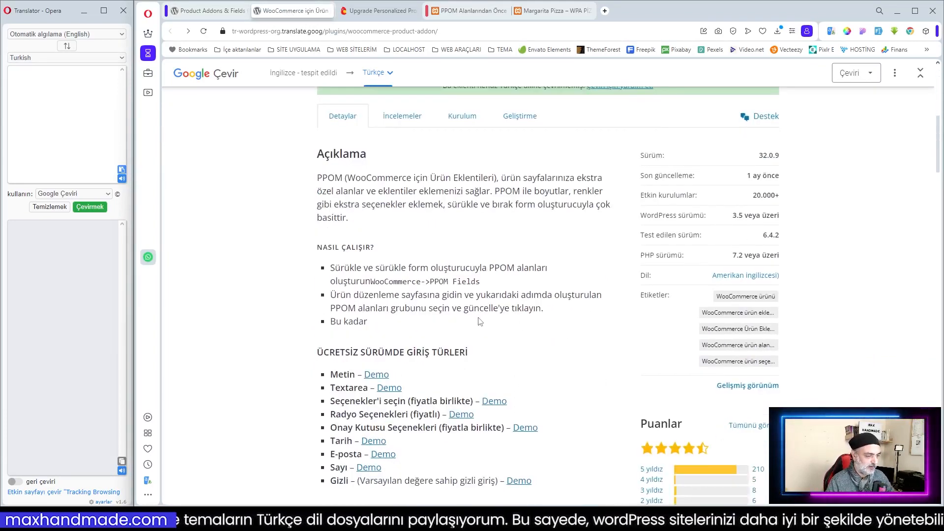
pyautogui.scroll(-3, 480, 321)
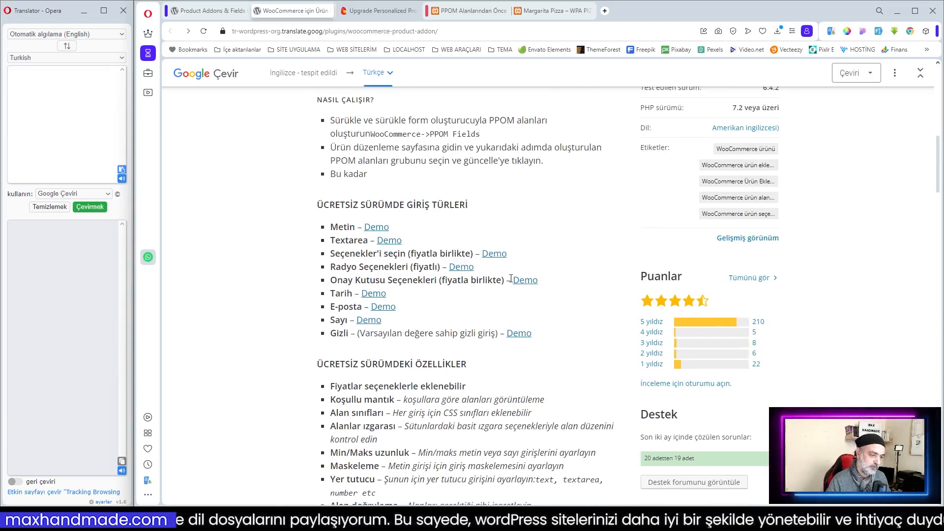
pyautogui.scroll(-3, 546, 289)
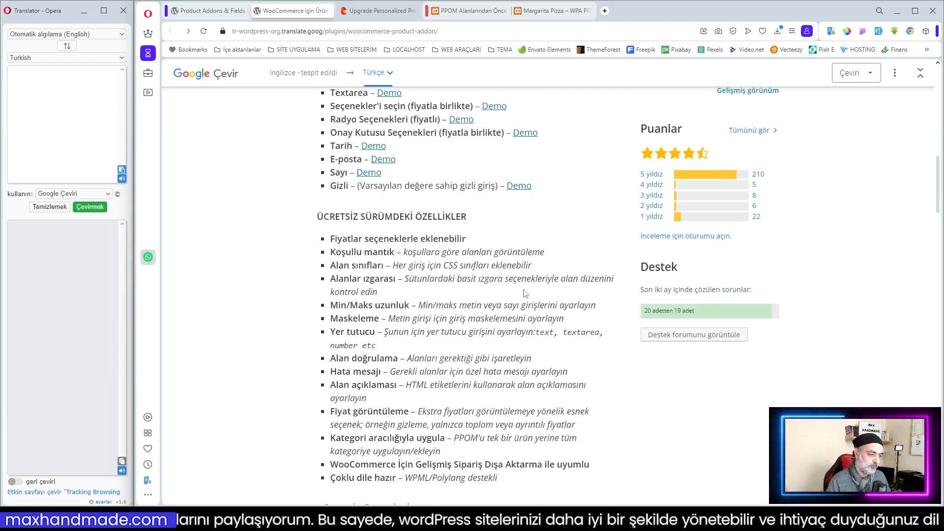
pyautogui.scroll(-9, 526, 294)
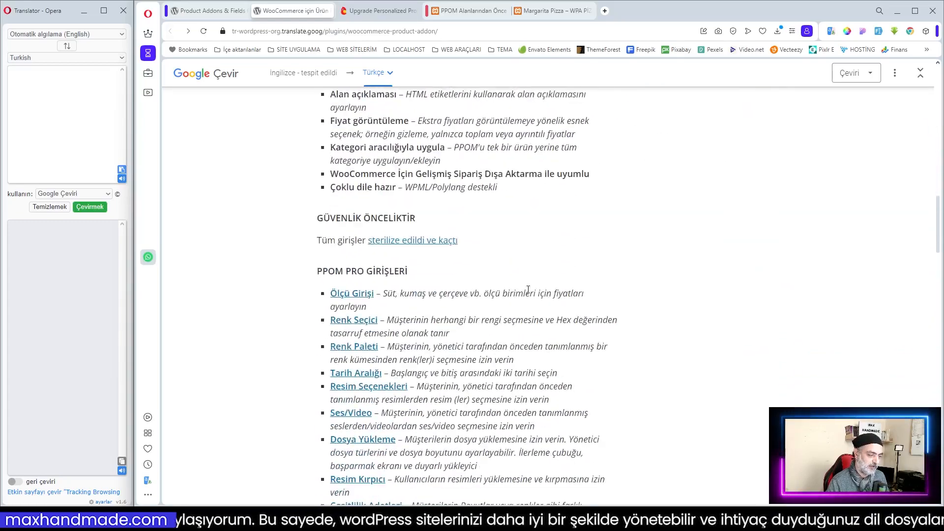
pyautogui.scroll(-18, 528, 290)
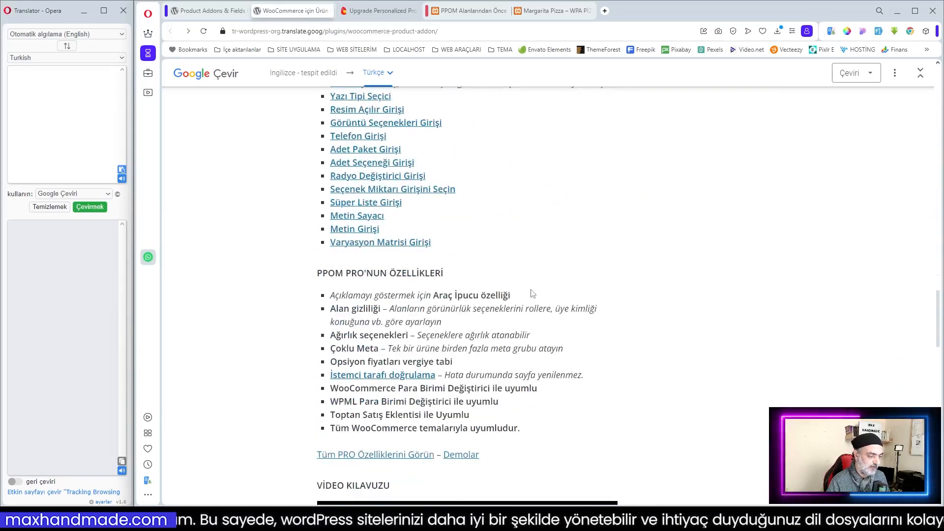
# - Look over the plugin page's screenshots and FAQ section, and return to the page's beginning
pyautogui.scroll(-8, 525, 296)
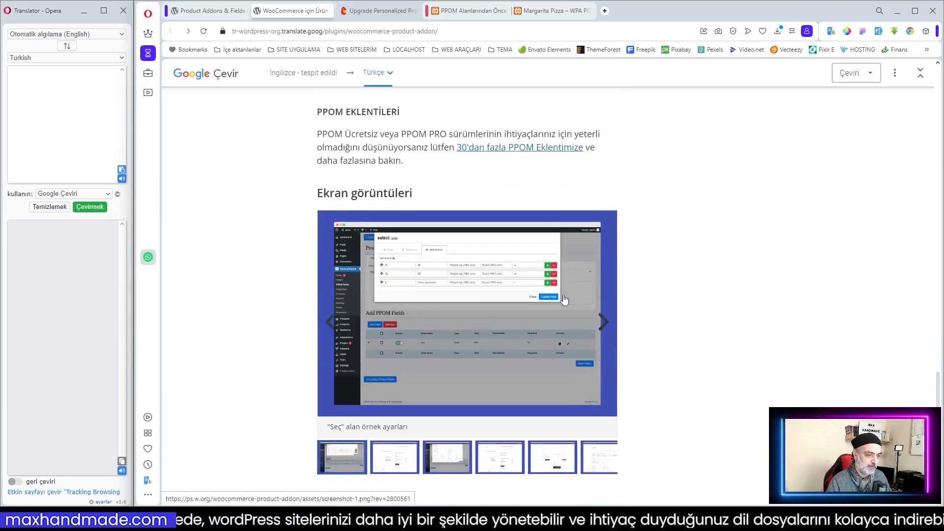
pyautogui.scroll(-3, 511, 300)
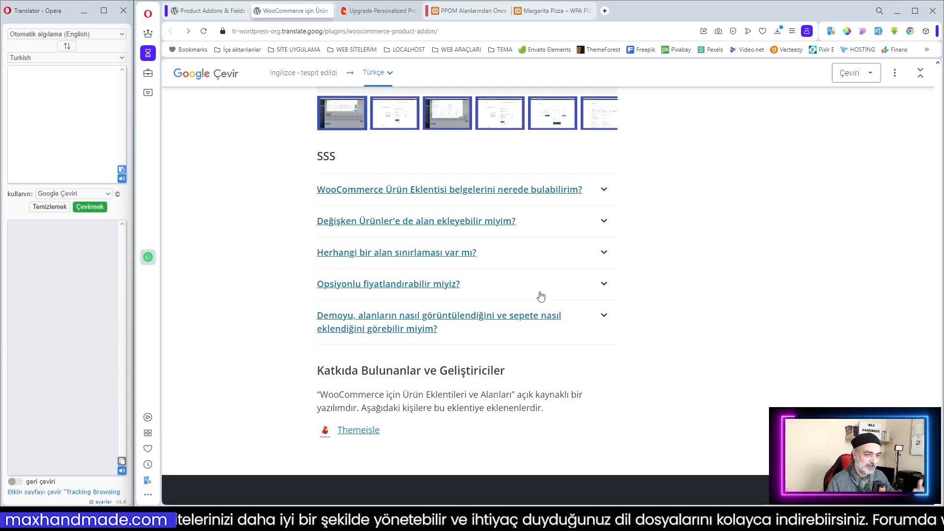
pyautogui.scroll(3, 539, 297)
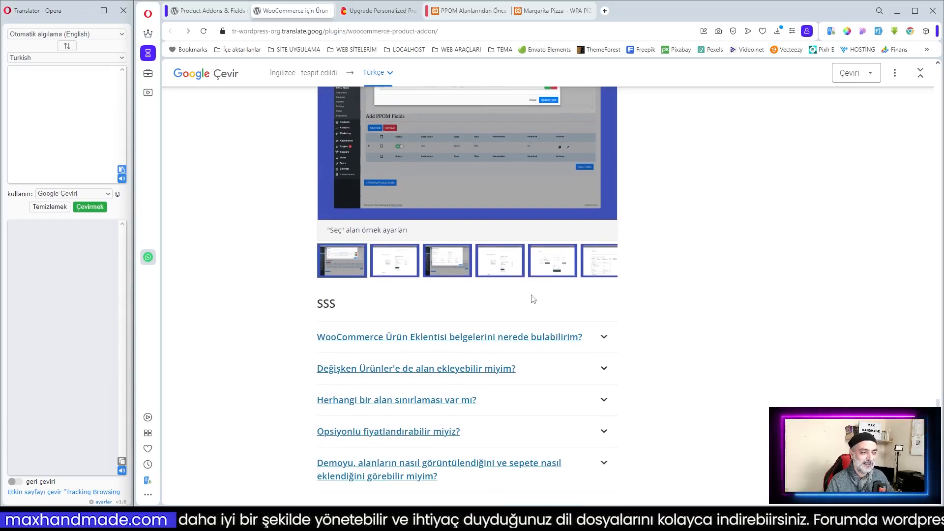
pyautogui.scroll(6, 573, 293)
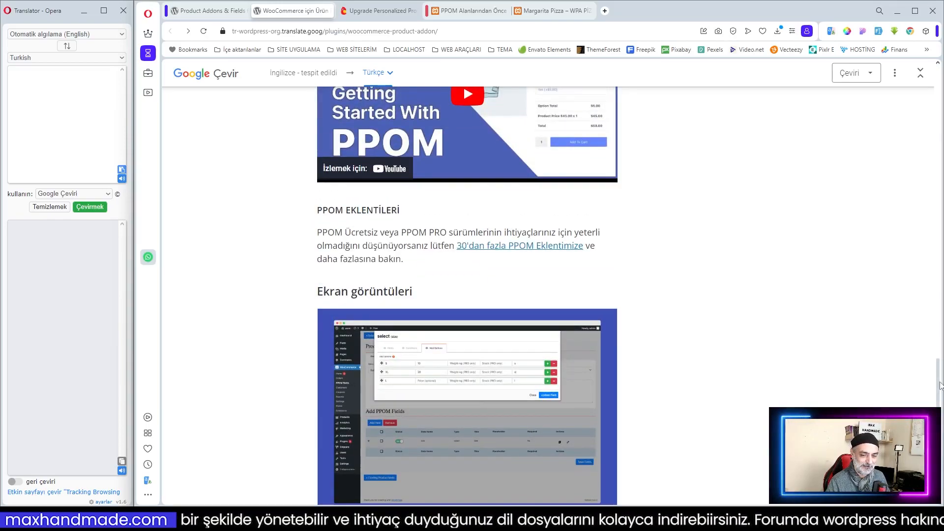
pyautogui.moveTo(938, 378); pyautogui.dragTo(942, 79)
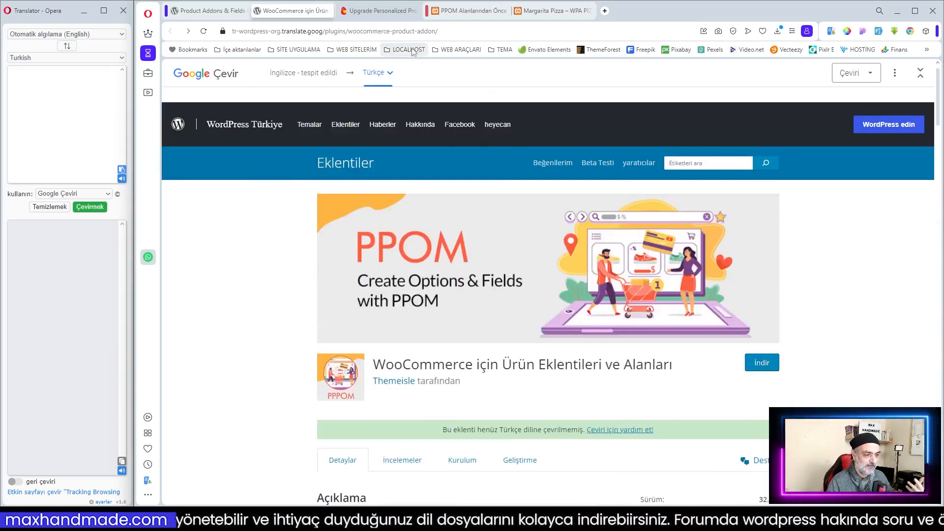
# - Compare the Free and Pro features of PPOM on the Themeisle upgrade page
pyautogui.click(379, 11)
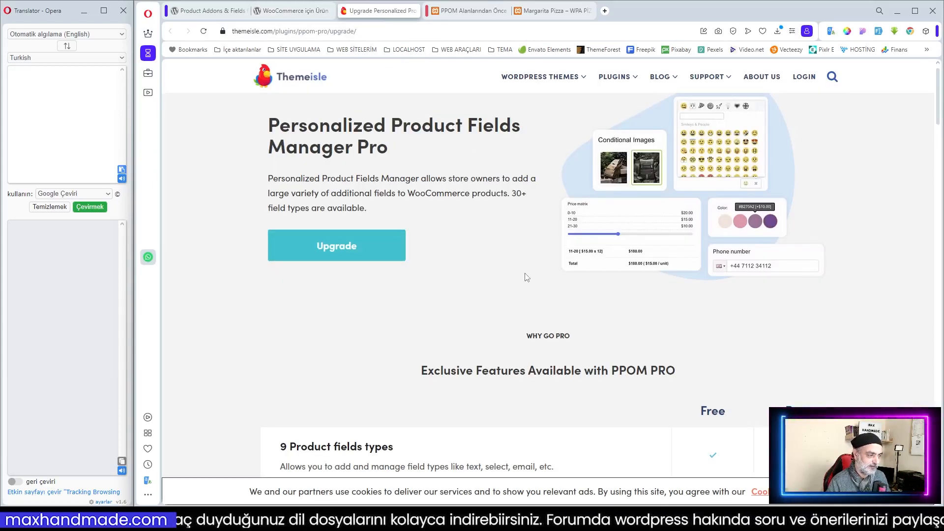
pyautogui.scroll(-3, 527, 277)
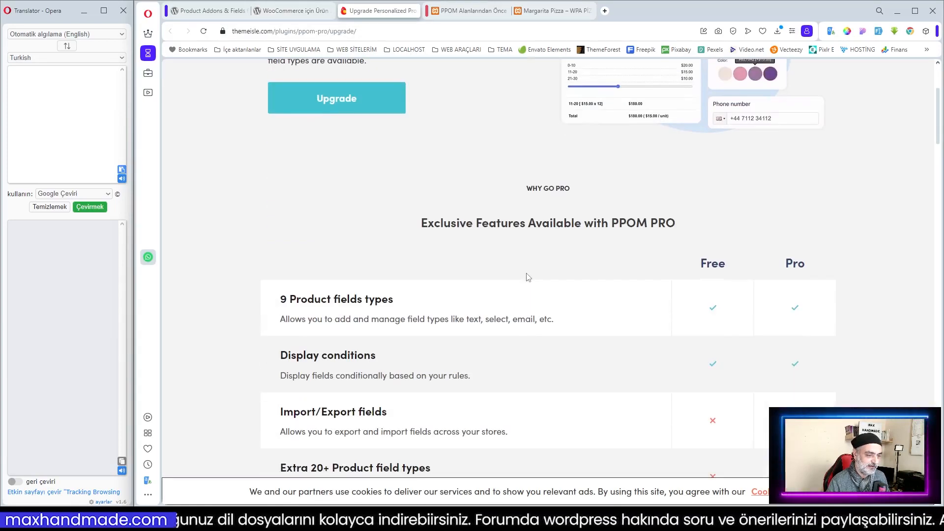
pyautogui.scroll(-5, 526, 277)
pyautogui.scroll(3, 486, 237)
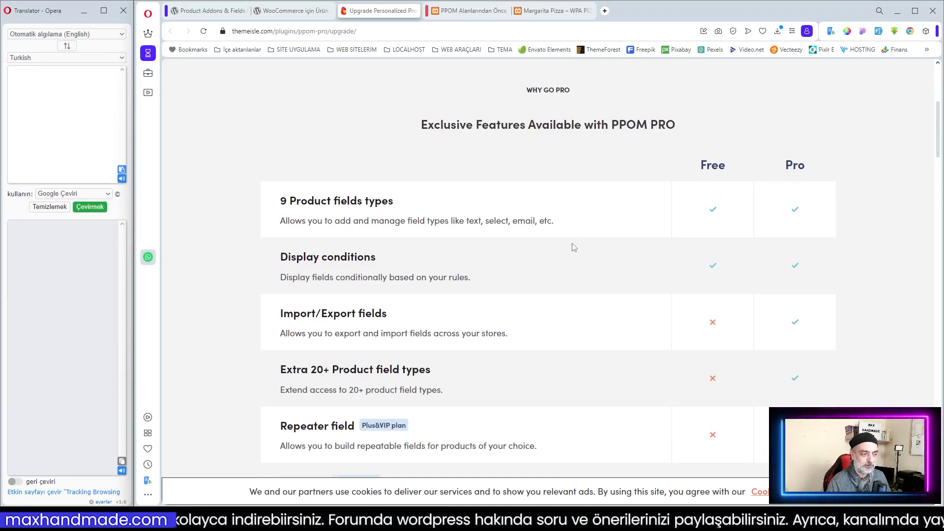
pyautogui.scroll(-1, 604, 258)
pyautogui.scroll(-2, 581, 260)
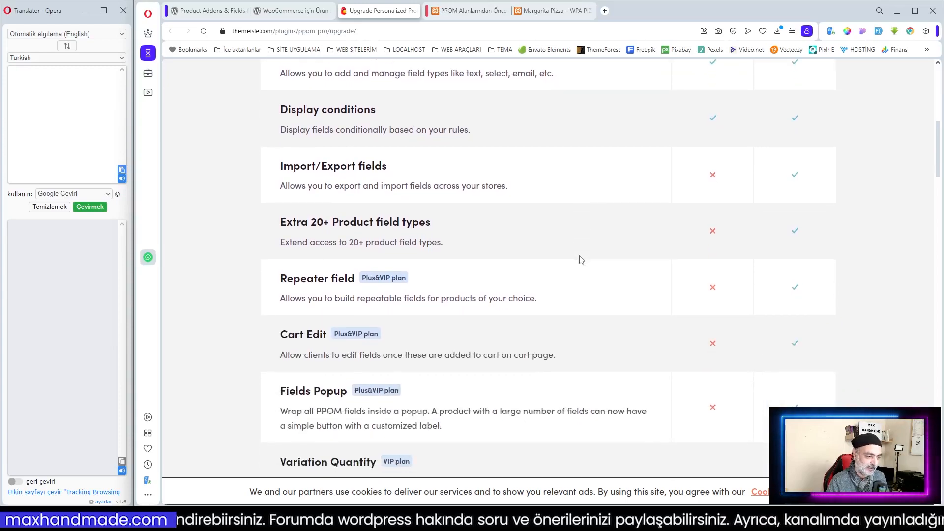
pyautogui.scroll(-3, 582, 260)
pyautogui.scroll(-5, 649, 258)
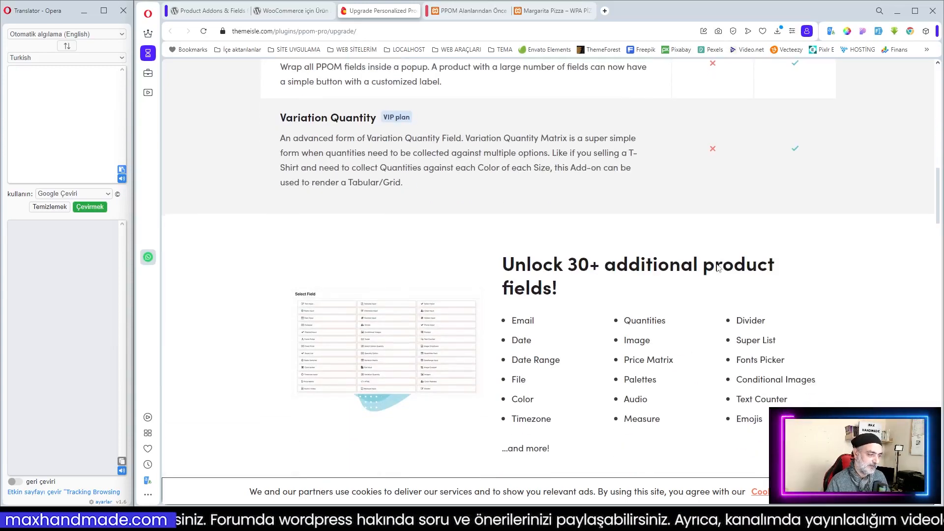
# - Examine the Essential, Plus and VIP pricing plans on the PPOM Pro upgrade page
pyautogui.scroll(-10, 718, 264)
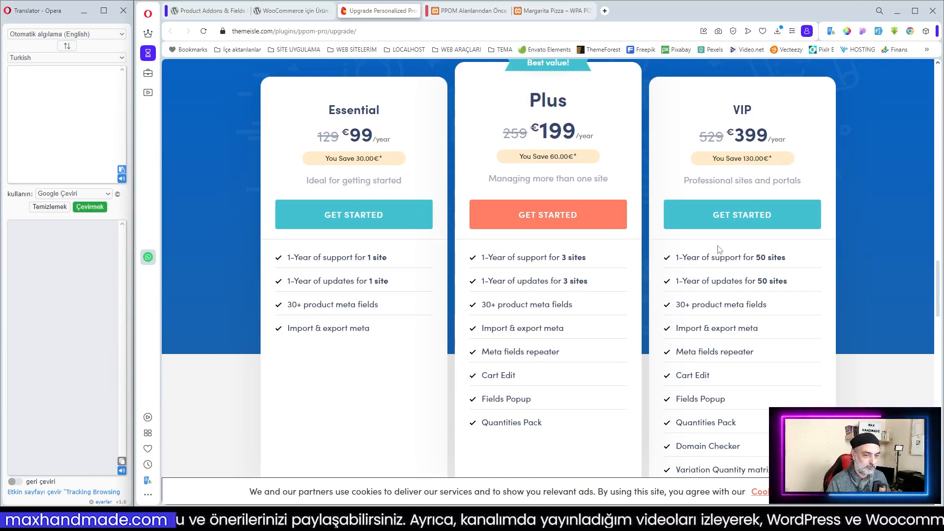
pyautogui.scroll(-1, 721, 250)
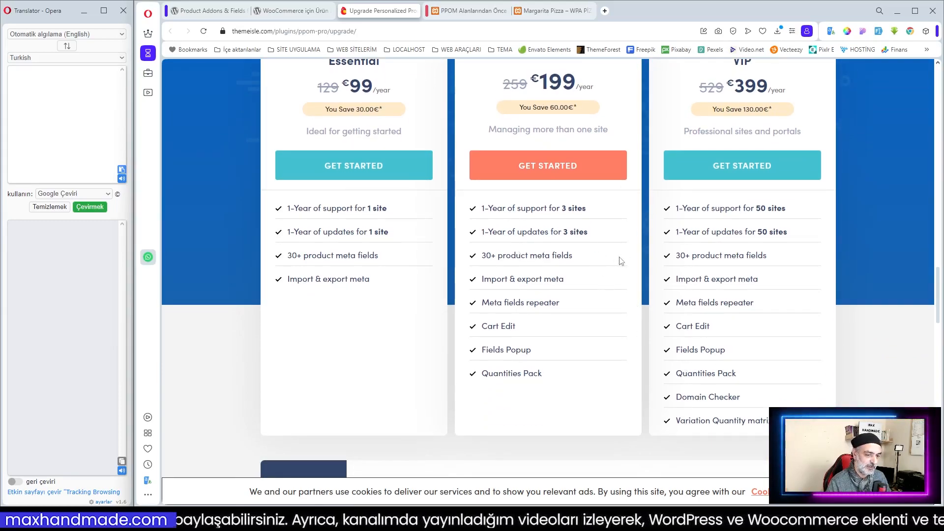
pyautogui.scroll(-2, 689, 265)
pyautogui.scroll(4, 694, 267)
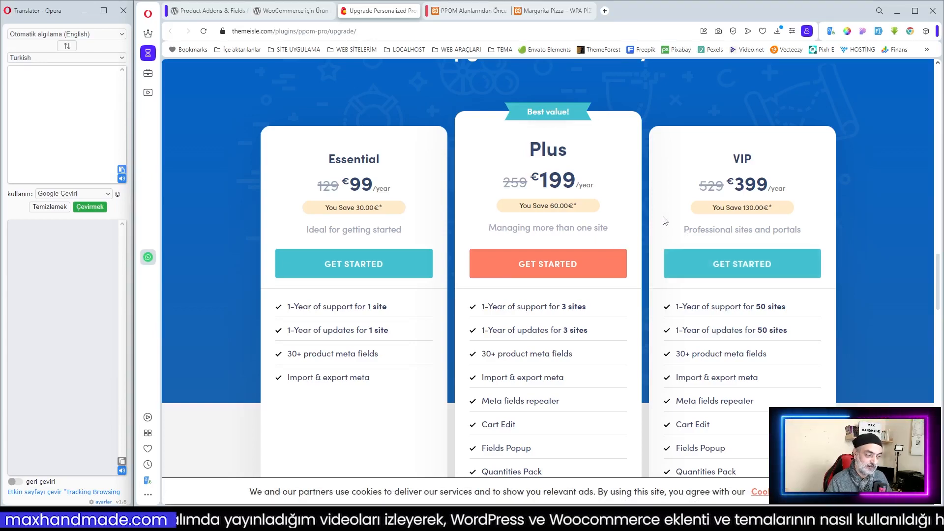
pyautogui.scroll(1, 698, 224)
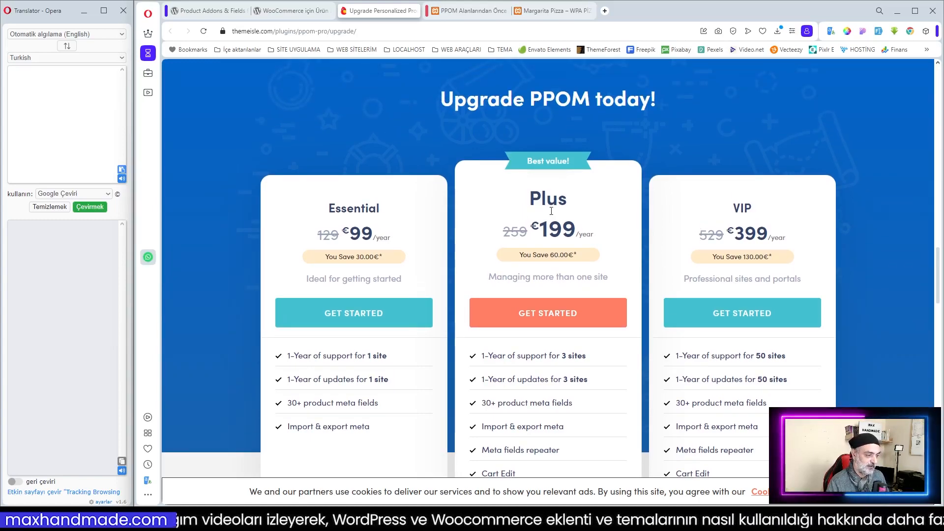
pyautogui.scroll(3, 551, 211)
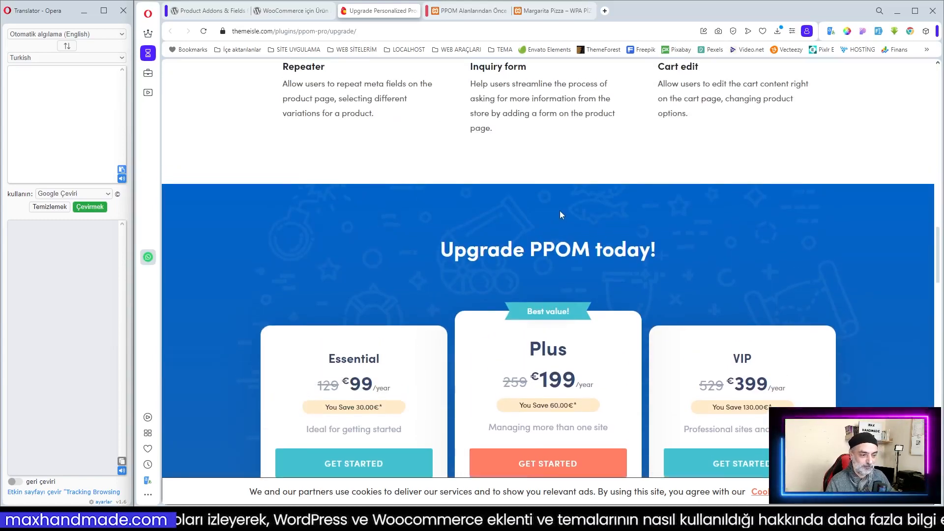
pyautogui.scroll(10, 562, 212)
pyautogui.scroll(10, 574, 211)
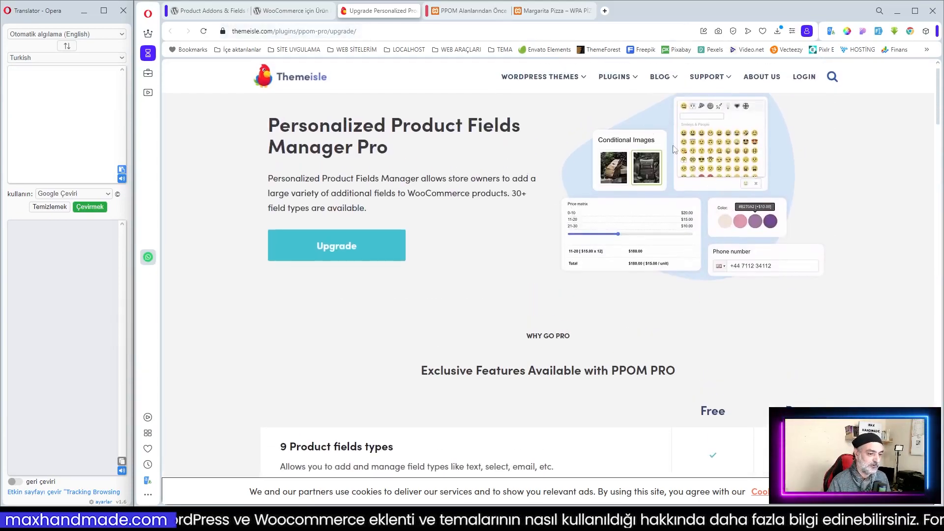
# - Switch to the Margarita Pizza product page and inspect it with the developer tools in the iPhone 12 Pro mobile view
pyautogui.click(551, 11)
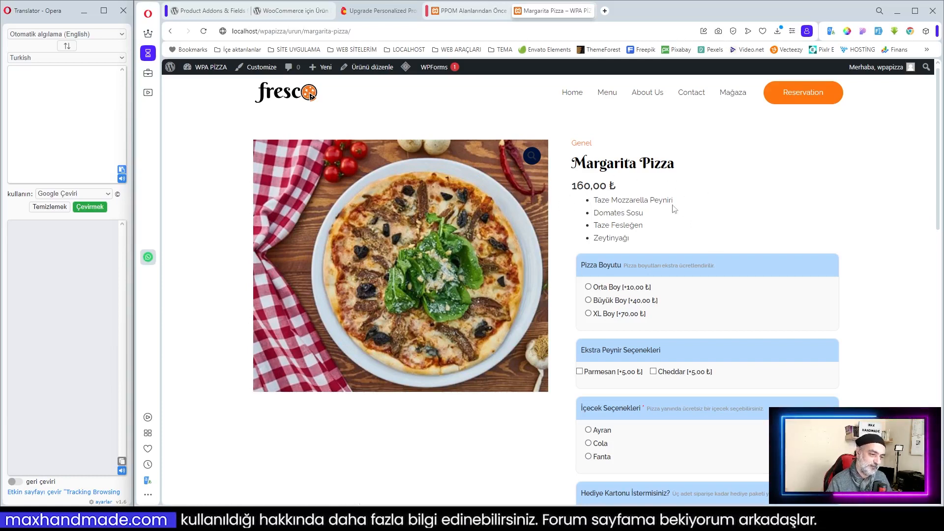
pyautogui.scroll(-1, 705, 199)
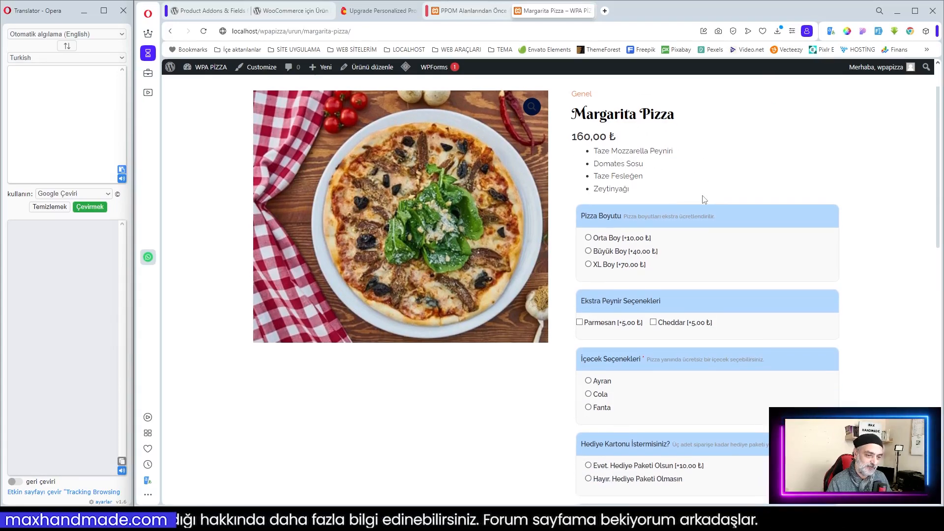
pyautogui.rightClick(684, 179)
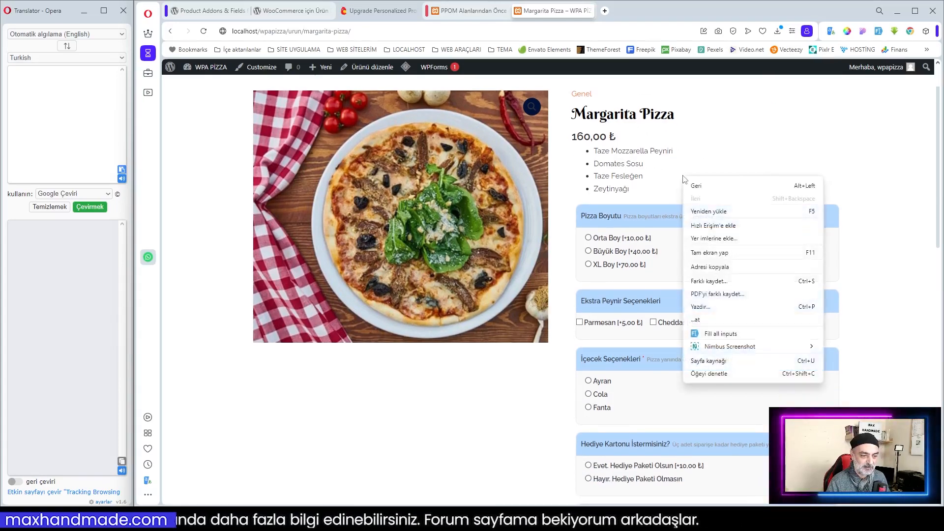
pyautogui.click(737, 373)
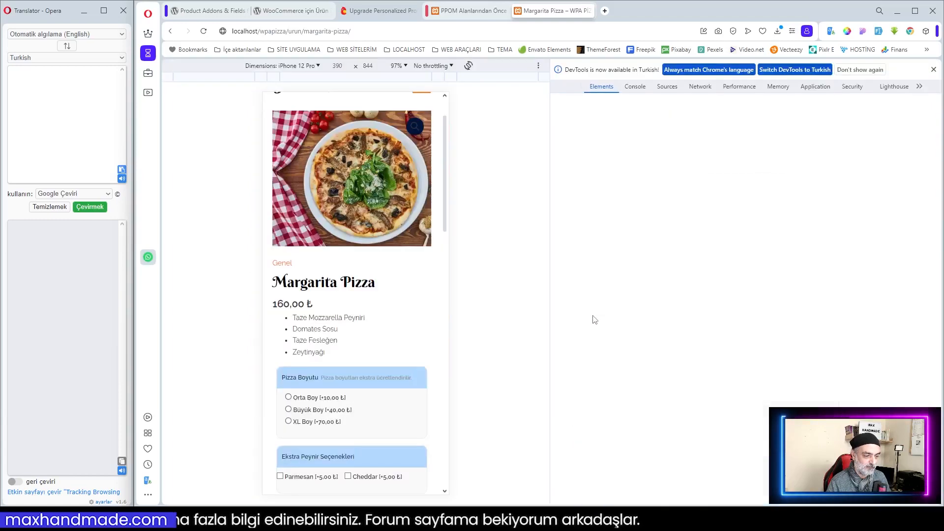
# - Check how the pizza option fields, price table and reviews lay out on mobile, and close the developer tools
pyautogui.scroll(-8, 414, 252)
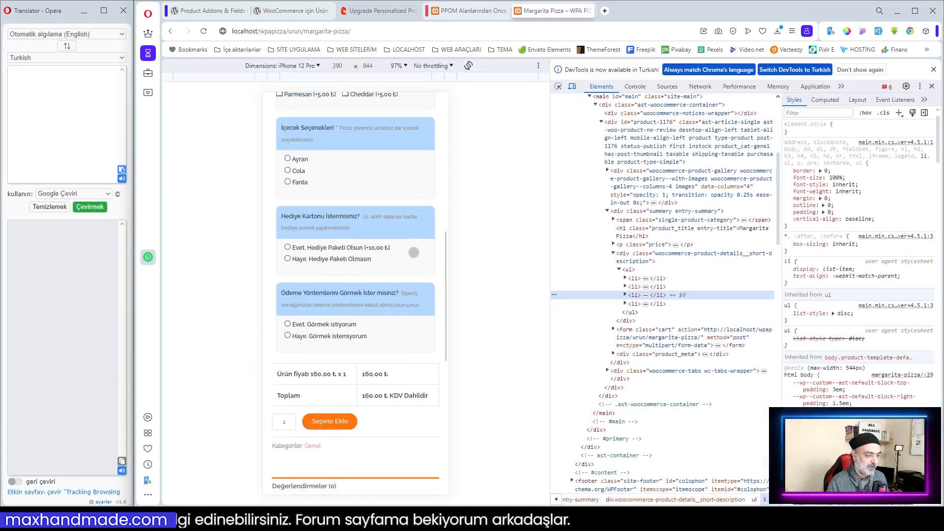
pyautogui.scroll(-2, 413, 252)
pyautogui.scroll(-3, 402, 315)
pyautogui.scroll(2, 403, 315)
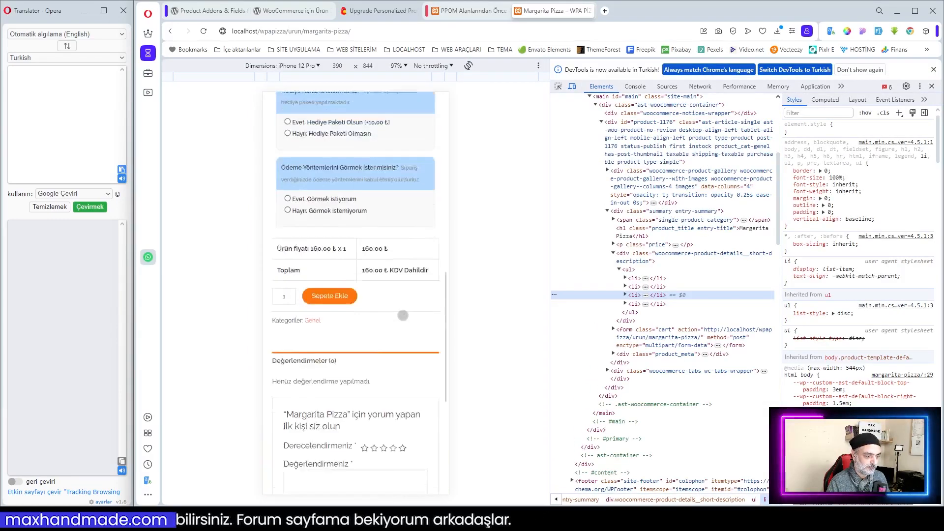
pyautogui.scroll(10, 403, 315)
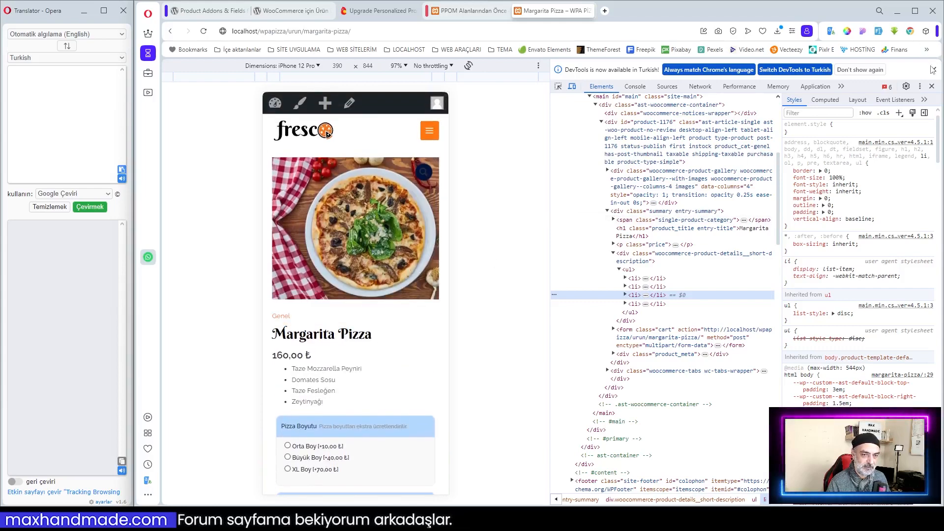
pyautogui.click(933, 69)
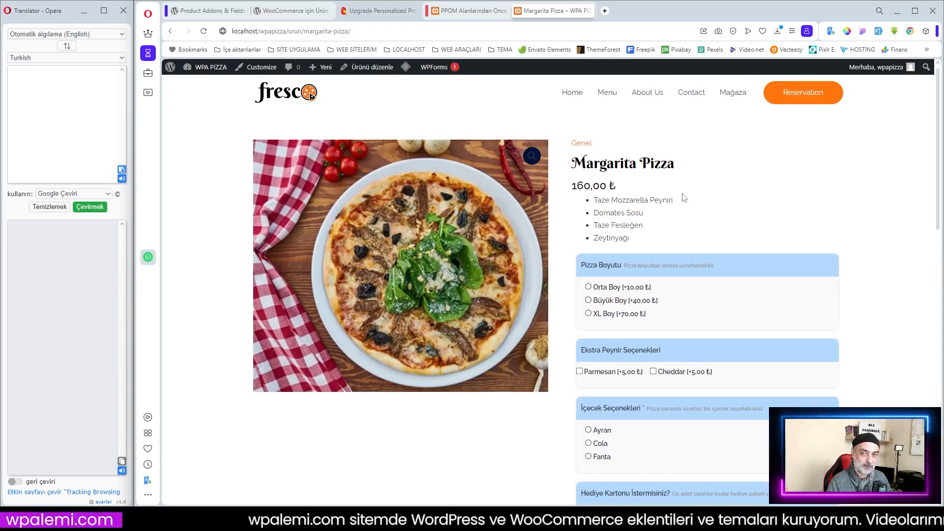
# - Review the Margarita Pizza page's size, cheese, drink, gift and payment option fields down to the price total
pyautogui.scroll(-2, 682, 192)
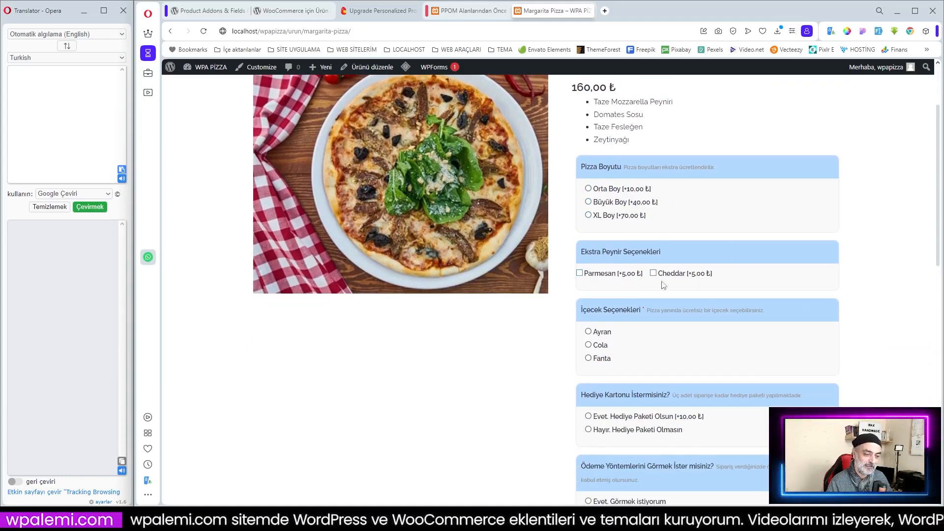
pyautogui.scroll(-2, 634, 345)
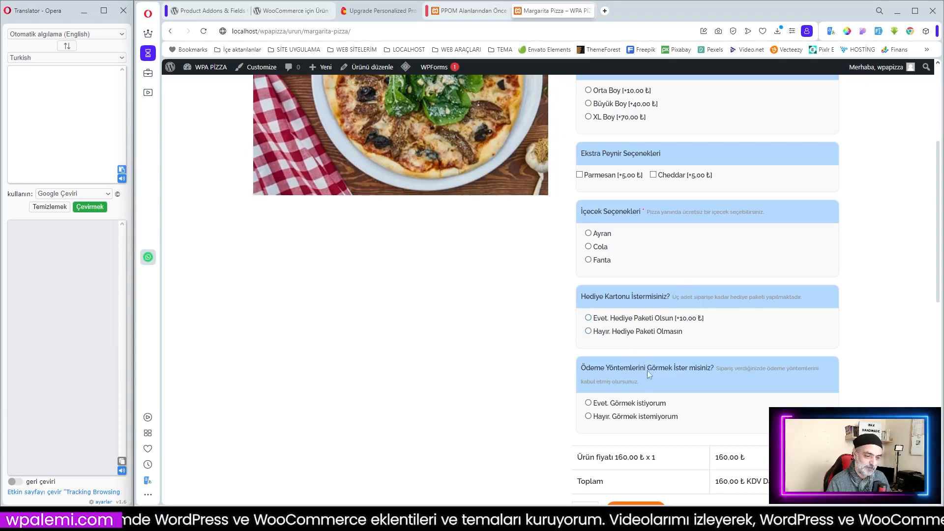
pyautogui.scroll(-2, 678, 320)
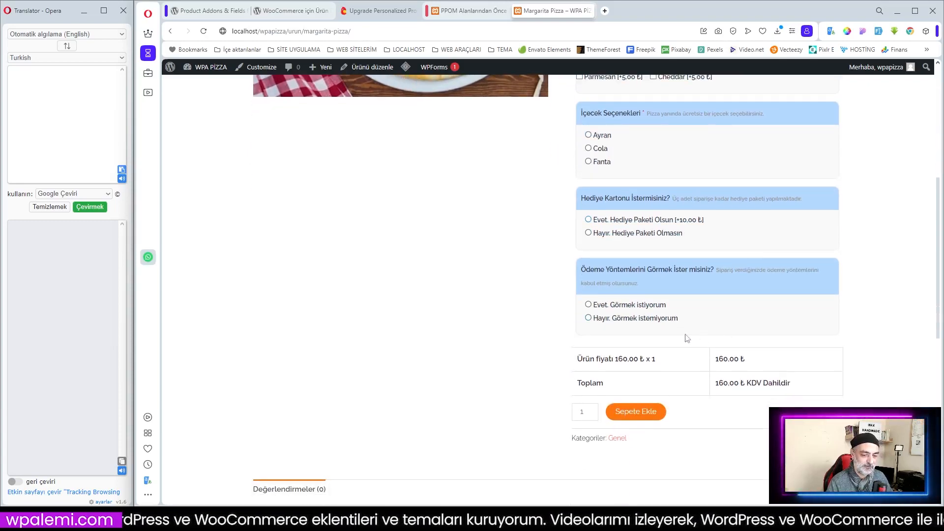
# - Choose the XL Boy pizza size on the Margarita Pizza page and check the price table below the options
pyautogui.scroll(6, 684, 339)
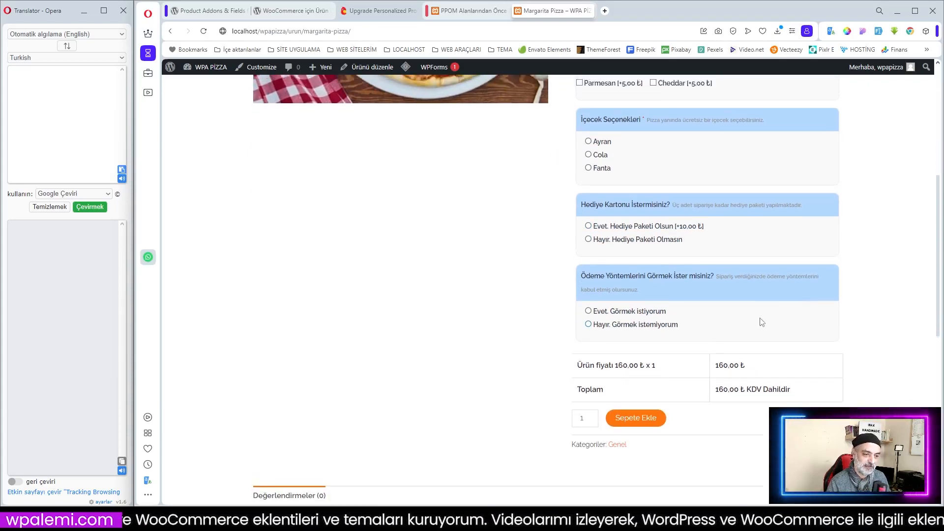
pyautogui.scroll(-2, 659, 301)
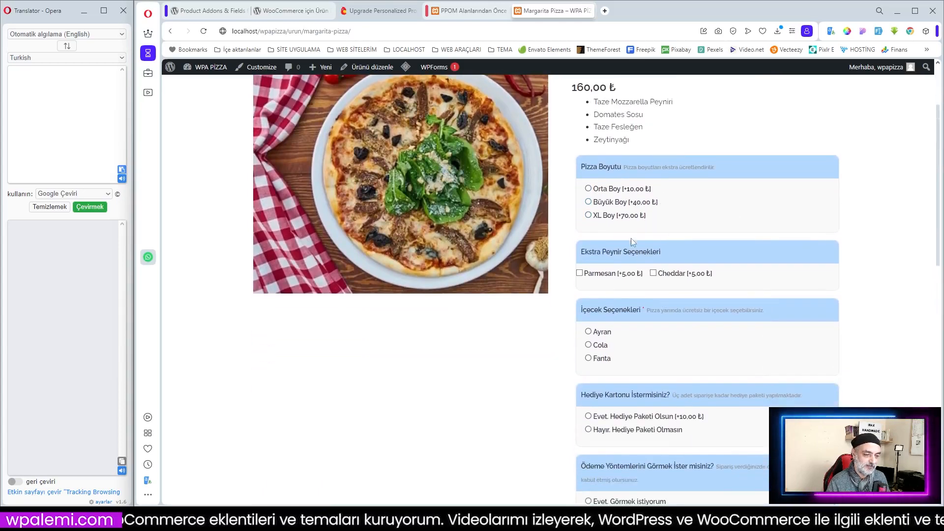
pyautogui.click(589, 215)
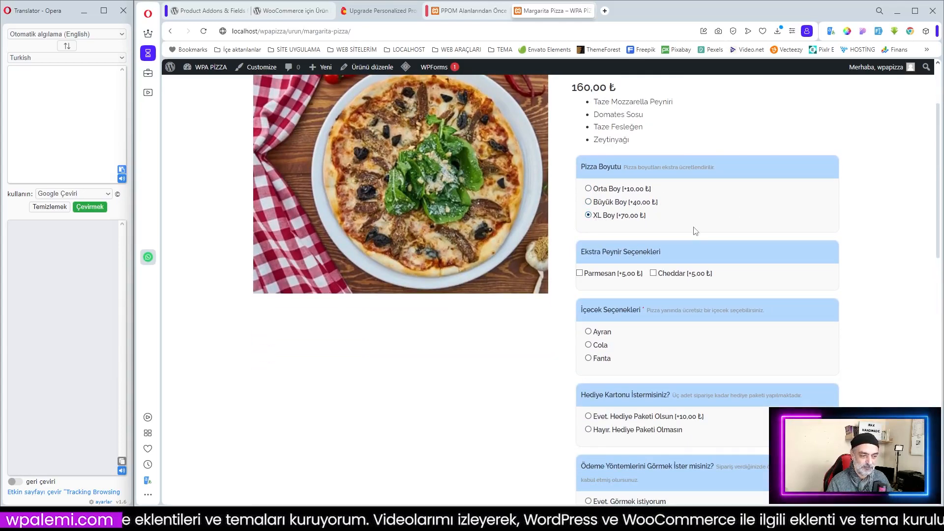
pyautogui.scroll(-5, 704, 232)
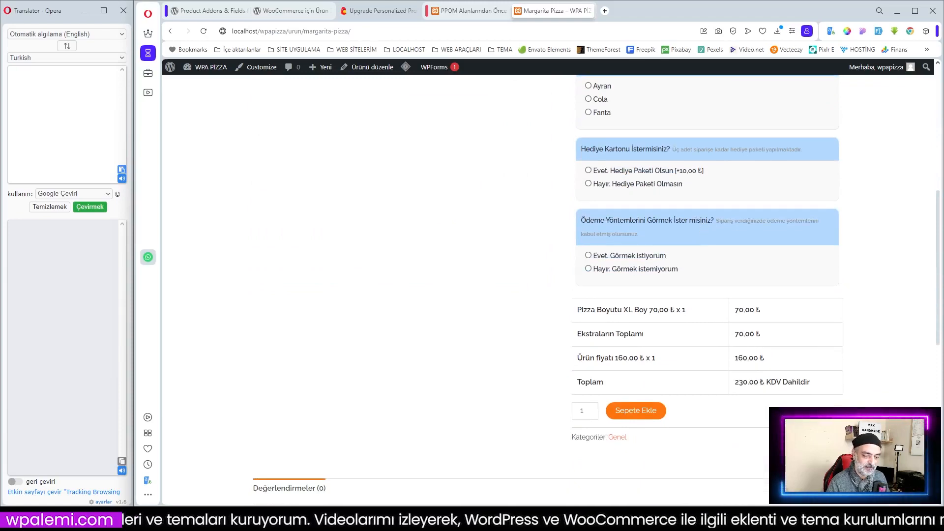
pyautogui.scroll(5, 714, 345)
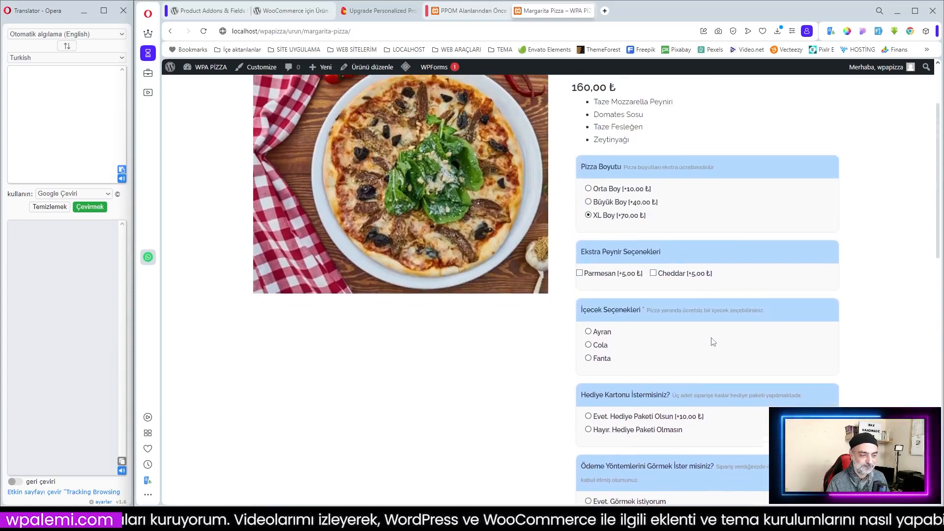
# - Add Parmesan and Cheddar as extra cheeses and check their rows in the price table
pyautogui.click(580, 273)
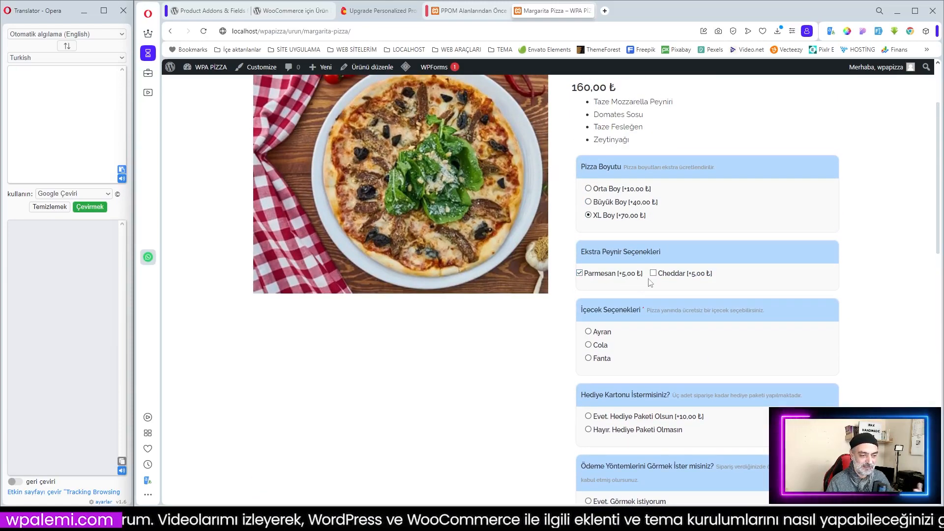
pyautogui.click(653, 274)
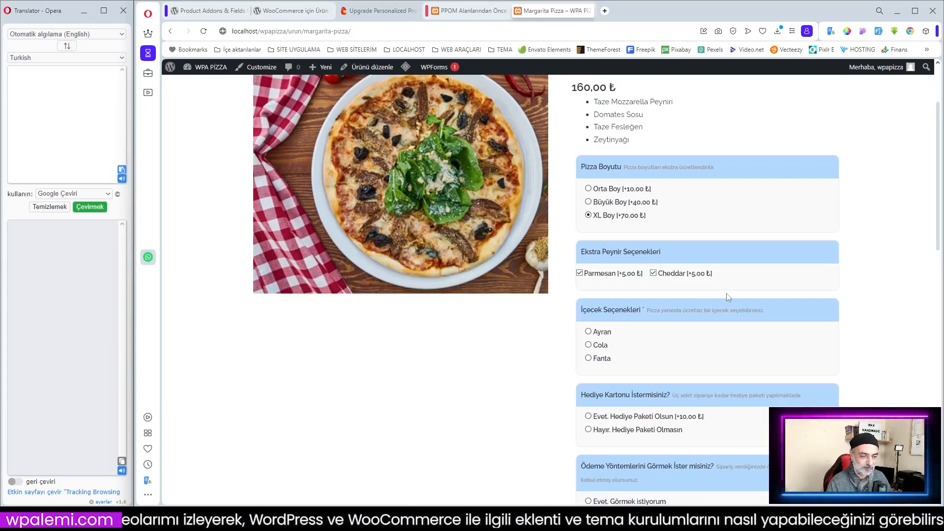
pyautogui.scroll(1, 727, 293)
pyautogui.scroll(-9, 727, 293)
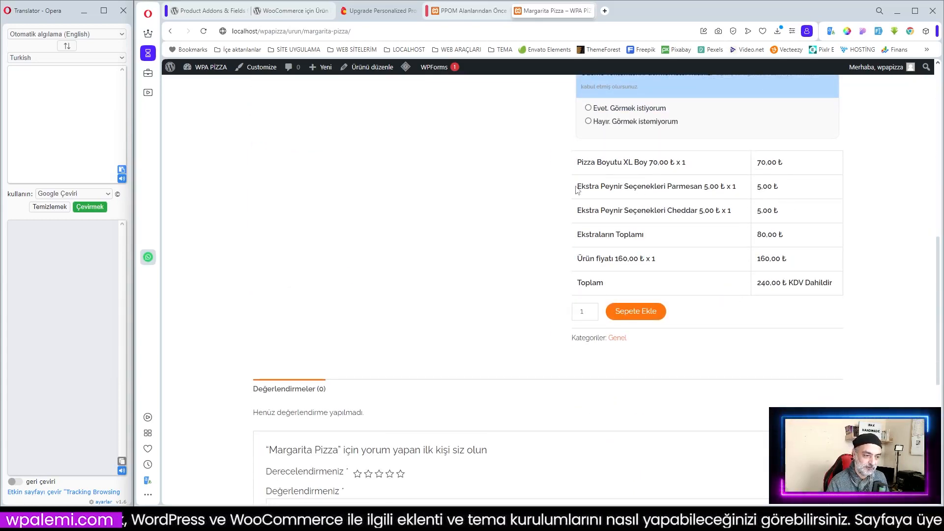
pyautogui.moveTo(580, 190); pyautogui.dragTo(737, 190)
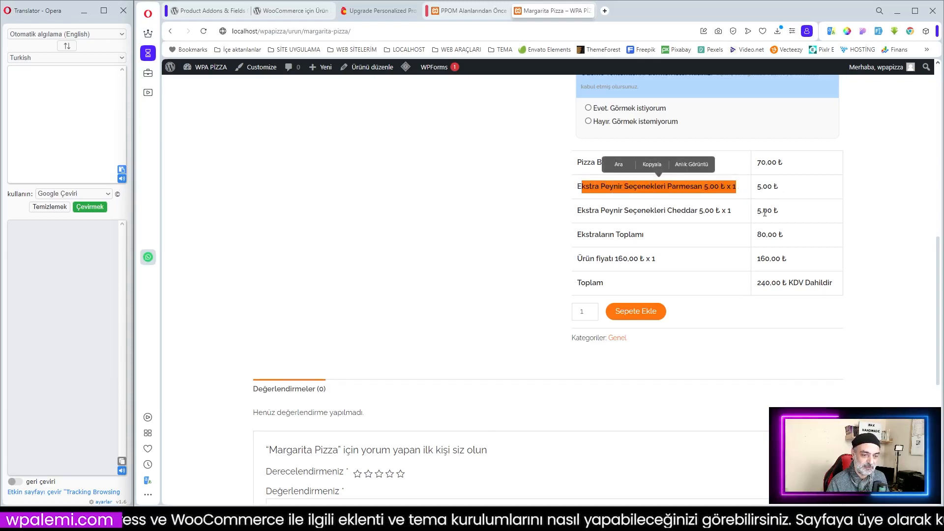
pyautogui.scroll(6, 738, 255)
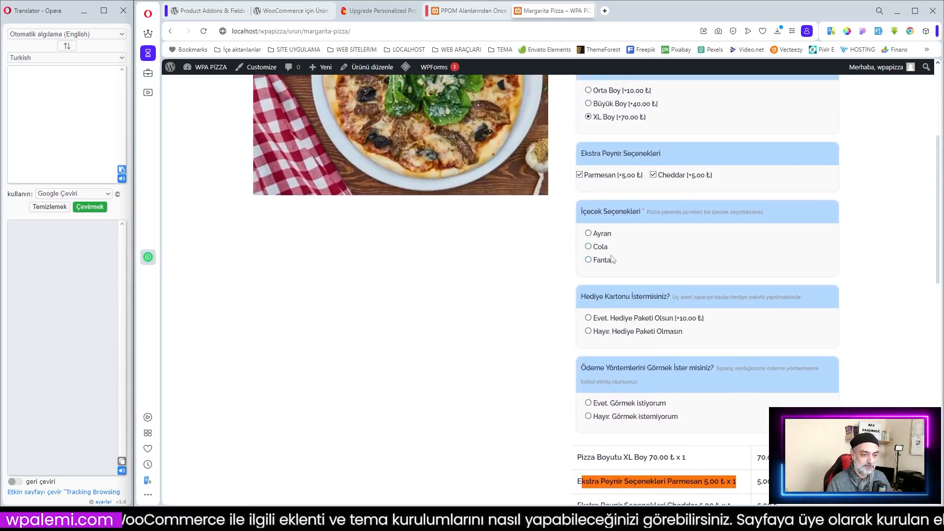
# - Choose Ayran as the free drink and answer the gift question with "Evet. Hediye Paketi Olsun"
pyautogui.moveTo(648, 212); pyautogui.dragTo(765, 216)
pyautogui.moveTo(674, 298)
pyautogui.mouseDown()
pyautogui.moveTo(794, 298)
pyautogui.moveTo(672, 299)
pyautogui.mouseUp()
pyautogui.click(588, 233)
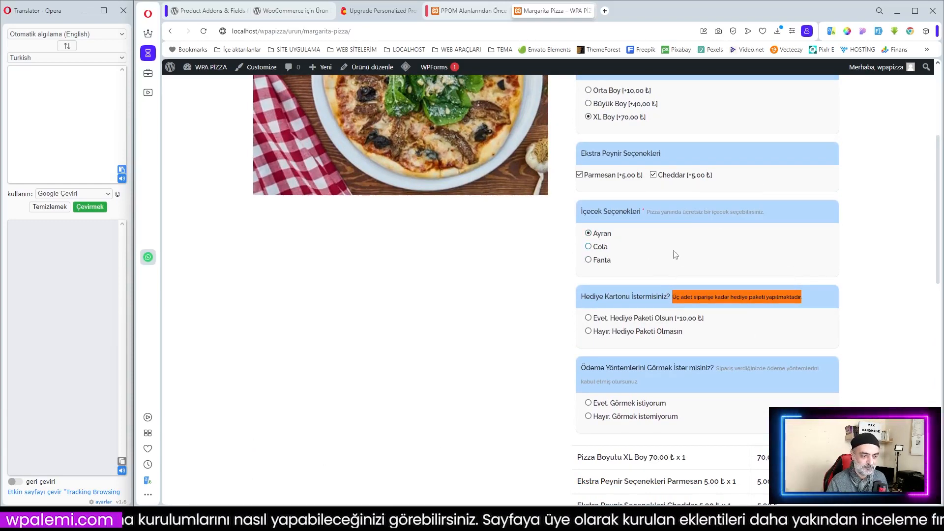
pyautogui.scroll(-1, 657, 267)
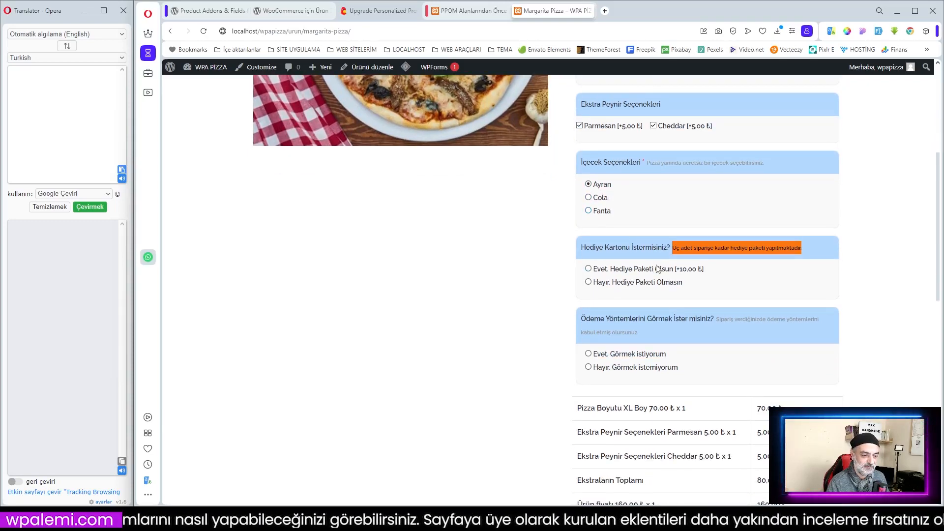
pyautogui.click(589, 269)
pyautogui.scroll(-2, 689, 196)
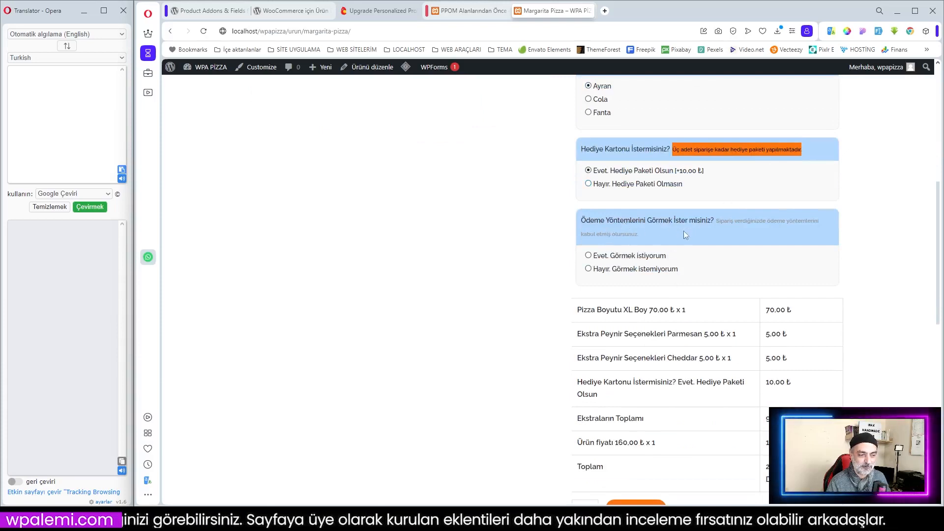
# - Try the payment-methods question with Evet, Bitcoin and Kredi Kartı, and leave it on "Hayır. Görmek istemiyorum"
pyautogui.scroll(-1, 684, 232)
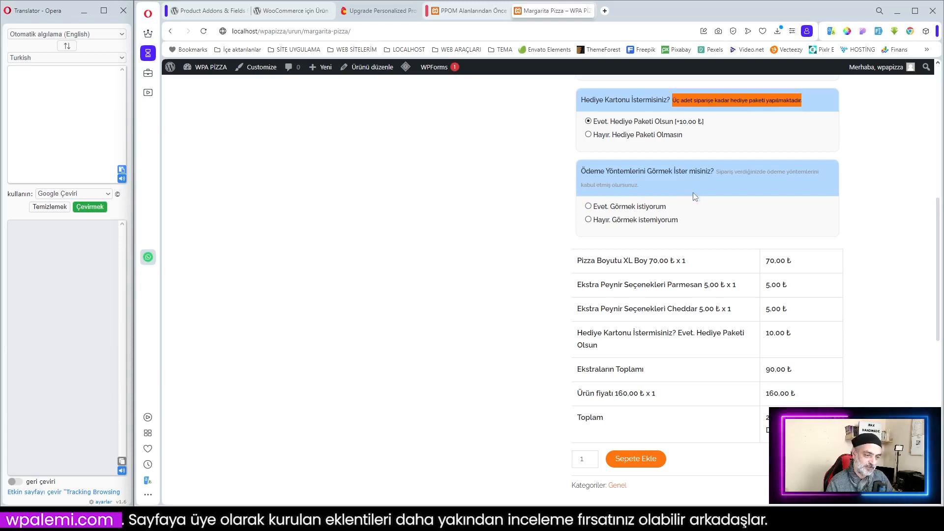
pyautogui.click(589, 219)
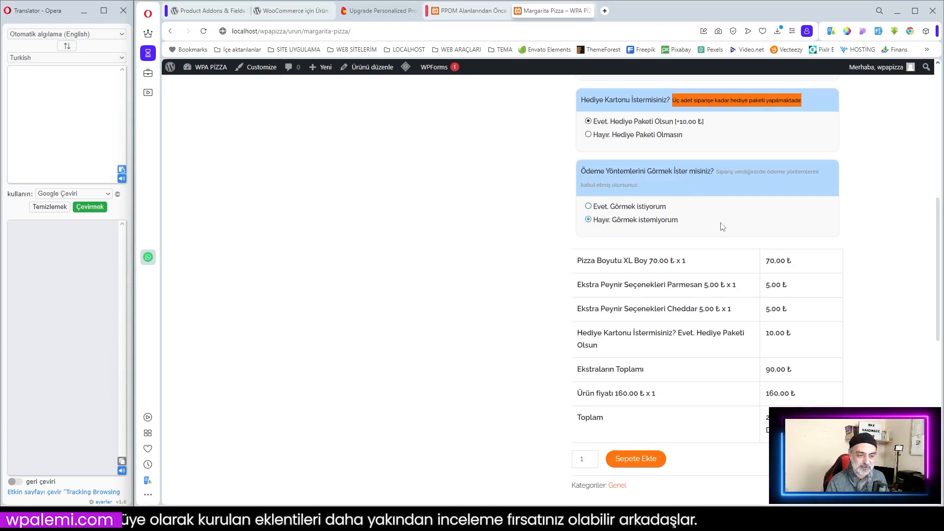
pyautogui.click(589, 208)
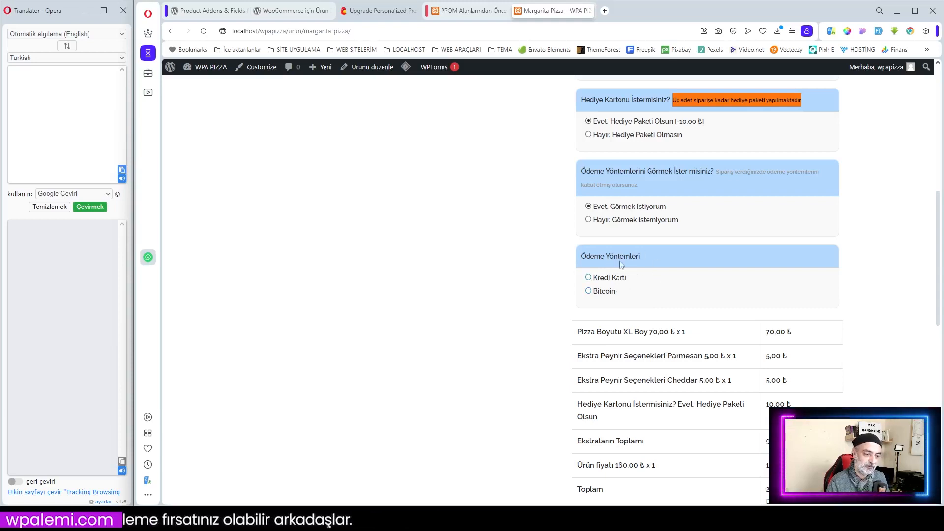
pyautogui.click(589, 221)
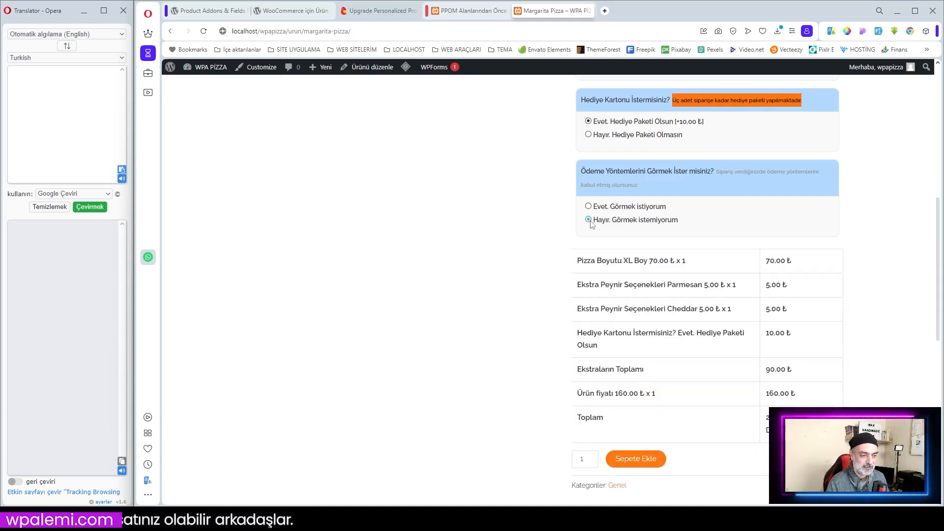
pyautogui.click(588, 206)
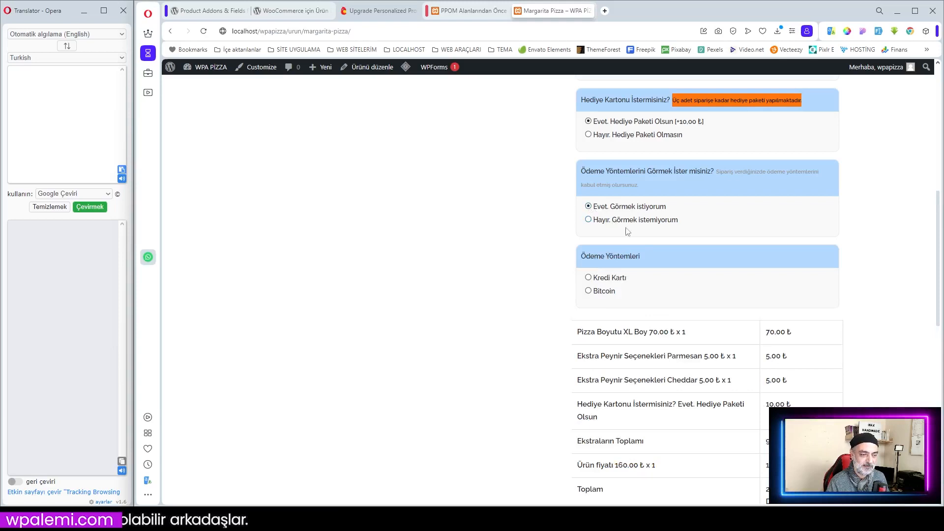
pyautogui.click(589, 290)
pyautogui.click(589, 277)
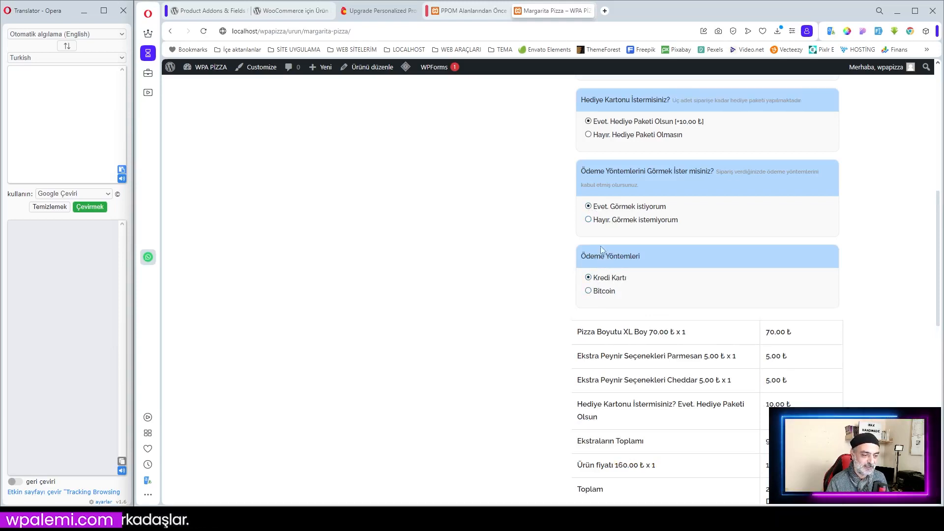
pyautogui.click(588, 219)
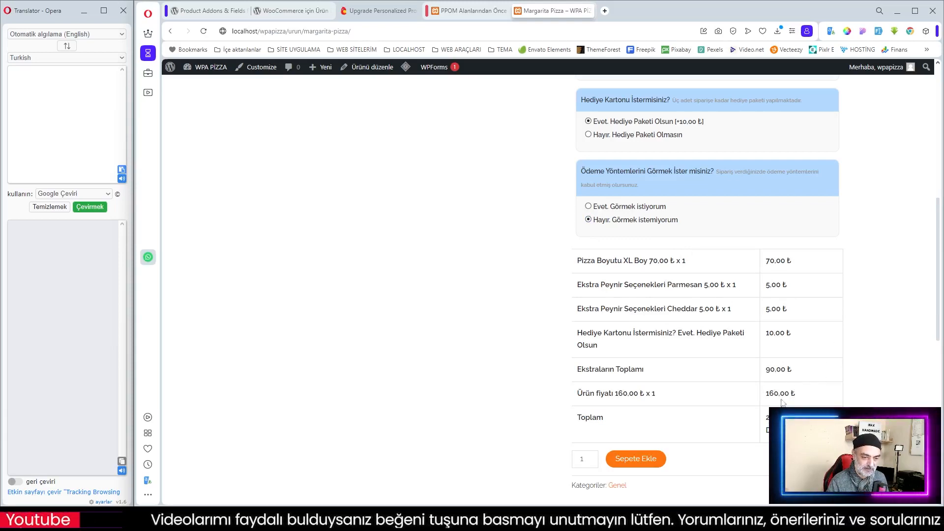
# - Set the pizza quantity to 2 and compare the gift package fee with the other price rows
pyautogui.moveTo(770, 261); pyautogui.dragTo(797, 265)
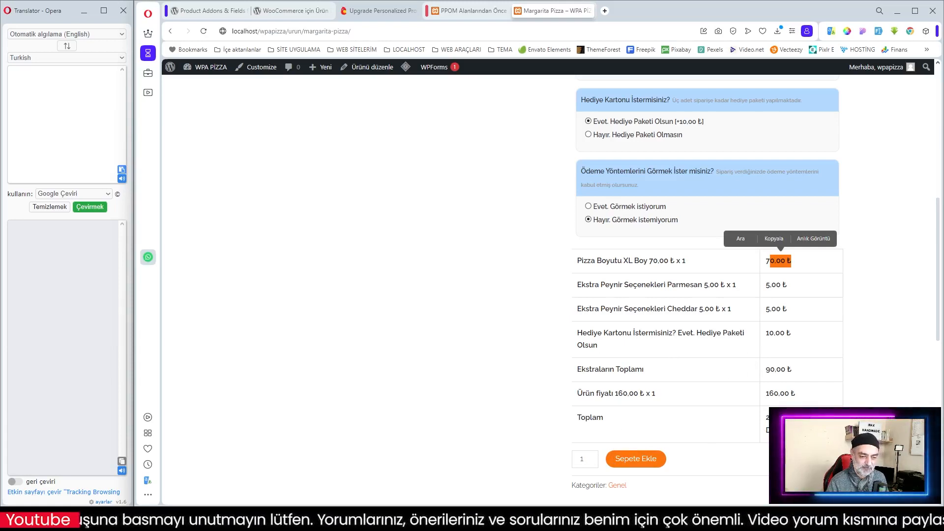
pyautogui.click(593, 457)
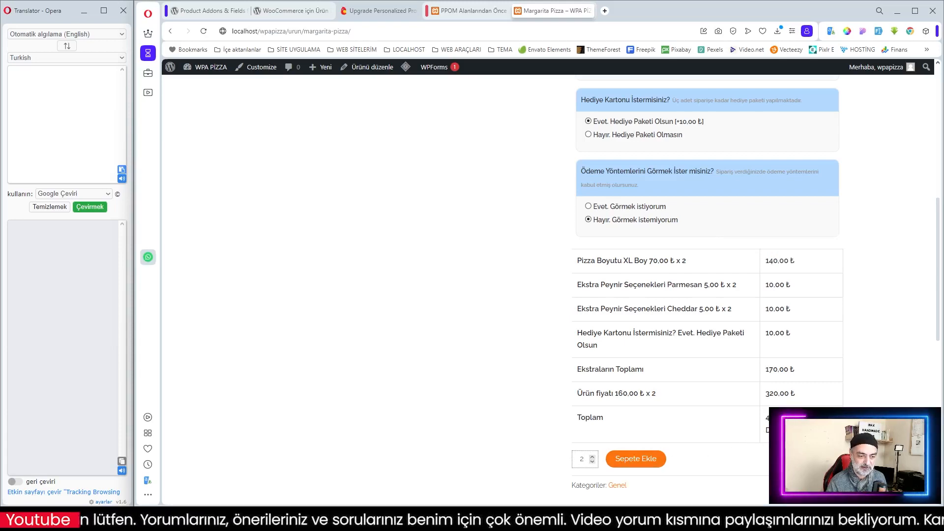
pyautogui.click(779, 335)
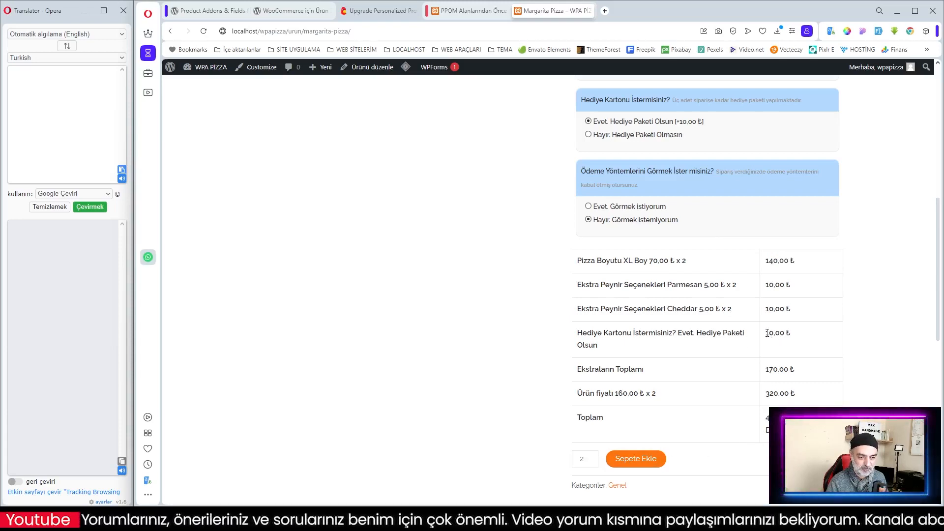
pyautogui.doubleClick(771, 335)
pyautogui.click(773, 337)
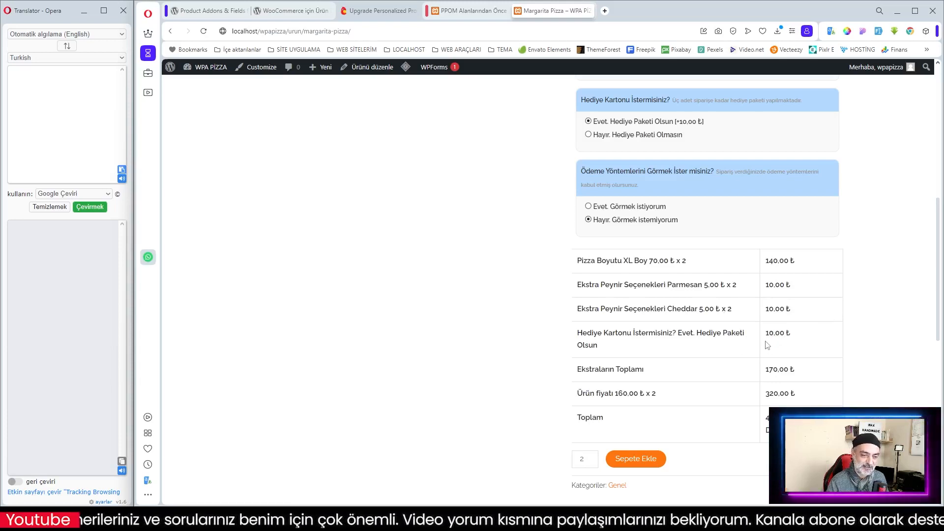
pyautogui.moveTo(765, 334); pyautogui.dragTo(791, 334)
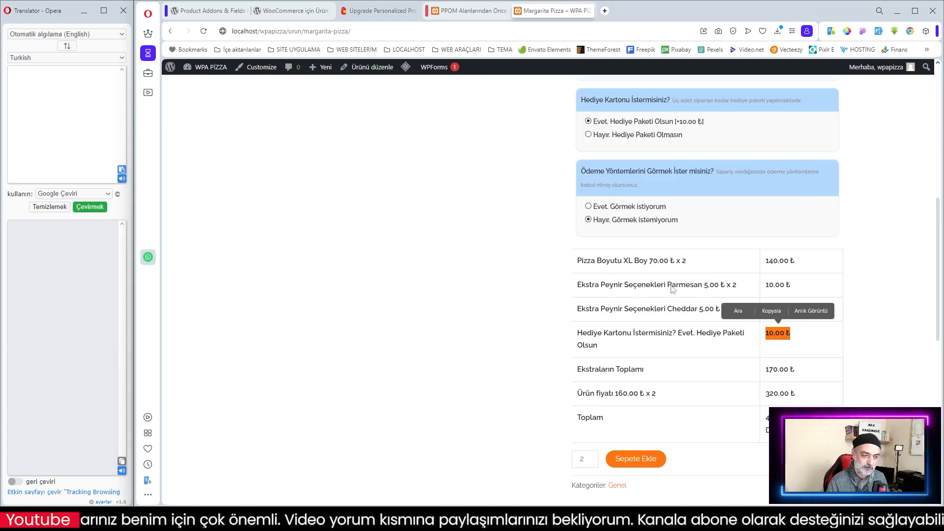
pyautogui.click(738, 290)
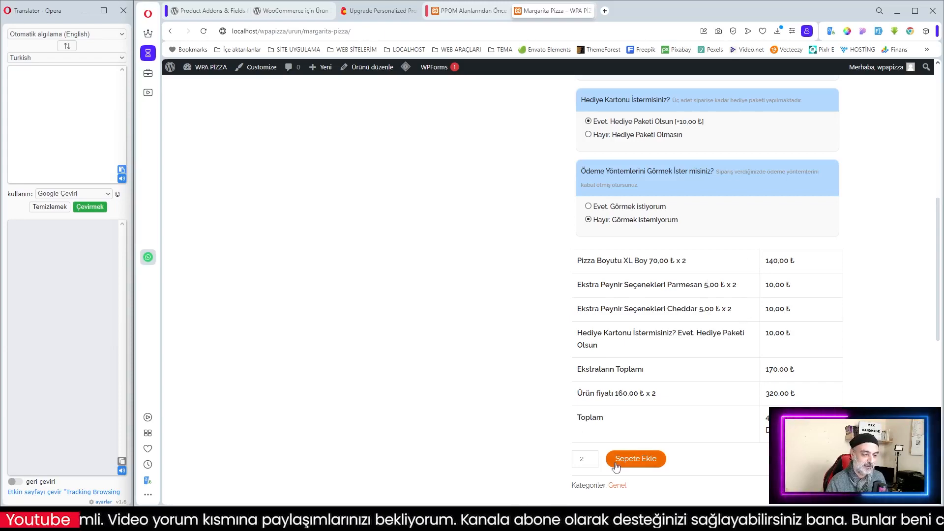
# - Recheck the selected pizza options and add the two Margarita Pizzas to the cart
pyautogui.scroll(3, 708, 446)
pyautogui.scroll(3, 707, 445)
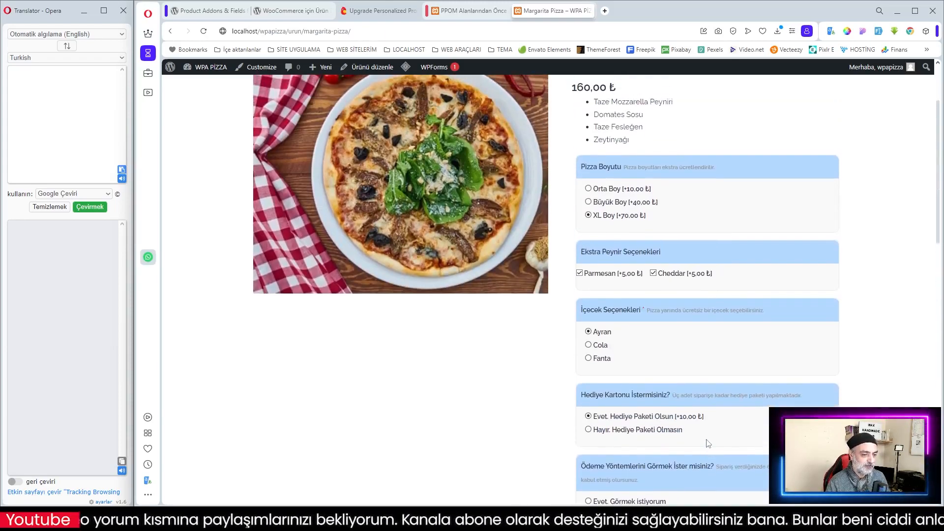
pyautogui.scroll(-8, 708, 441)
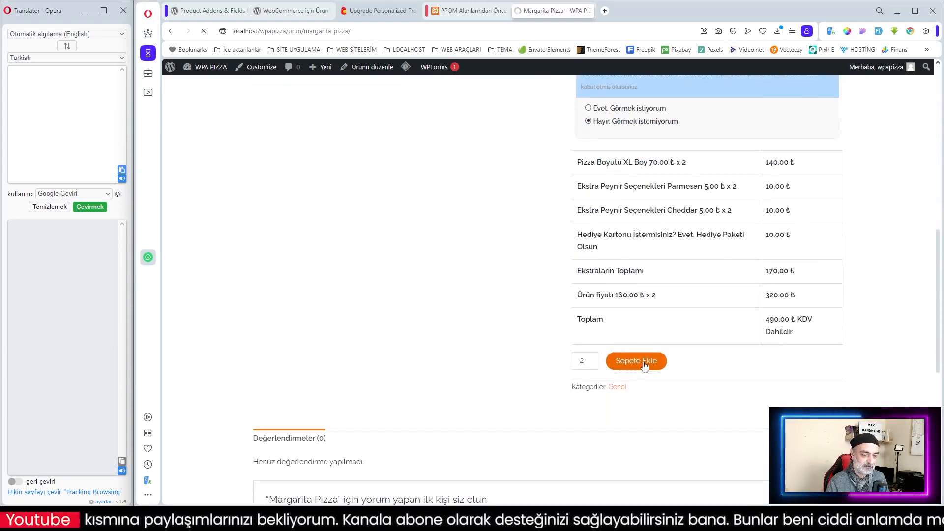
pyautogui.click(644, 363)
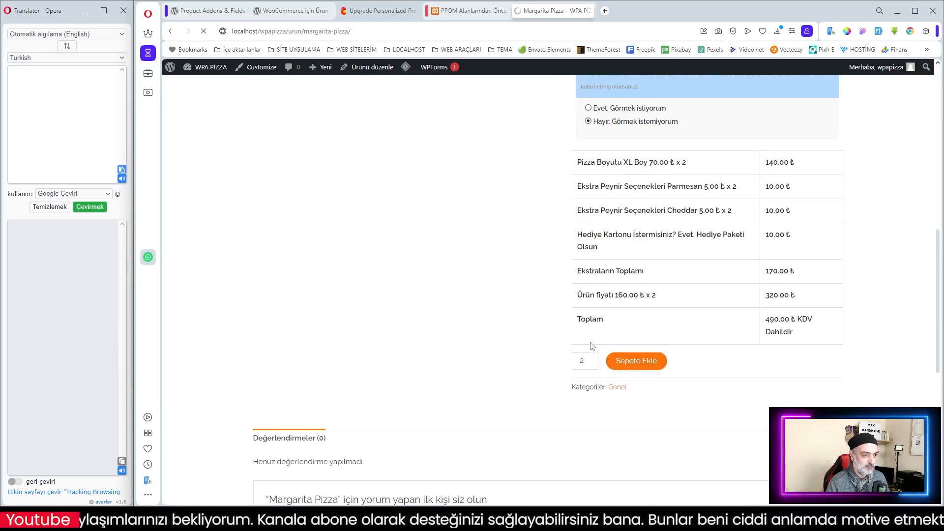
pyautogui.scroll(2, 679, 342)
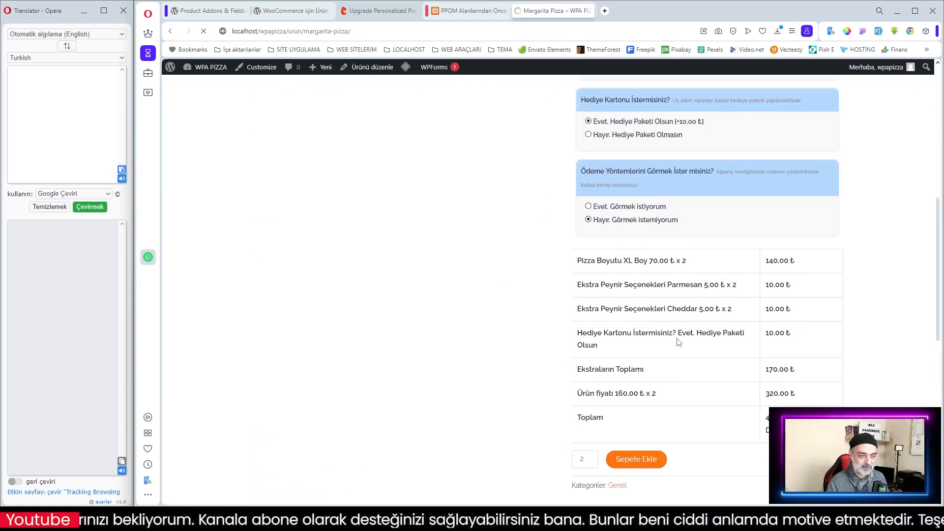
pyautogui.scroll(6, 679, 342)
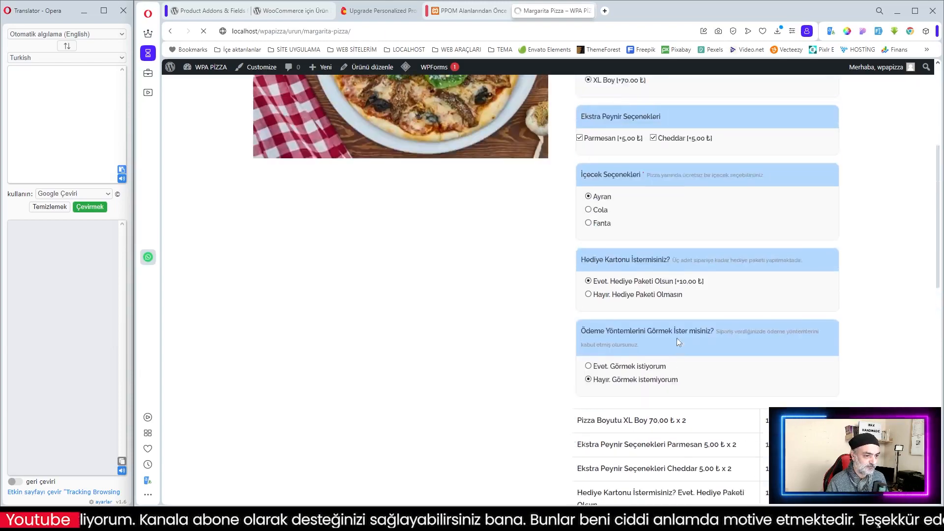
pyautogui.scroll(-8, 677, 342)
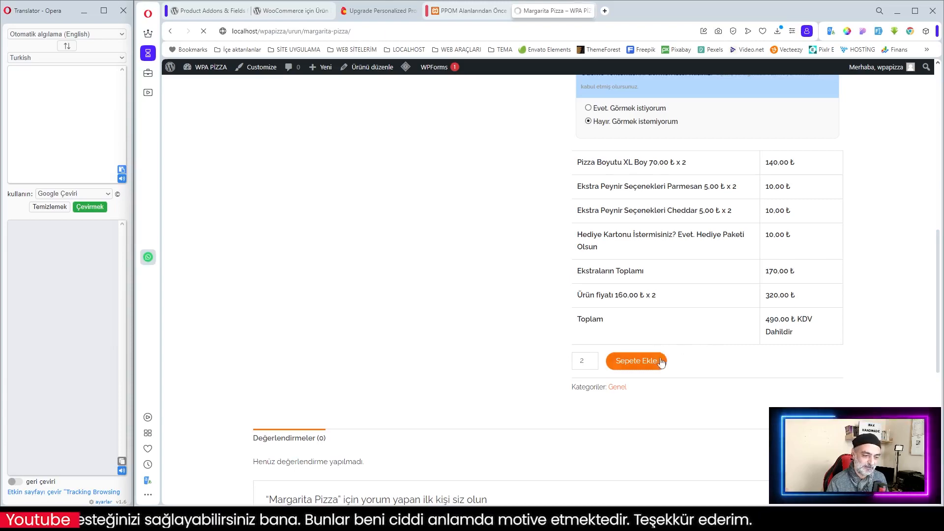
# - Open the cart and review the Margarita Pizza's chosen options and the cart totals
pyautogui.scroll(3, 678, 369)
pyautogui.scroll(6, 681, 368)
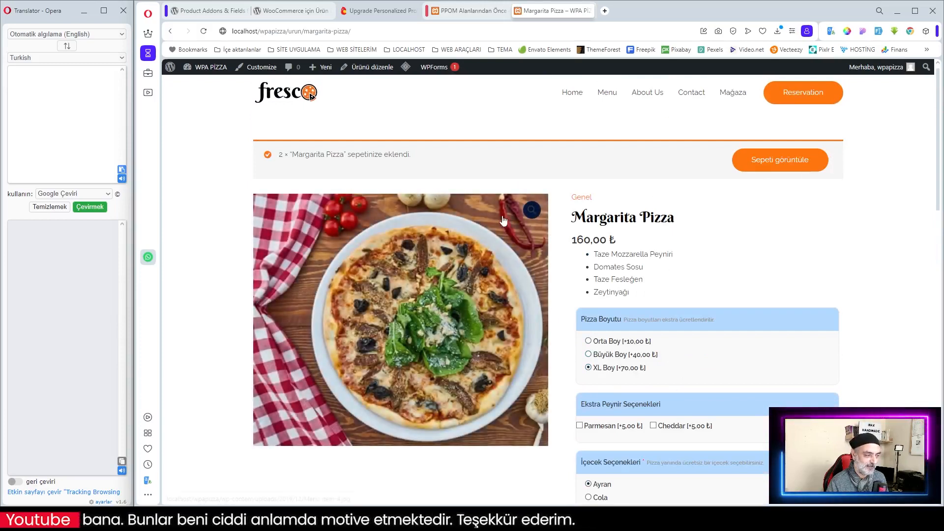
pyautogui.click(786, 166)
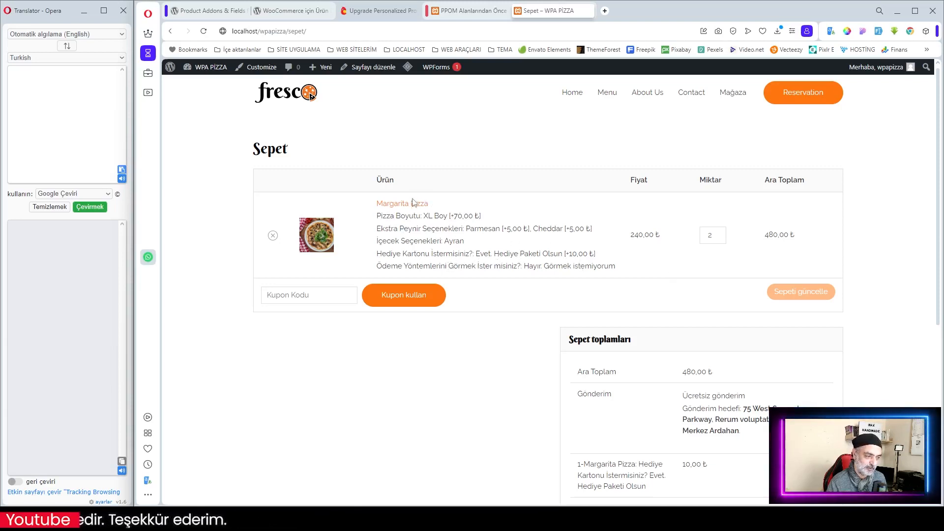
pyautogui.scroll(-3, 646, 310)
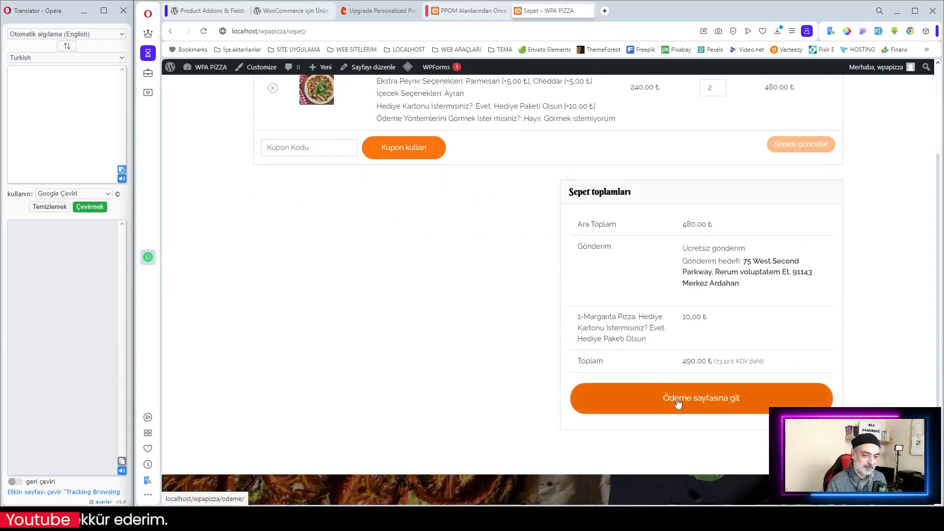
# - Proceed to checkout and review the billing details, the Margarita Pizza's chosen options, the order totals and the payment methods
pyautogui.click(696, 401)
pyautogui.scroll(-2, 497, 313)
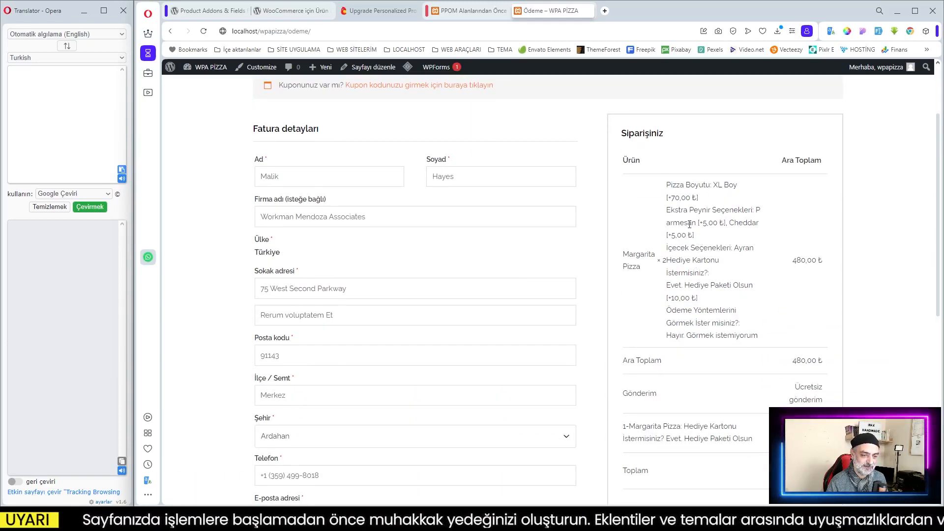
pyautogui.scroll(-4, 723, 251)
pyautogui.scroll(1, 714, 364)
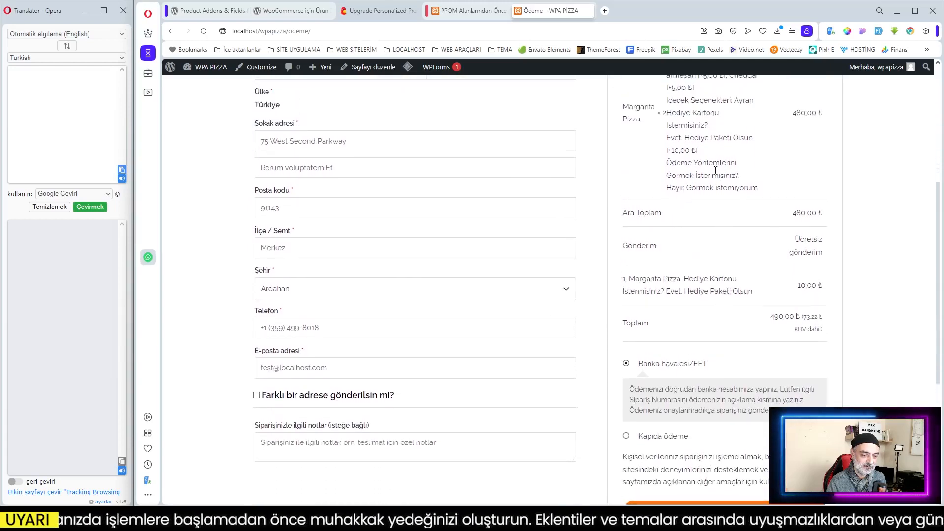
pyautogui.scroll(-2, 760, 299)
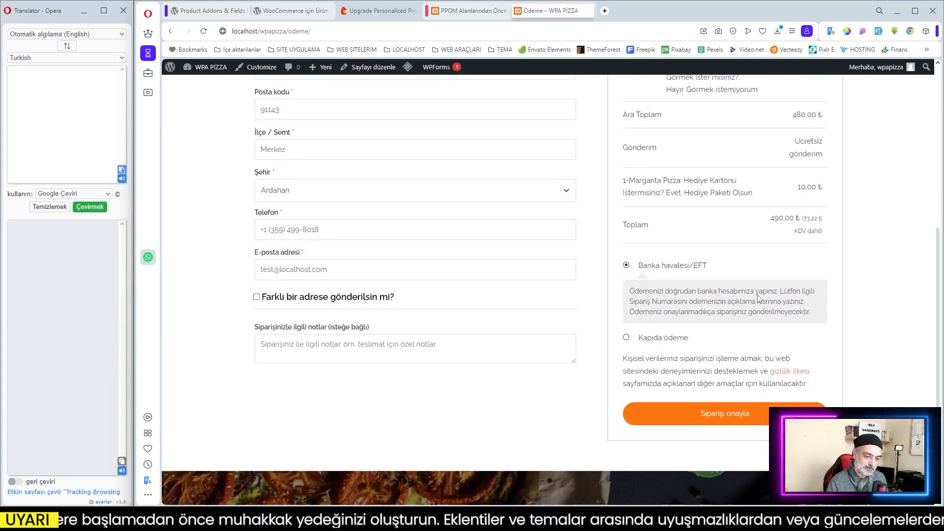
pyautogui.scroll(5, 757, 300)
pyautogui.scroll(-4, 756, 301)
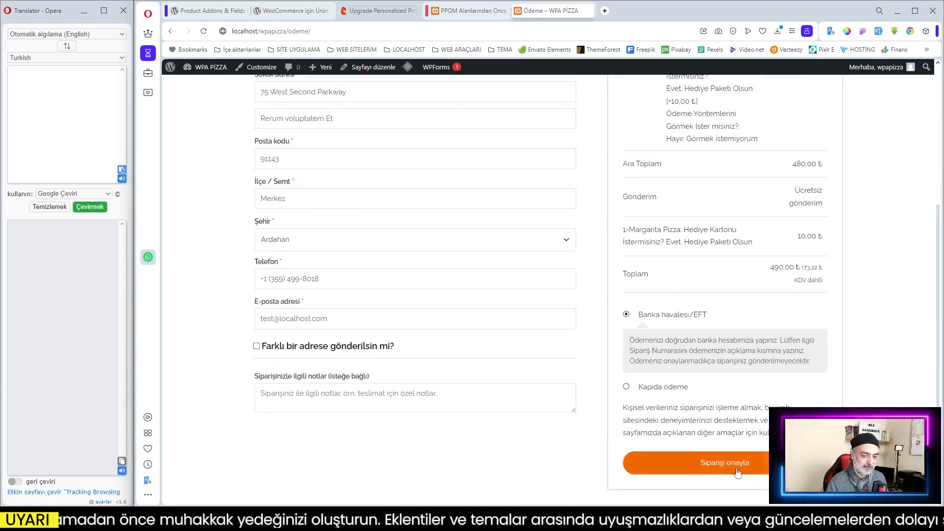
pyautogui.scroll(5, 751, 374)
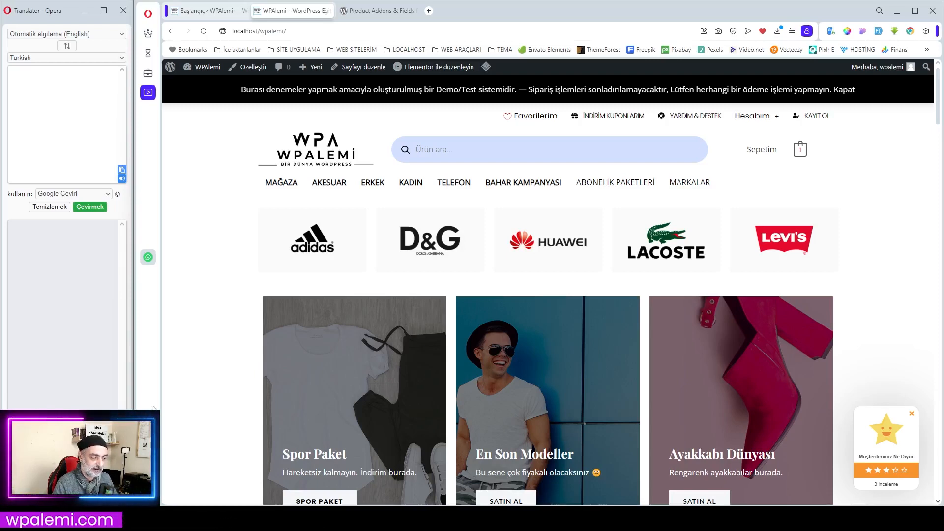
# - Look through the WPAlemi store's home page, examining the brand banners and the products under ÖZEL ÜRÜNLER
pyautogui.scroll(-4, 472, 433)
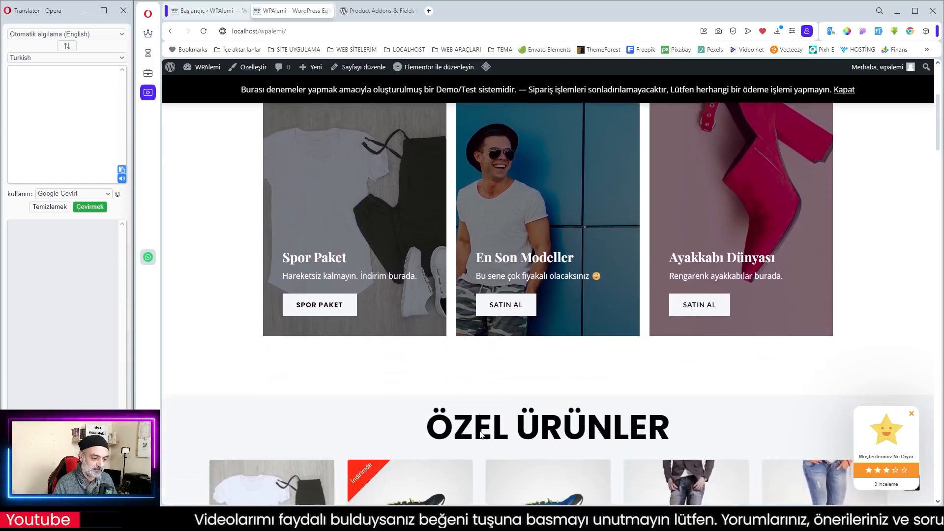
pyautogui.scroll(4, 481, 435)
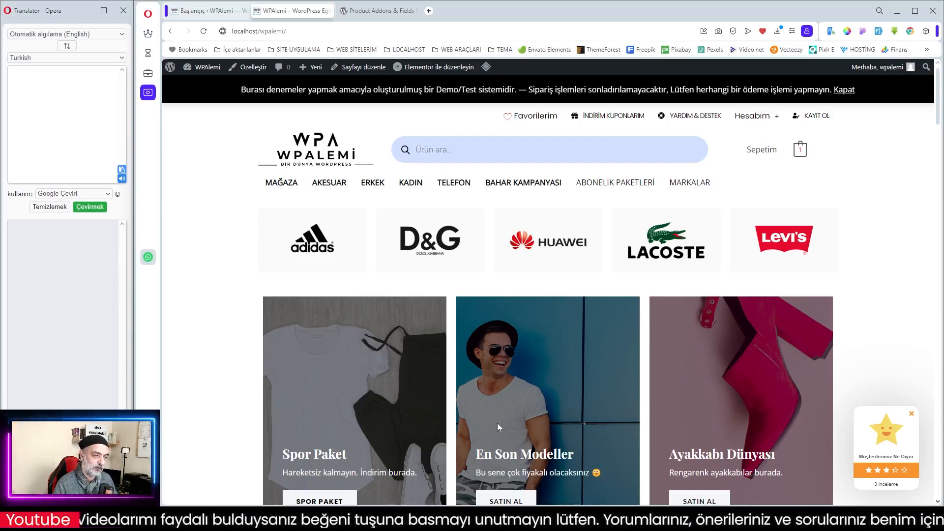
pyautogui.scroll(-2, 540, 409)
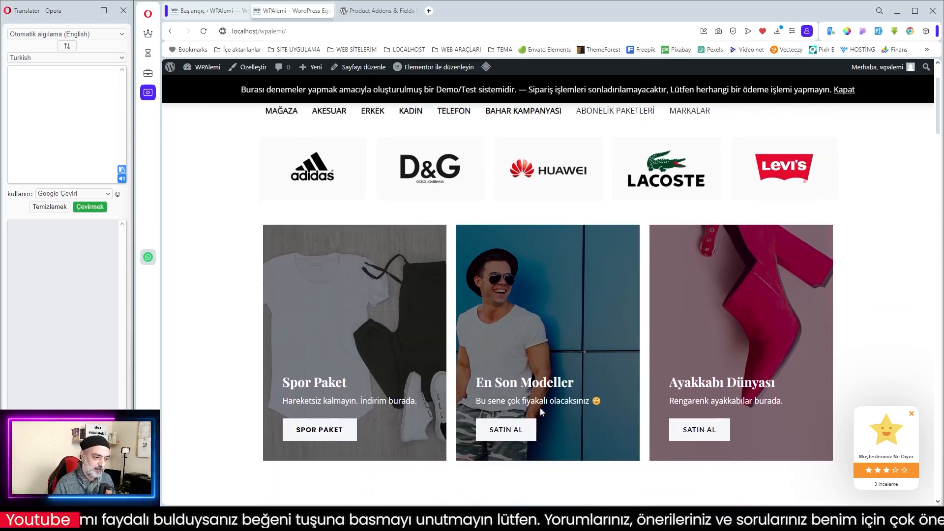
pyautogui.scroll(2, 540, 409)
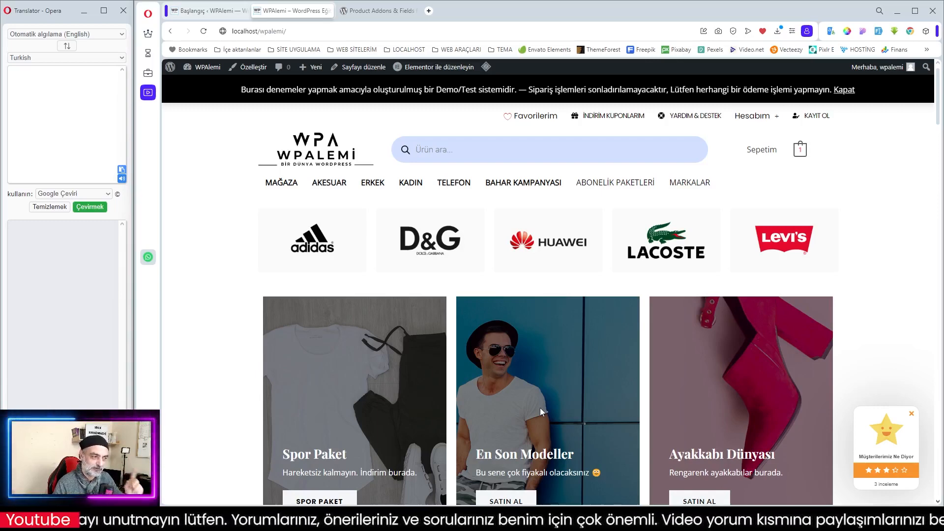
pyautogui.scroll(-10, 577, 336)
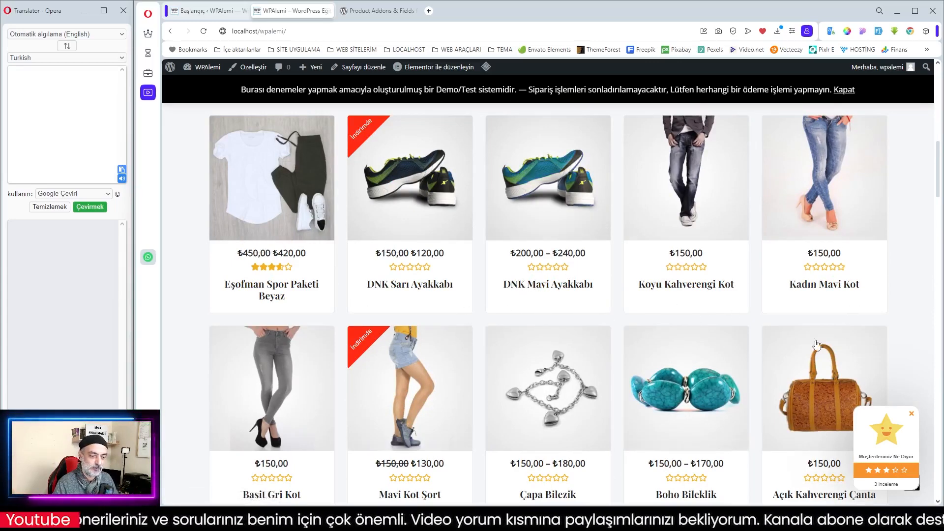
pyautogui.scroll(-1, 683, 320)
pyautogui.scroll(-1, 692, 325)
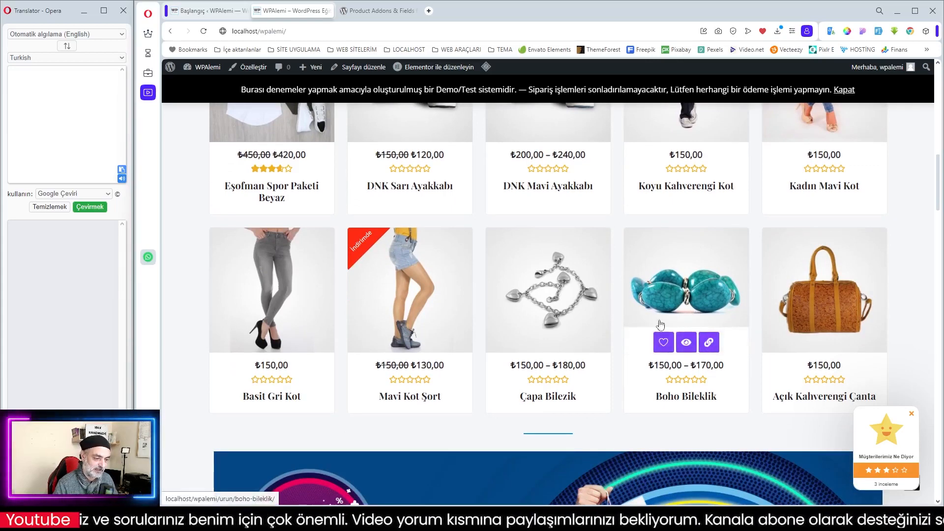
pyautogui.scroll(6, 693, 316)
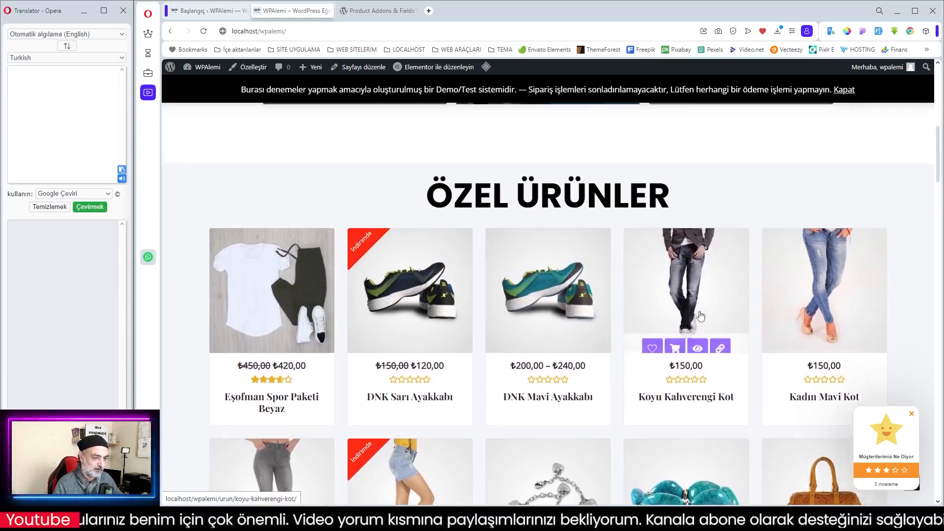
pyautogui.scroll(-3, 701, 316)
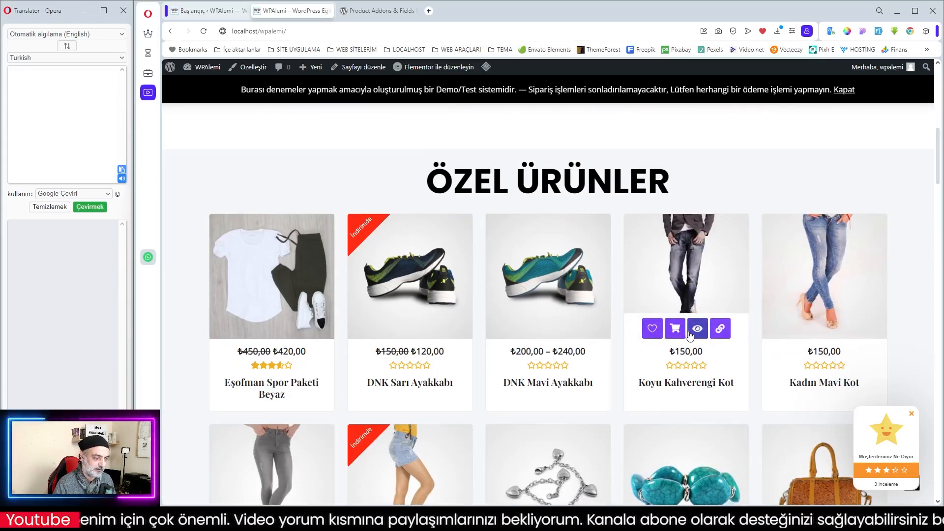
pyautogui.scroll(1, 690, 336)
pyautogui.scroll(-6, 691, 336)
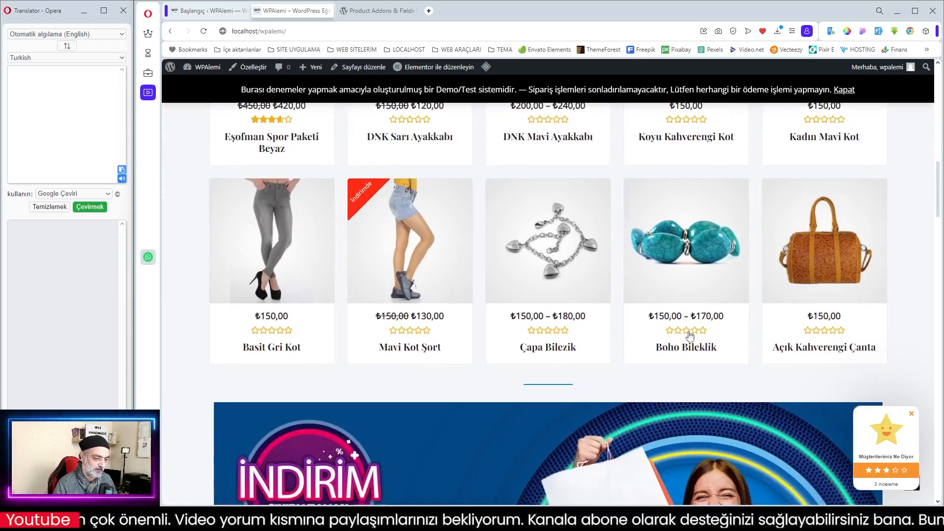
pyautogui.scroll(4, 690, 336)
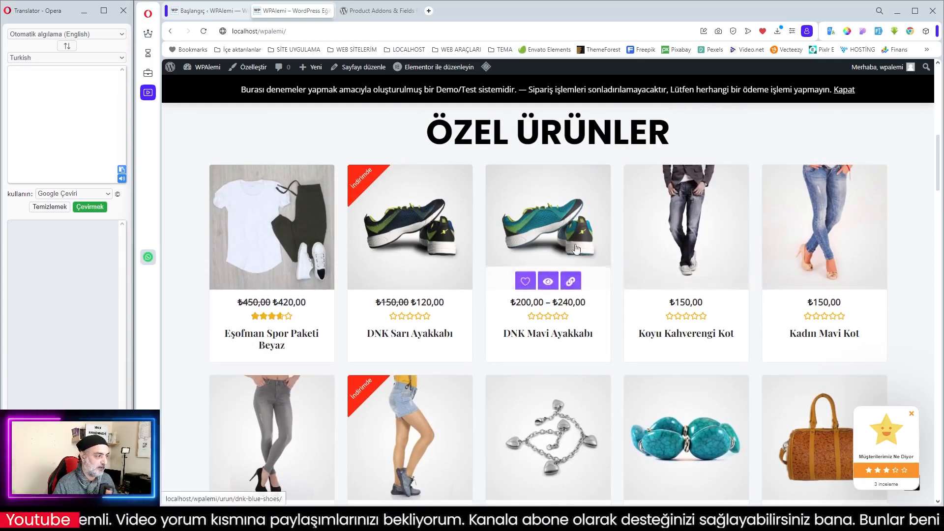
# - Look over the WPAlemi site's admin dashboard and its list of management sections
pyautogui.click(206, 10)
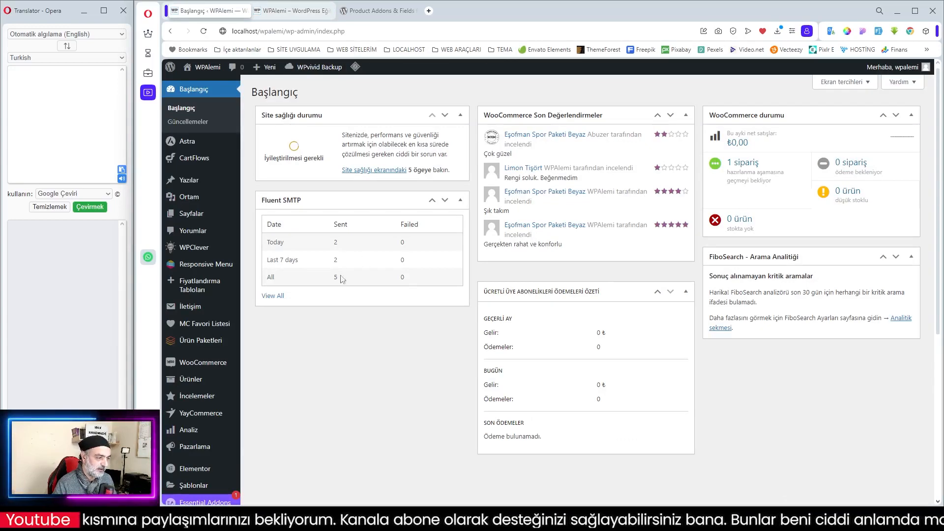
pyautogui.scroll(-5, 204, 385)
pyautogui.scroll(4, 211, 384)
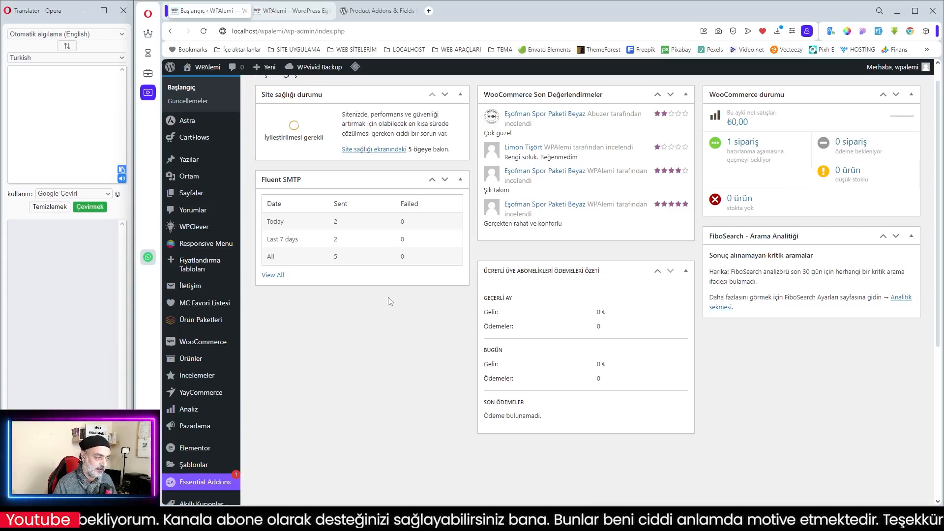
pyautogui.scroll(1, 389, 301)
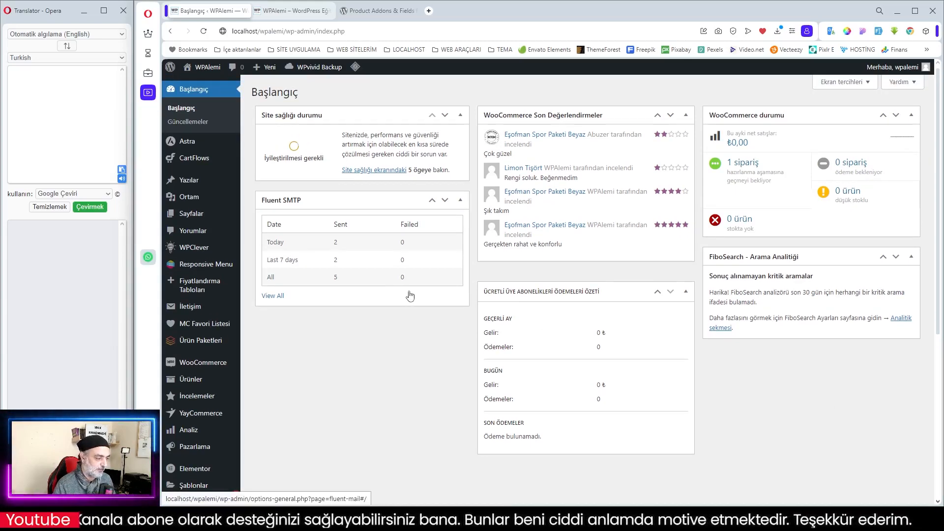
# - Copy the plugin title "Product Addons & Fields for WooCommerce" from its WordPress plugin directory page
pyautogui.click(389, 10)
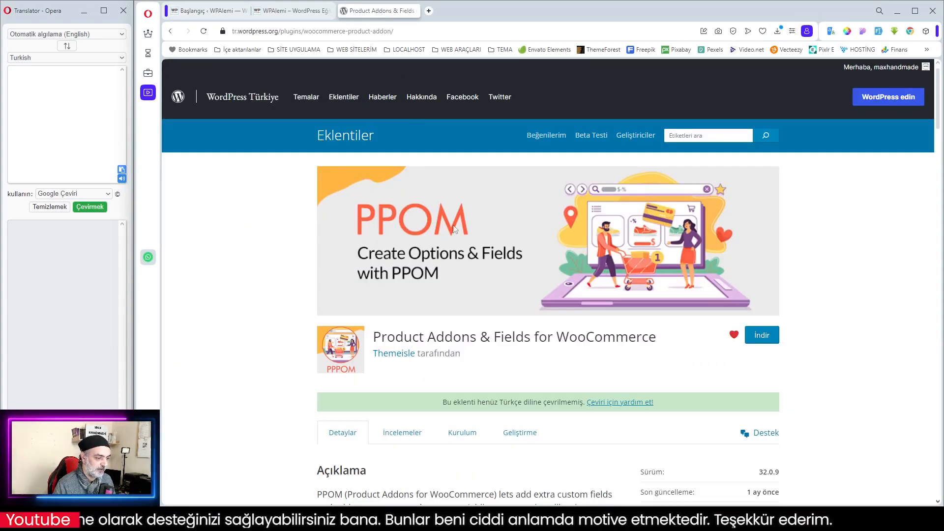
pyautogui.moveTo(375, 338); pyautogui.dragTo(662, 339)
pyautogui.hotkey('ctrl', 'c')
# - Search for "Product Addons & Fields for WooCommerce" on the WPAlemi site's page for adding new plugins
pyautogui.click(201, 11)
pyautogui.moveTo(214, 309)
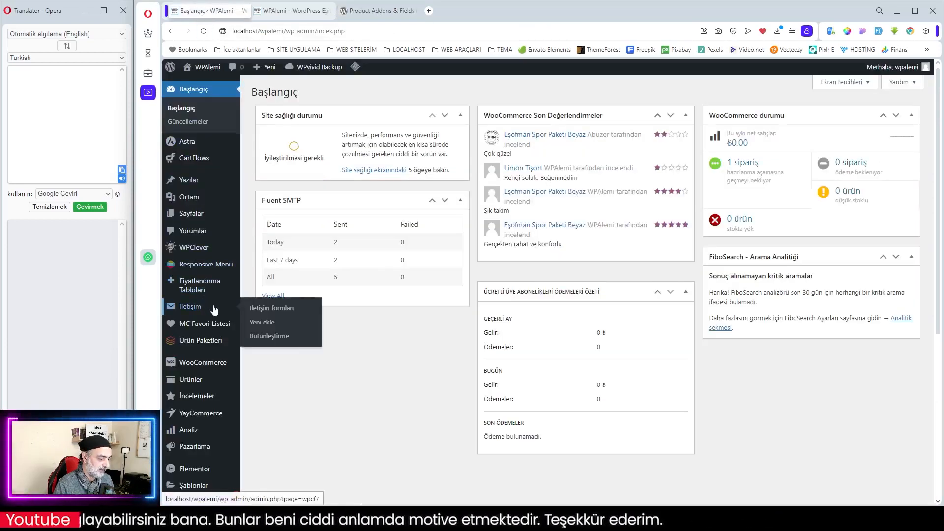
pyautogui.scroll(-3, 214, 309)
pyautogui.moveTo(195, 411)
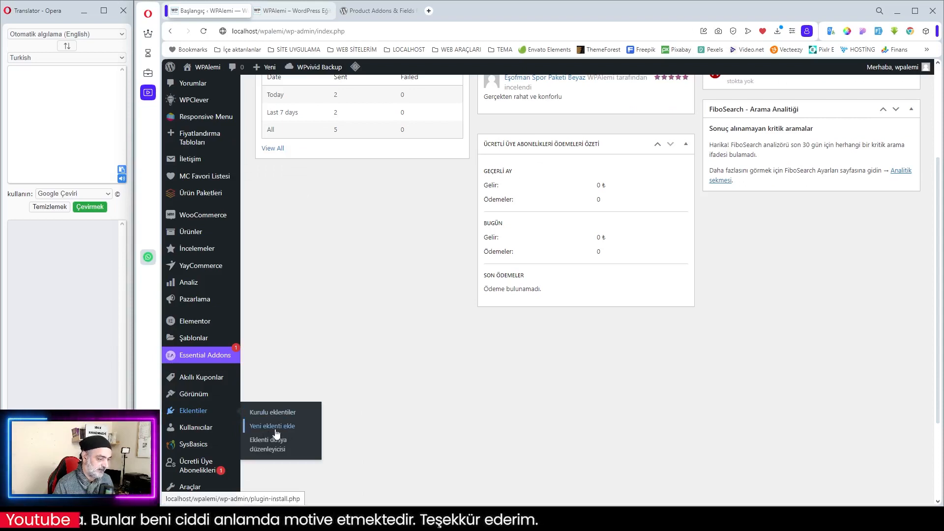
pyautogui.click(268, 427)
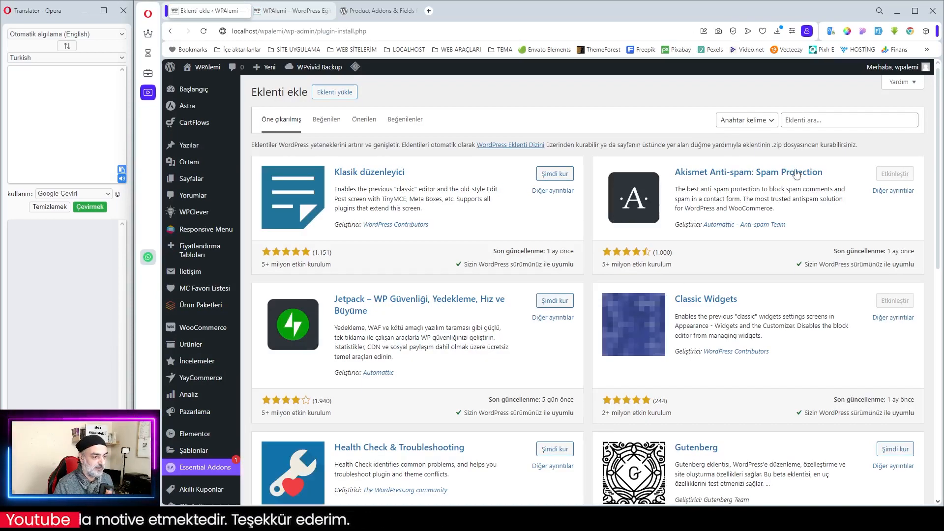
pyautogui.click(828, 120)
pyautogui.hotkey('ctrl', 'v')
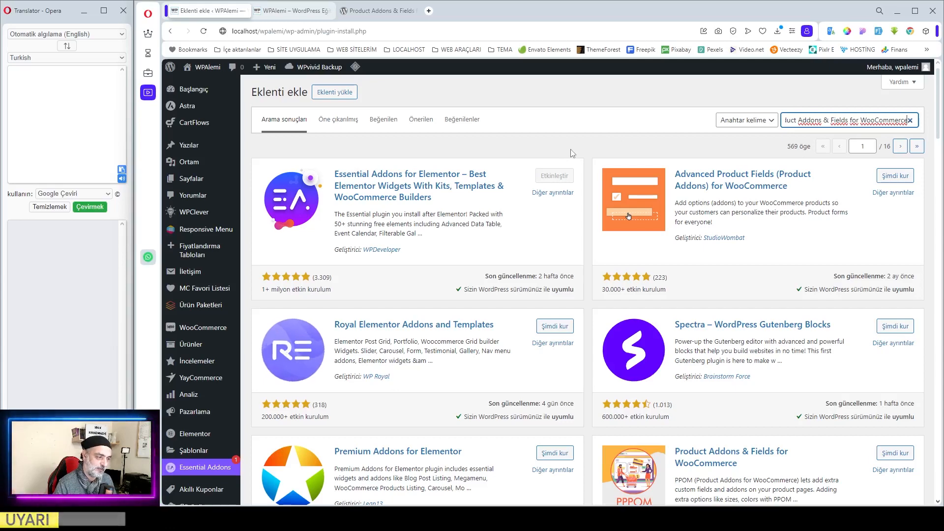
# - Install and activate the Product Addons & Fields for WooCommerce plugin by Themeisle
pyautogui.scroll(-4, 624, 200)
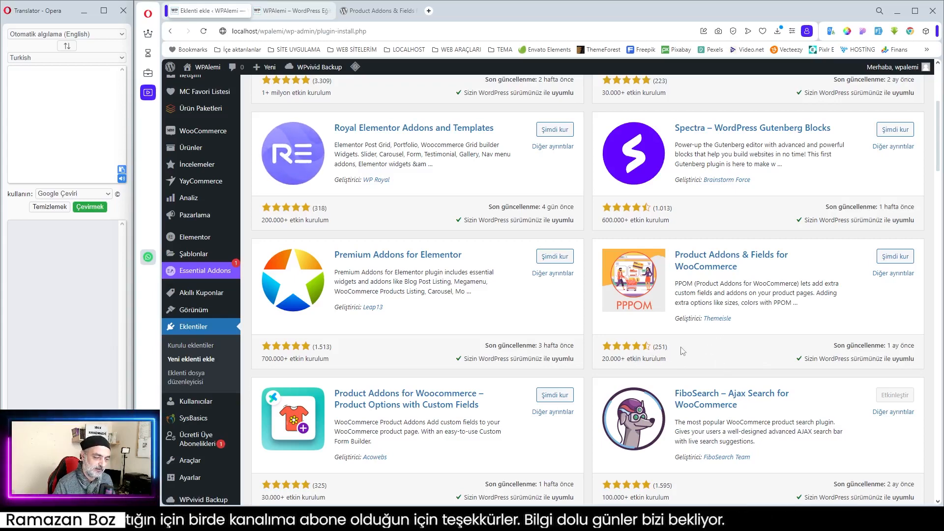
pyautogui.click(898, 260)
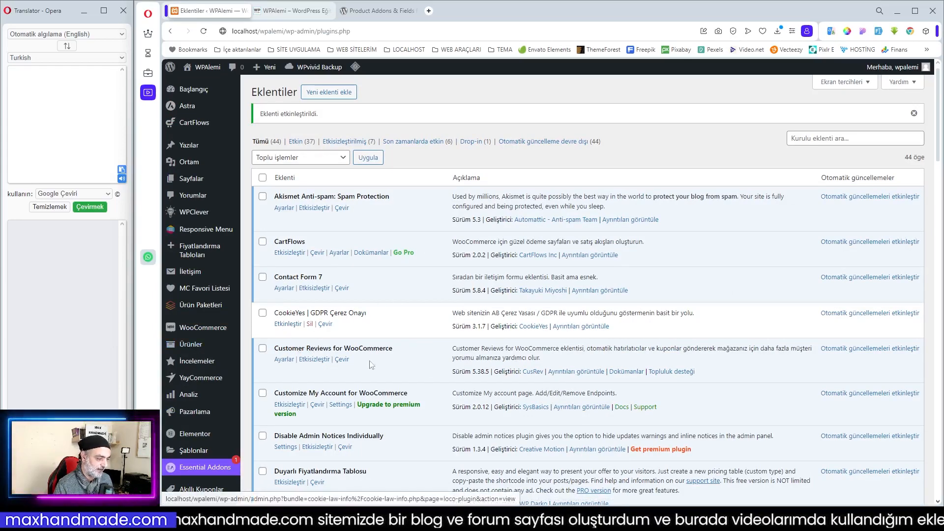
# - Open the general settings from the PPOM fields page and examine the basic options, permissions, restricted file types and price table labels
pyautogui.moveTo(212, 333)
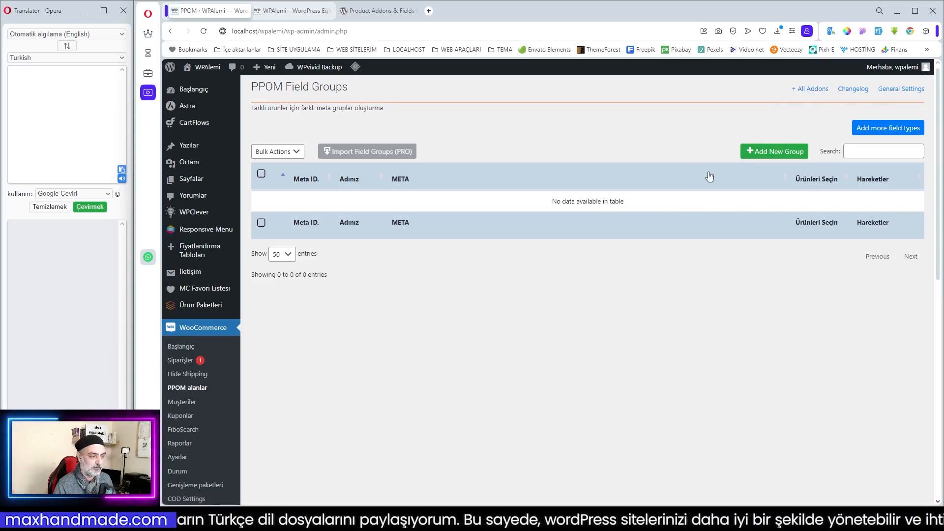
pyautogui.click(901, 89)
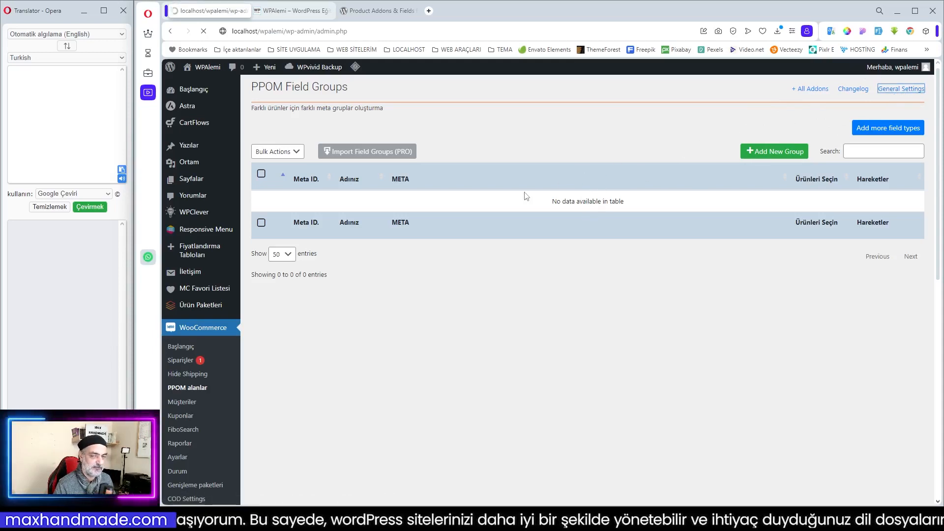
pyautogui.scroll(-5, 584, 239)
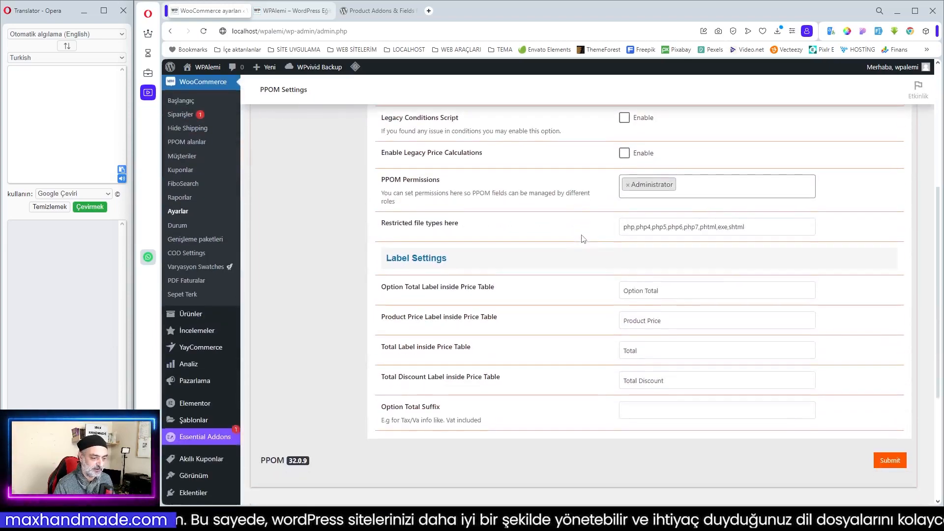
pyautogui.scroll(3, 632, 263)
pyautogui.scroll(-2, 515, 202)
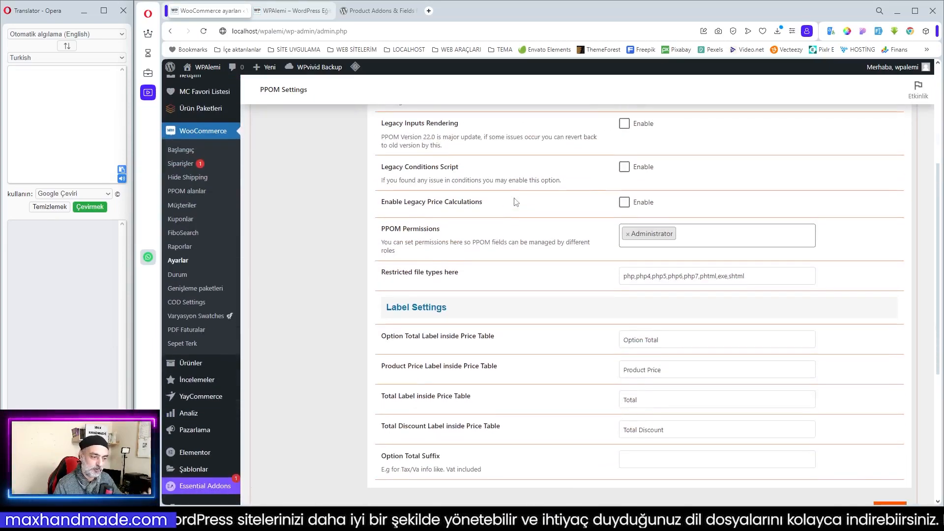
pyautogui.scroll(3, 535, 208)
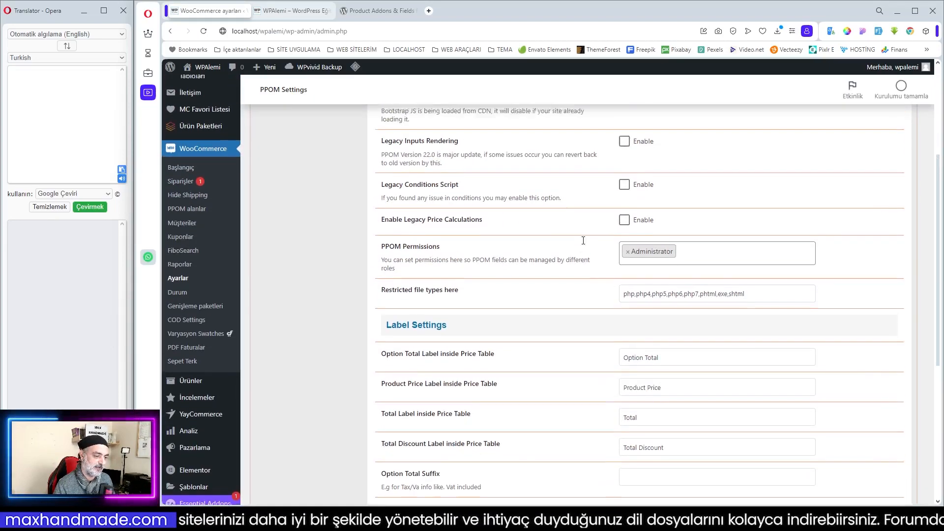
pyautogui.scroll(-5, 536, 243)
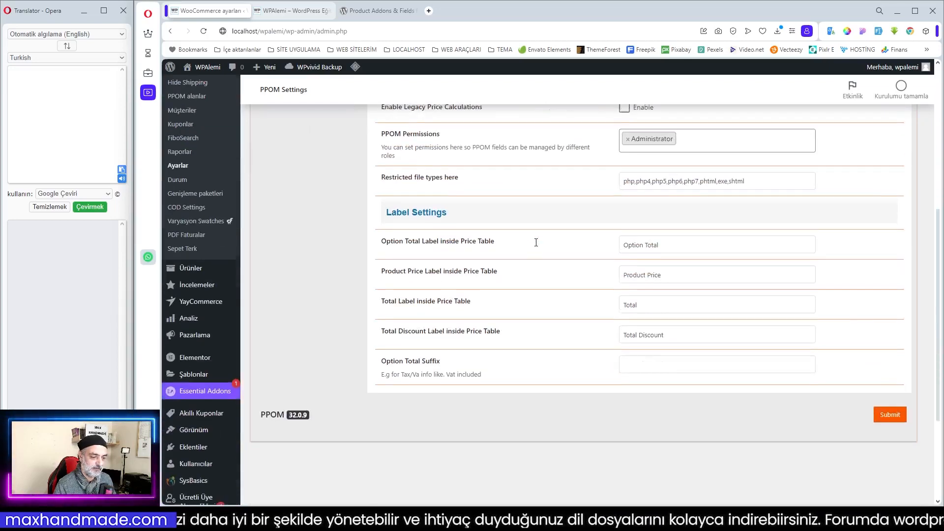
pyautogui.scroll(4, 537, 244)
pyautogui.scroll(-1, 538, 245)
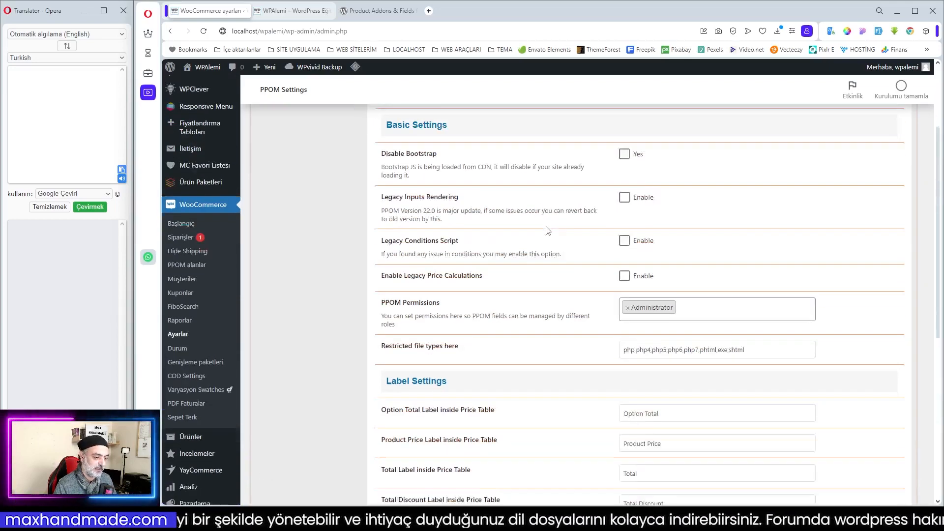
pyautogui.scroll(3, 546, 234)
pyautogui.scroll(-3, 456, 192)
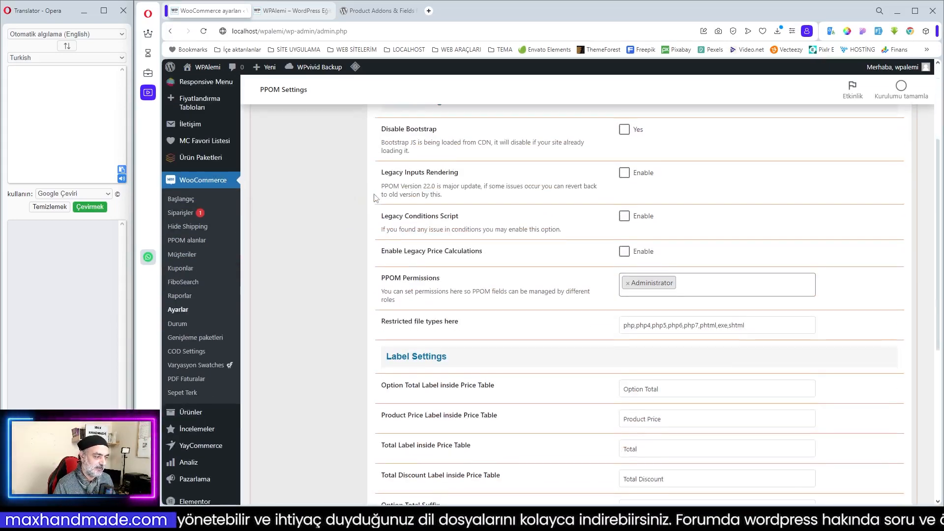
# - Return to the PPOM field groups list in the WooCommerce section
pyautogui.click(193, 242)
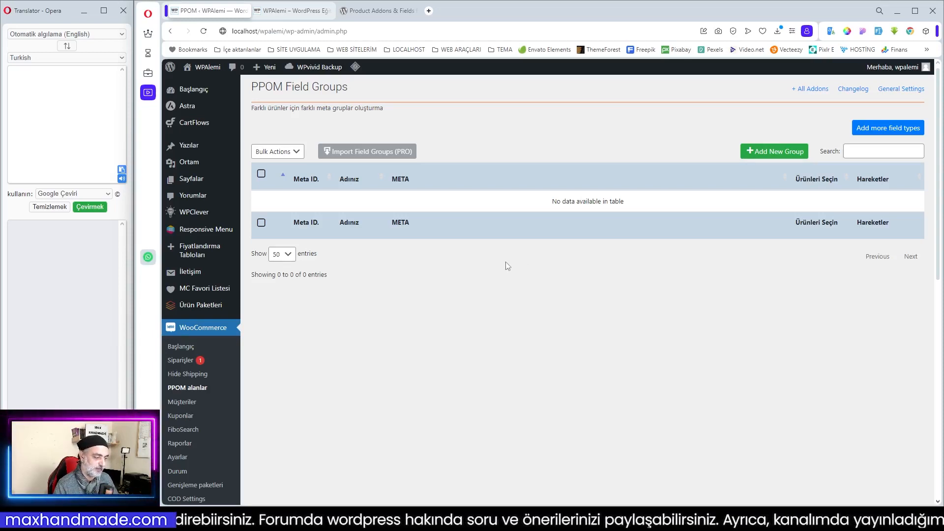
pyautogui.scroll(-3, 226, 293)
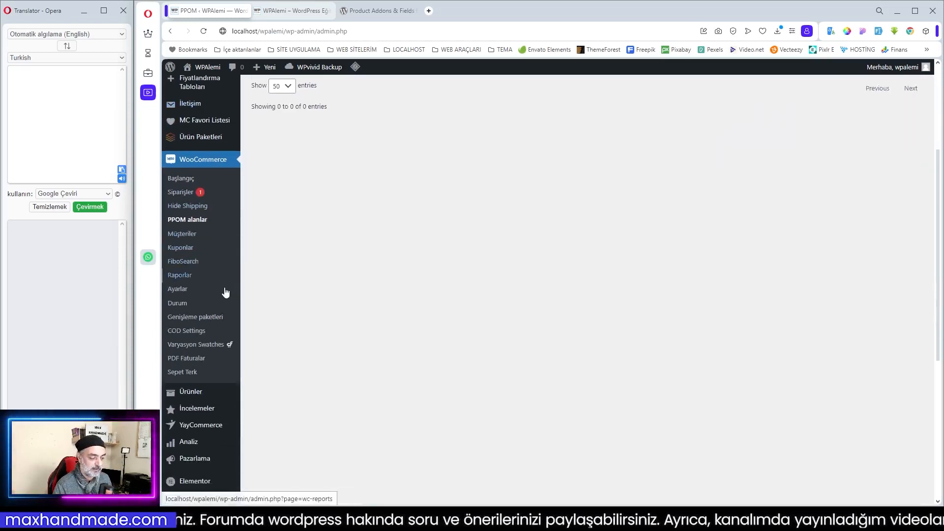
# - View the plugin's Turkish translation file in Loco Translate and return to the PPOM field groups list
pyautogui.scroll(-5, 226, 293)
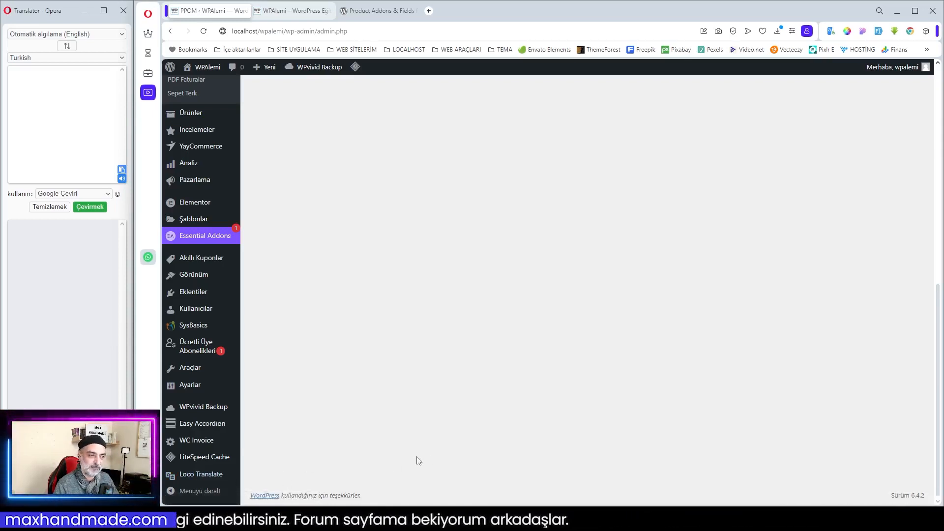
pyautogui.moveTo(212, 477)
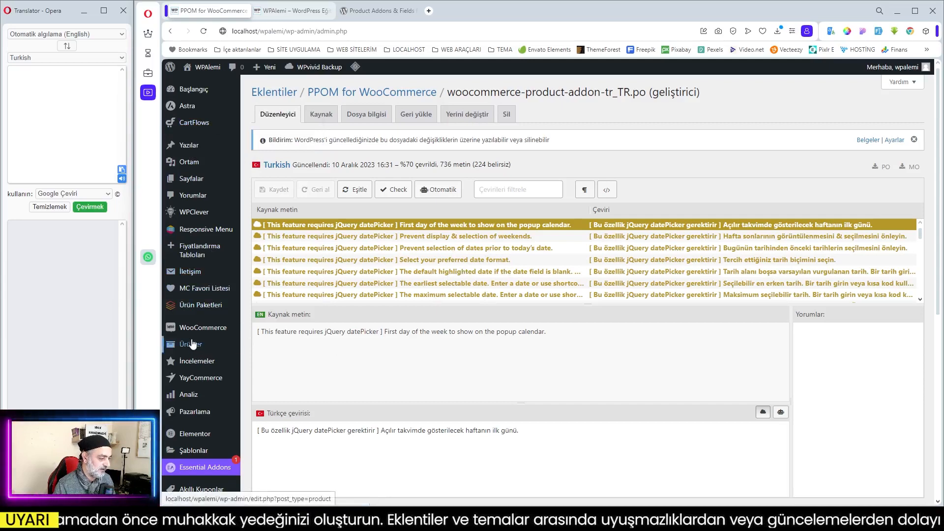
pyautogui.moveTo(202, 335)
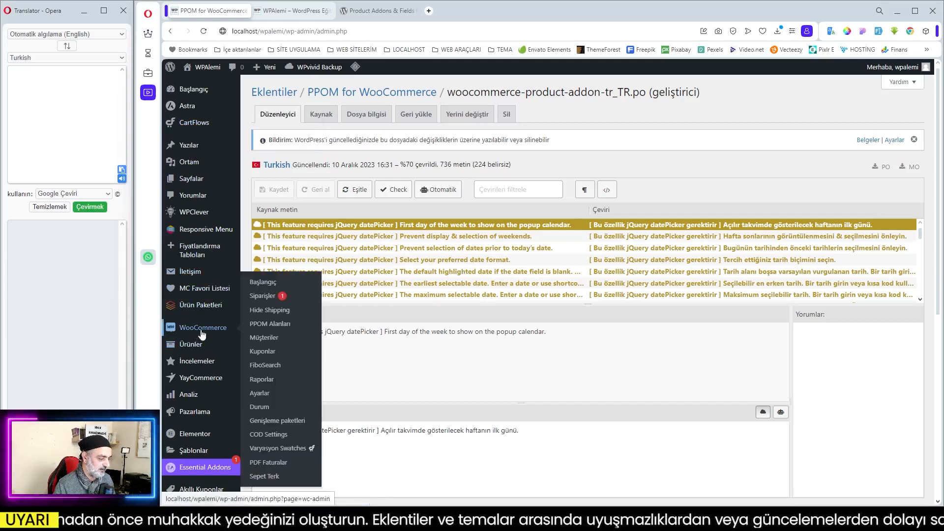
pyautogui.click(262, 325)
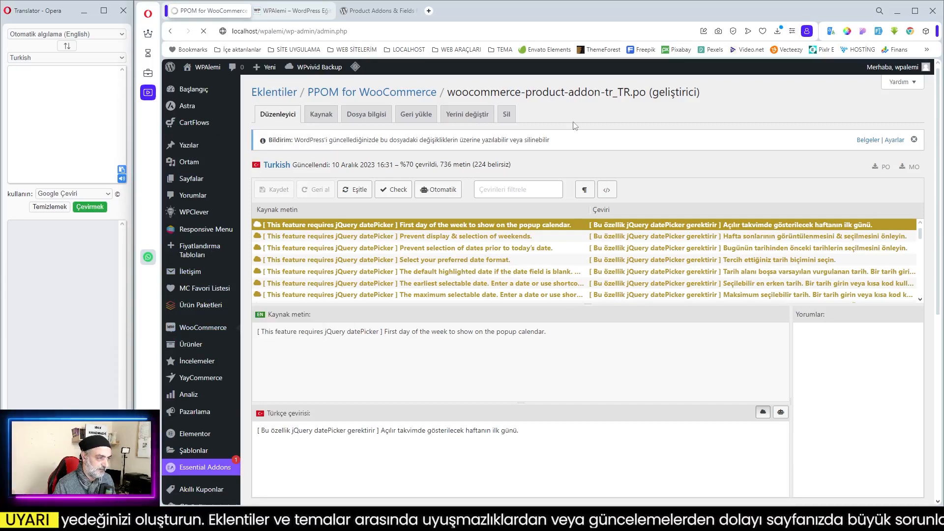
# - Open the Huawei Mate 10 Kılıf Mavi product page from the Telefon category of the WPAlemi storefront
pyautogui.click(310, 12)
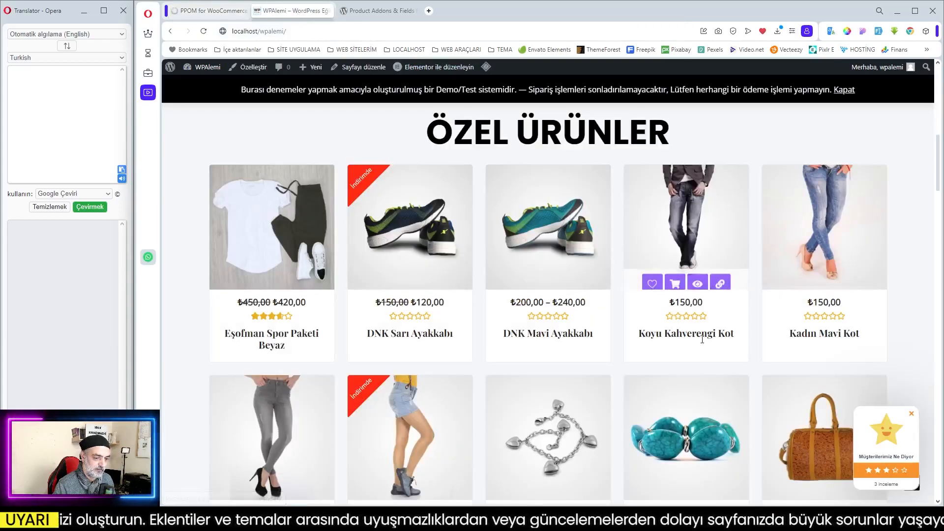
pyautogui.scroll(-4, 702, 339)
pyautogui.scroll(10, 702, 340)
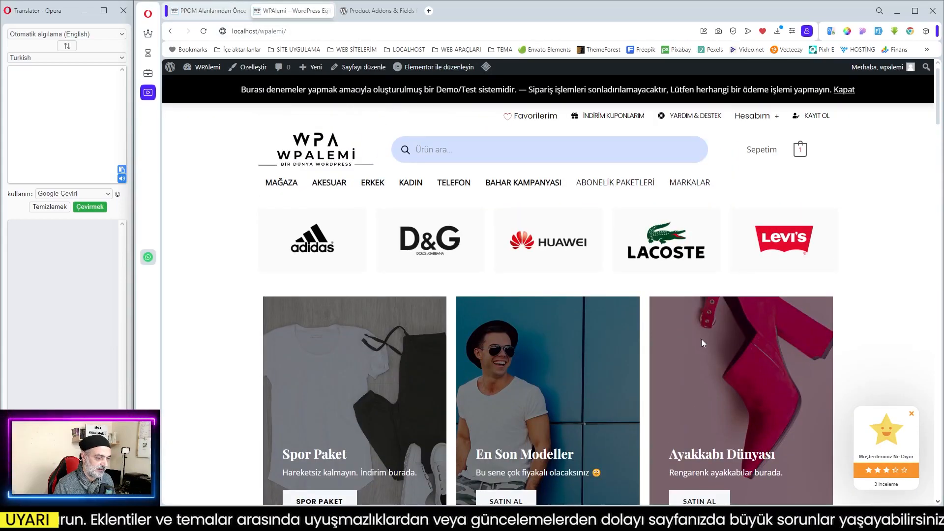
pyautogui.click(459, 185)
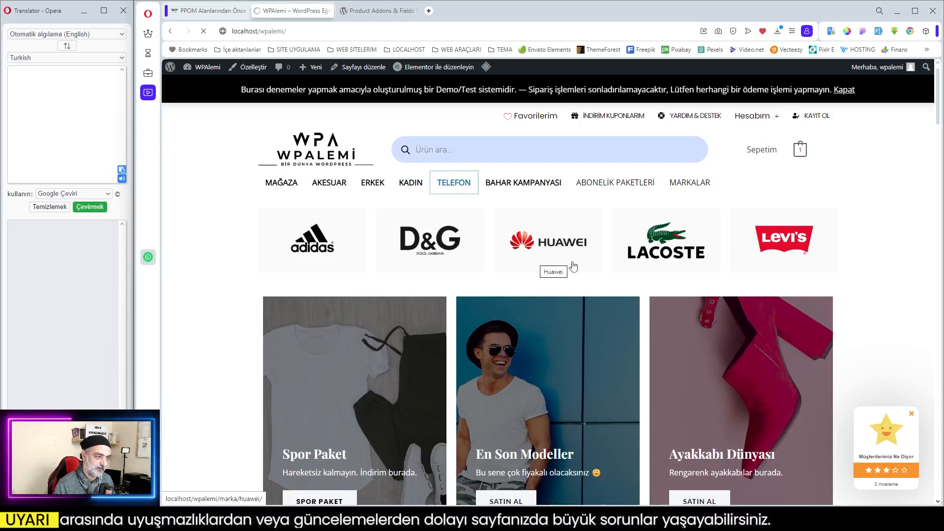
pyautogui.scroll(-4, 574, 266)
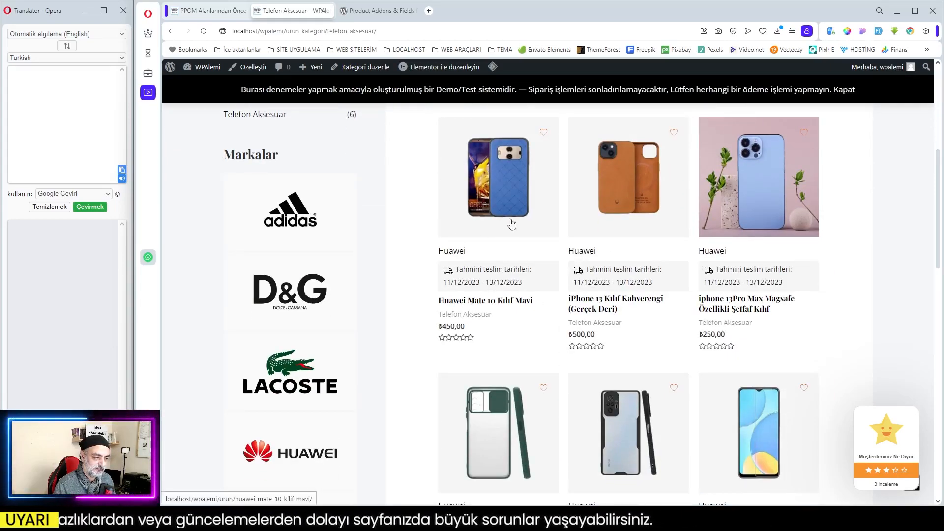
pyautogui.click(492, 199)
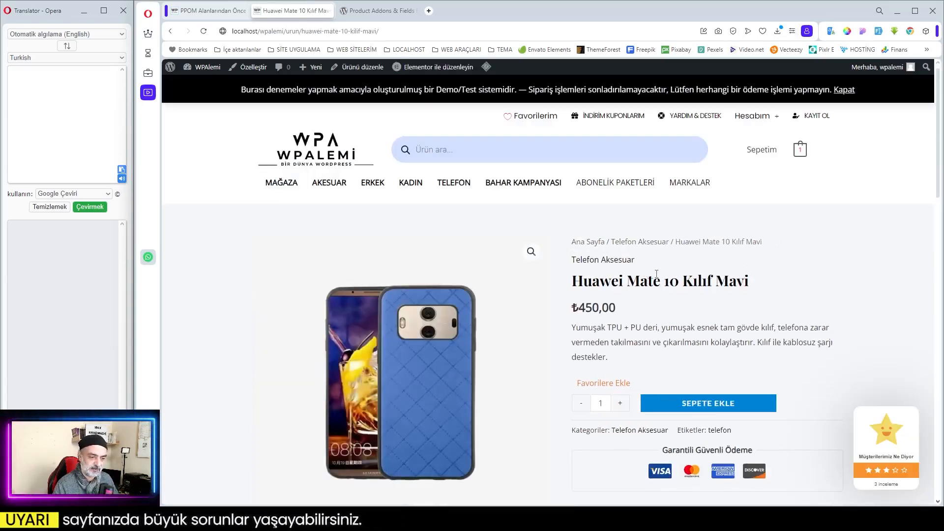
# - Examine the phone case's product page, from its price and add-to-cart area to the description section
pyautogui.scroll(-2, 656, 273)
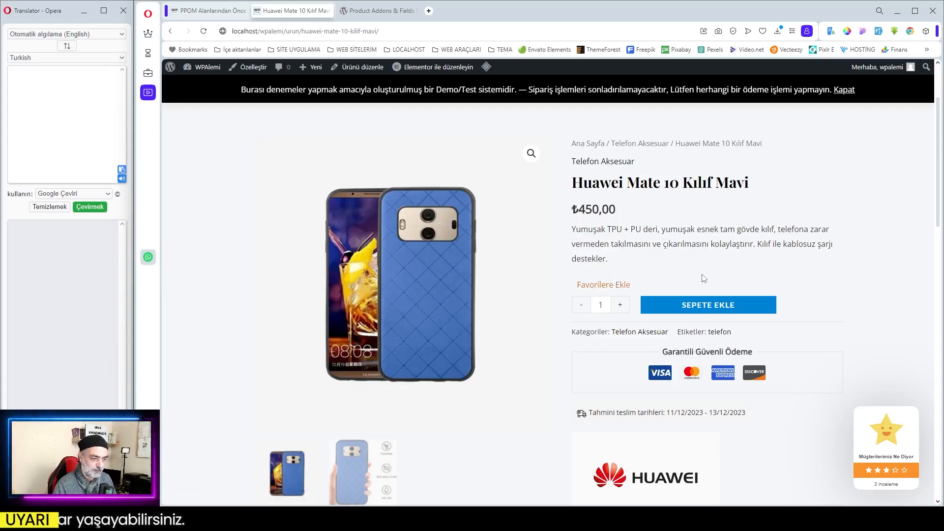
pyautogui.scroll(1, 684, 273)
pyautogui.scroll(-3, 684, 268)
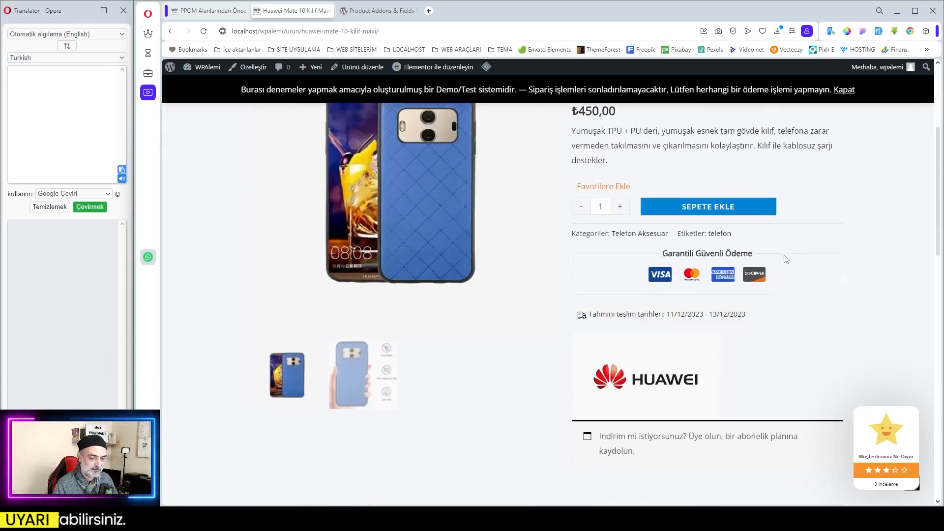
pyautogui.scroll(2, 816, 268)
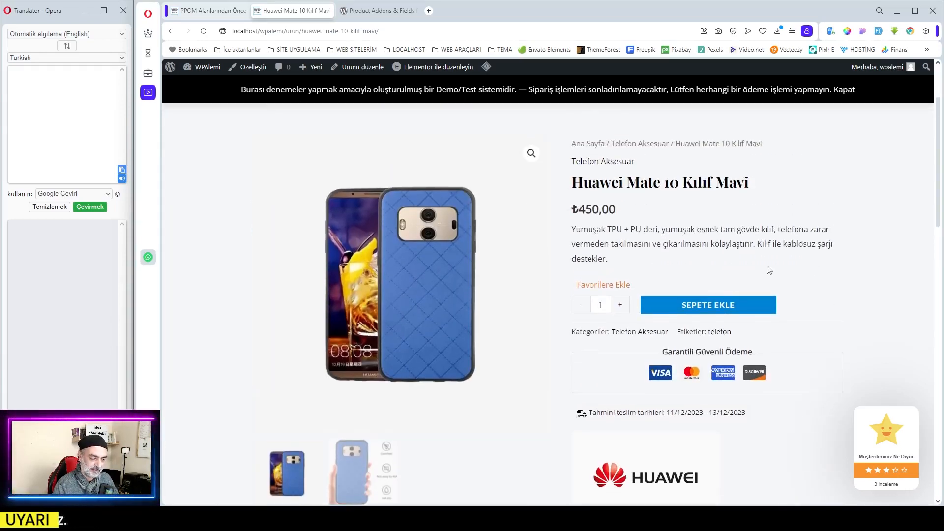
pyautogui.scroll(-3, 767, 273)
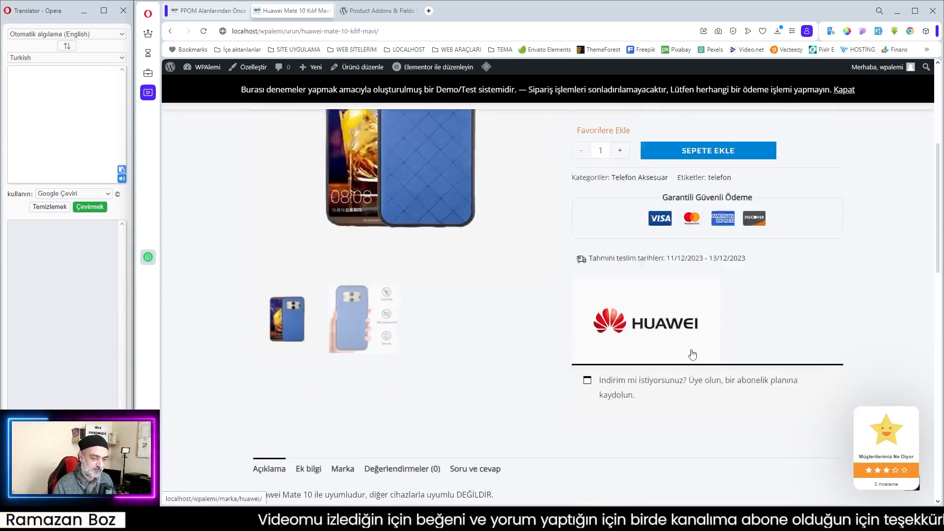
pyautogui.scroll(-2, 693, 354)
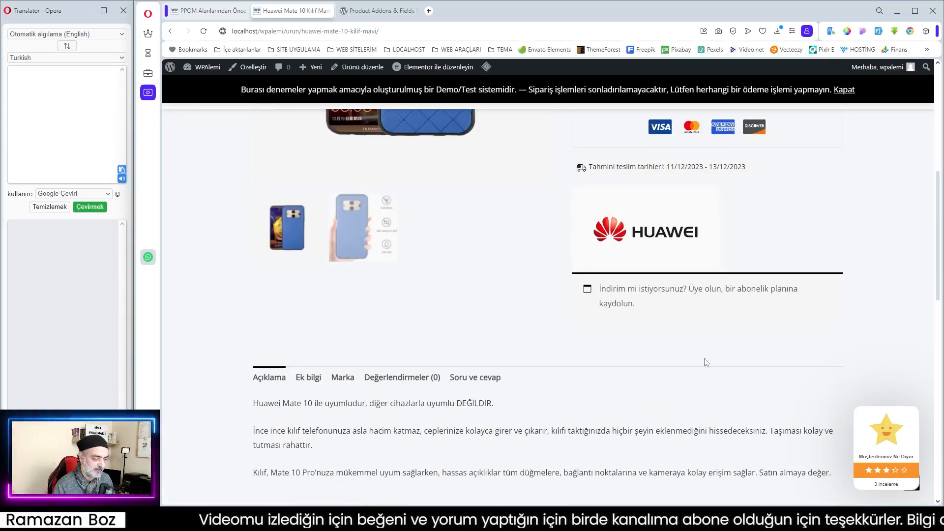
pyautogui.scroll(4, 706, 362)
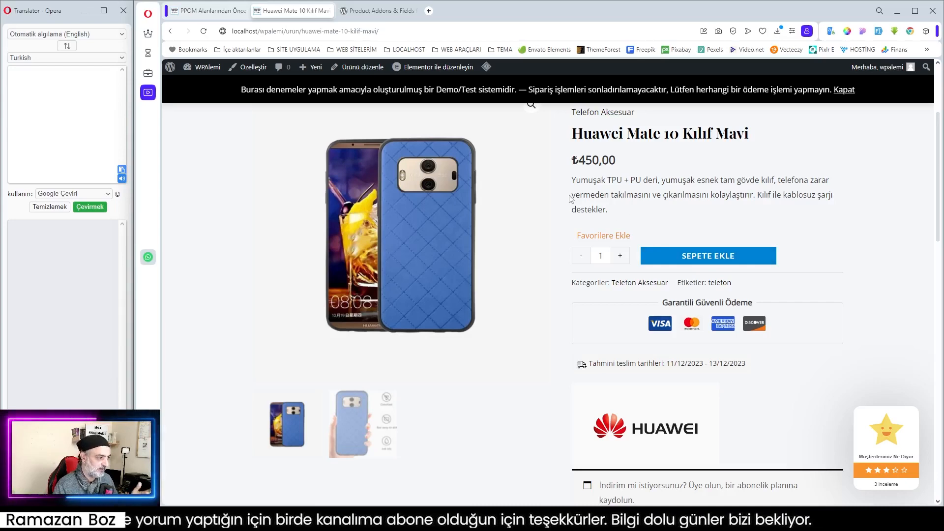
# - Open PPOM's general settings from the field groups list and examine the basic and label settings
pyautogui.click(209, 7)
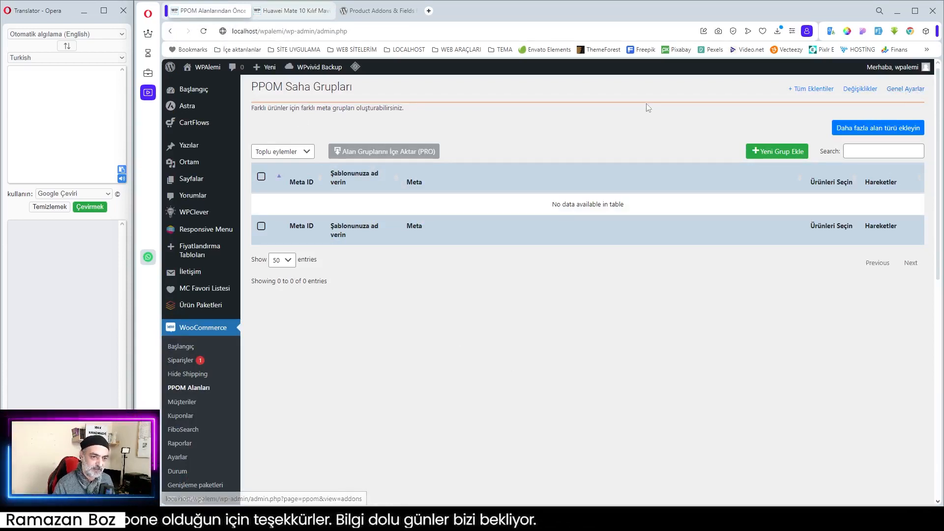
pyautogui.click(902, 90)
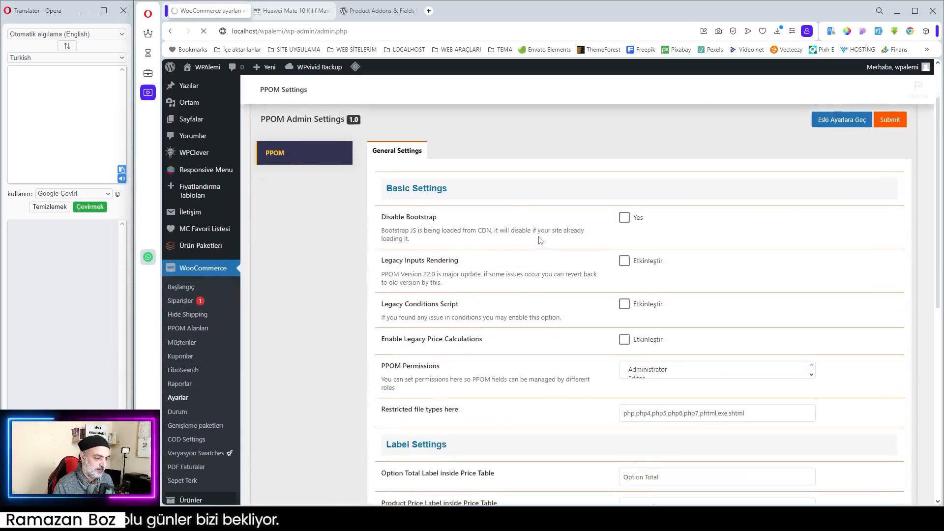
pyautogui.scroll(-2, 436, 295)
pyautogui.scroll(-1, 459, 252)
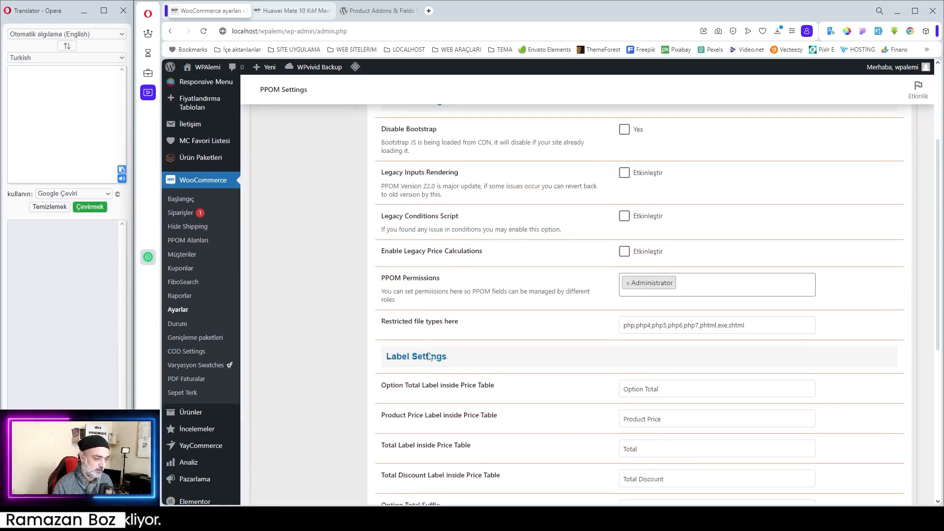
pyautogui.scroll(2, 534, 321)
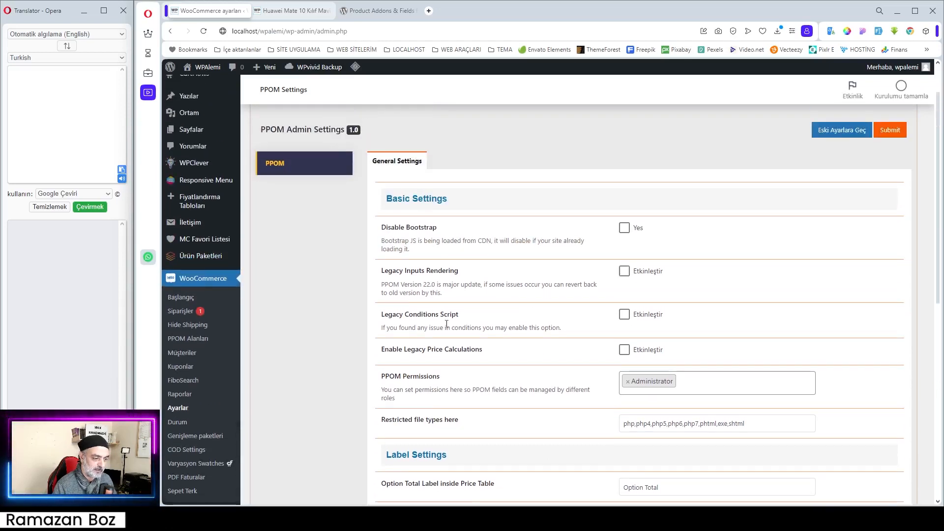
pyautogui.scroll(-2, 504, 271)
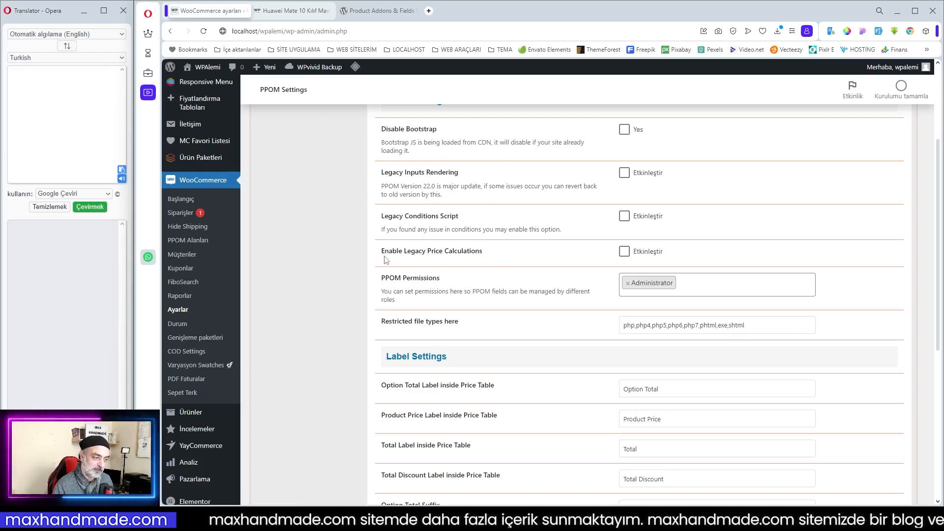
# - Translate the "Enable Legacy Price Calculations" setting name into Turkish and enable that option
pyautogui.moveTo(384, 259); pyautogui.dragTo(503, 255)
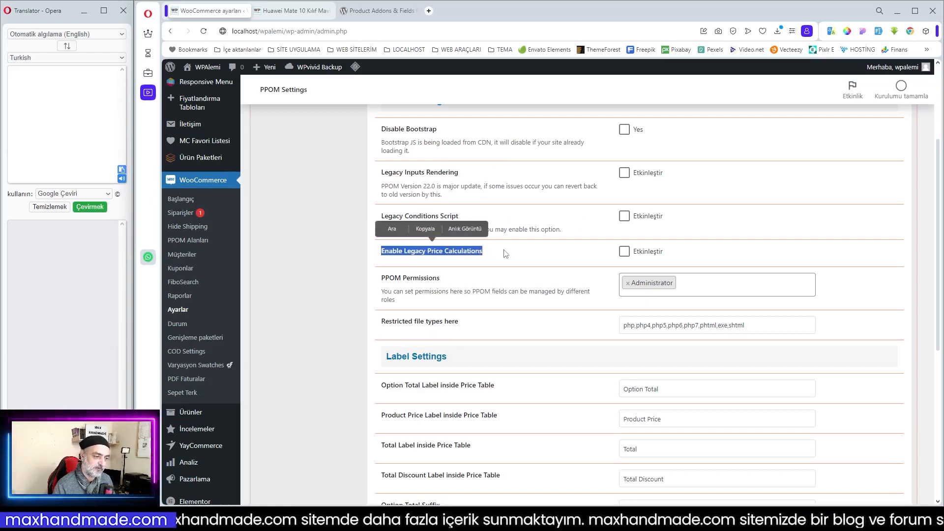
pyautogui.click(505, 255)
pyautogui.moveTo(383, 258); pyautogui.dragTo(487, 256)
pyautogui.rightClick(451, 257)
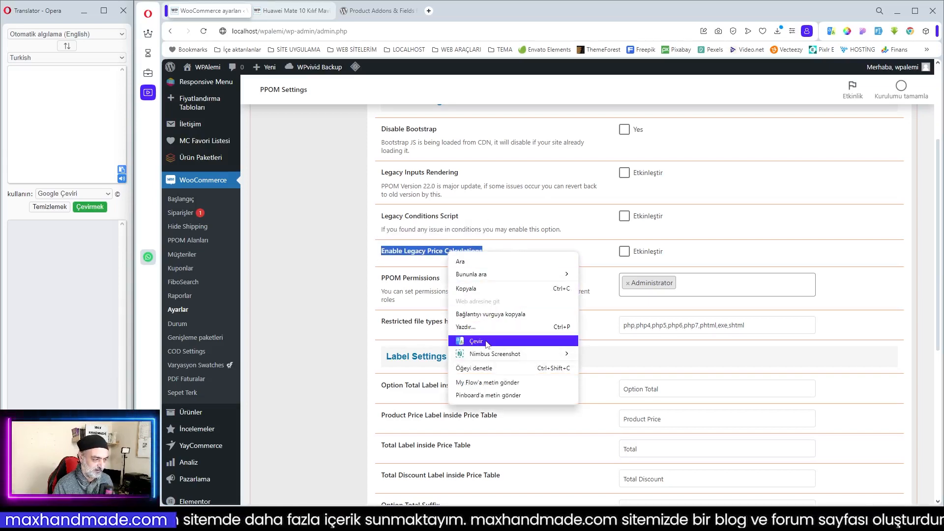
pyautogui.click(534, 337)
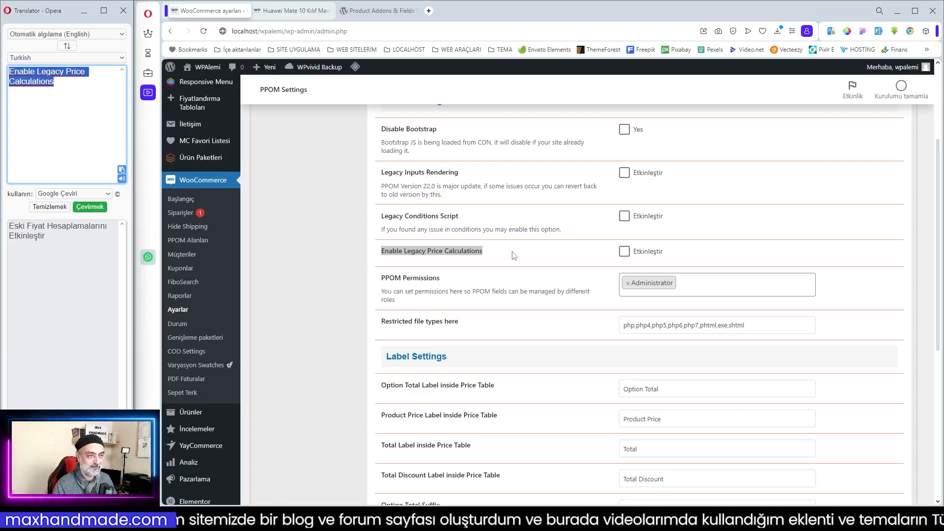
pyautogui.click(625, 253)
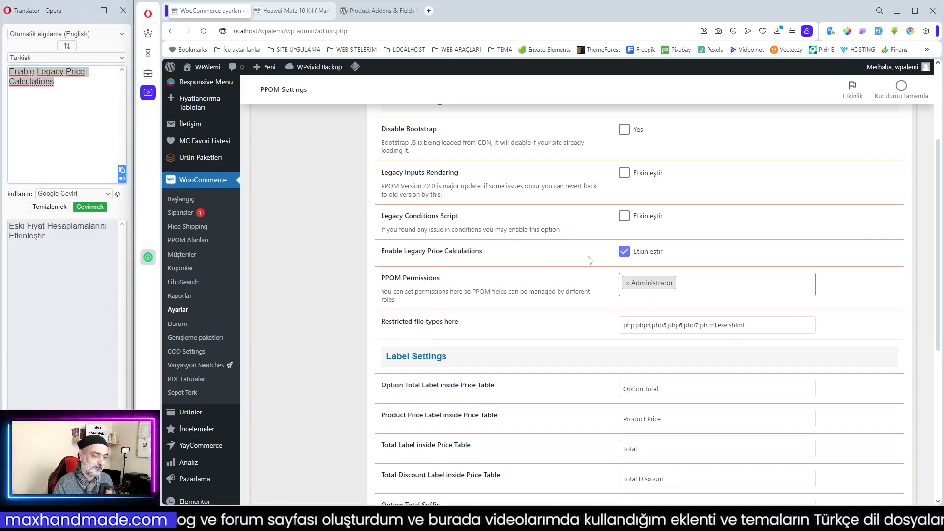
# - Switch to the WPA PİZZA demo shop and examine the Margarita Pizza page's option fields and price table
pyautogui.scroll(-2, 636, 159)
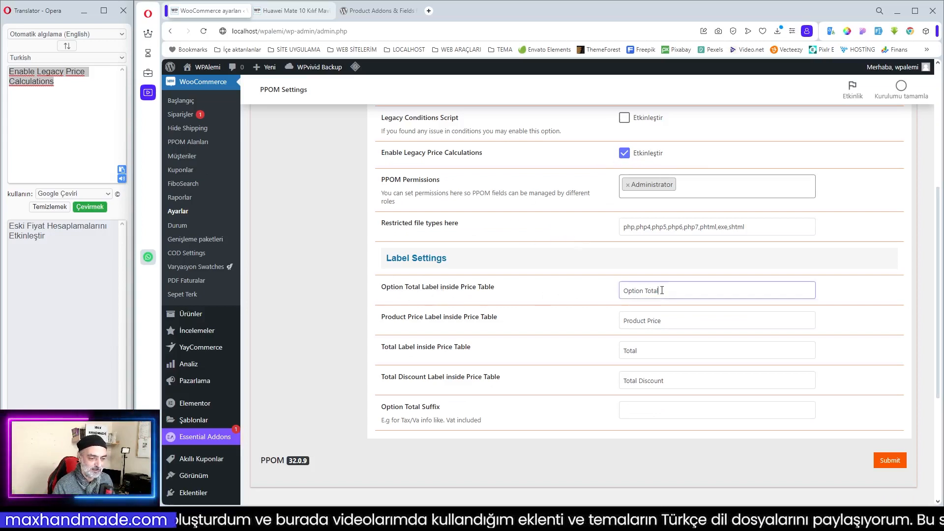
pyautogui.moveTo(660, 290); pyautogui.dragTo(640, 291)
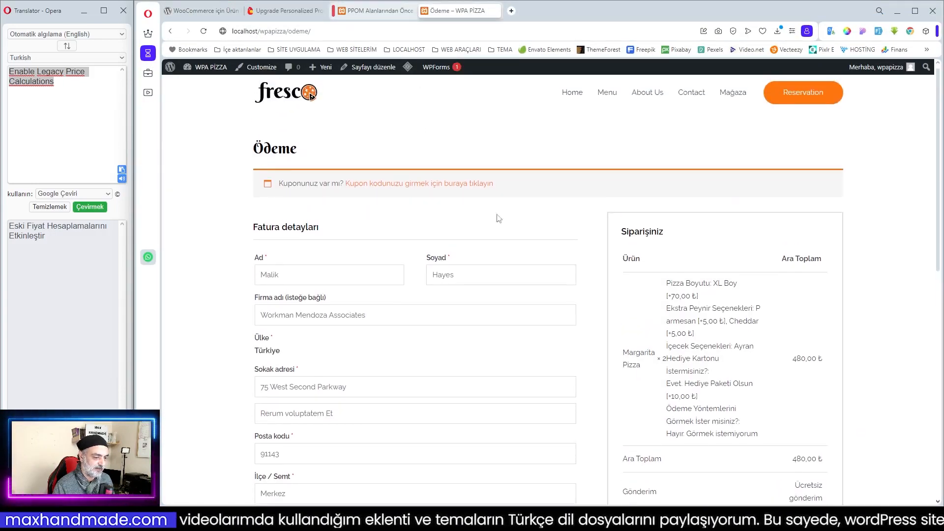
pyautogui.click(734, 95)
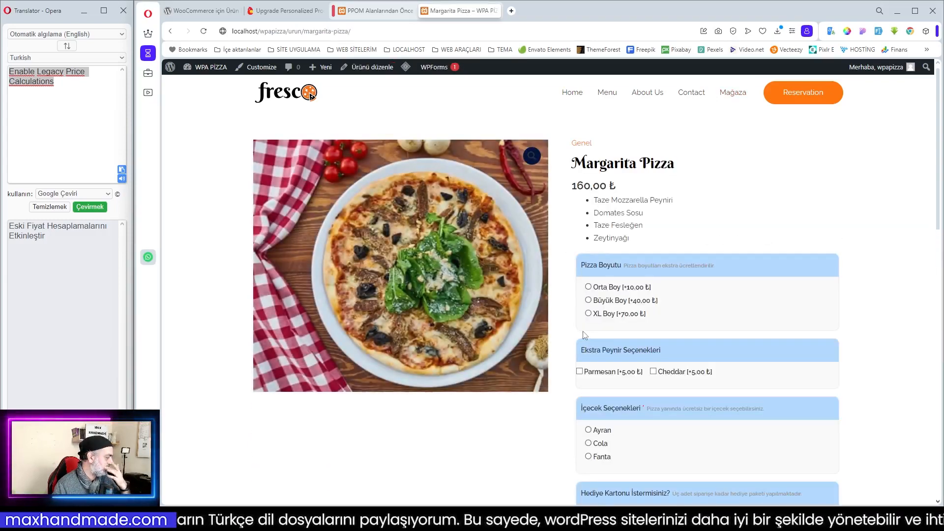
pyautogui.scroll(-3, 714, 335)
pyautogui.scroll(2, 713, 337)
pyautogui.scroll(-5, 706, 329)
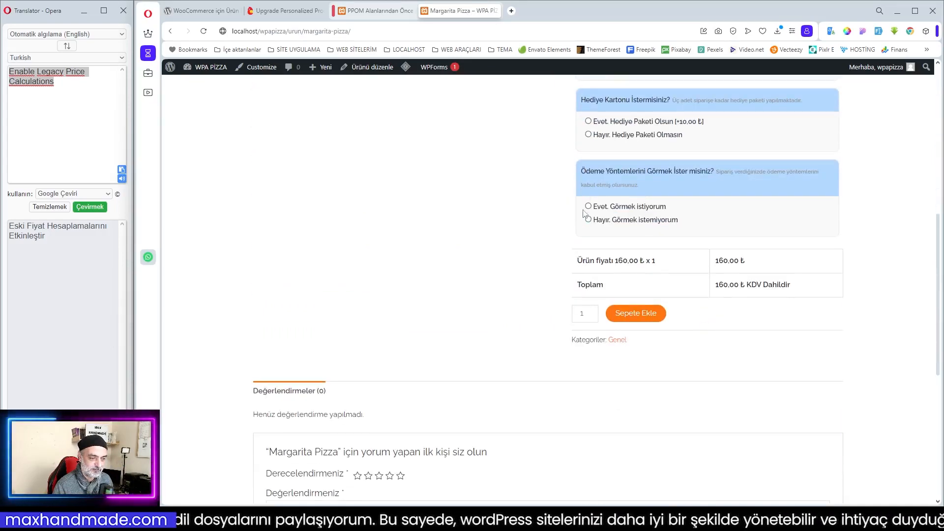
pyautogui.scroll(4, 612, 150)
# - Select XL Boy, Parmesan, Cheddar, Ayran and the gift package for the Margarita Pizza and examine the price table labels
pyautogui.click(589, 117)
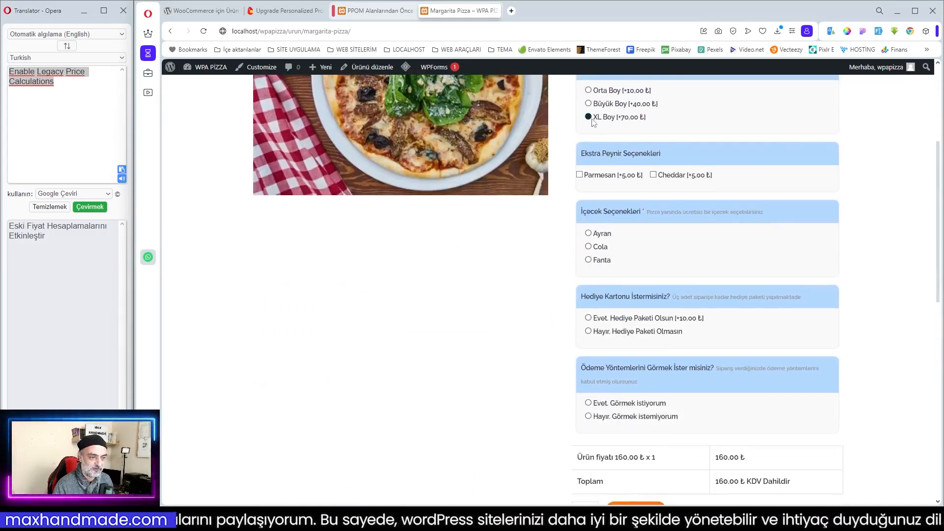
pyautogui.click(580, 175)
pyautogui.click(653, 175)
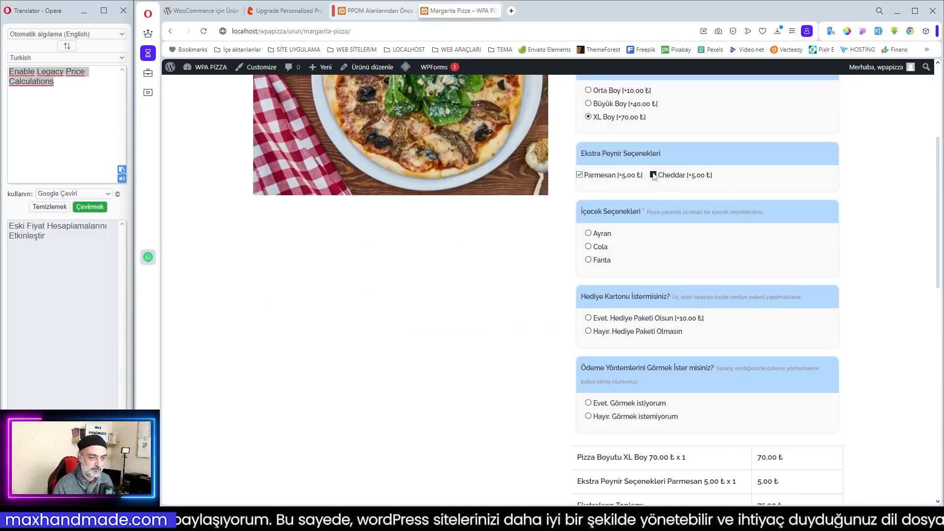
pyautogui.click(589, 234)
pyautogui.click(589, 318)
pyautogui.scroll(-5, 610, 330)
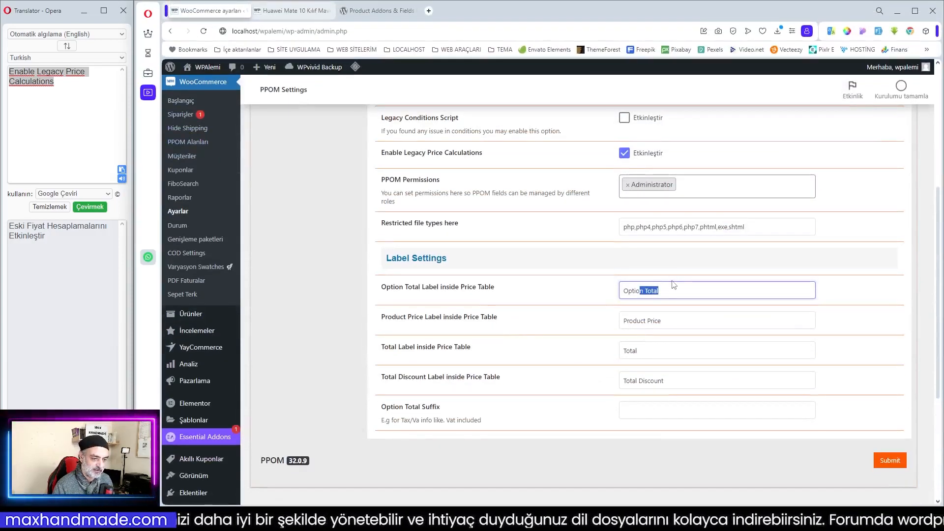
# - Translate the price table's option total label into Turkish and replace it with "Seçenek Toplamı" in the WPAlemi PPOM settings
pyautogui.tripleClick(639, 291)
pyautogui.rightClick(640, 291)
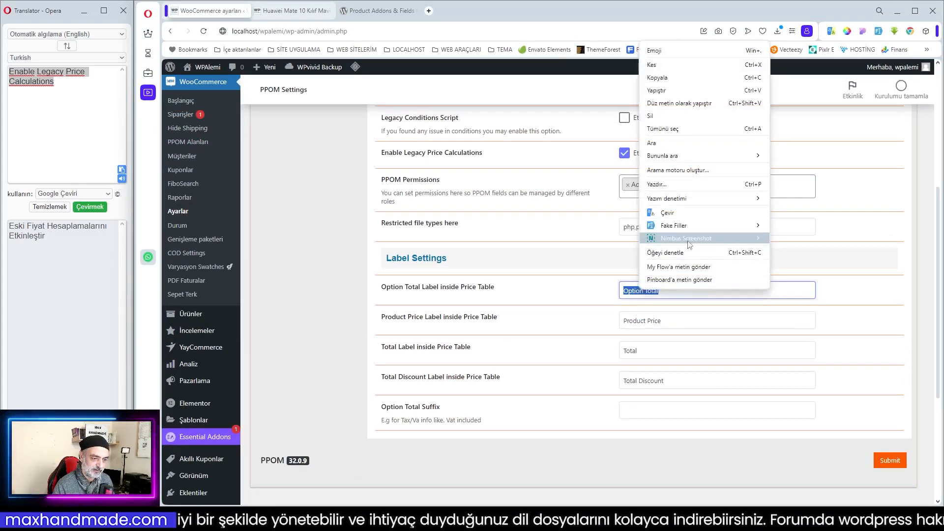
pyautogui.click(679, 213)
pyautogui.click(64, 271)
pyautogui.hotkey('ctrl', 'a')
pyautogui.hotkey('ctrl', 'c')
pyautogui.click(686, 292)
pyautogui.hotkey('ctrl', 'a')
pyautogui.hotkey('ctrl', 'v')
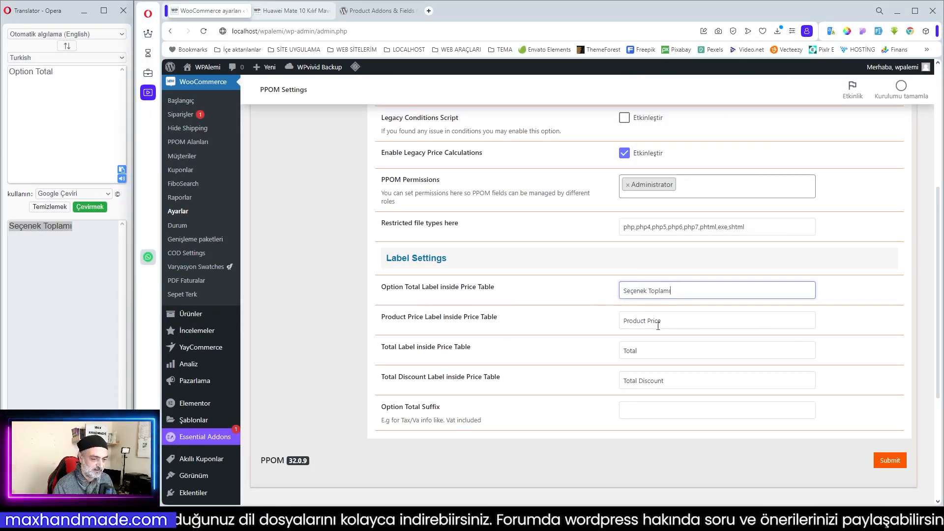
# - Translate the product price label into Turkish and replace it with "Ürün fiyatı"
pyautogui.tripleClick(650, 321)
pyautogui.rightClick(650, 321)
pyautogui.click(688, 243)
pyautogui.click(64, 268)
pyautogui.hotkey('ctrl', 'a')
pyautogui.hotkey('ctrl', 'c')
pyautogui.rightClick(637, 322)
pyautogui.click(662, 134)
# - Set the price table's total label to "Toplam" and its total discount label to "Toplam indirim"
pyautogui.moveTo(648, 352); pyautogui.dragTo(605, 361)
pyautogui.write('Toplam')
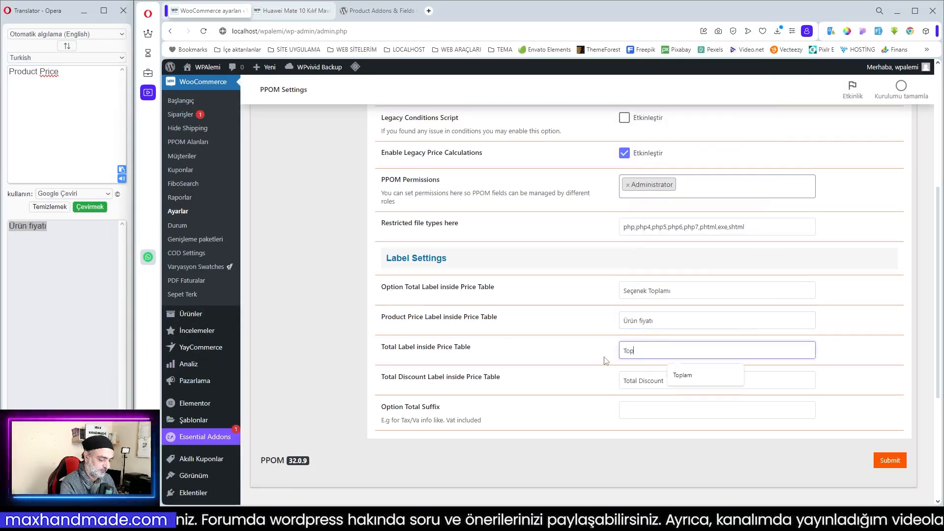
pyautogui.moveTo(667, 382); pyautogui.dragTo(559, 386)
pyautogui.write('Toplam indirim')
# - Set the option total suffix to "KDV Dahildir" and save the PPOM settings
pyautogui.click(655, 410)
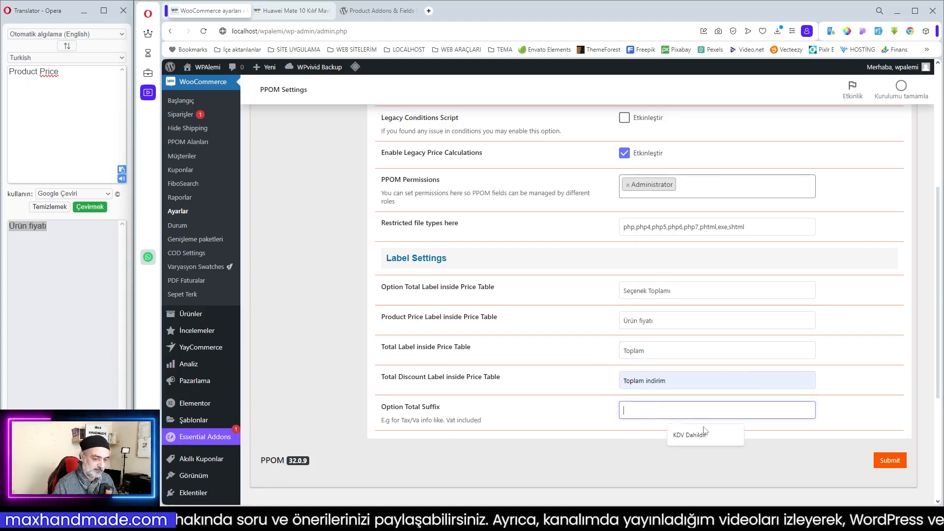
pyautogui.click(698, 433)
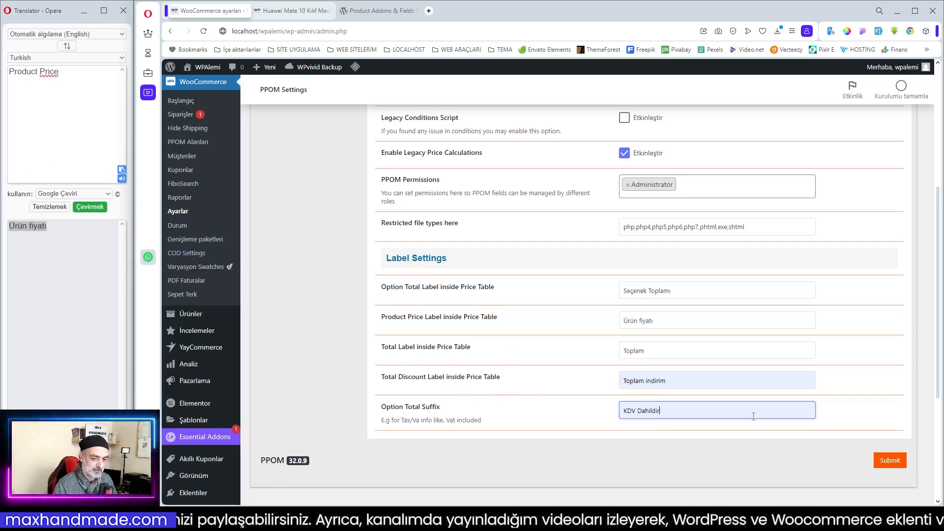
pyautogui.click(890, 461)
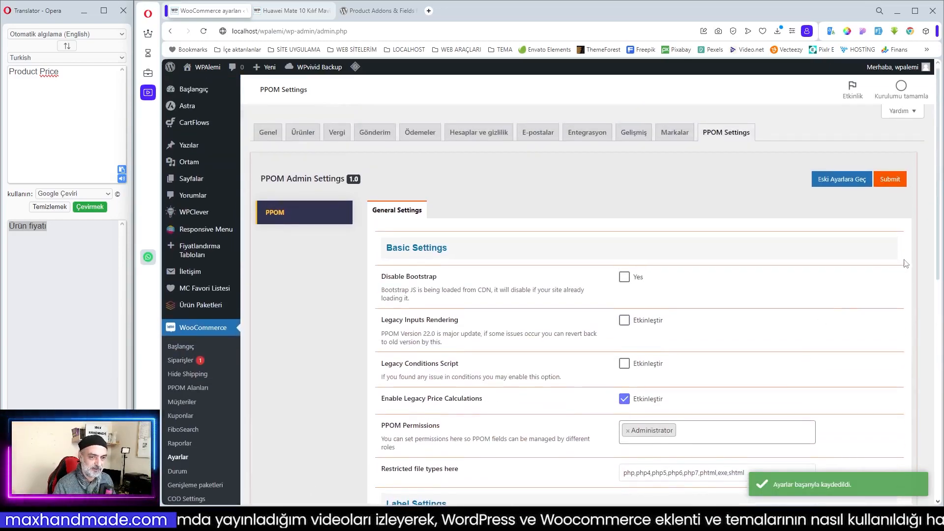
# - Open the PPOM field groups page and examine the PRO add-ons list and the plugin changelog, returning to the field groups
pyautogui.click(187, 389)
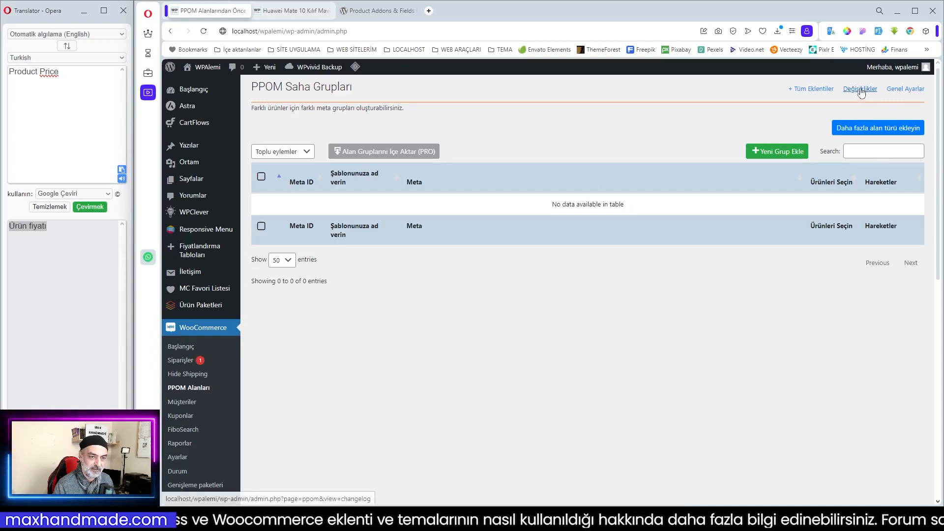
pyautogui.click(810, 90)
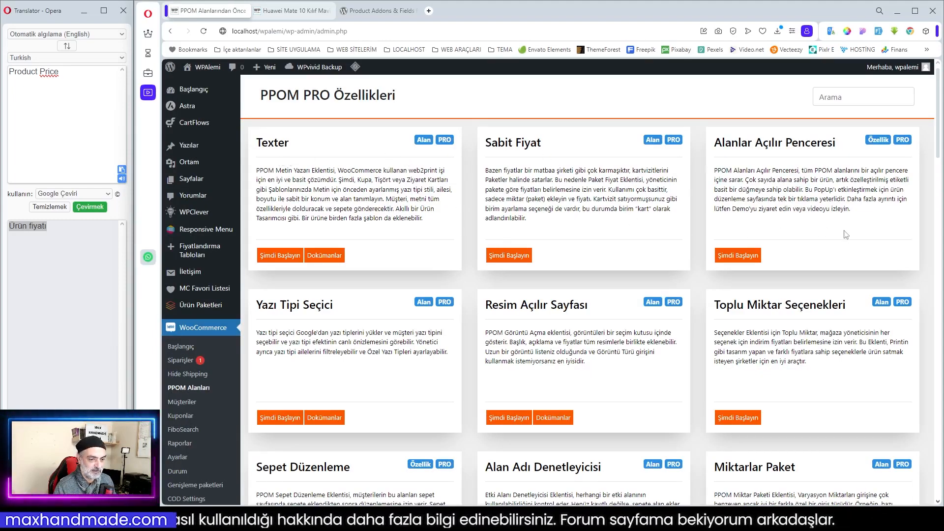
pyautogui.scroll(-2, 390, 365)
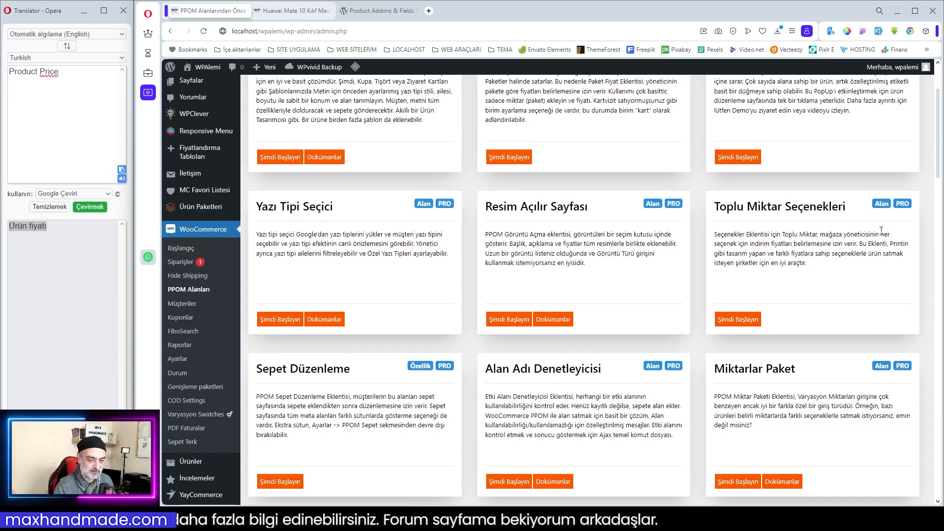
pyautogui.scroll(2, 883, 276)
pyautogui.scroll(-6, 535, 284)
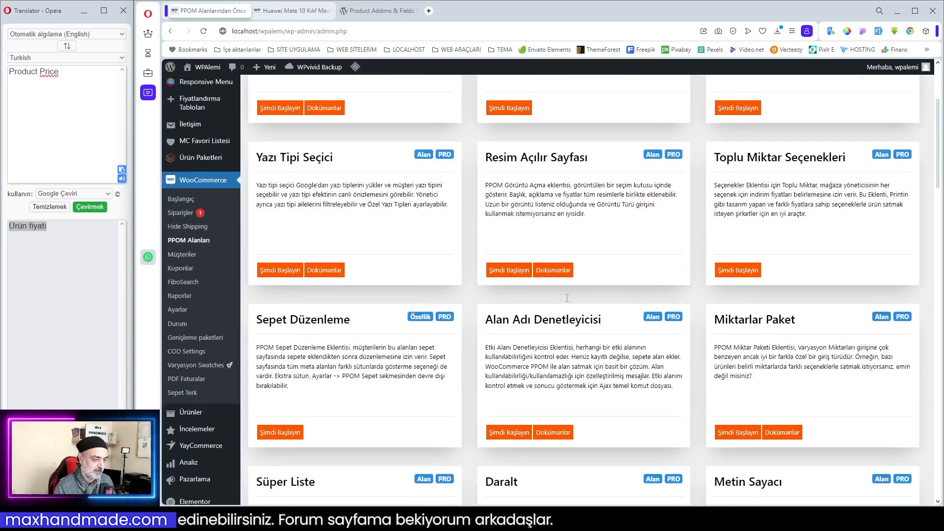
pyautogui.scroll(-5, 634, 305)
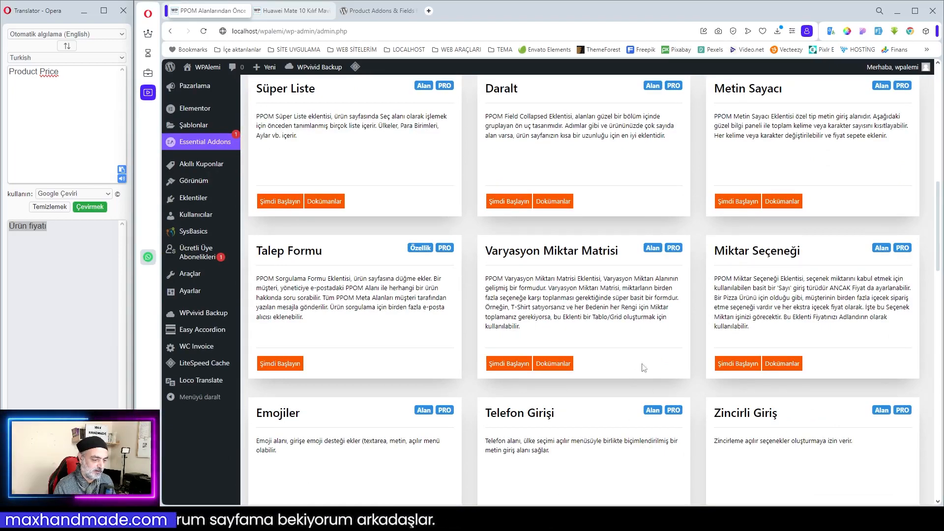
pyautogui.scroll(10, 643, 367)
pyautogui.scroll(1, 718, 315)
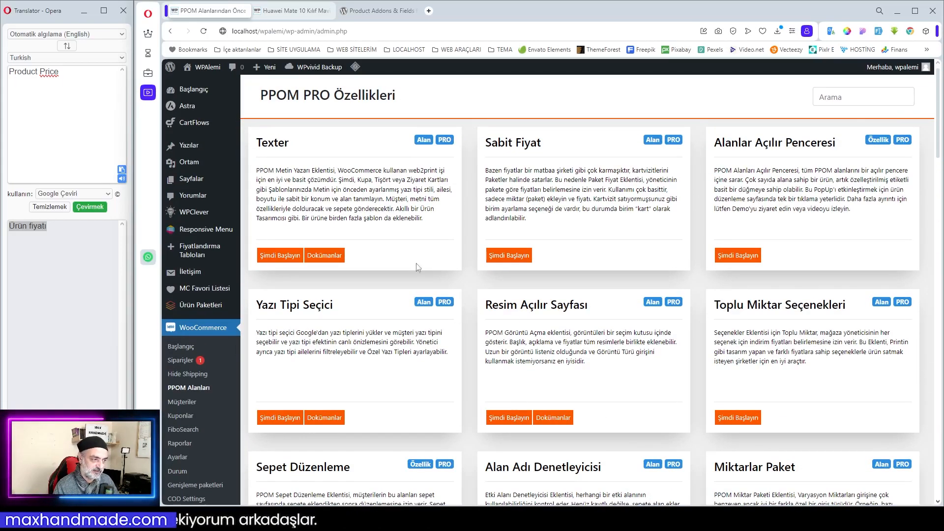
pyautogui.click(191, 391)
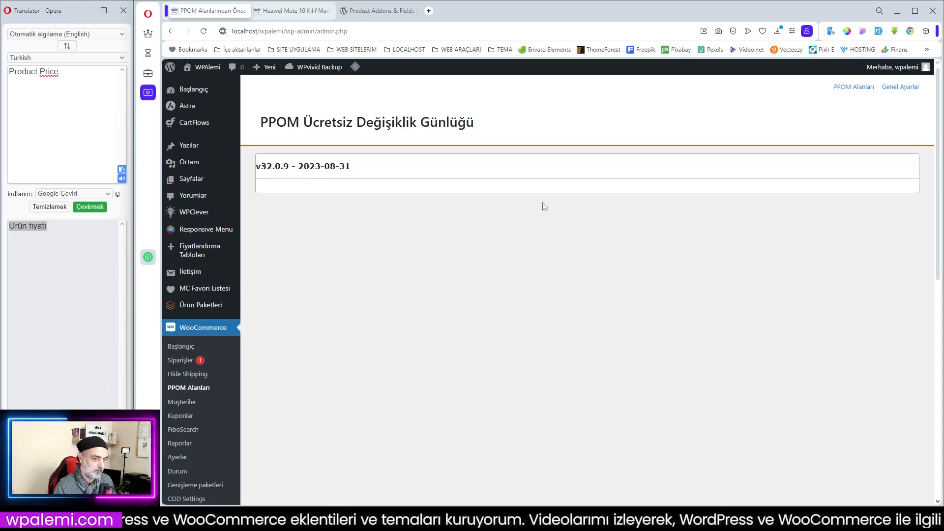
pyautogui.click(852, 90)
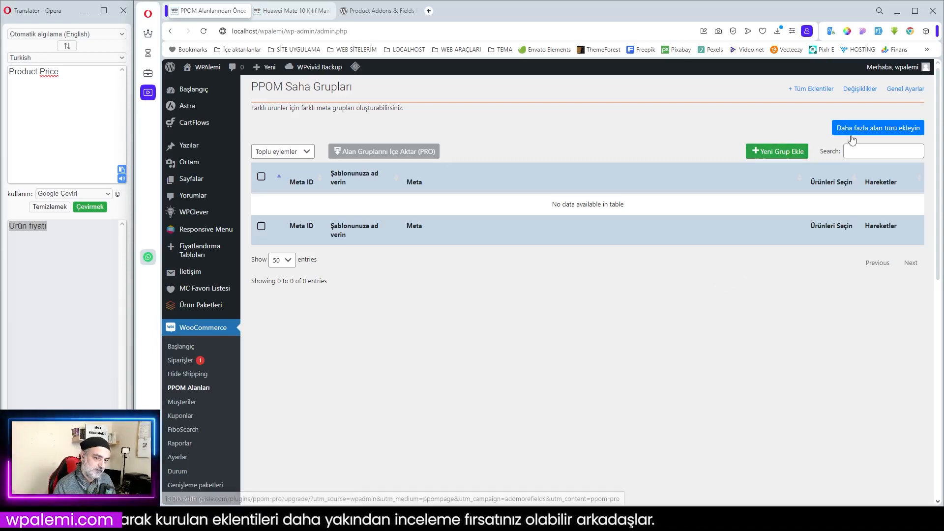
# - Create a new PPOM field group and name it "Telefon Ekstraları"
pyautogui.click(784, 156)
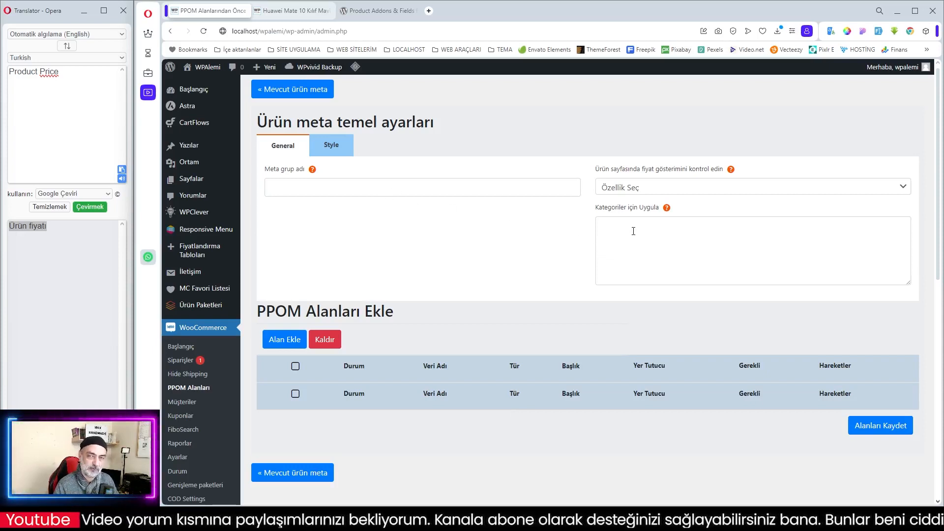
pyautogui.click(300, 186)
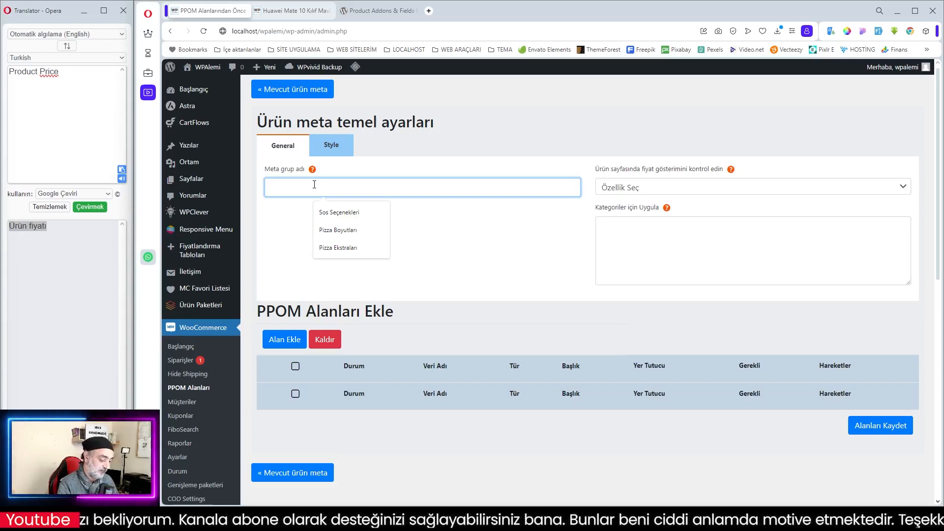
pyautogui.write('Telefon Ekstraları')
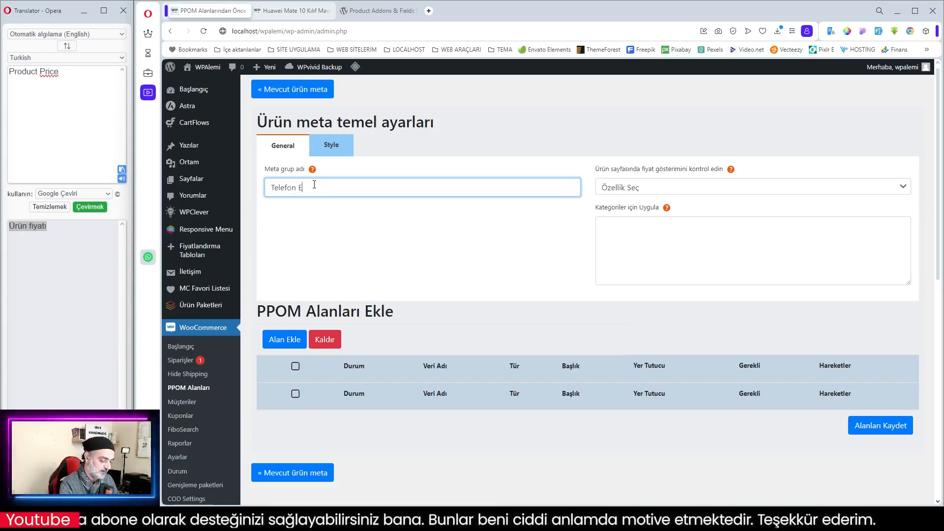
# - Examine the group's price display choices and its category assignment field without changing them
pyautogui.click(644, 191)
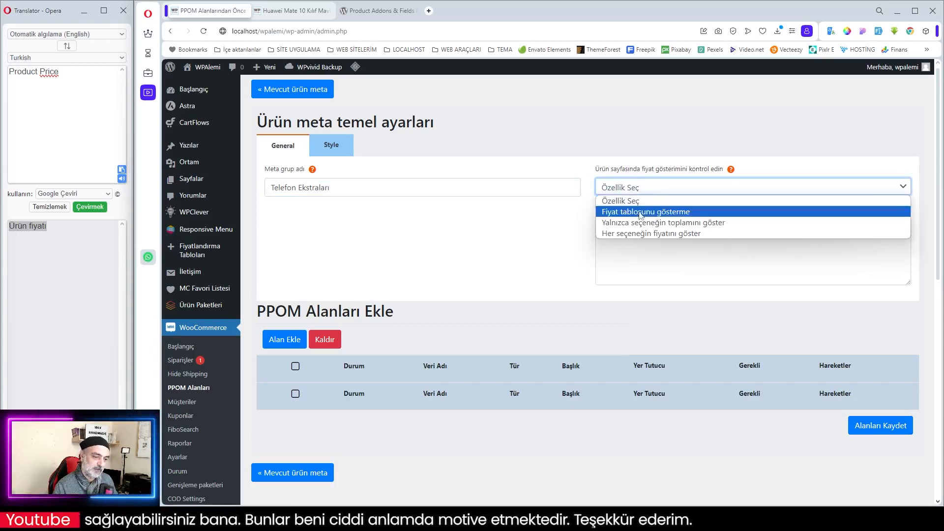
pyautogui.click(636, 191)
pyautogui.click(643, 190)
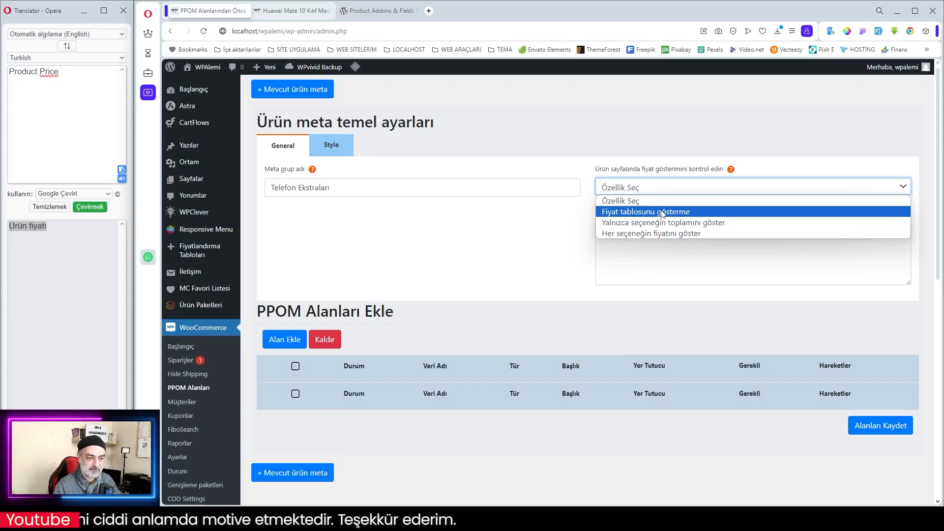
pyautogui.click(522, 234)
pyautogui.click(616, 231)
pyautogui.moveTo(669, 212)
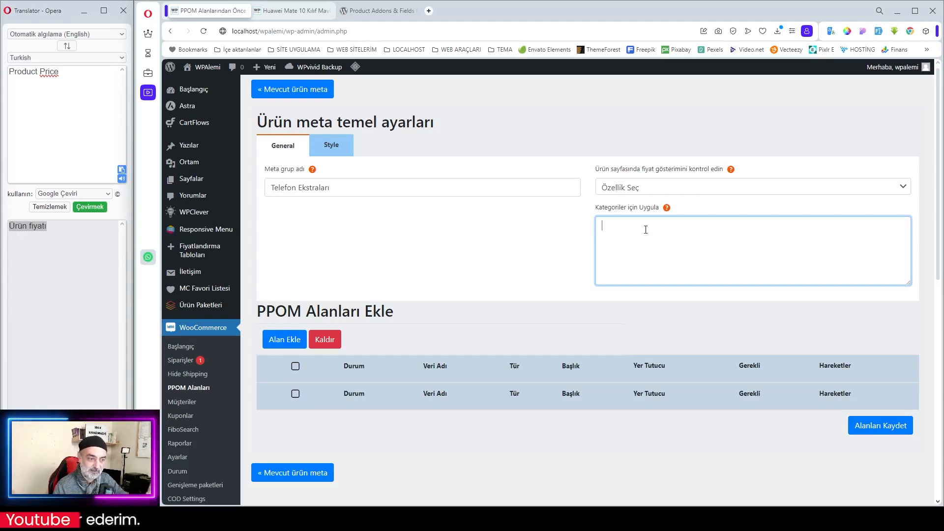
pyautogui.click(466, 256)
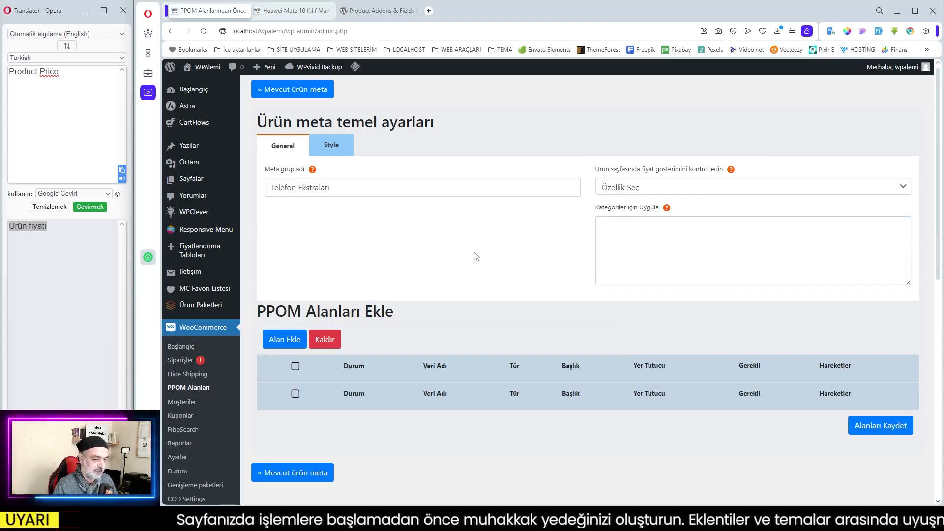
# - Start a new Radio Input field in the group and title it "Renk Seçeneği"
pyautogui.click(284, 344)
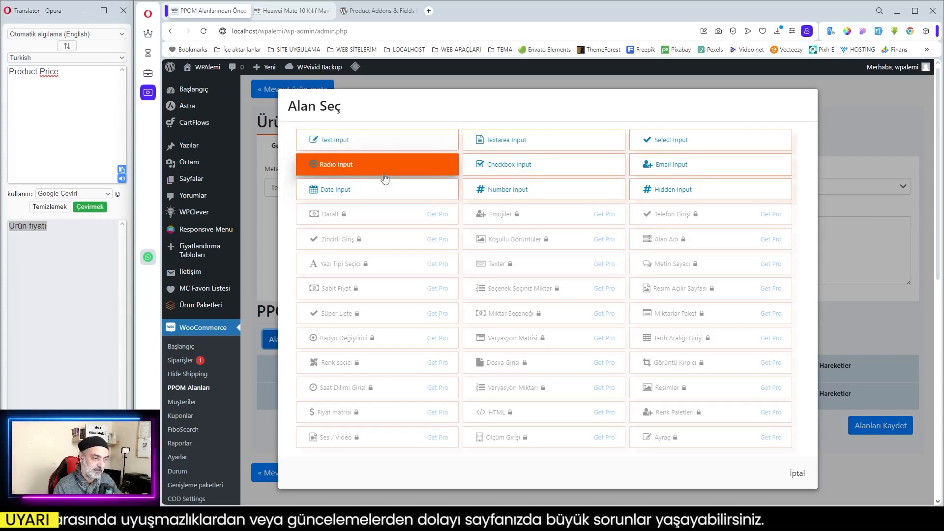
pyautogui.click(335, 165)
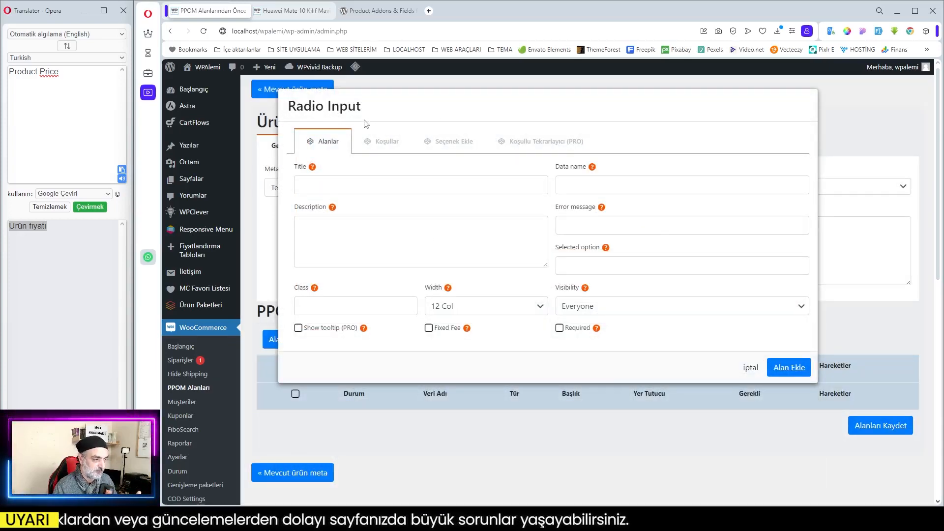
pyautogui.click(326, 188)
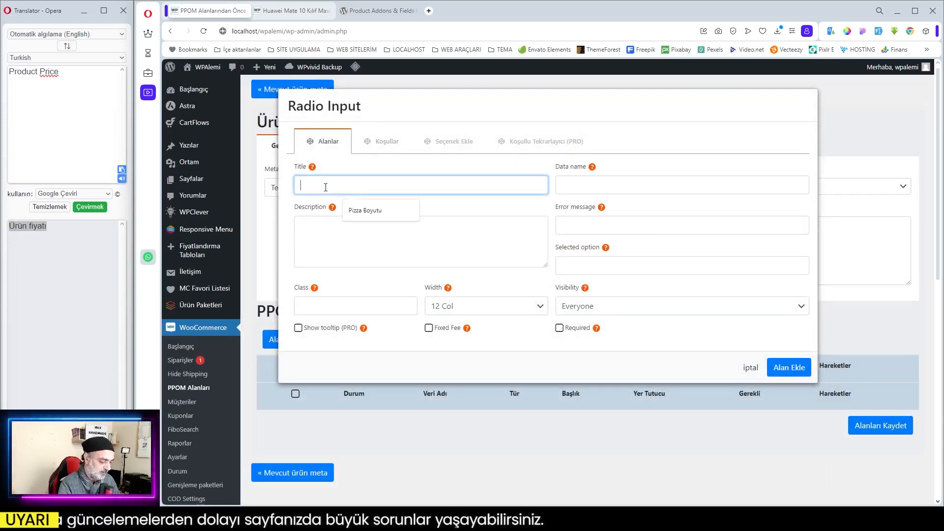
pyautogui.write('Renk Seçeneği')
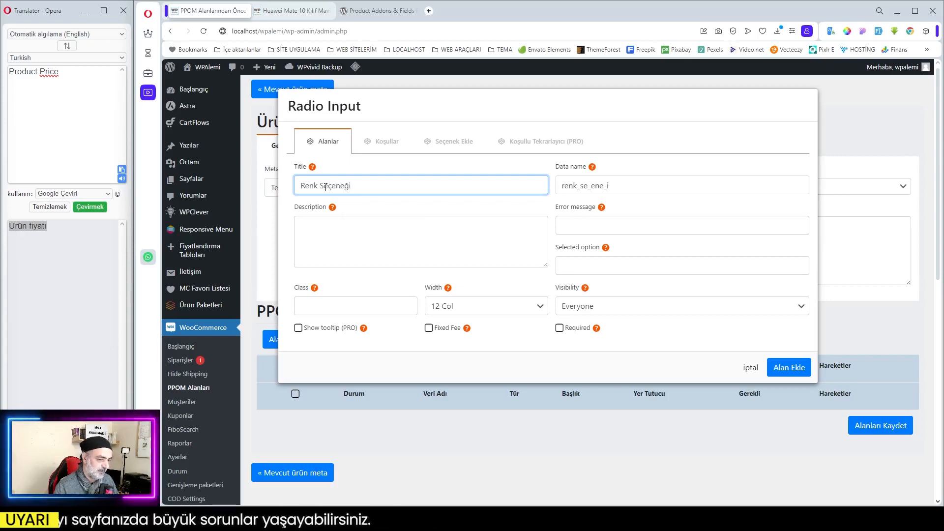
# - Enter "Standart renk siyahtır." as the description of the Renk Seçeneği field
pyautogui.click(388, 232)
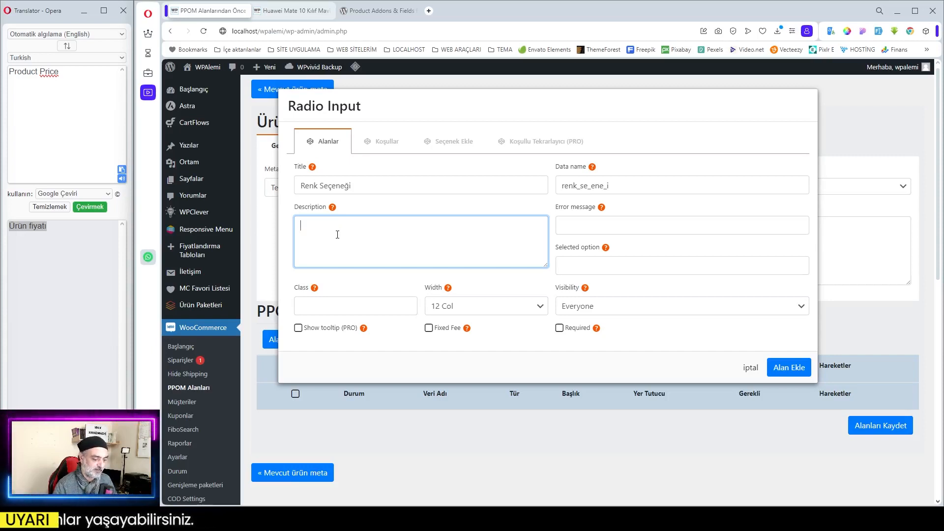
pyautogui.write('Bu')
pyautogui.press('BackSpace')
pyautogui.press('BackSpace')
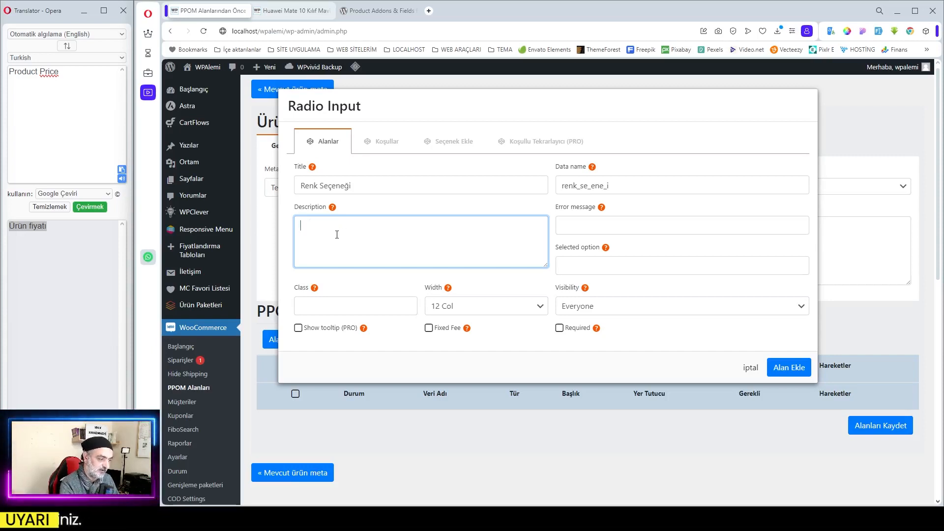
pyautogui.write('Stand')
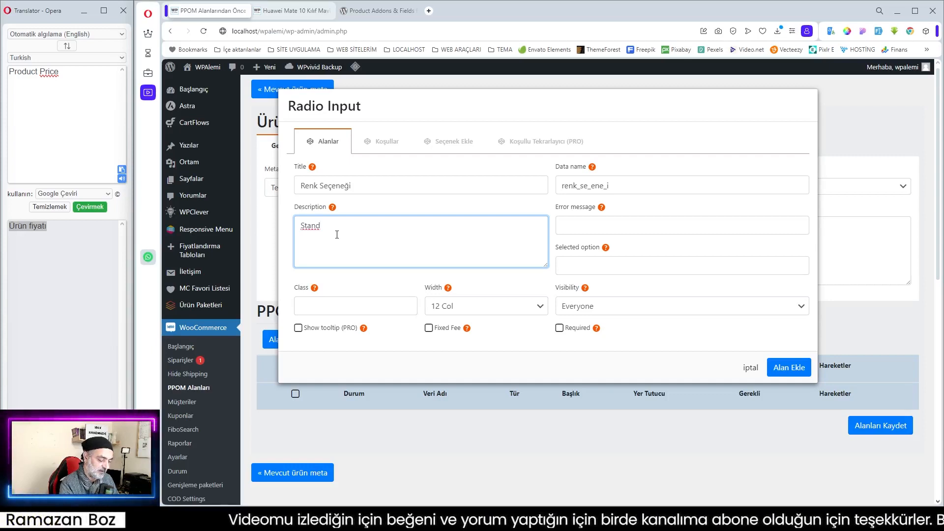
pyautogui.write('tı siyahtır.')
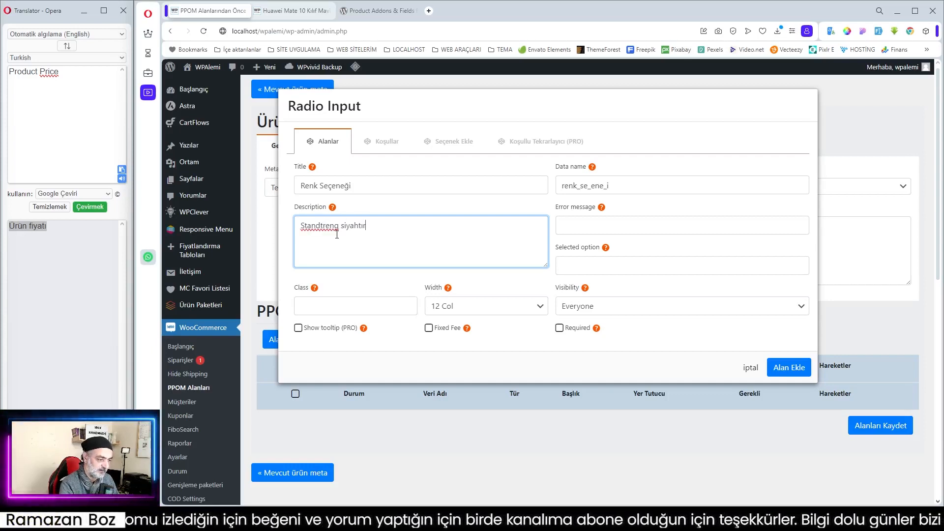
pyautogui.press('BackSpace')
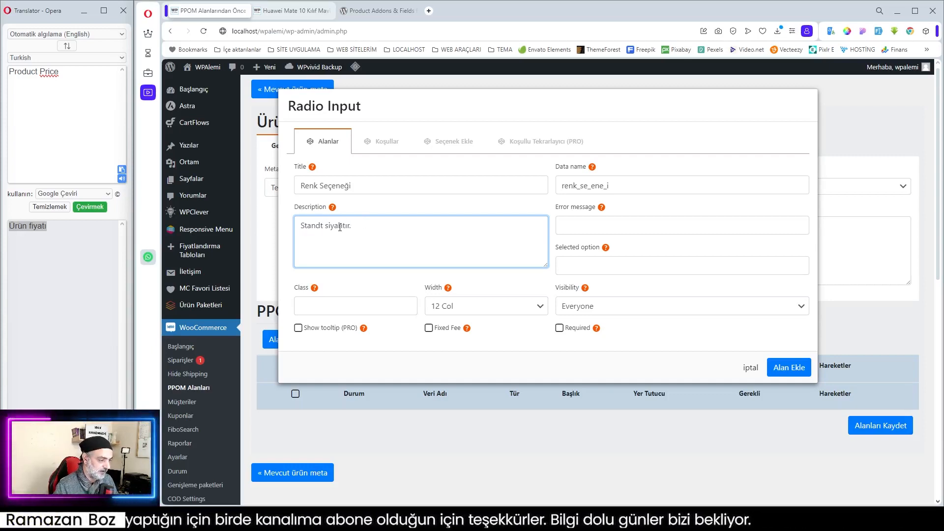
pyautogui.press('BackSpace')
pyautogui.write('art ')
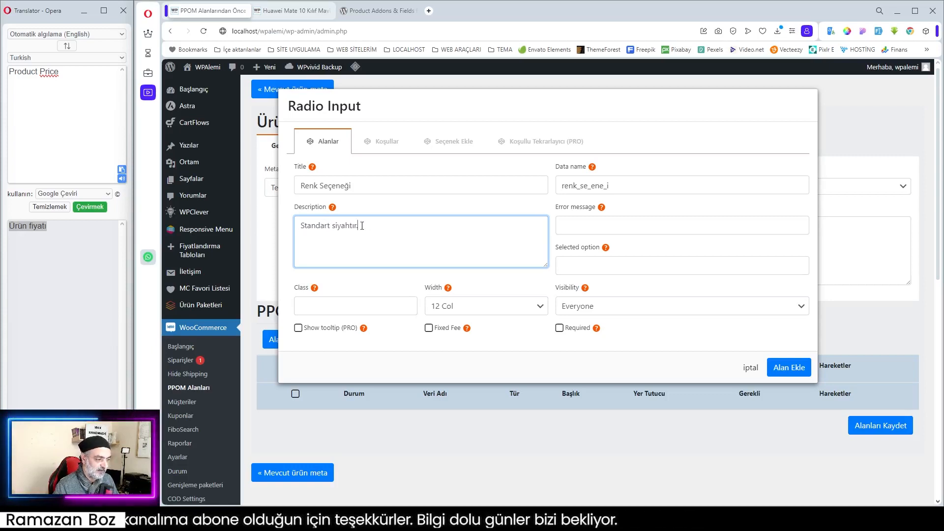
pyautogui.write('renk')
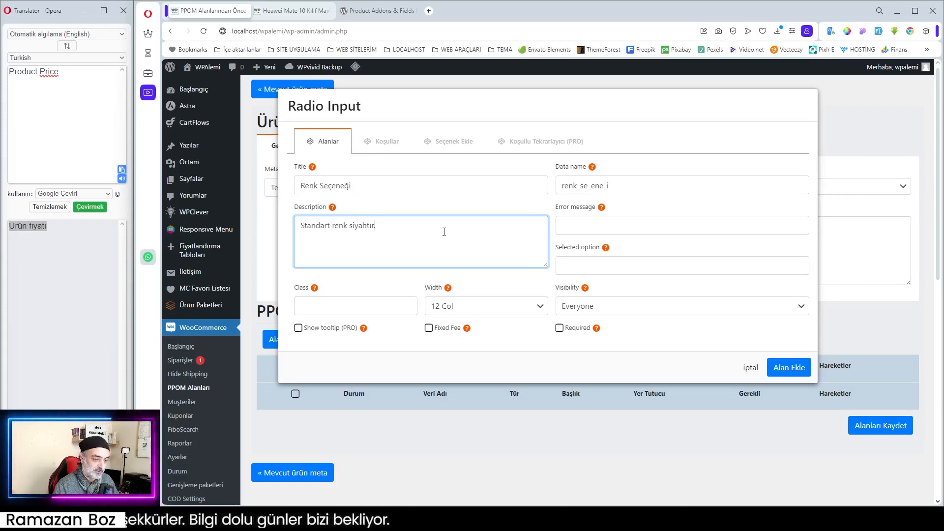
# - Define the radio field's first option as "Mavi" with a price of 10
pyautogui.click(442, 142)
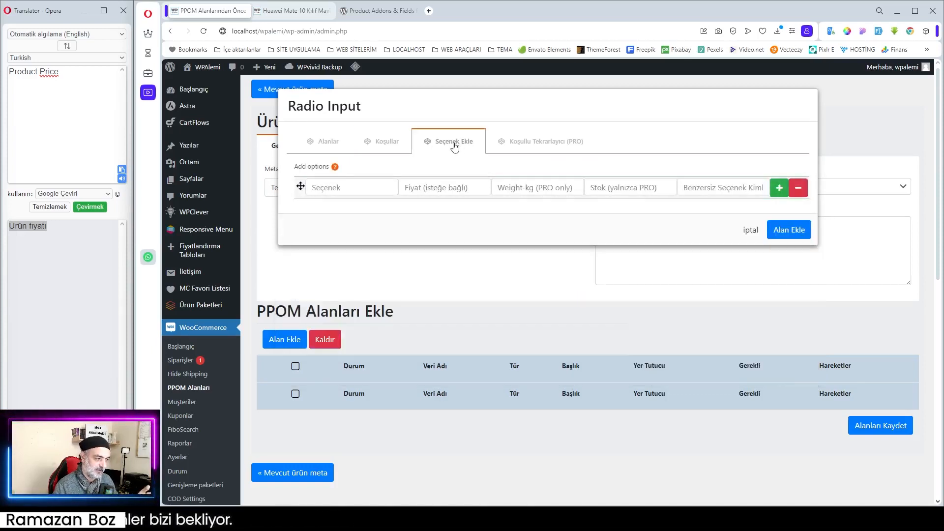
pyautogui.click(367, 189)
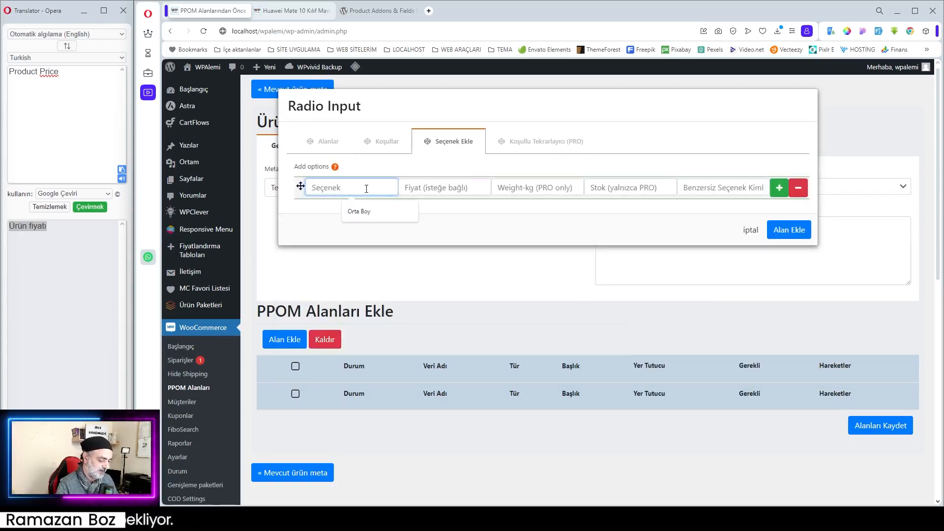
pyautogui.write('Mavi')
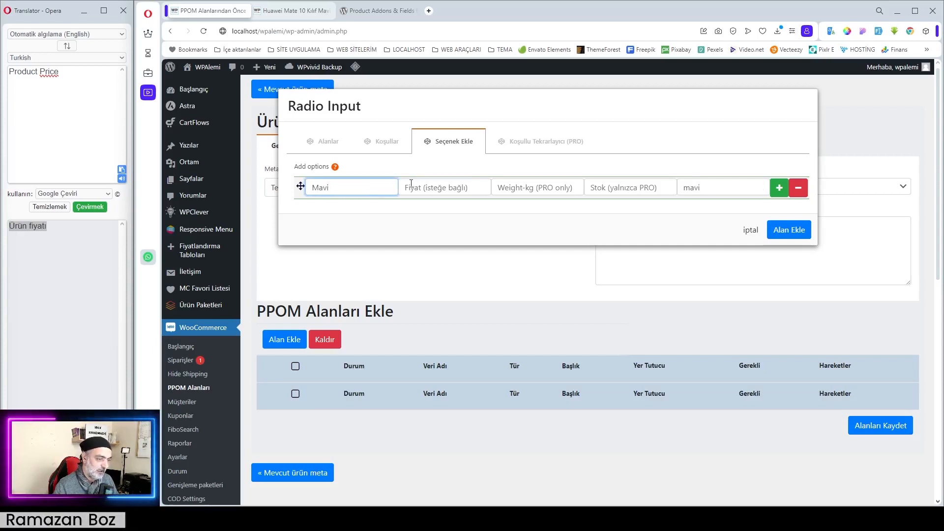
pyautogui.click(413, 186)
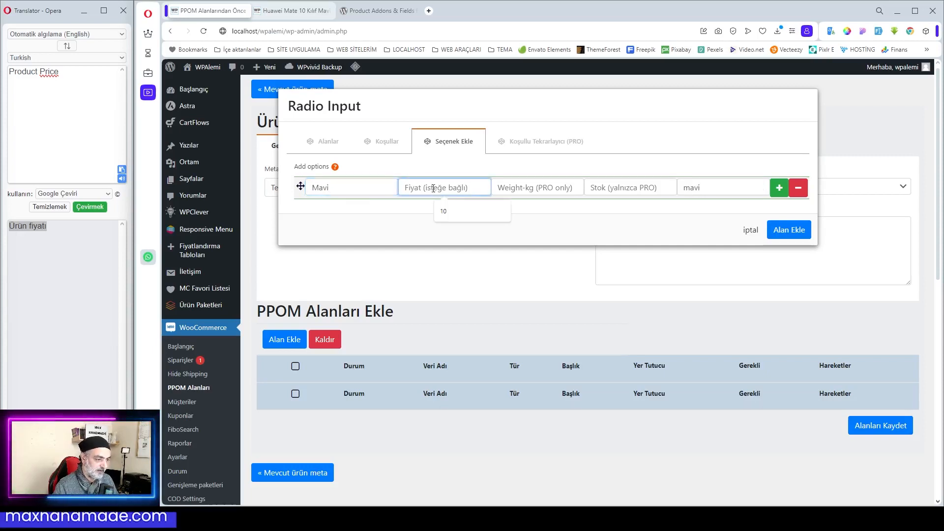
pyautogui.write('10')
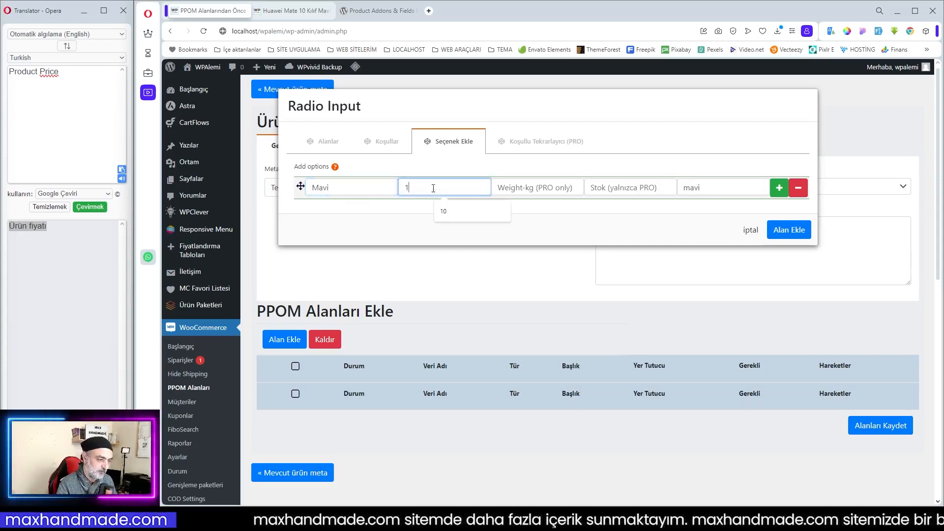
# - Add a second option "Pembe" with a price of 20 to the Renk Seçeneği radio field
pyautogui.click(780, 188)
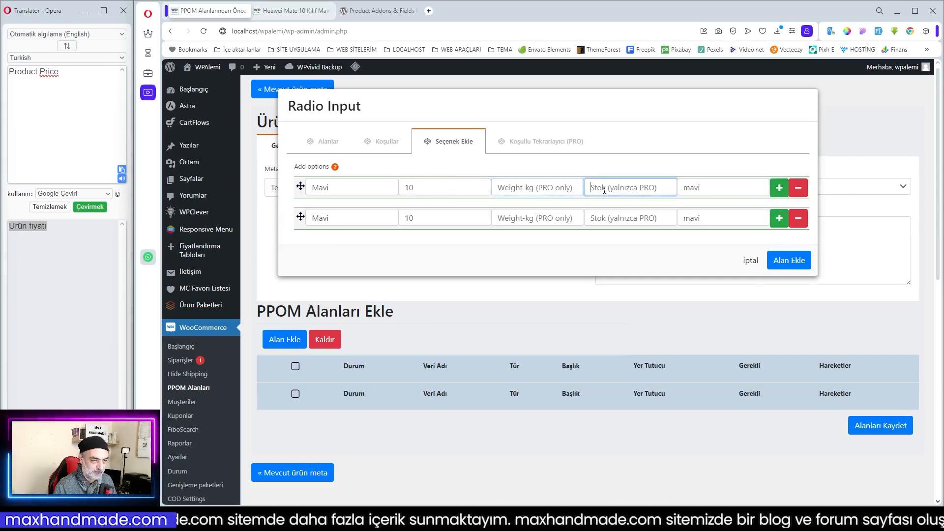
pyautogui.click(606, 218)
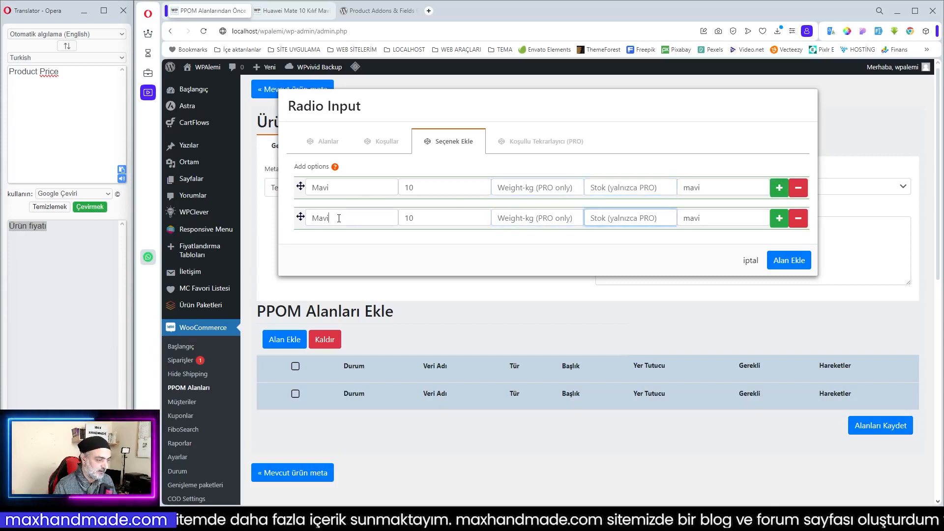
pyautogui.moveTo(339, 218); pyautogui.dragTo(319, 218)
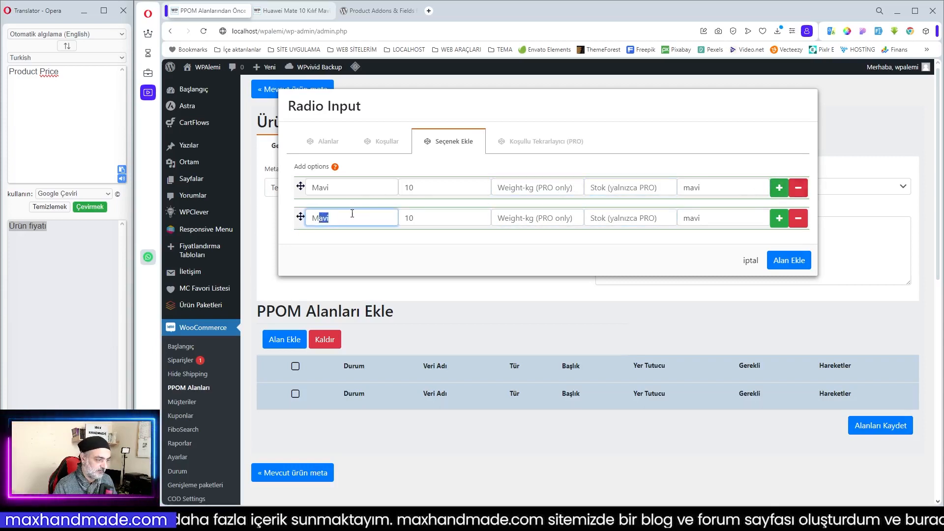
pyautogui.moveTo(343, 218); pyautogui.dragTo(297, 218)
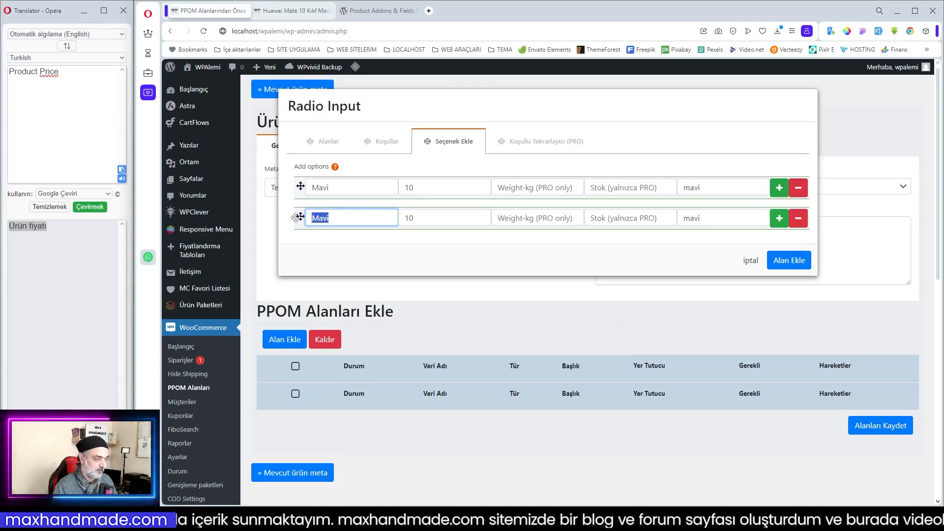
pyautogui.write('Pembe')
pyautogui.press('Tab')
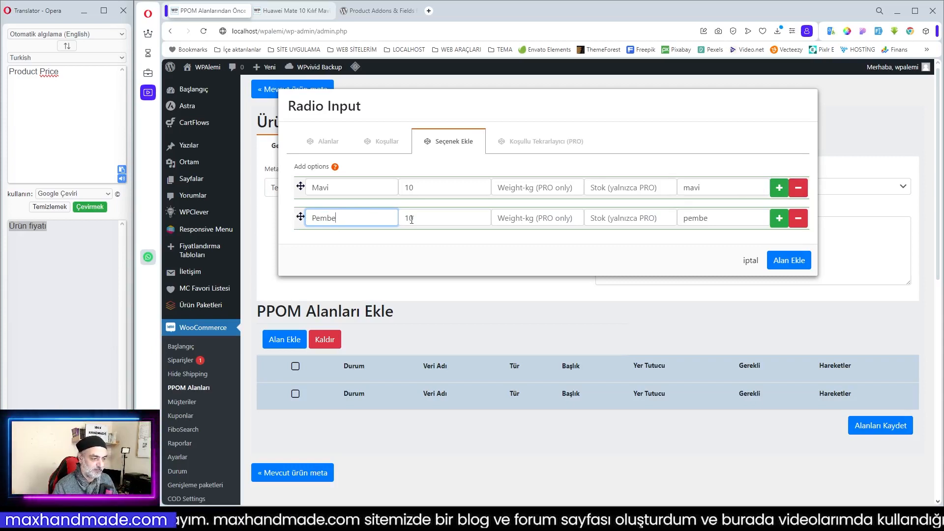
pyautogui.write('20')
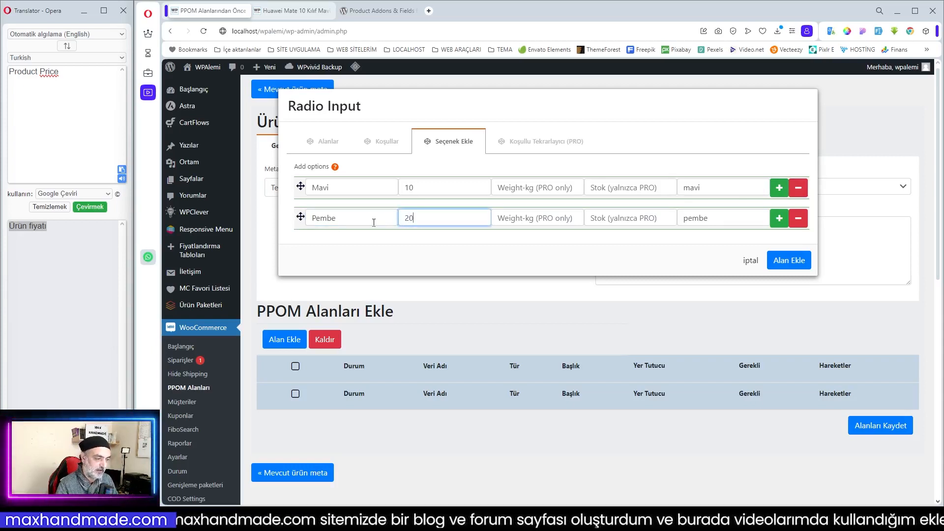
# - Add a third radio option "Kırmızı" with a price of 30 and insert the finished field into the group
pyautogui.click(780, 218)
pyautogui.click(347, 245)
pyautogui.moveTo(346, 244); pyautogui.dragTo(275, 249)
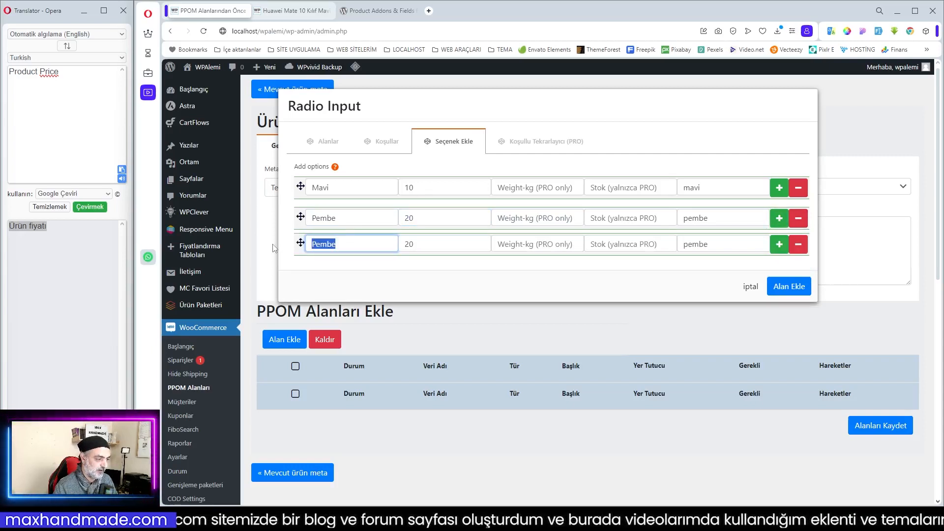
pyautogui.write('Kırmızı')
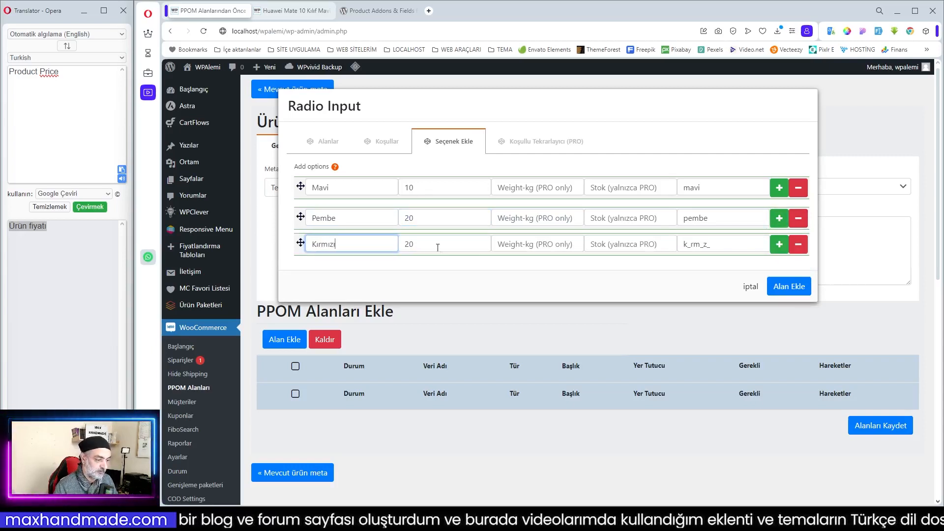
pyautogui.press('Tab')
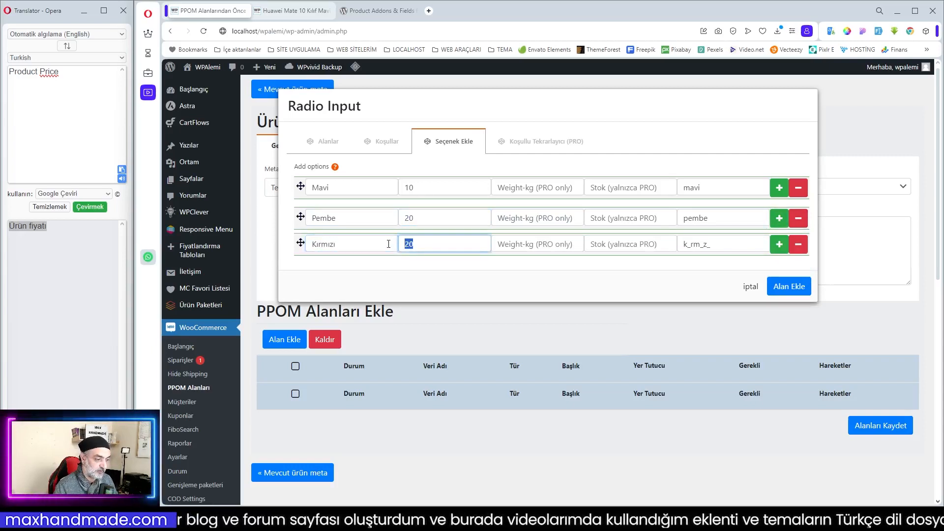
pyautogui.write('30')
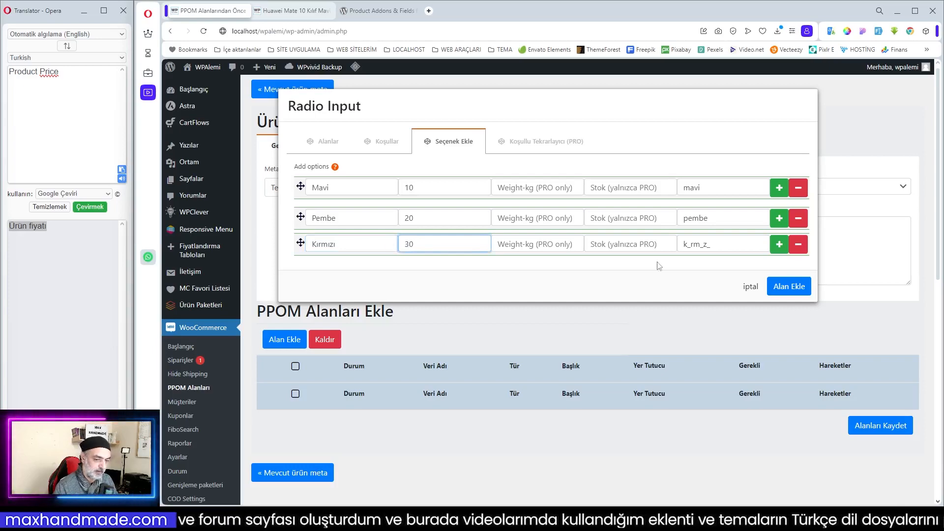
pyautogui.click(790, 286)
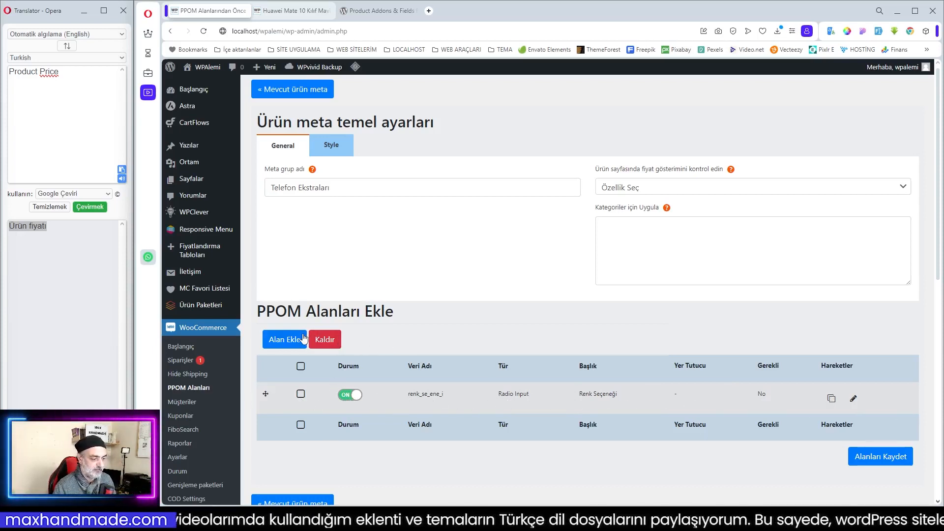
# - Start a new Checkbox Input field in the group and title it "Sembol Ekle"
pyautogui.click(288, 340)
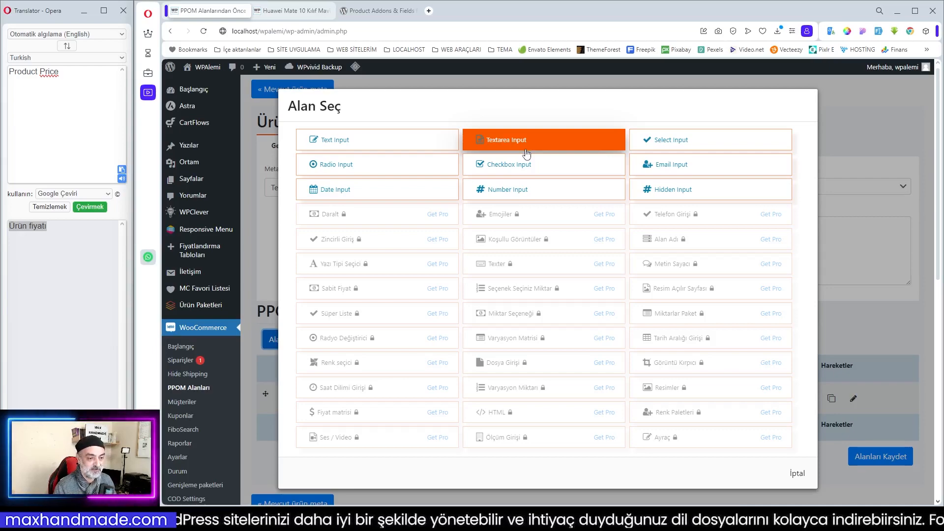
pyautogui.click(526, 165)
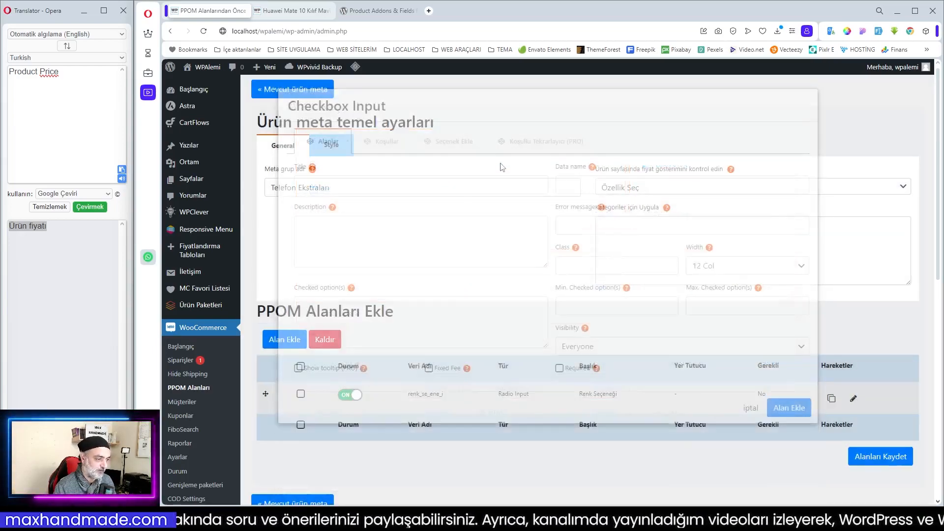
pyautogui.click(323, 189)
pyautogui.write('Sembol Ekle')
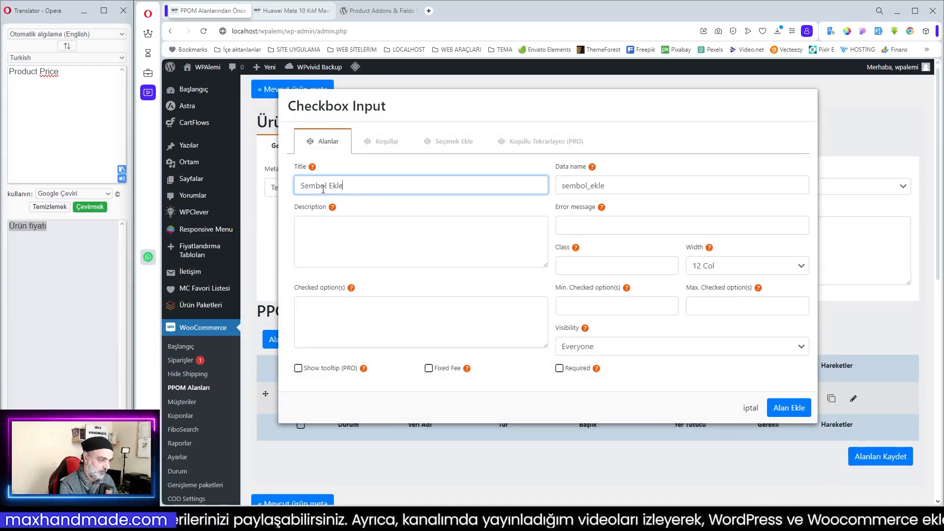
# - Describe the Sembol Ekle field as "Sembol harf ekleyebilirsiniz" and enable its Fixed Fee setting
pyautogui.click(338, 231)
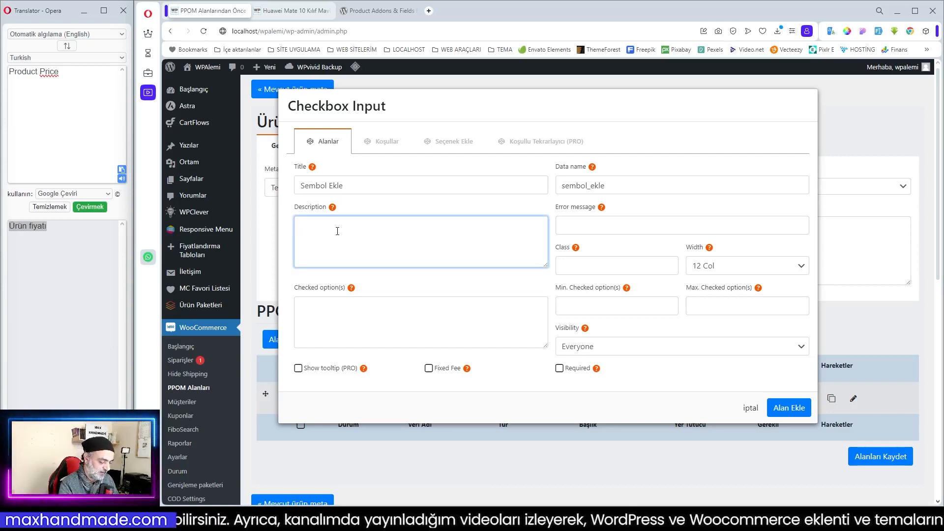
pyautogui.write('Sembol')
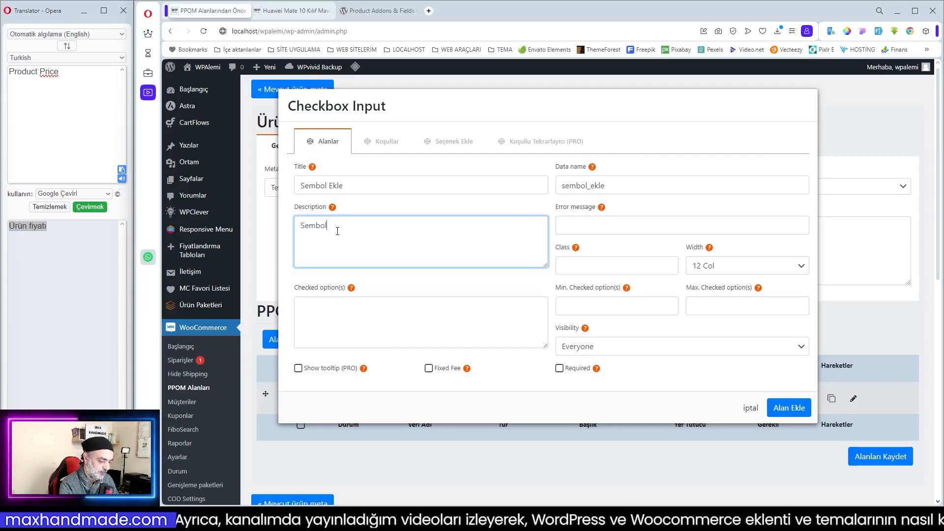
pyautogui.write(' har')
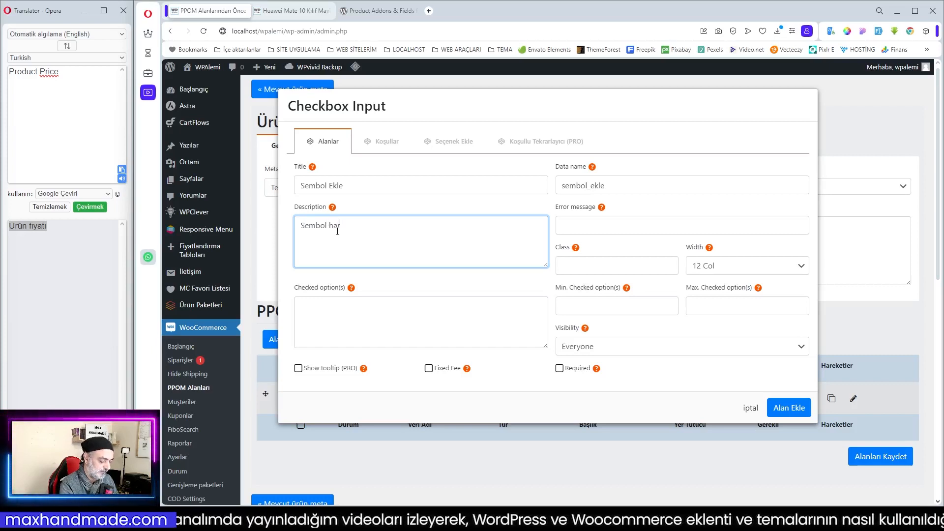
pyautogui.write('f ekleyebi')
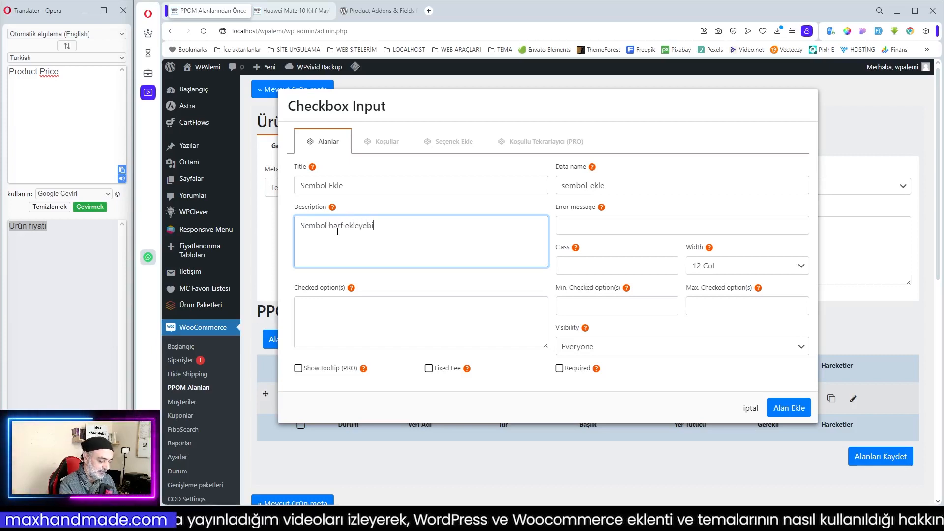
pyautogui.write('lirs')
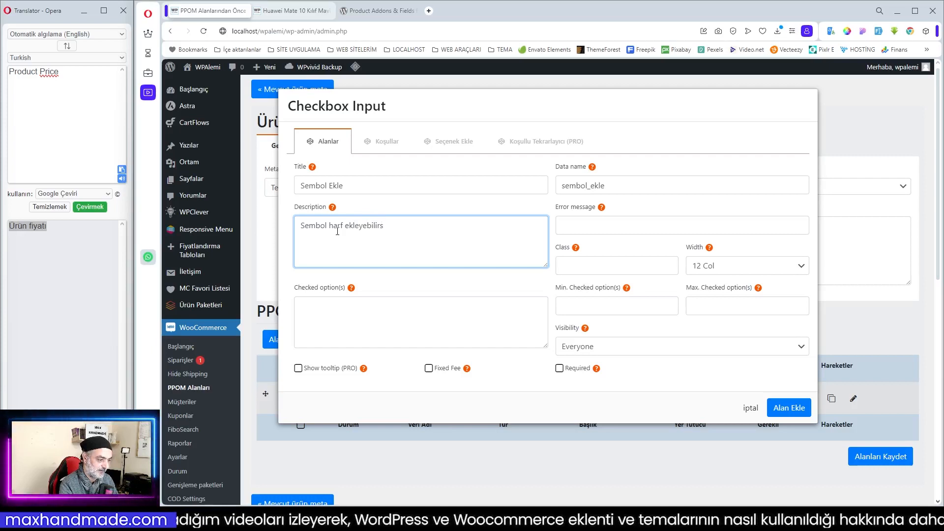
pyautogui.write('iniz')
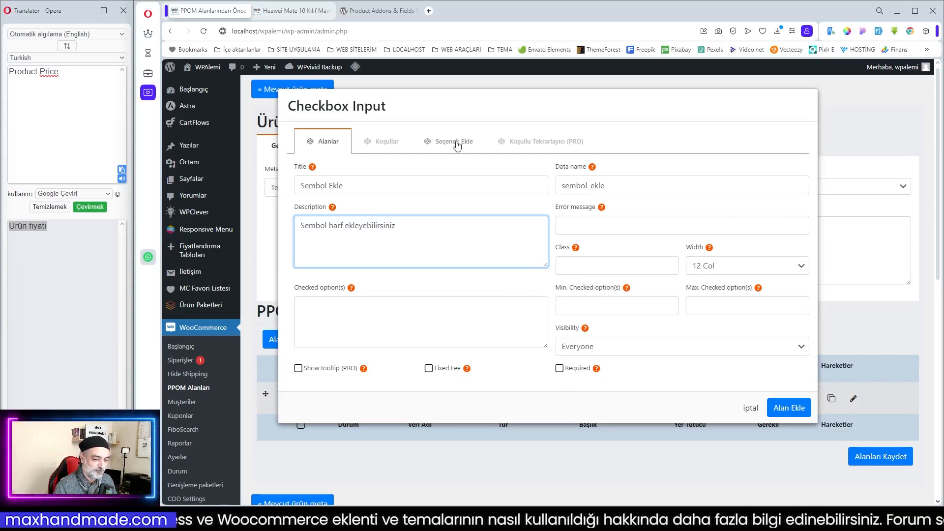
pyautogui.click(429, 370)
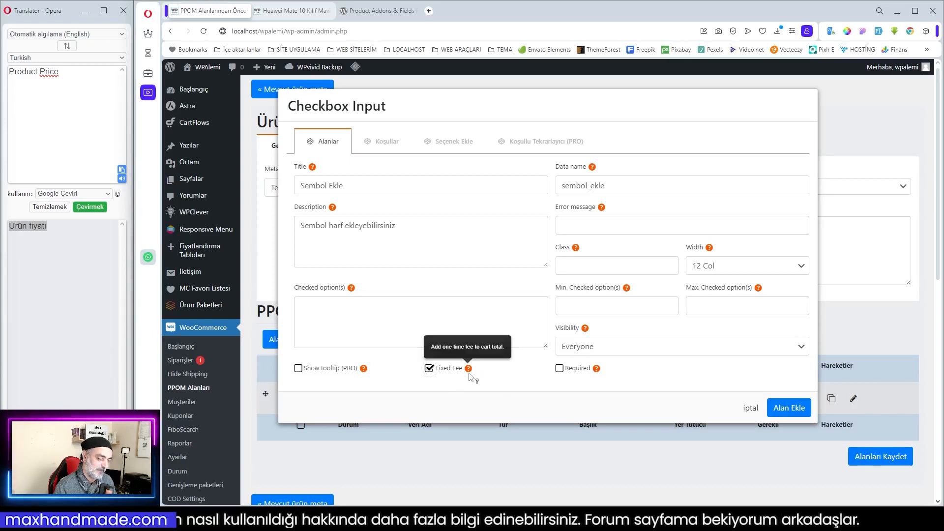
# - Define the checkbox field's first option as "R" with a price of 15
pyautogui.click(454, 144)
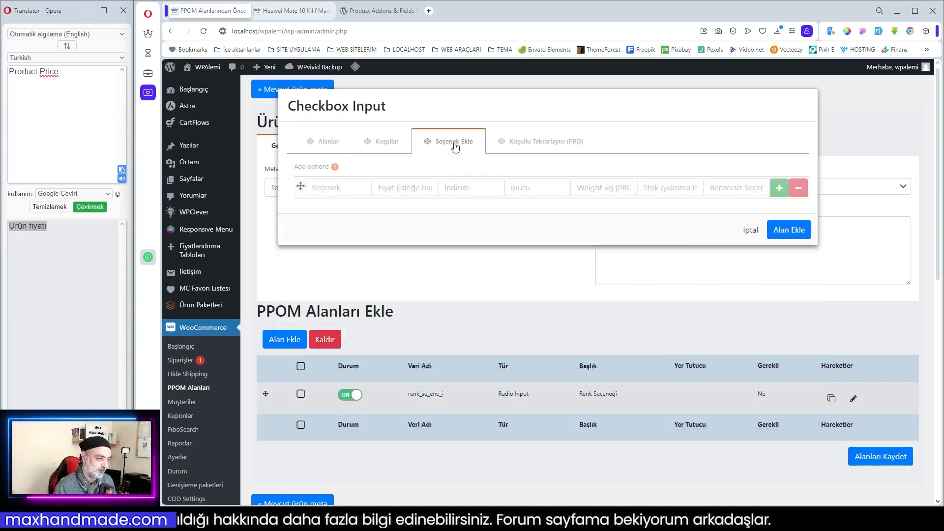
pyautogui.click(324, 187)
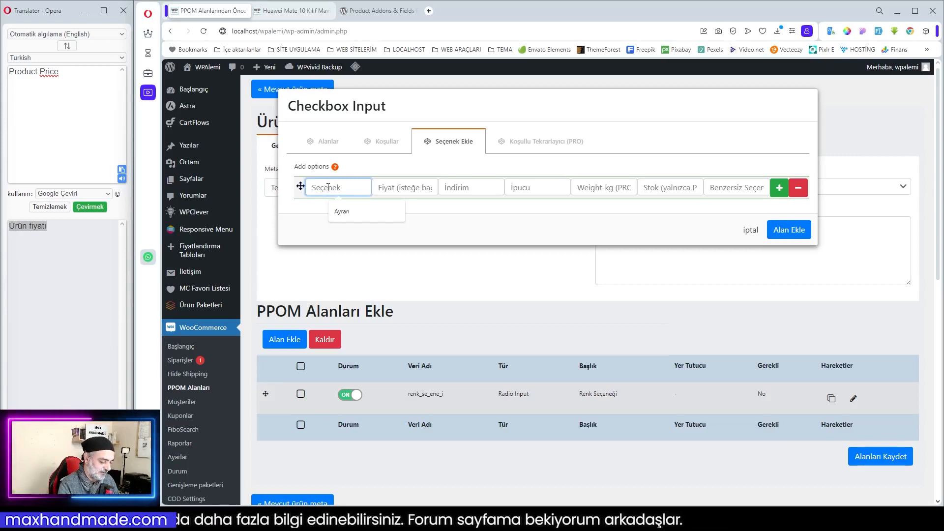
pyautogui.write('R')
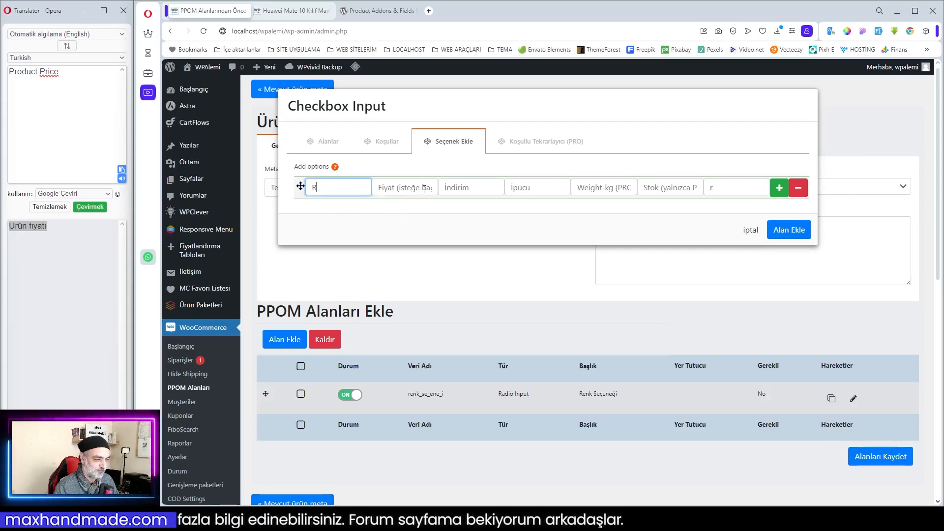
pyautogui.click(397, 187)
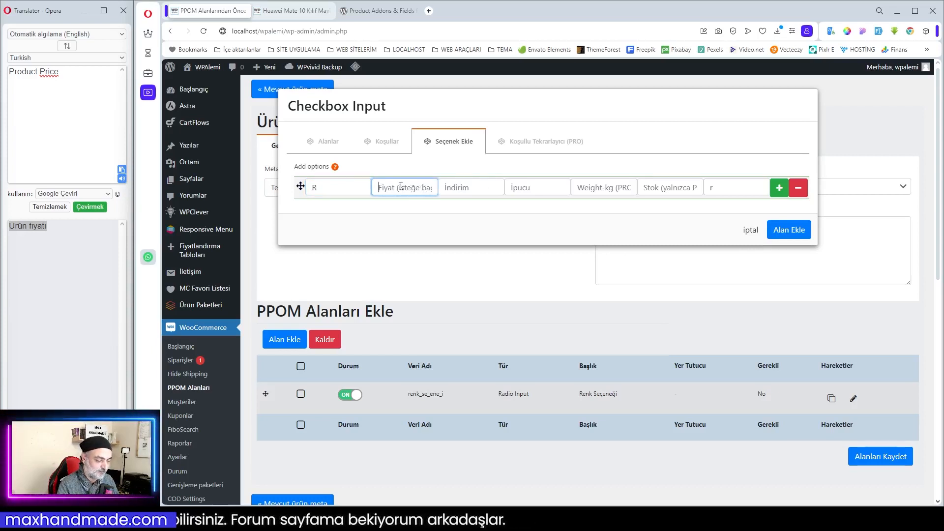
pyautogui.write('1')
pyautogui.press('BackSpace')
pyautogui.press('BackSpace')
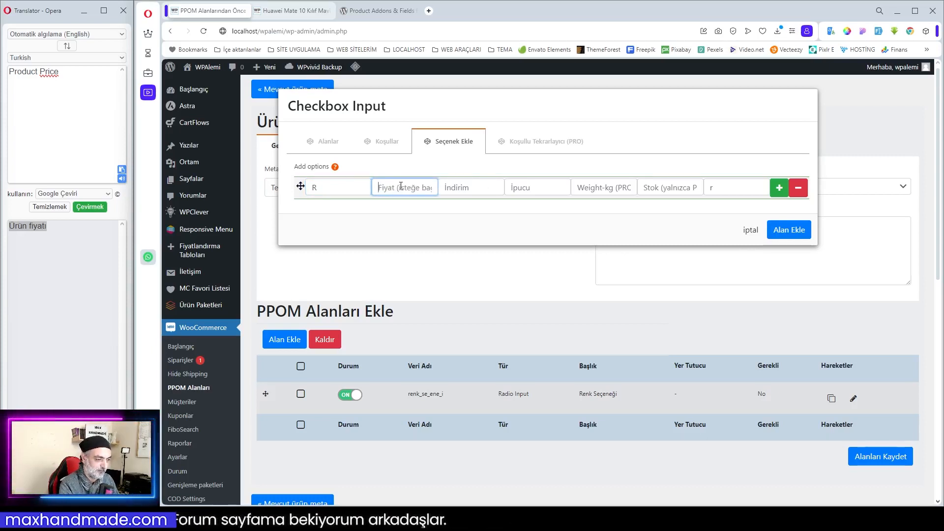
pyautogui.write('15')
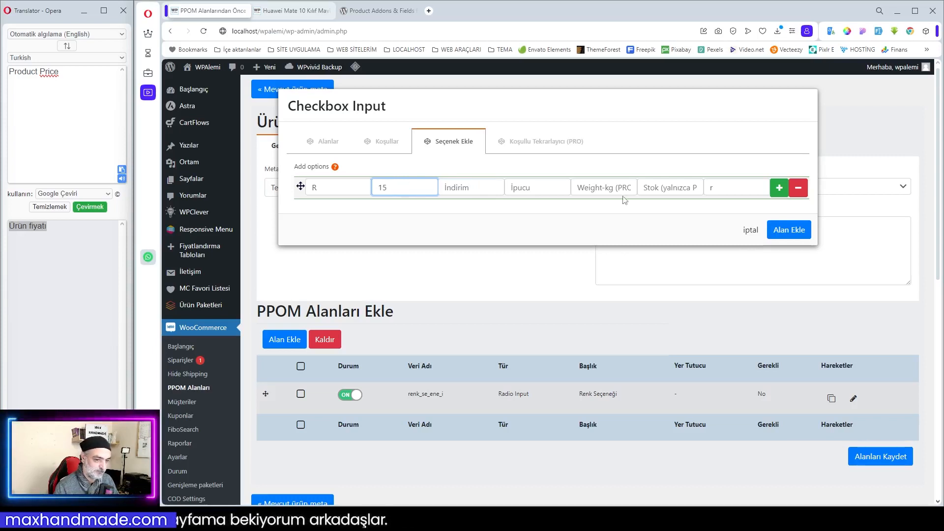
# - Add a second checkbox option "B" with a price of 25
pyautogui.click(780, 188)
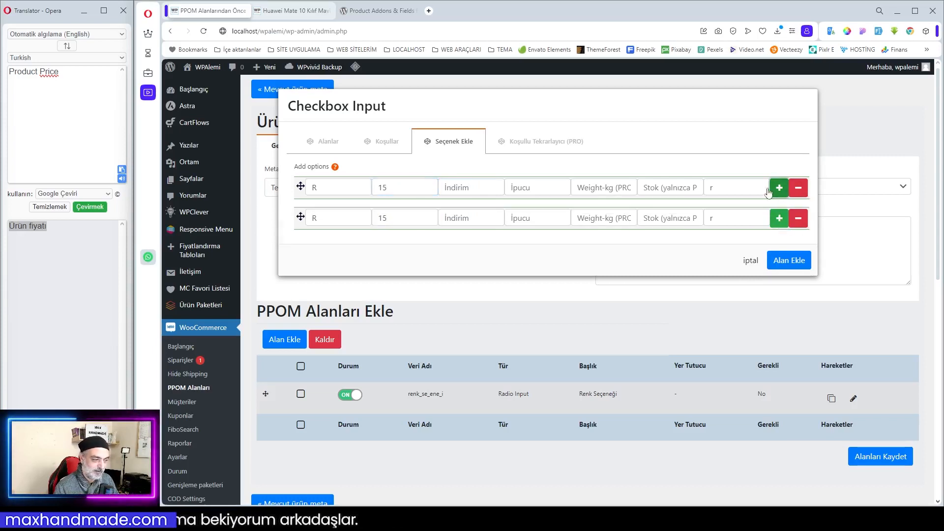
pyautogui.doubleClick(315, 218)
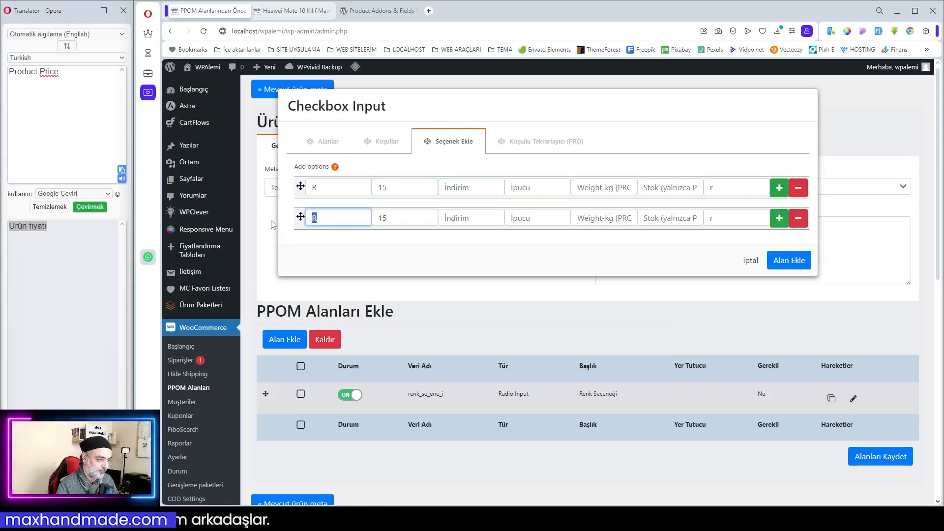
pyautogui.press('BackSpace')
pyautogui.write('B')
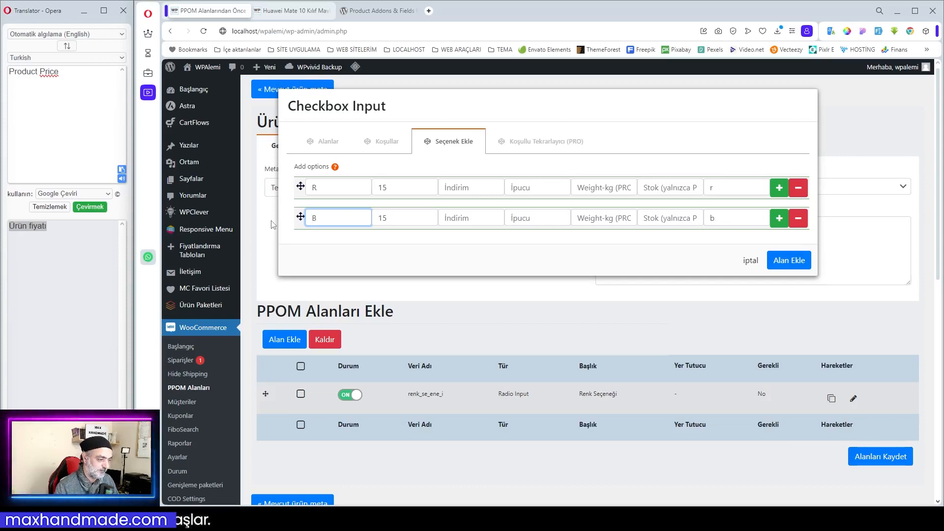
pyautogui.doubleClick(392, 219)
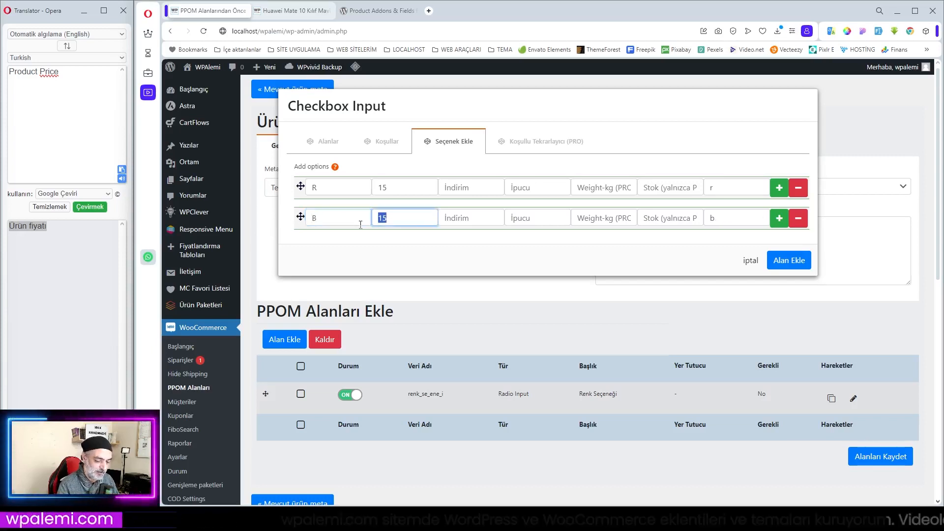
pyautogui.write('25')
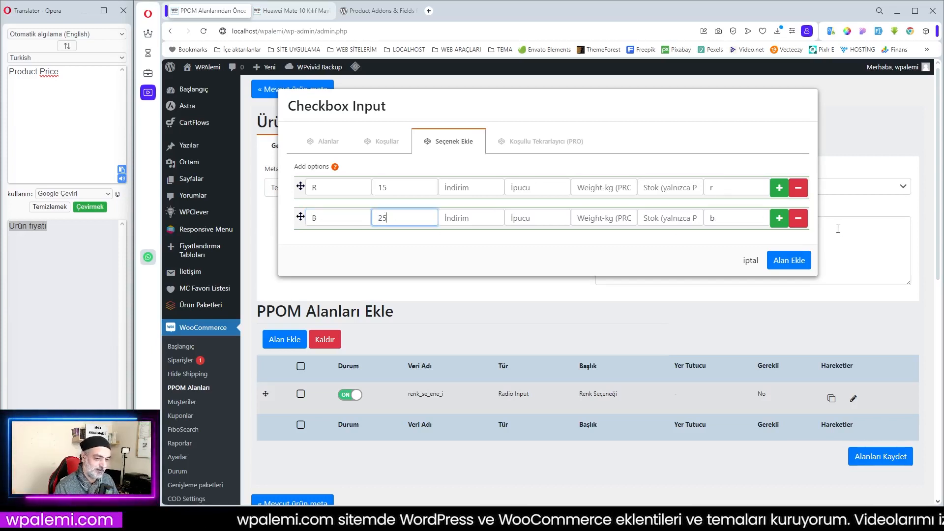
# - Add a third checkbox option "Z" with a price of 35
pyautogui.click(779, 218)
pyautogui.doubleClick(319, 246)
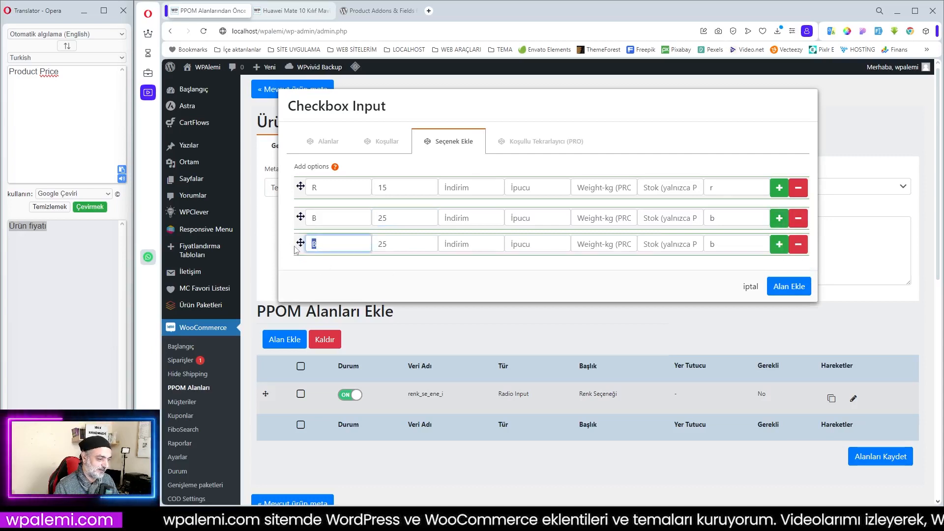
pyautogui.write('Z')
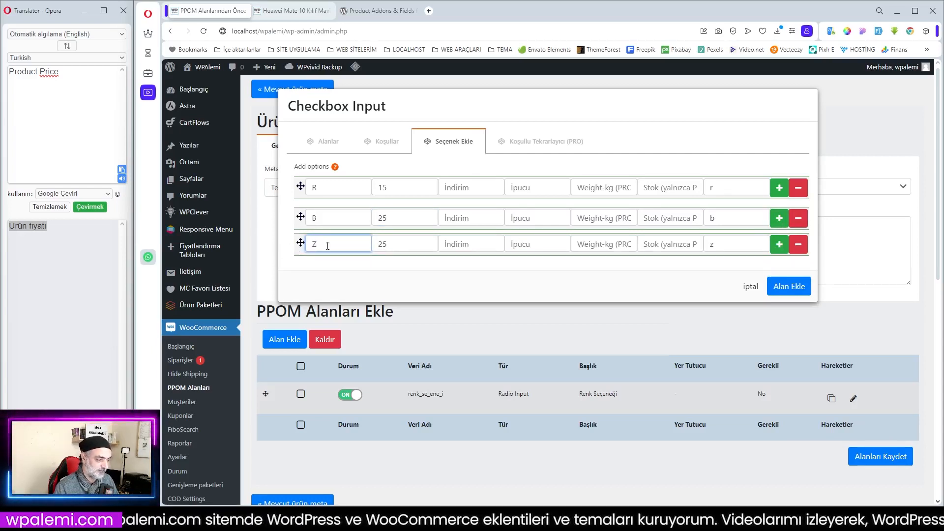
pyautogui.press('Tab')
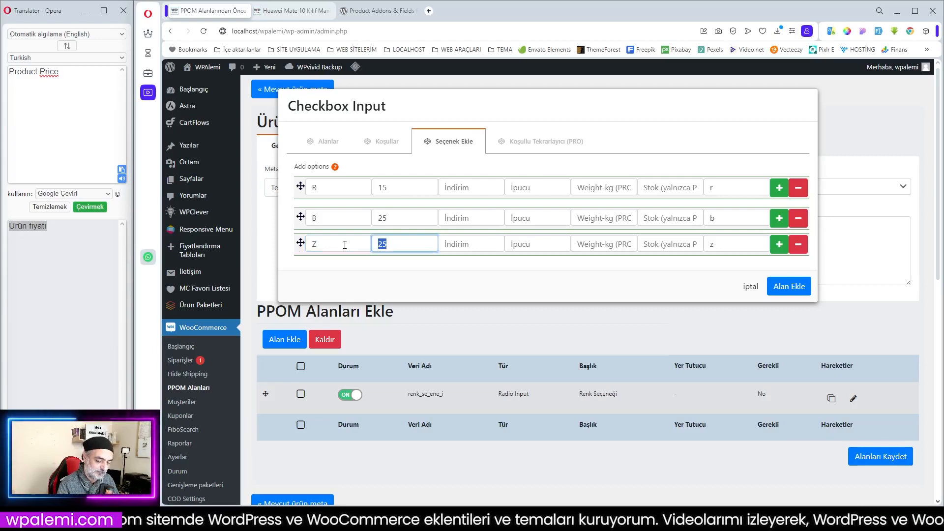
pyautogui.write('35')
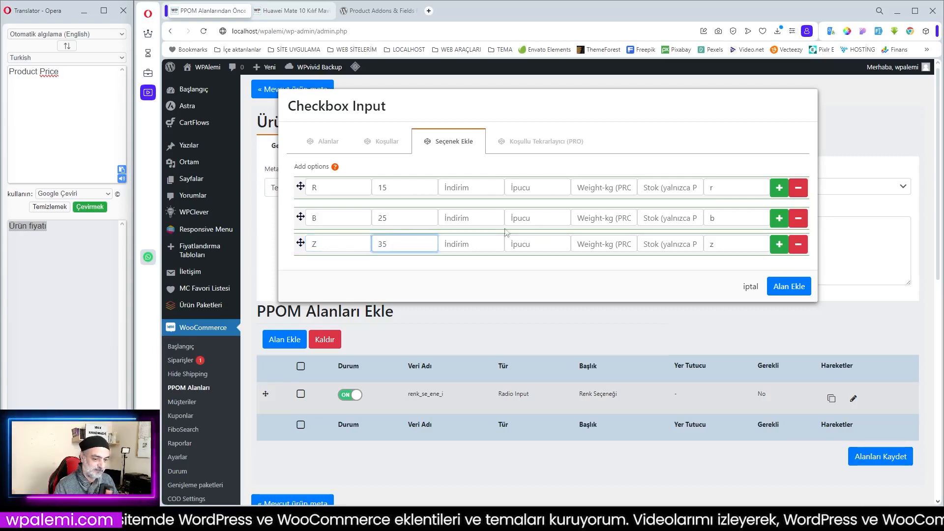
# - Add the finished Sembol Ekle checkbox field to the Telefon Ekstraları group and save the group's fields
pyautogui.click(791, 287)
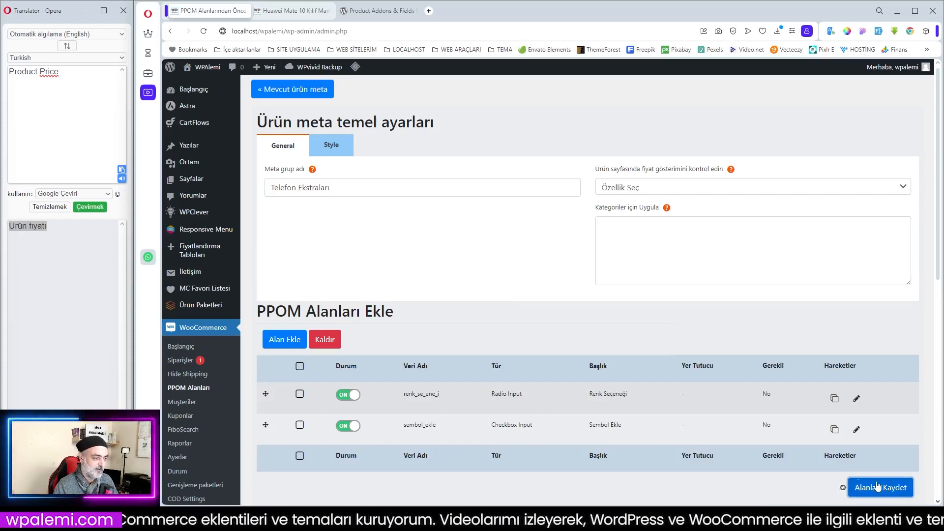
pyautogui.click(294, 10)
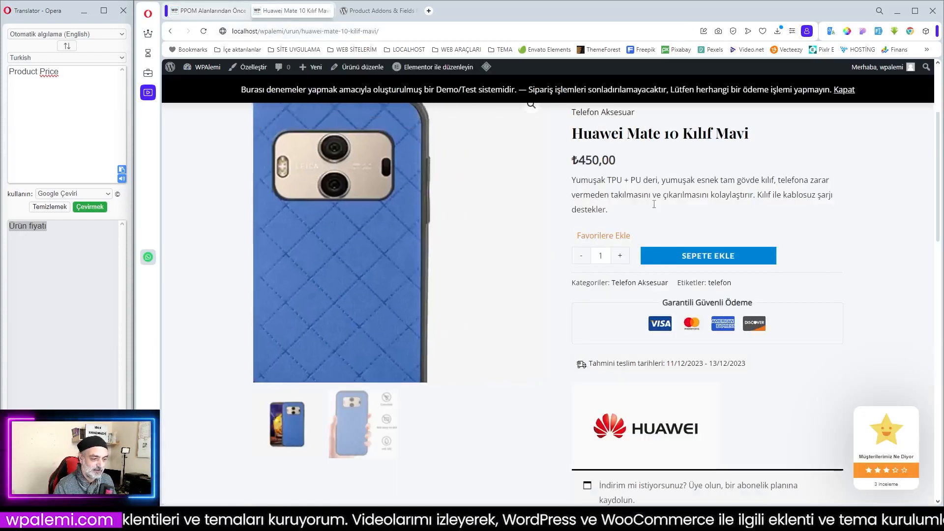
pyautogui.click(207, 10)
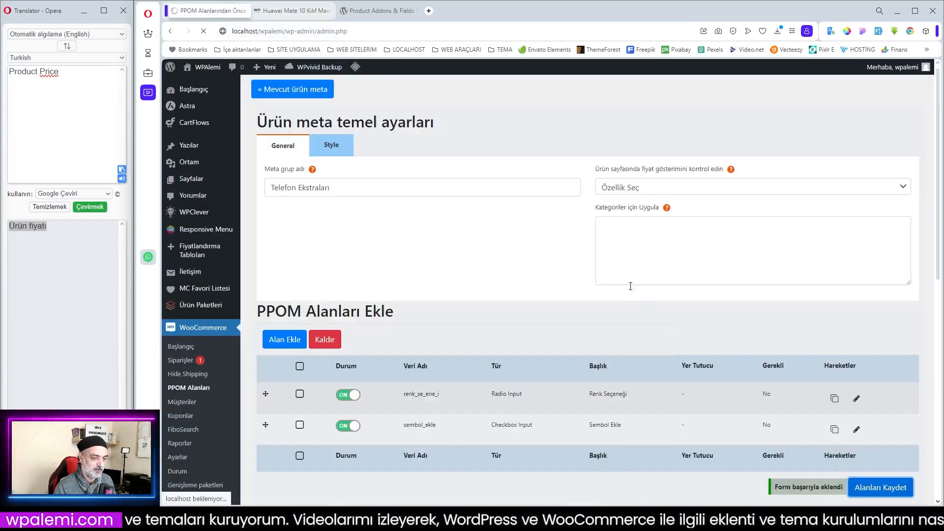
pyautogui.click(631, 246)
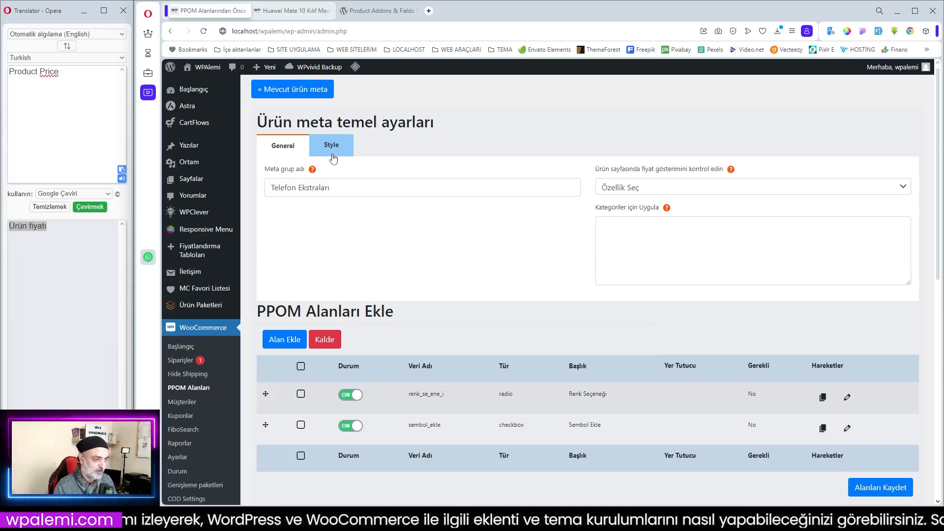
pyautogui.click(298, 10)
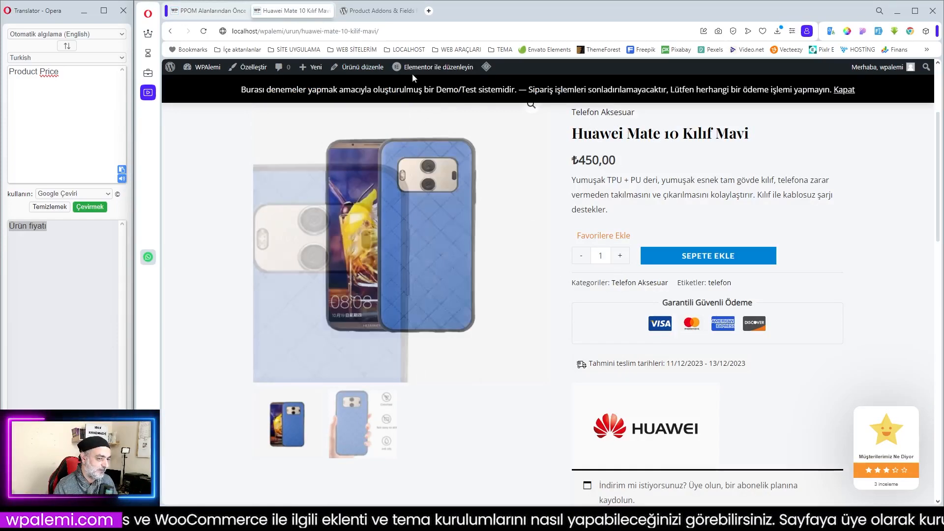
pyautogui.click(202, 12)
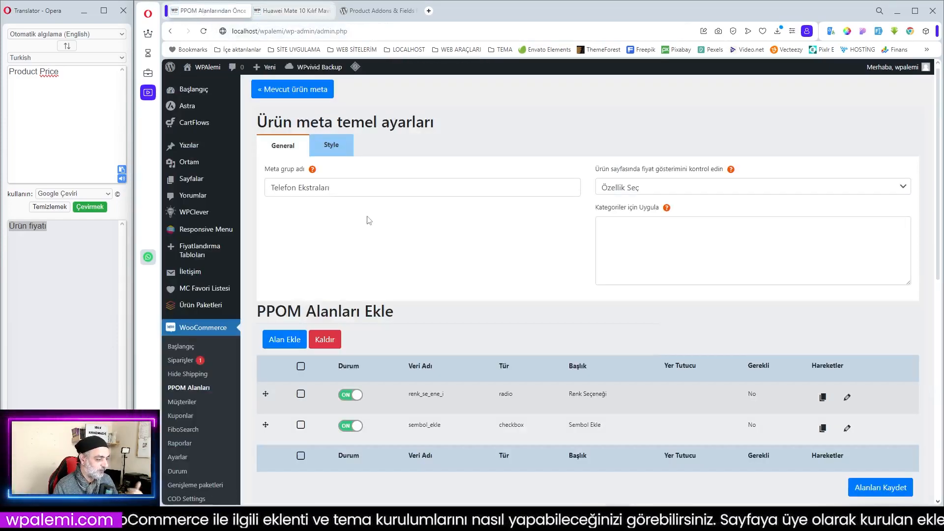
# - Open the product "Huawei Mate 10 Kılıf Mavi" for editing from the full product list
pyautogui.scroll(-4, 201, 354)
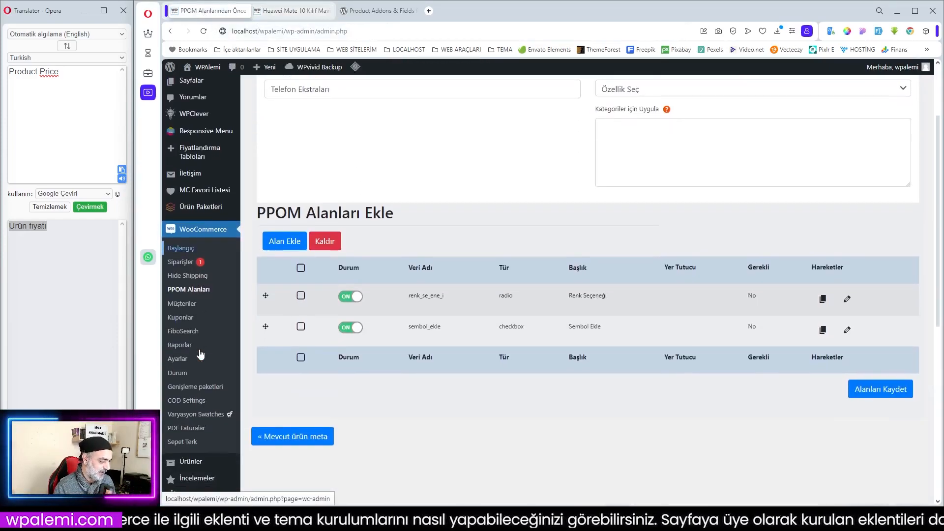
pyautogui.moveTo(197, 364)
pyautogui.click(266, 378)
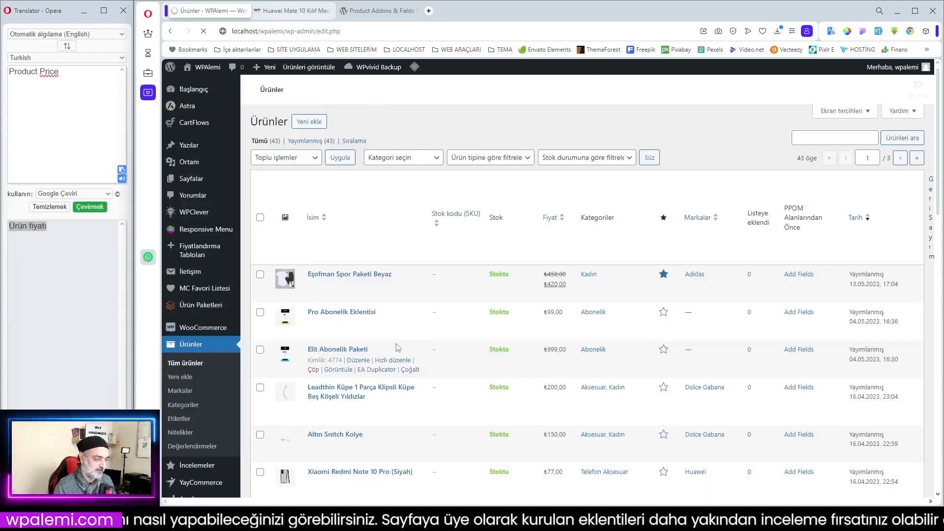
pyautogui.scroll(-5, 449, 348)
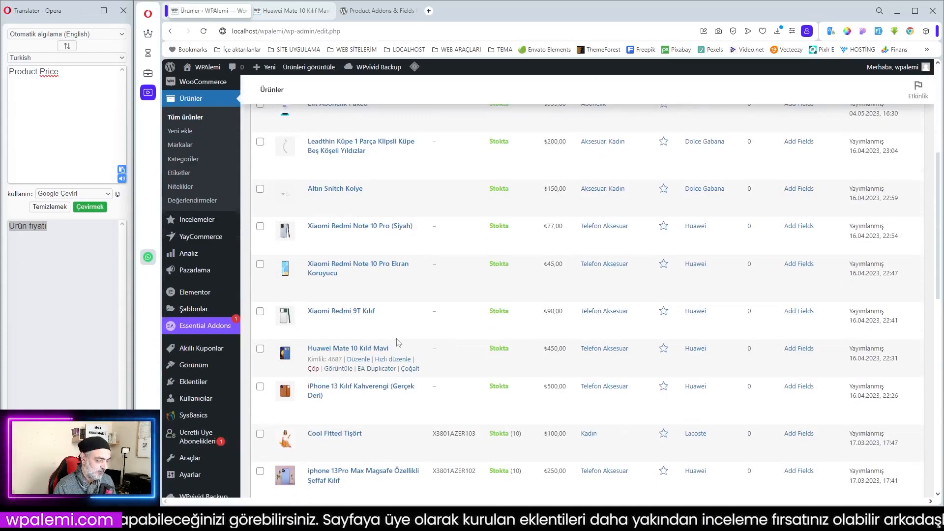
pyautogui.click(349, 351)
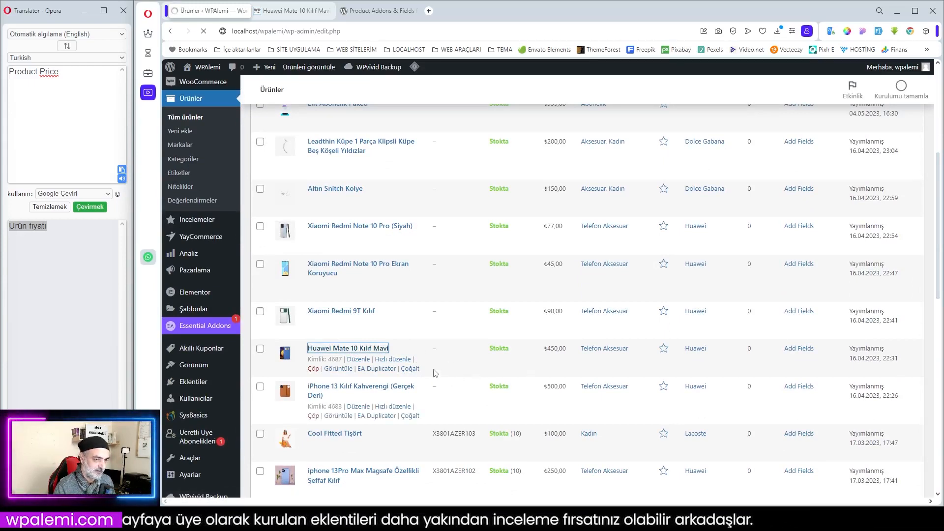
# - Assign the "Telefon Ekstraları" PPOM meta group to the Huawei Mate 10 Kılıf Mavi product and update the product
pyautogui.scroll(-5, 421, 339)
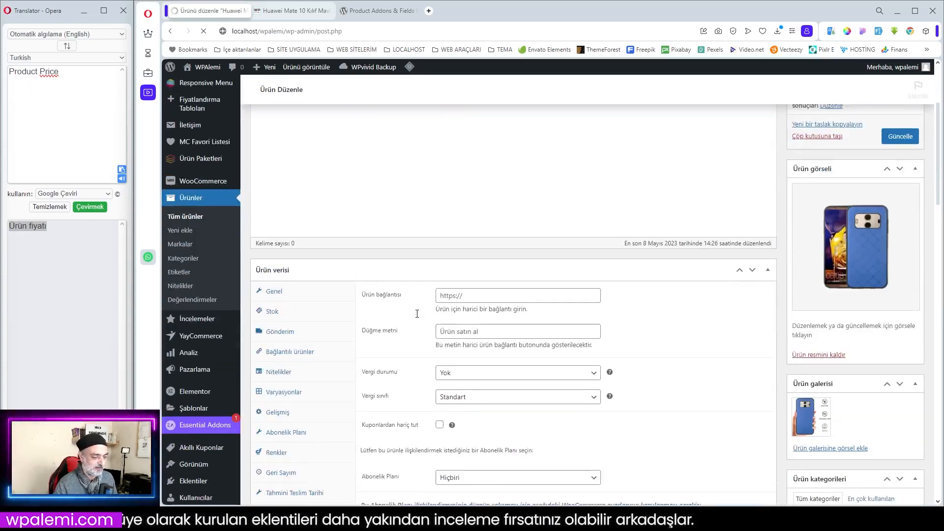
pyautogui.scroll(-7, 521, 313)
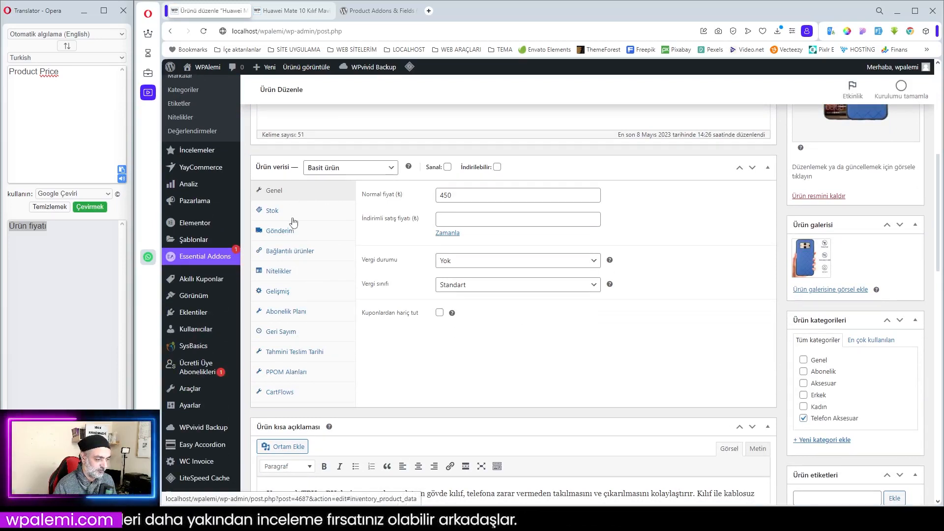
pyautogui.click(278, 376)
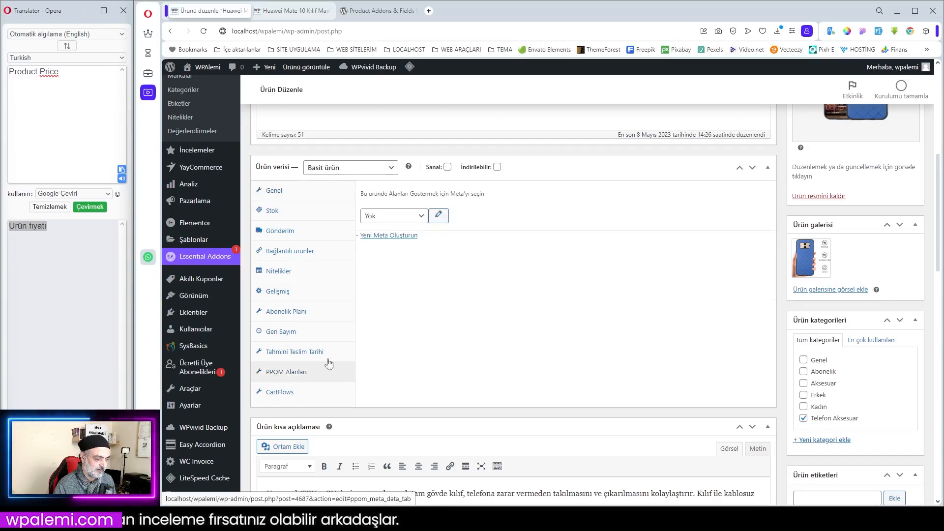
pyautogui.click(422, 219)
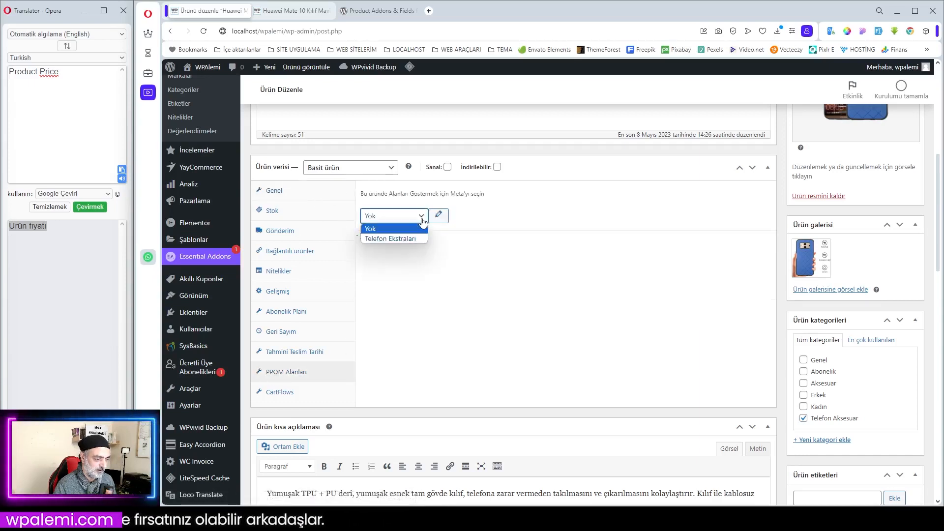
pyautogui.click(408, 239)
pyautogui.scroll(5, 621, 232)
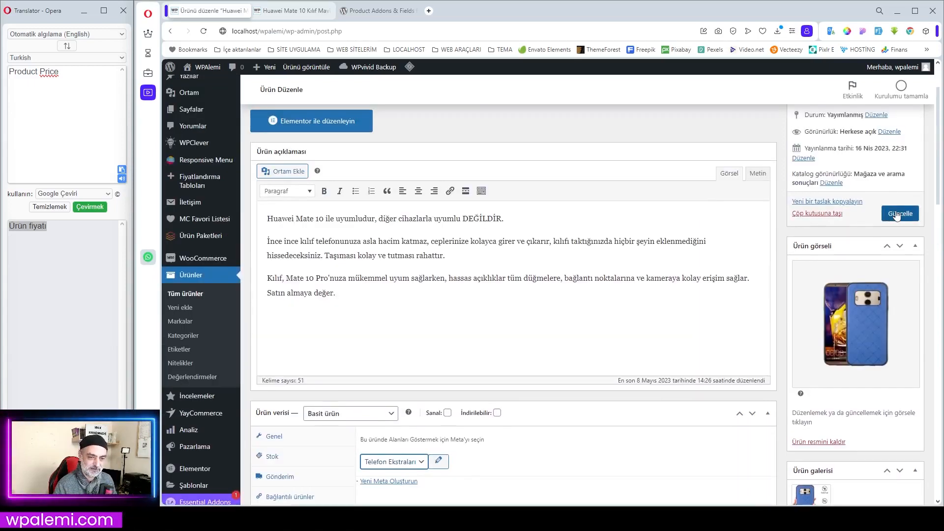
pyautogui.click(897, 215)
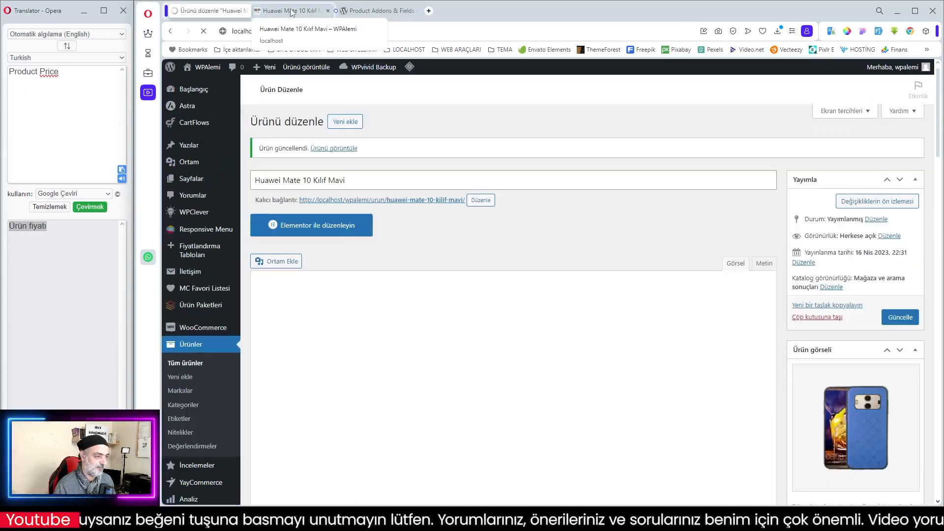
# - Reload the product's storefront page and try its Renk Seçeneği colors, starting with Mavi and ending with Kırmızı
pyautogui.click(291, 12)
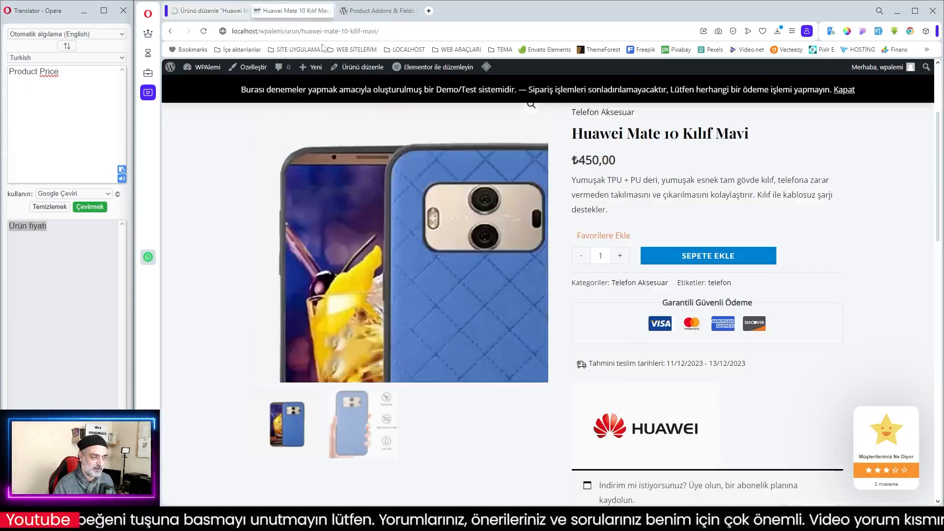
pyautogui.click(203, 32)
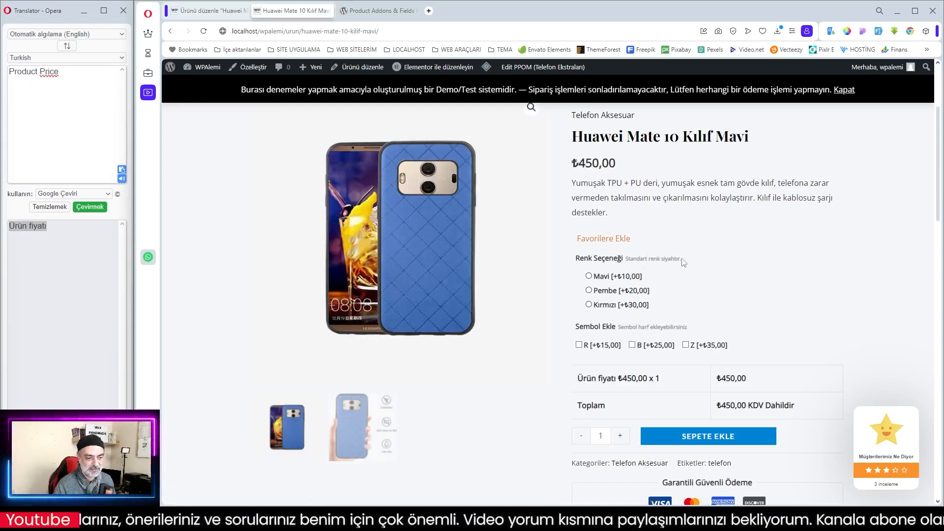
pyautogui.scroll(-1, 684, 263)
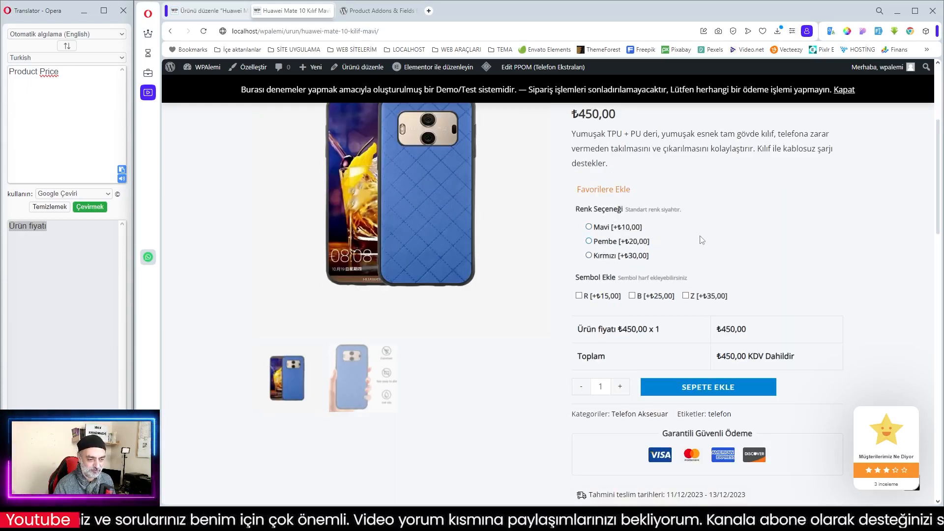
pyautogui.click(589, 228)
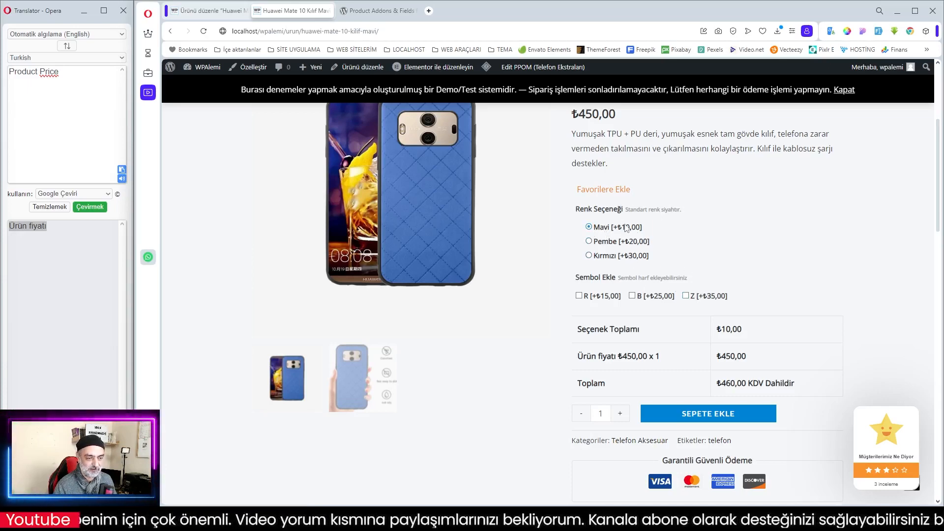
pyautogui.click(588, 241)
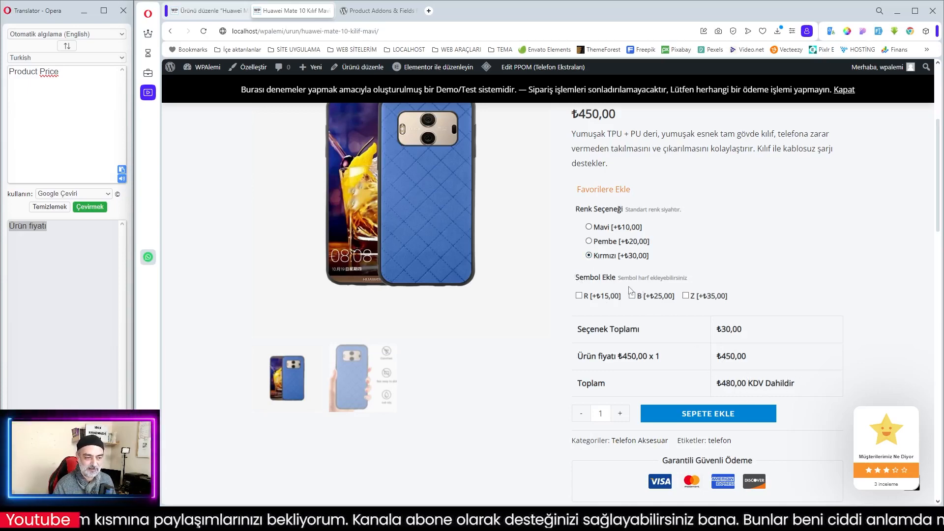
# - Select all three Sembol Ekle symbols, R, B and Z, on the product page
pyautogui.click(579, 296)
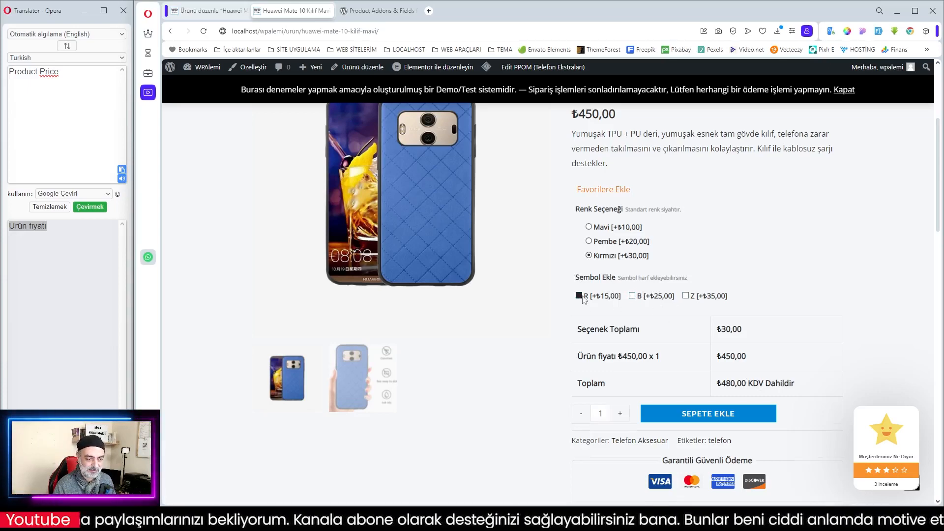
pyautogui.click(633, 296)
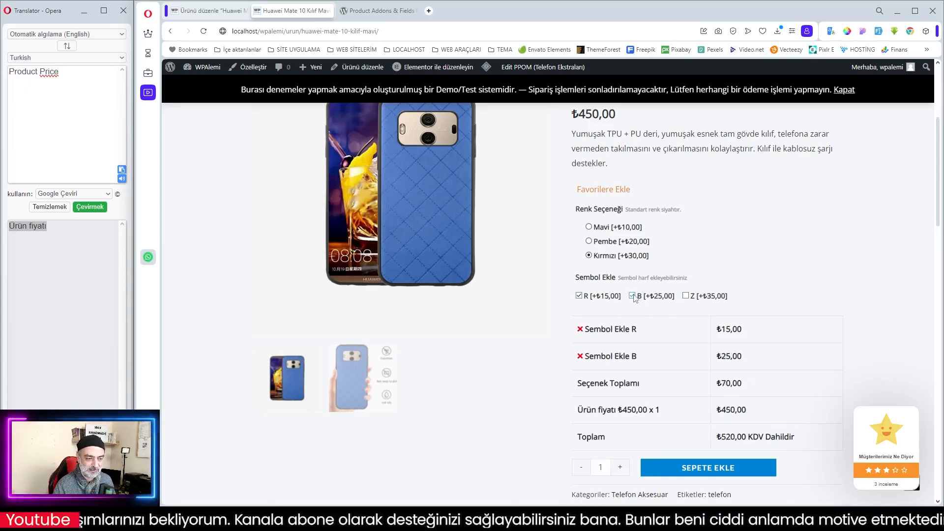
pyautogui.click(686, 297)
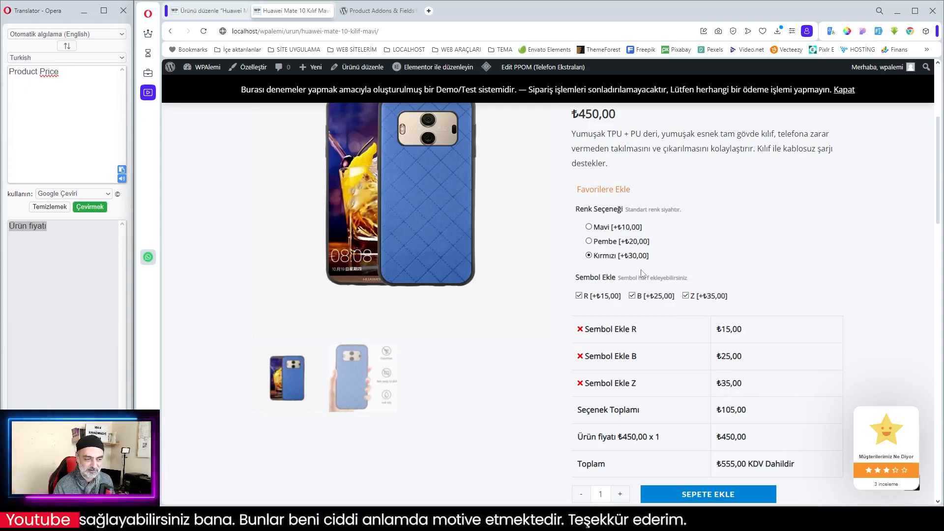
# - Examine the sticky add-to-cart bar and the option price breakdown on the product page, and return to the product's edit page
pyautogui.scroll(-8, 642, 274)
pyautogui.scroll(2, 577, 152)
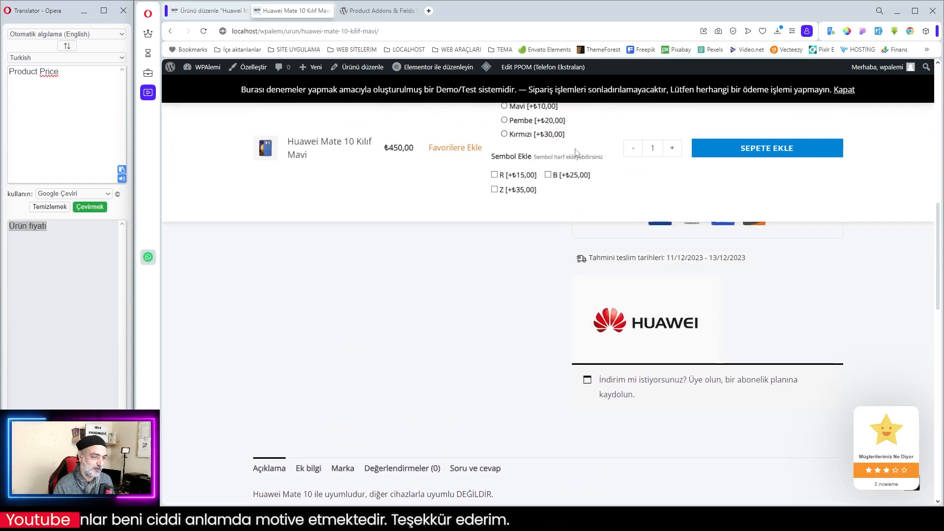
pyautogui.scroll(5, 577, 153)
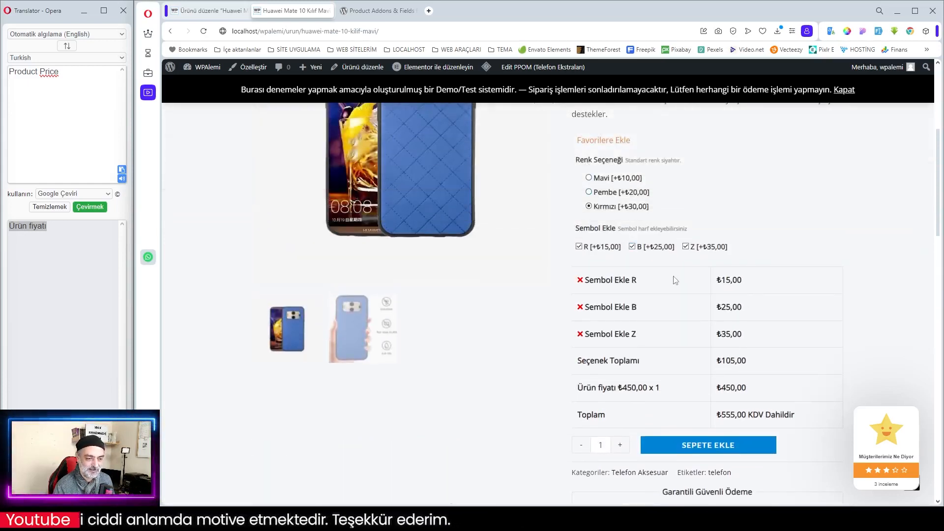
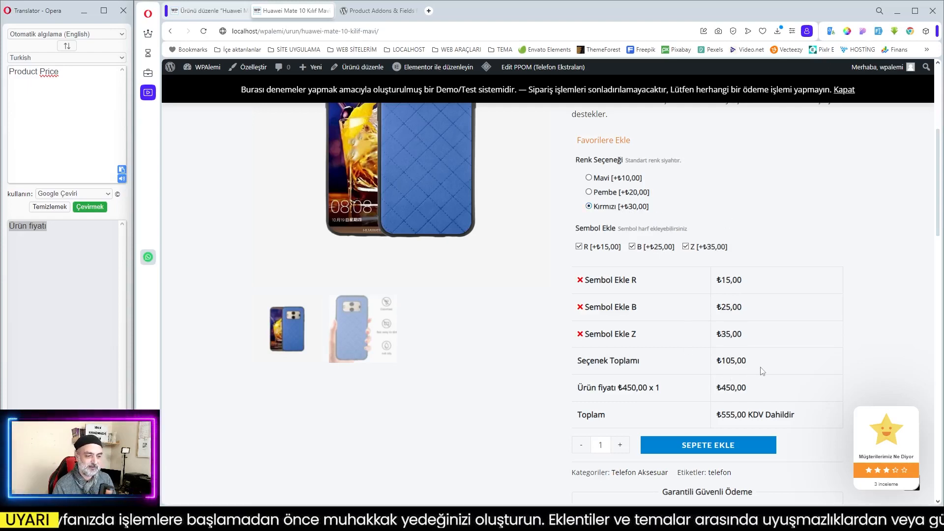
pyautogui.scroll(1, 691, 300)
pyautogui.scroll(-2, 728, 324)
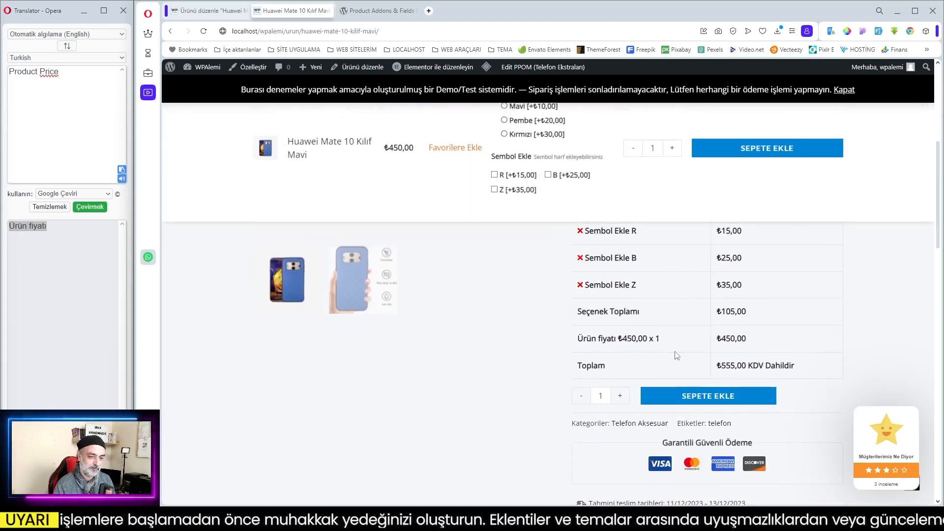
pyautogui.scroll(1, 757, 349)
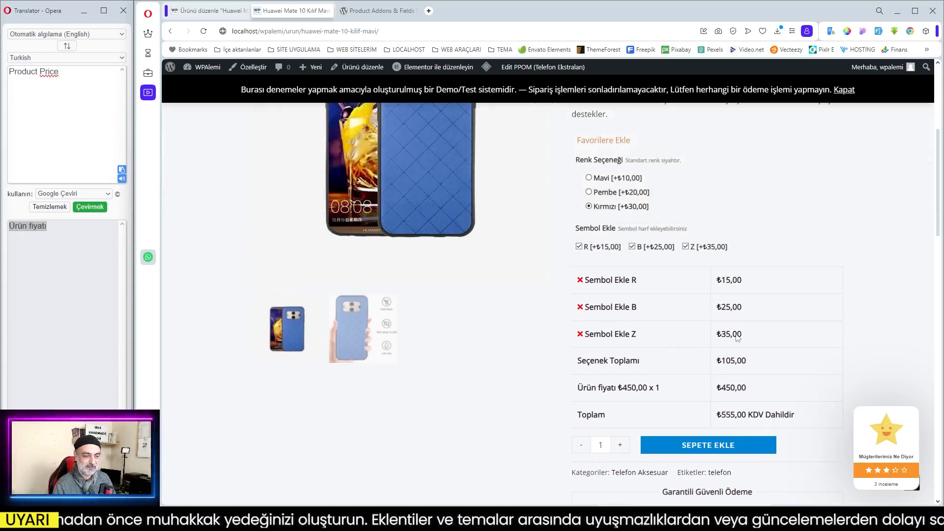
pyautogui.scroll(1, 691, 327)
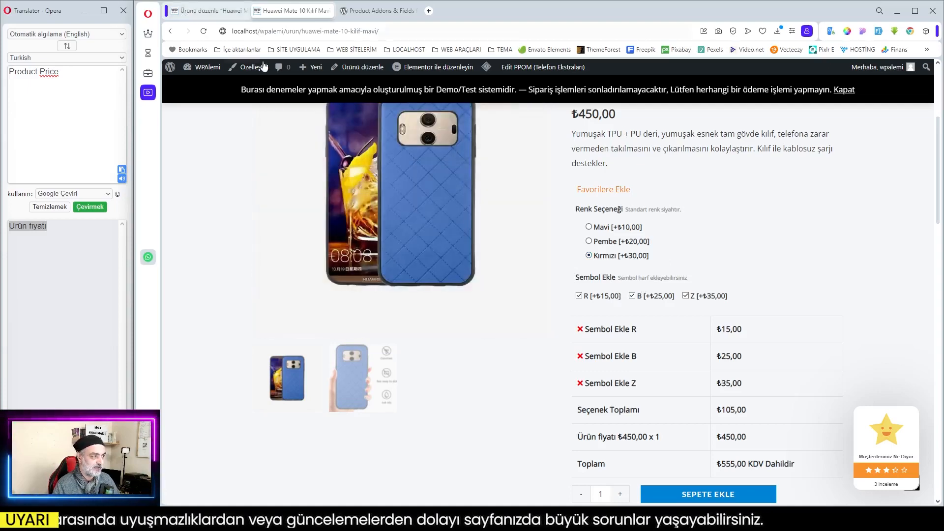
pyautogui.click(208, 11)
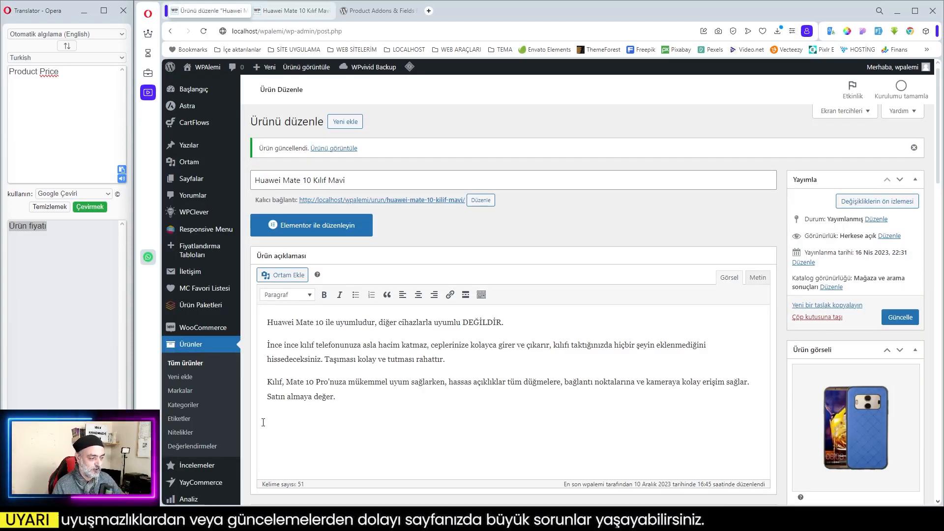
# - Copy the slug telefon-aksesuar of the Telefon Aksesuar category from the product categories list
pyautogui.scroll(-1, 361, 395)
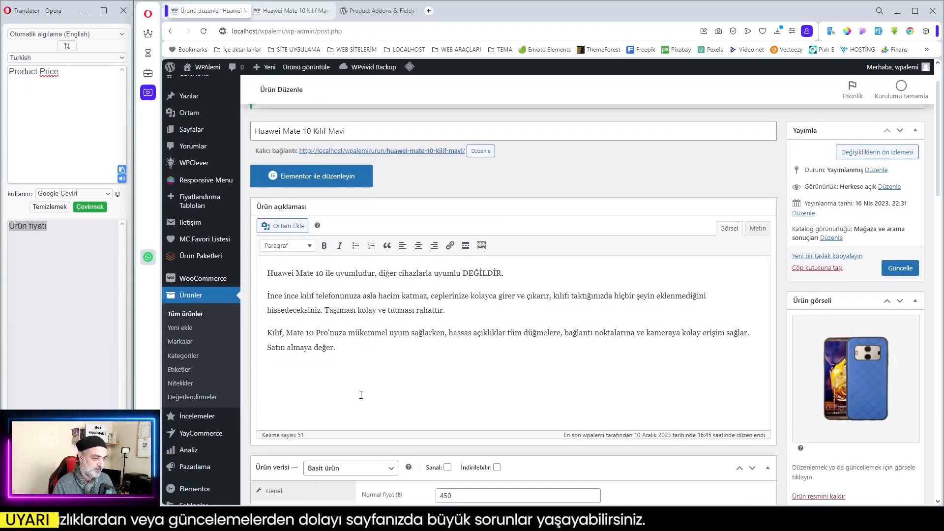
pyautogui.click(190, 359)
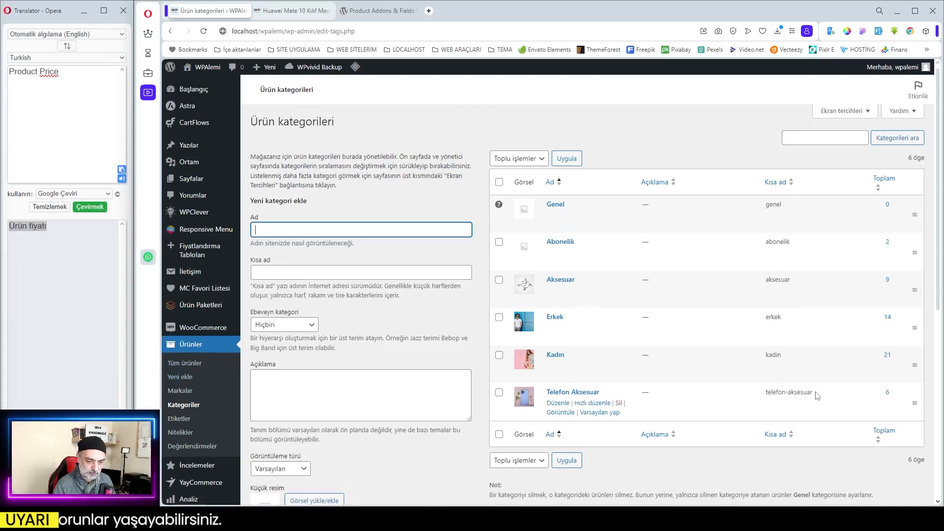
pyautogui.moveTo(815, 393); pyautogui.dragTo(764, 394)
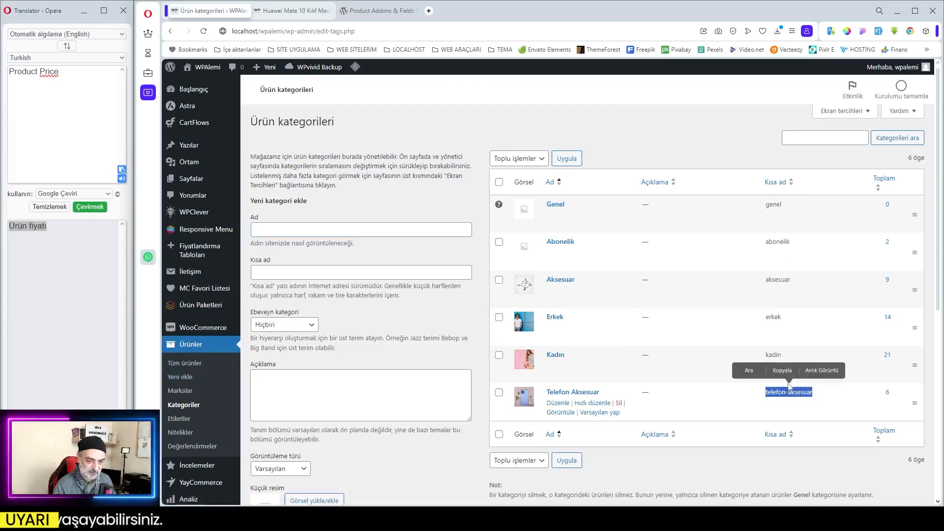
pyautogui.rightClick(789, 394)
pyautogui.click(810, 278)
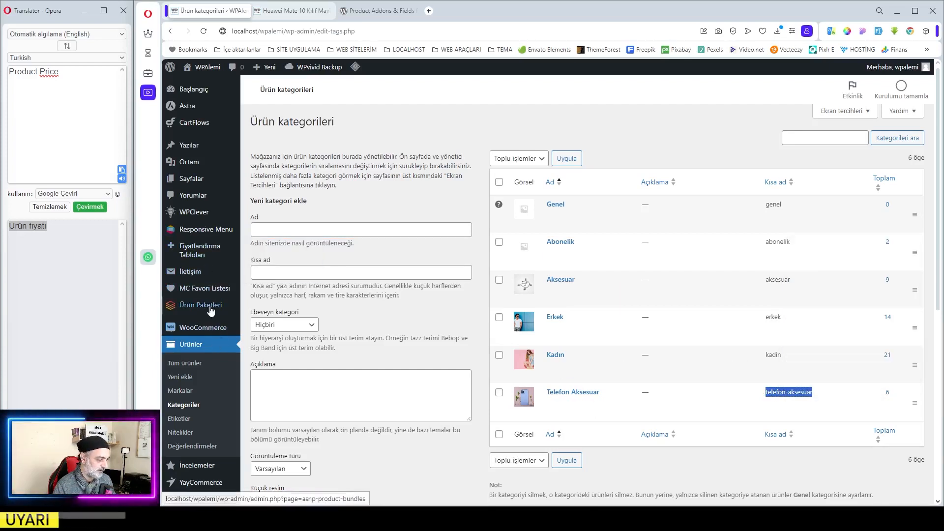
# - Apply the "Telefon Ekstraları" PPOM group to the telefon-aksesuar category by pasting the copied slug, and save the fields
pyautogui.moveTo(211, 328)
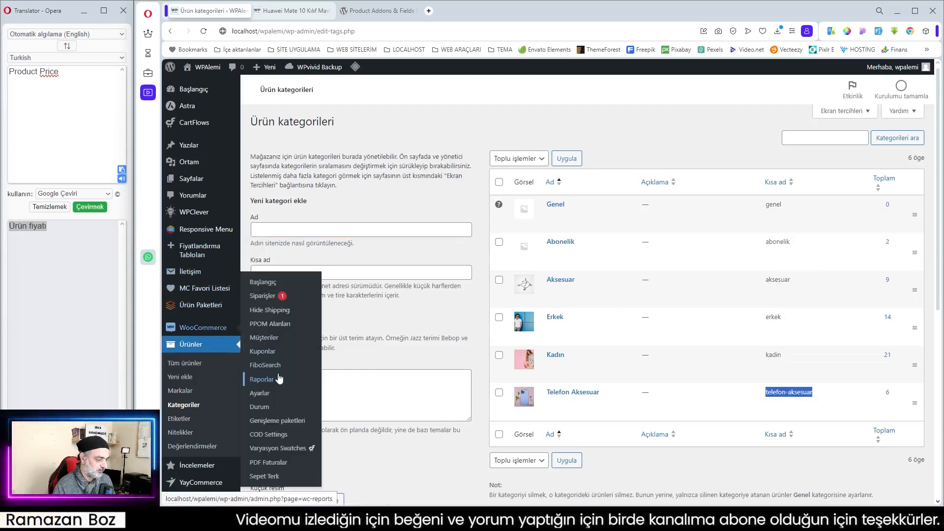
pyautogui.click(273, 324)
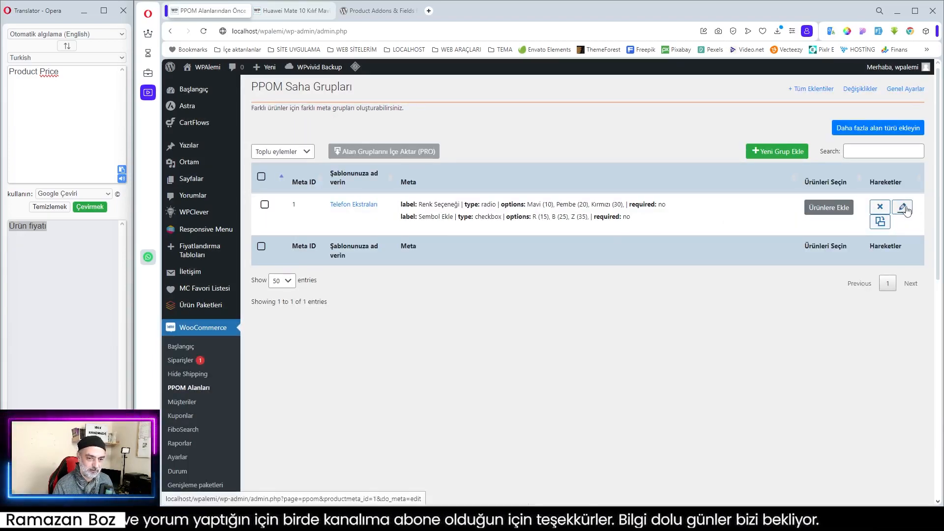
pyautogui.click(903, 208)
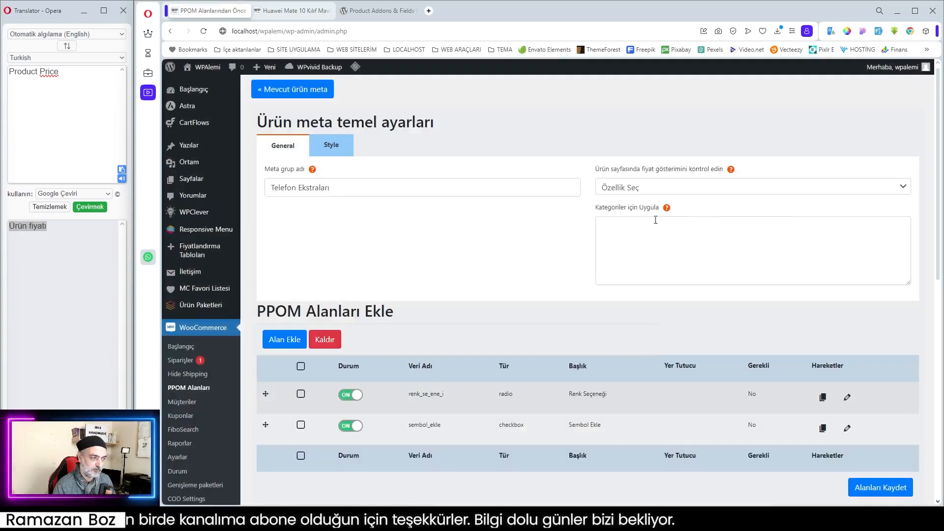
pyautogui.scroll(-2, 421, 291)
pyautogui.scroll(1, 514, 279)
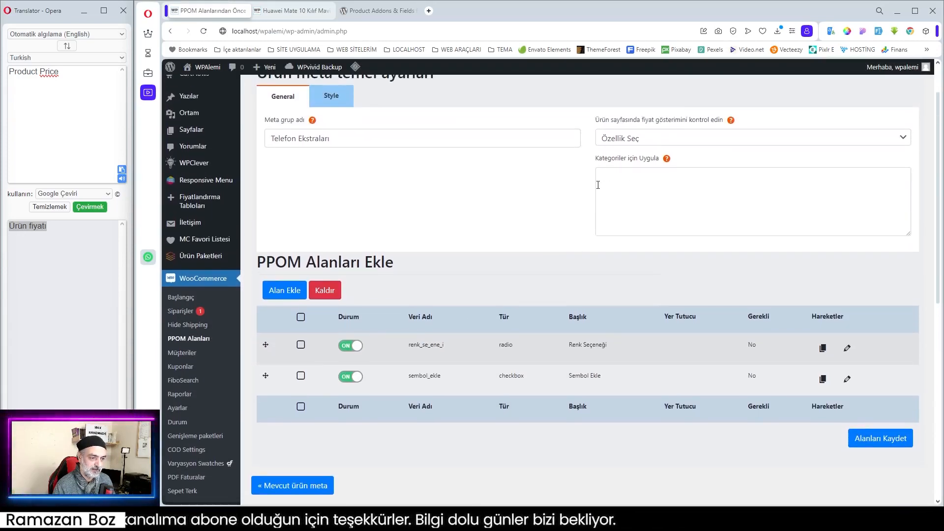
pyautogui.click(598, 185)
pyautogui.hotkey('ctrl', 'v')
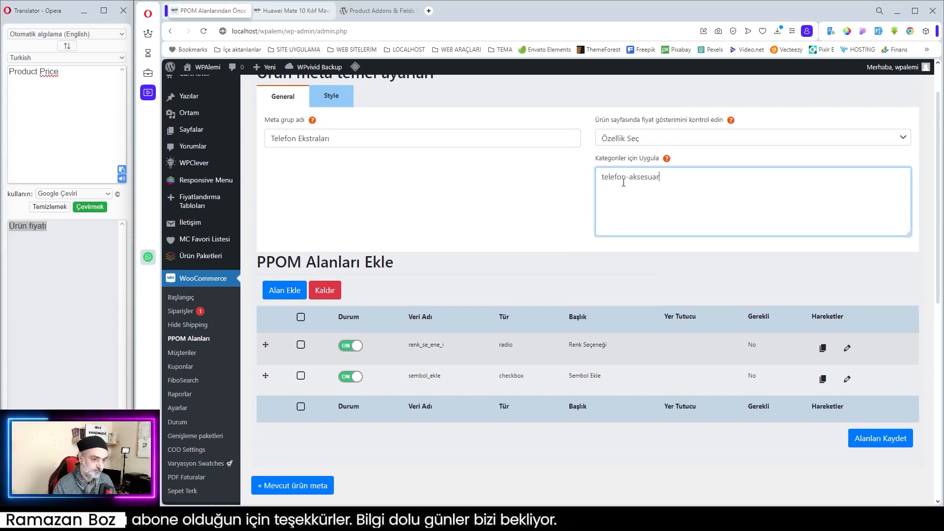
pyautogui.click(886, 442)
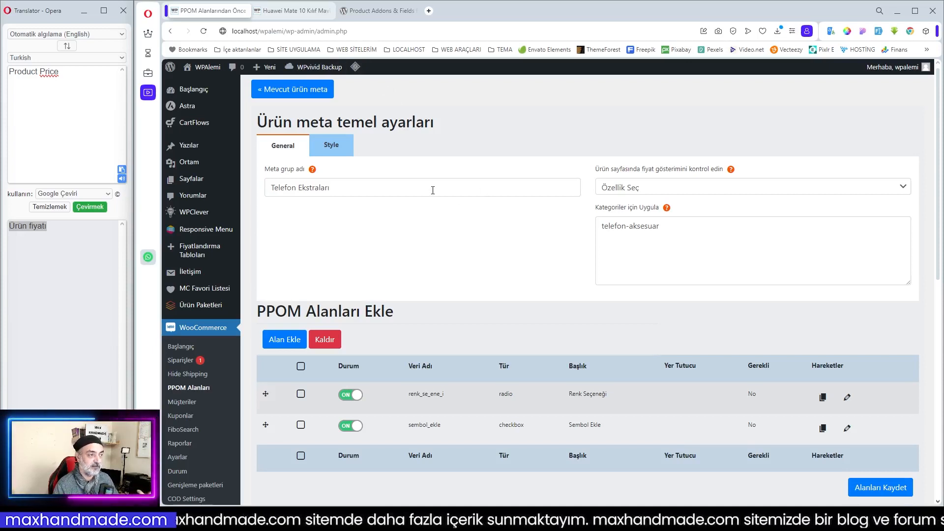
# - Open the related iPhone 13 Kılıf Kahverengi (Gerçek Deri) product from the Huawei case's storefront page and check its extra options
pyautogui.click(295, 12)
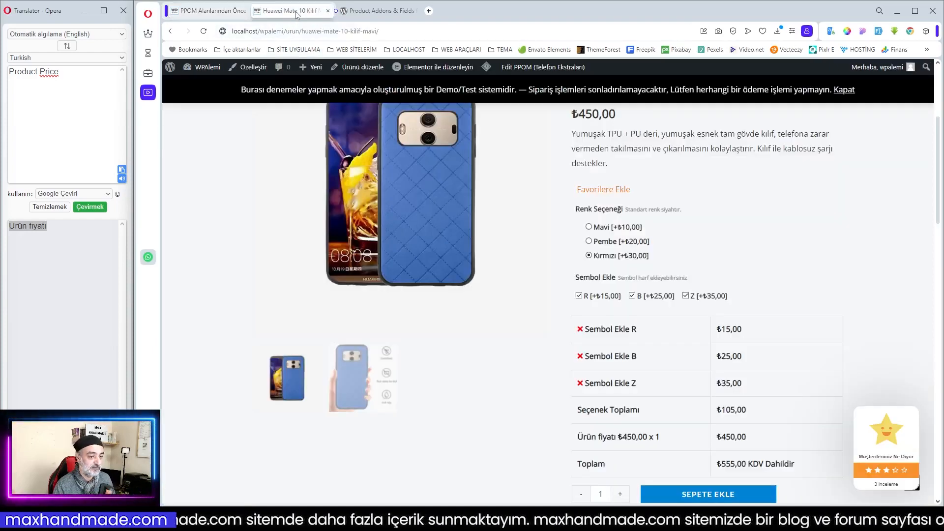
pyautogui.scroll(-10, 749, 274)
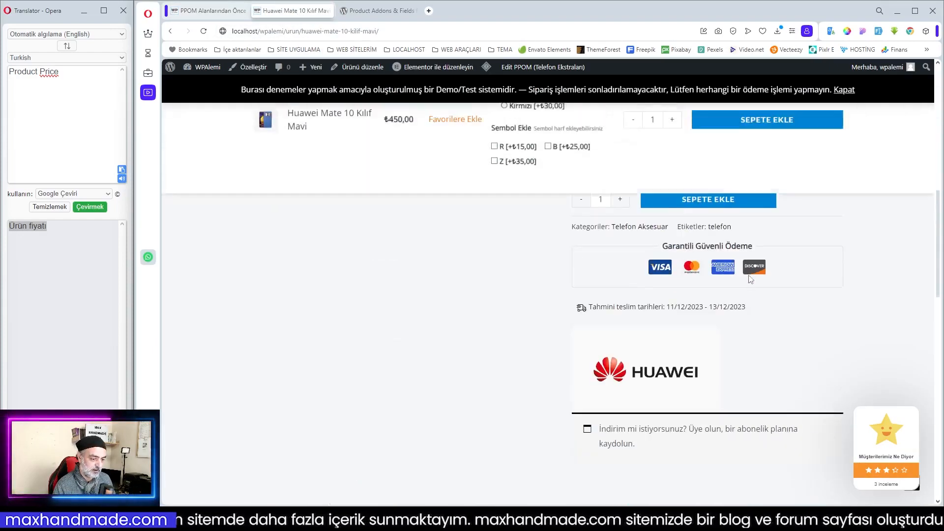
pyautogui.scroll(-3, 749, 275)
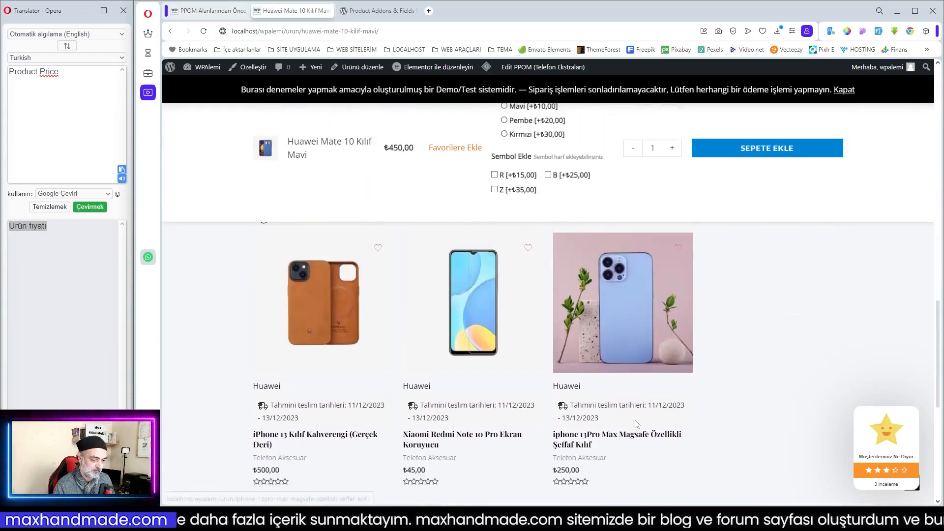
pyautogui.click(344, 308)
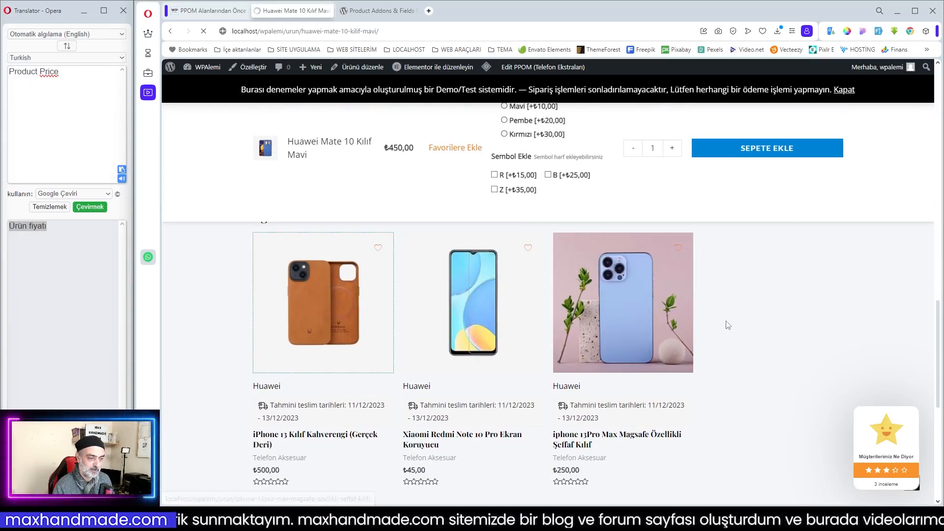
pyautogui.scroll(-3, 630, 240)
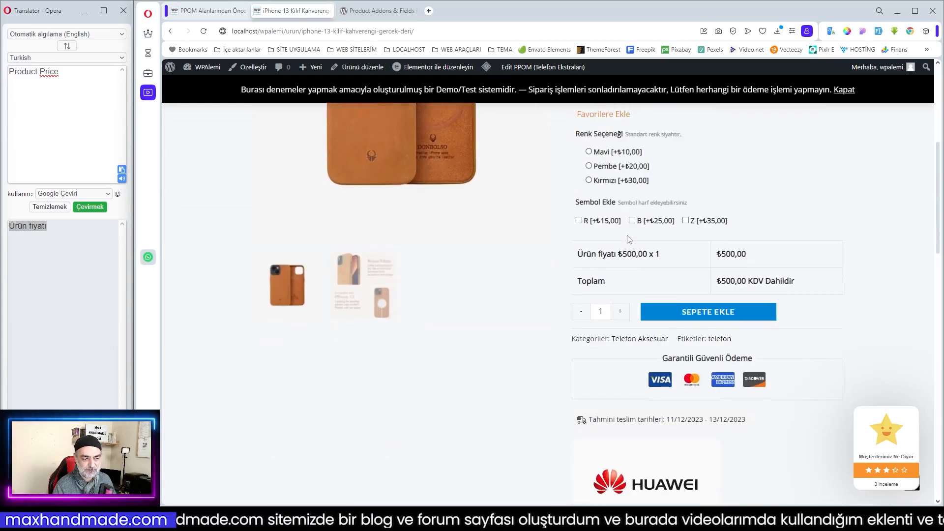
# - Raise the iPhone 13 case's quantity to 2 and check the product page's price table
pyautogui.scroll(1, 629, 239)
pyautogui.scroll(2, 605, 218)
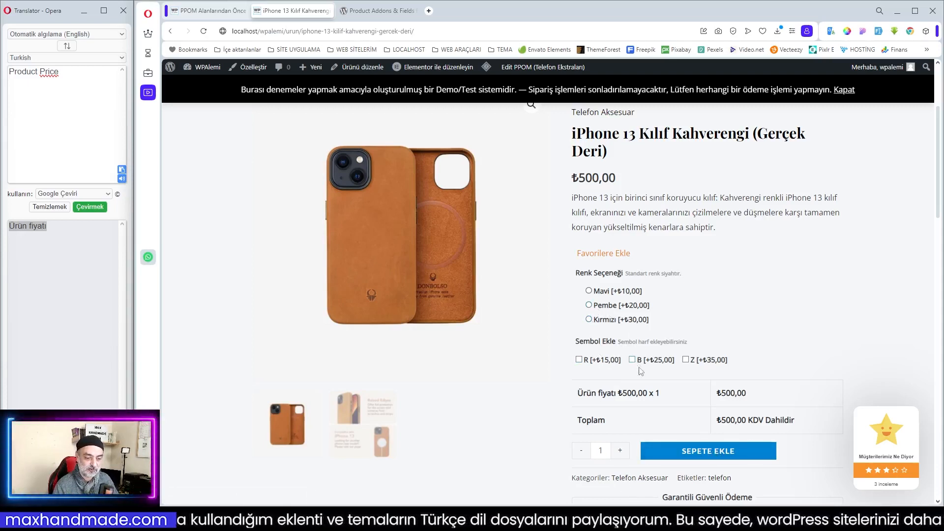
pyautogui.click(620, 451)
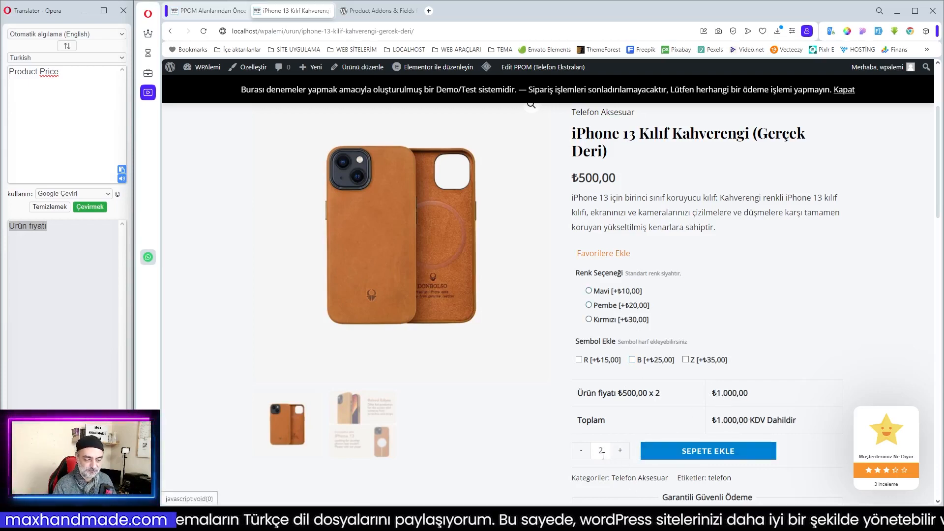
pyautogui.scroll(-1, 602, 455)
pyautogui.scroll(1, 598, 454)
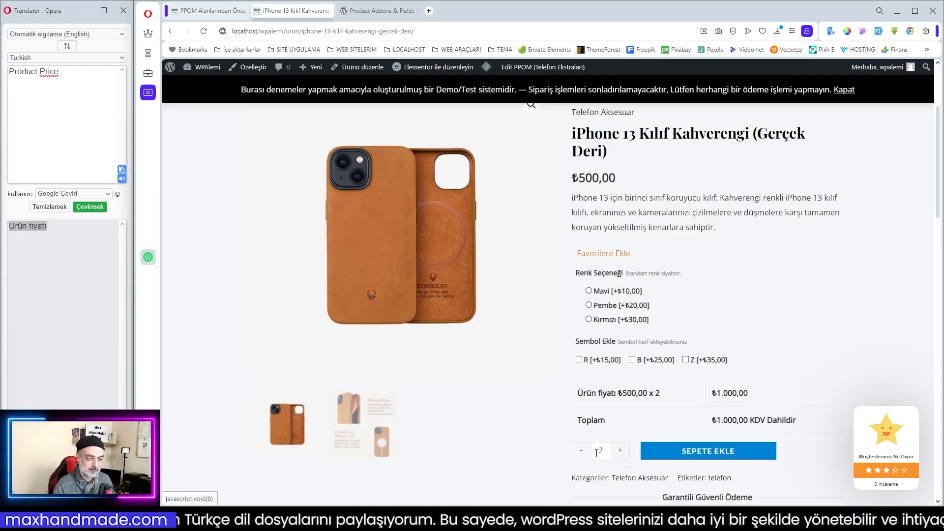
pyautogui.scroll(-1, 598, 454)
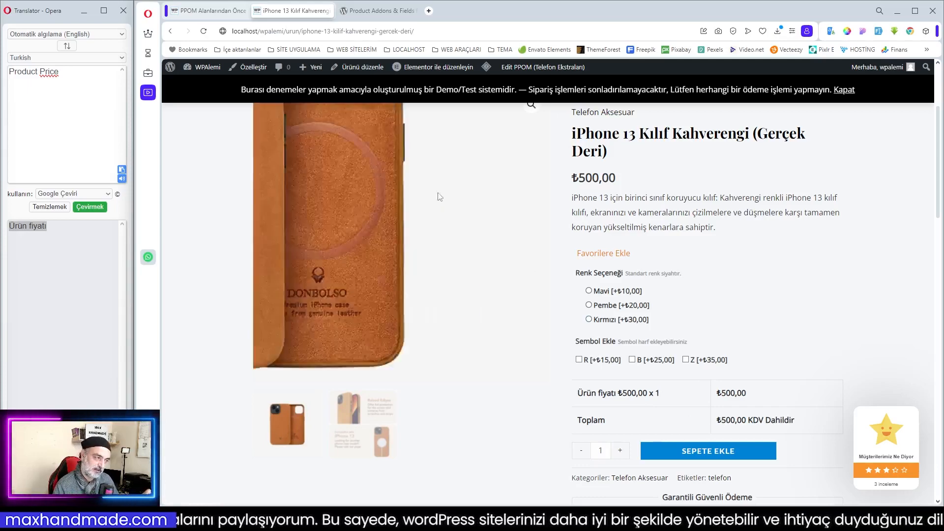
# - Set the Telefon Ekstraları group's product page price display to "Fiyat tablosunu gösterme" and save the fields
pyautogui.hotkey('ctrl', 'shift', 'Tab')
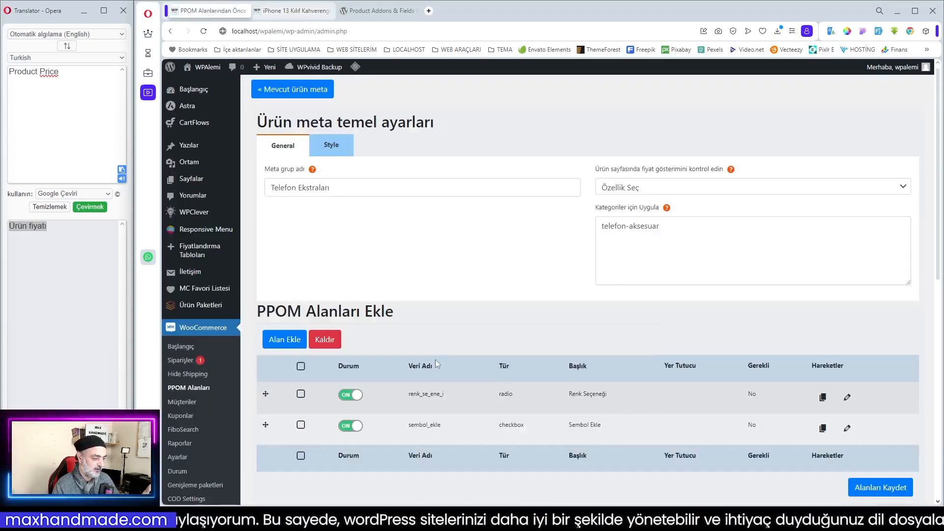
pyautogui.click(660, 226)
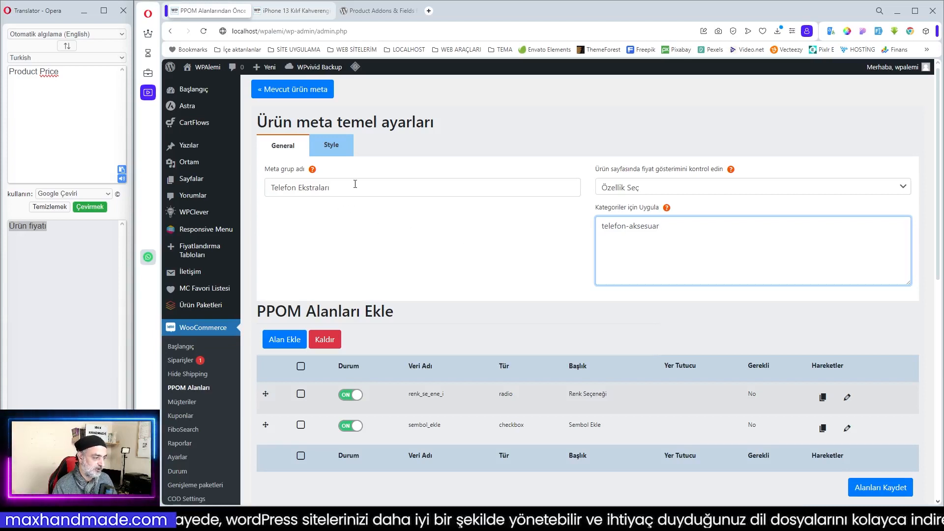
pyautogui.click(404, 212)
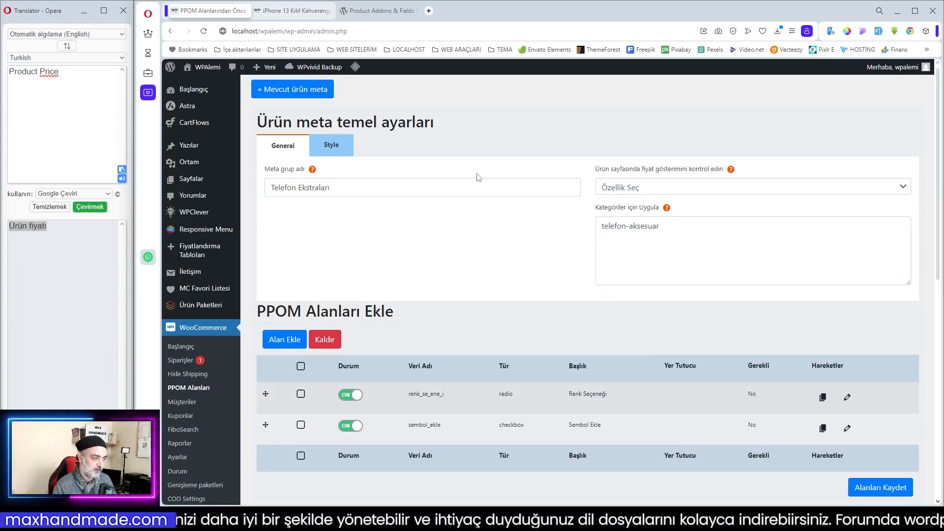
pyautogui.click(626, 189)
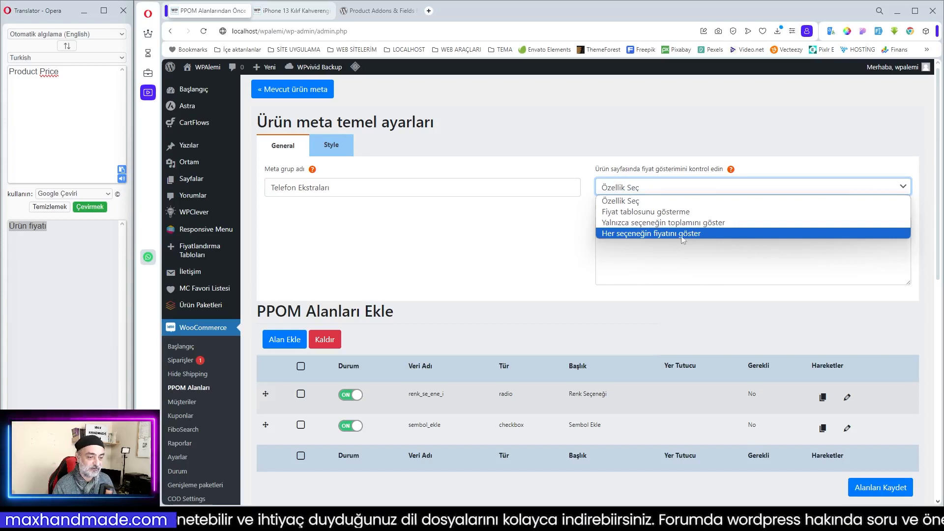
pyautogui.click(681, 211)
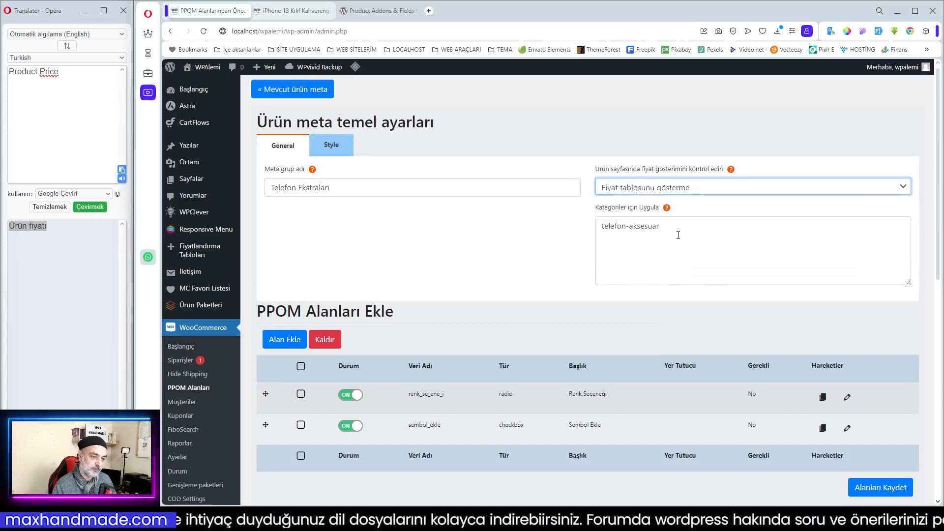
pyautogui.click(876, 488)
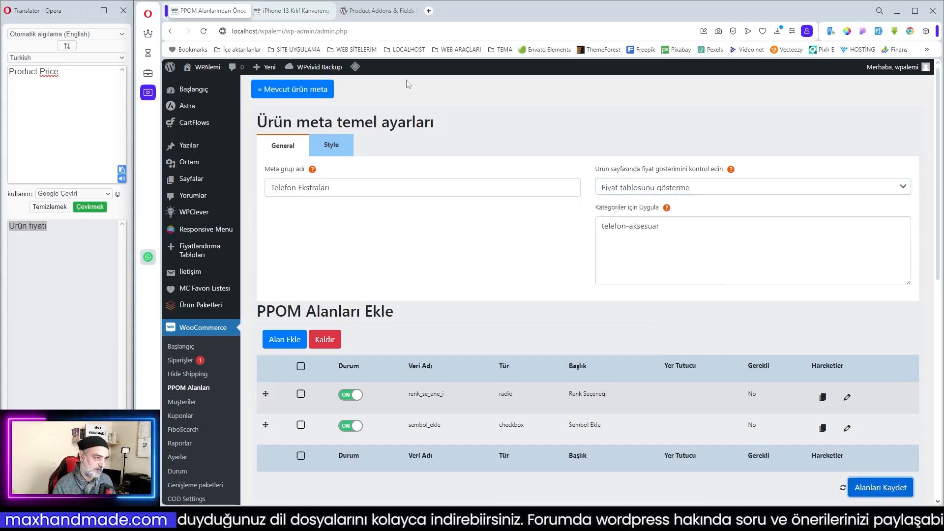
# - Try the Kırmızı colour and the R, B and Z symbols on the iPhone 13 case's product page
pyautogui.click(300, 11)
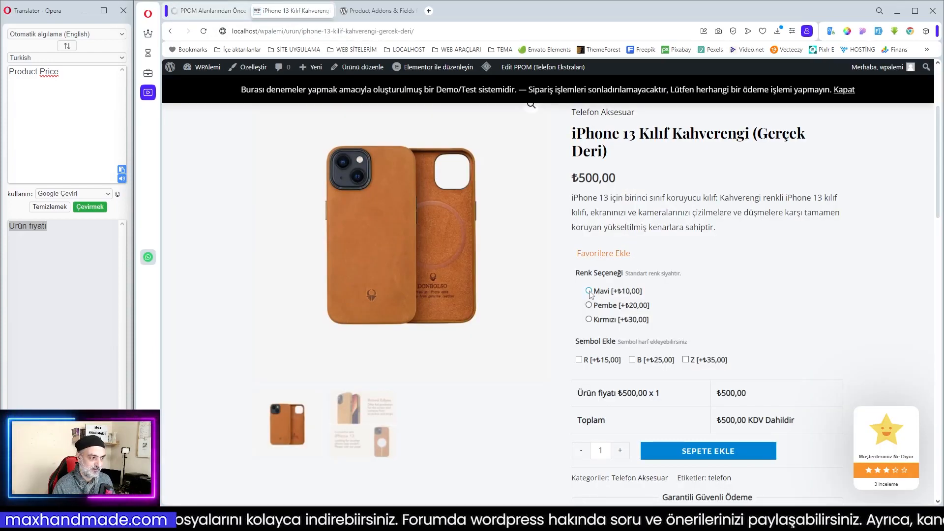
pyautogui.click(589, 291)
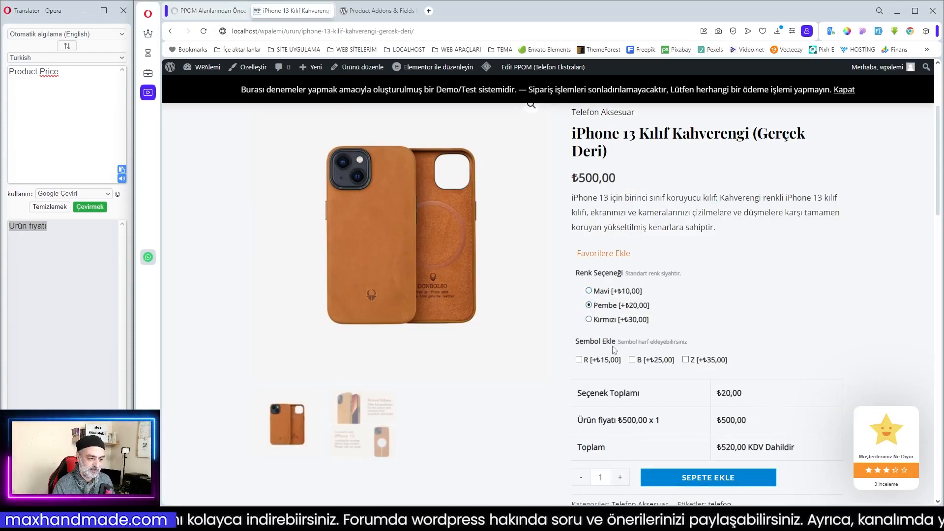
pyautogui.scroll(-2, 591, 308)
pyautogui.click(590, 221)
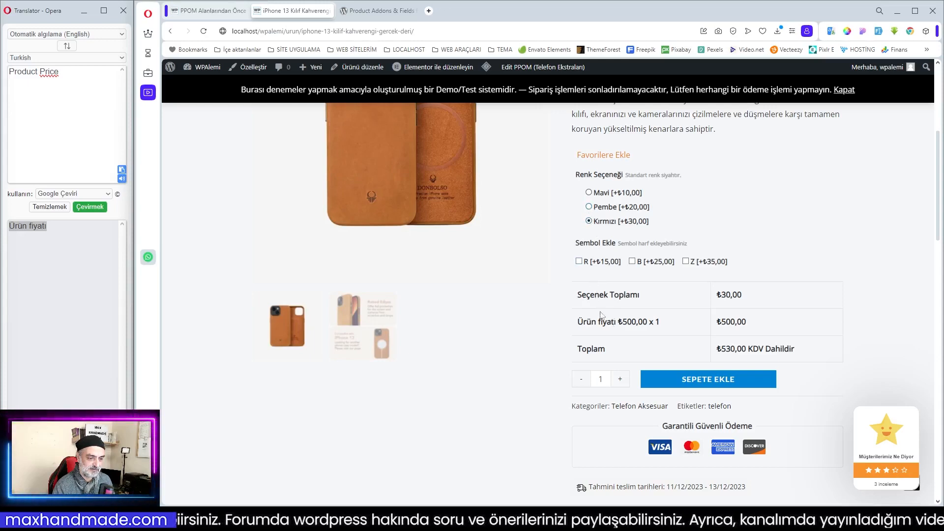
pyautogui.click(580, 262)
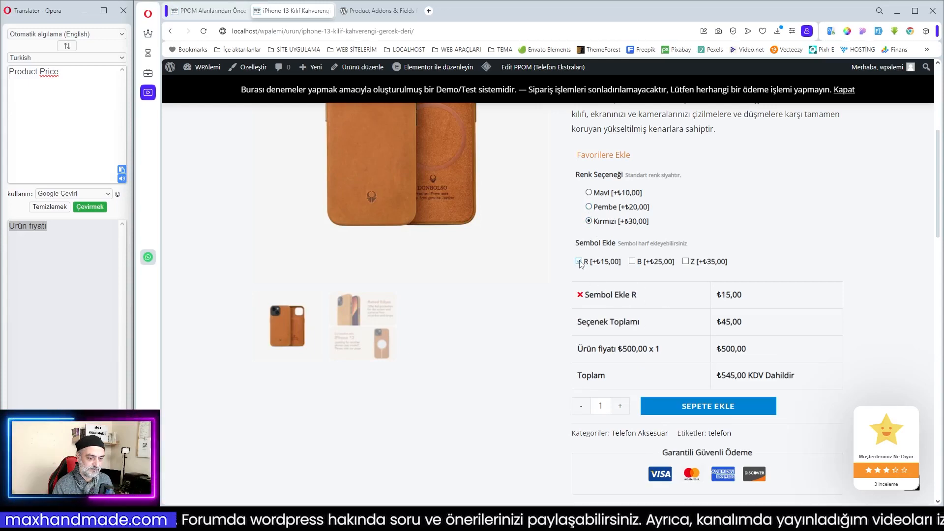
pyautogui.click(633, 262)
pyautogui.click(686, 262)
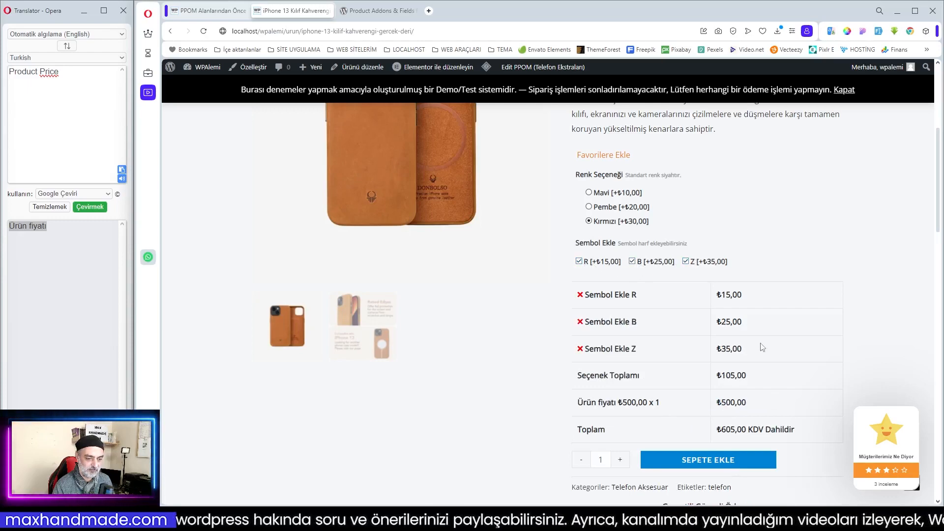
# - Purge all of the site's caches from the product page
pyautogui.moveTo(487, 70)
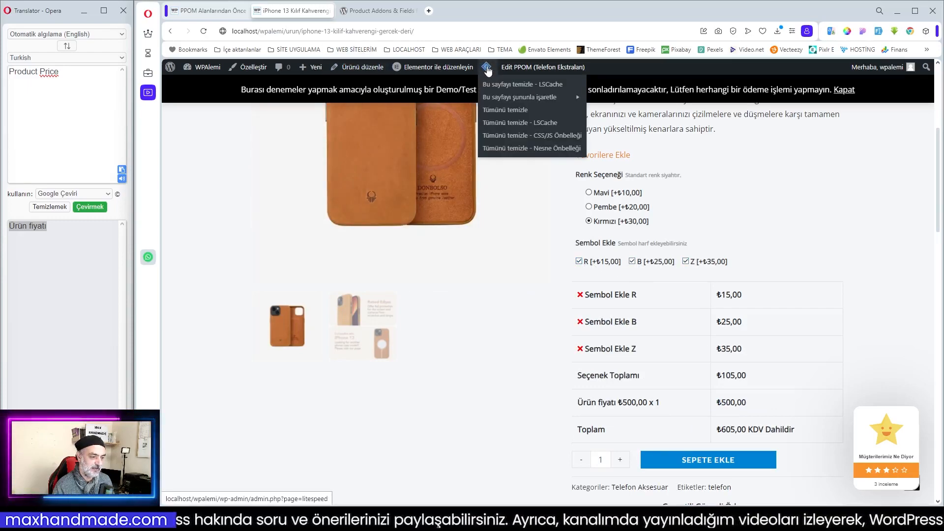
pyautogui.click(487, 112)
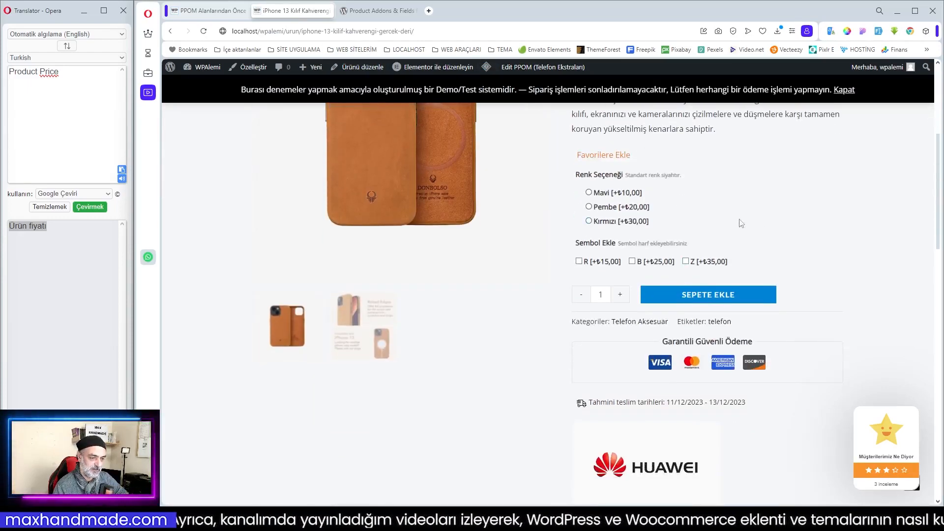
# - Choose the Kırmızı colour and the R, B and Z symbols for the iPhone 13 case and add it to the cart
pyautogui.click(589, 193)
pyautogui.click(589, 207)
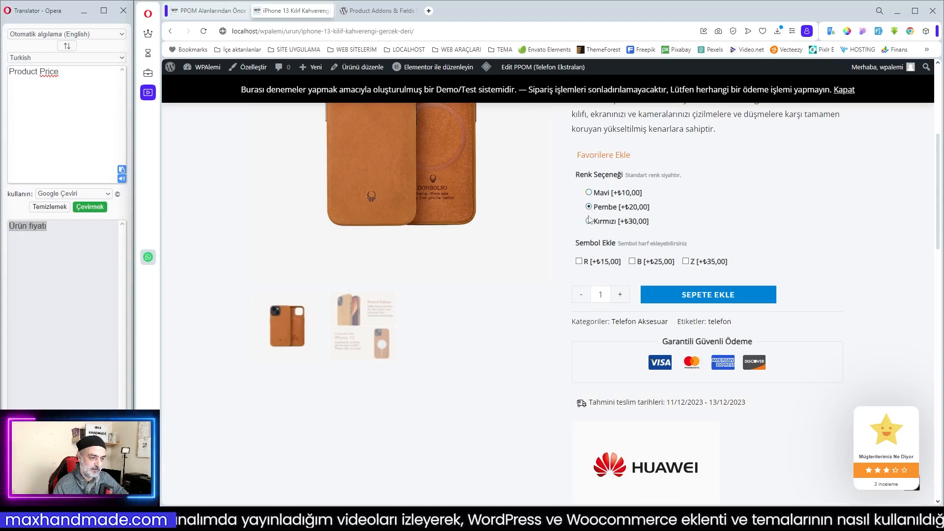
pyautogui.scroll(3, 690, 287)
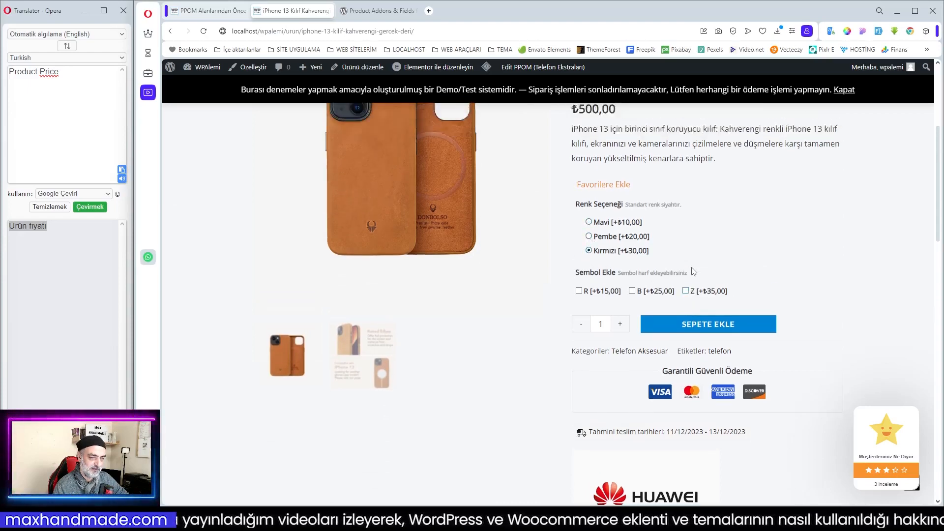
pyautogui.scroll(-2, 619, 226)
pyautogui.click(589, 242)
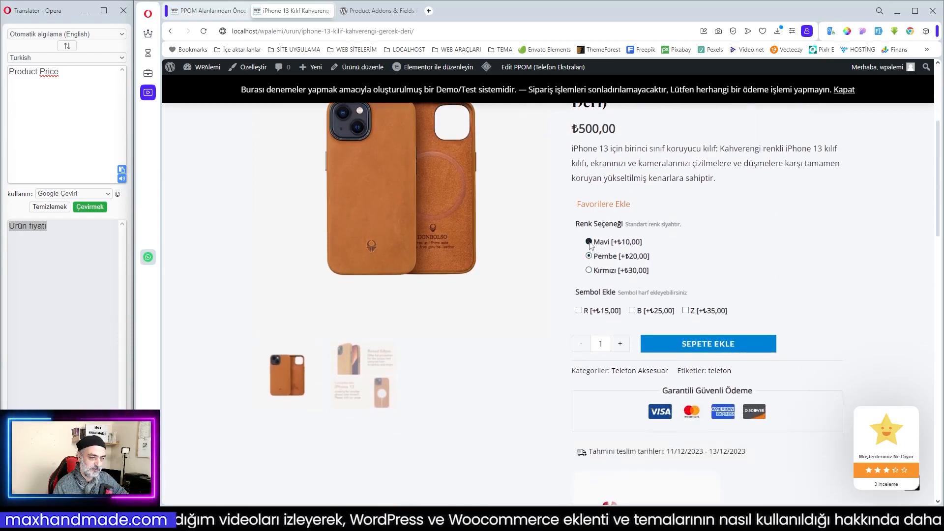
pyautogui.click(632, 312)
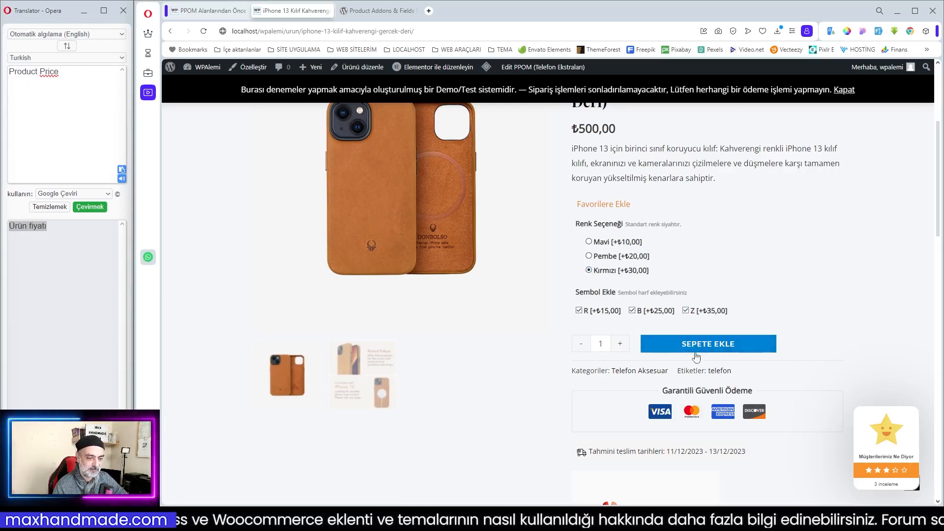
pyautogui.click(718, 347)
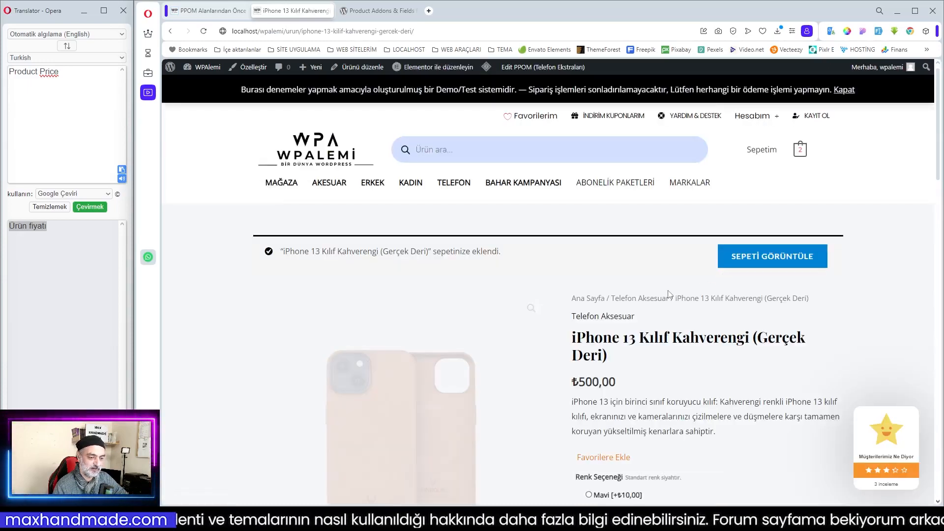
# - Open the cart and remove the Huawei Mate 10 Kılıf Mavi from it
pyautogui.scroll(-5, 723, 276)
pyautogui.click(681, 302)
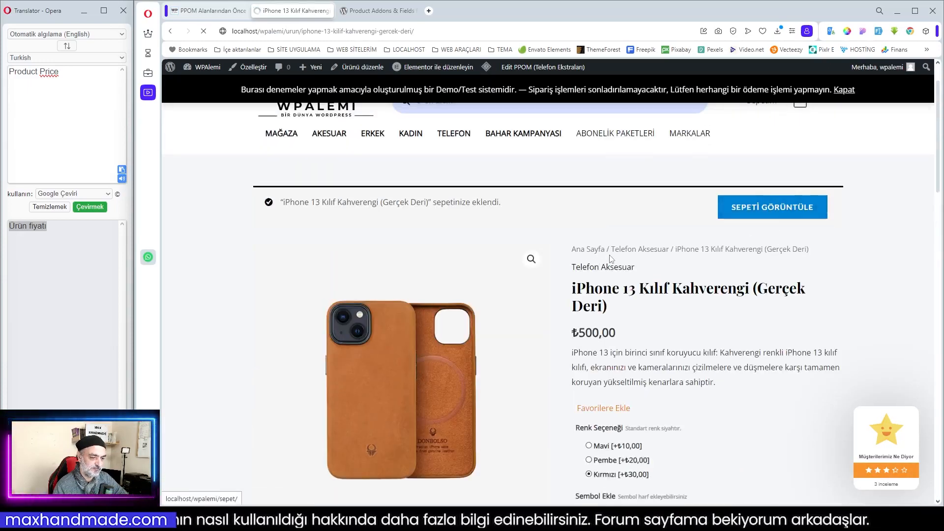
pyautogui.scroll(-4, 611, 259)
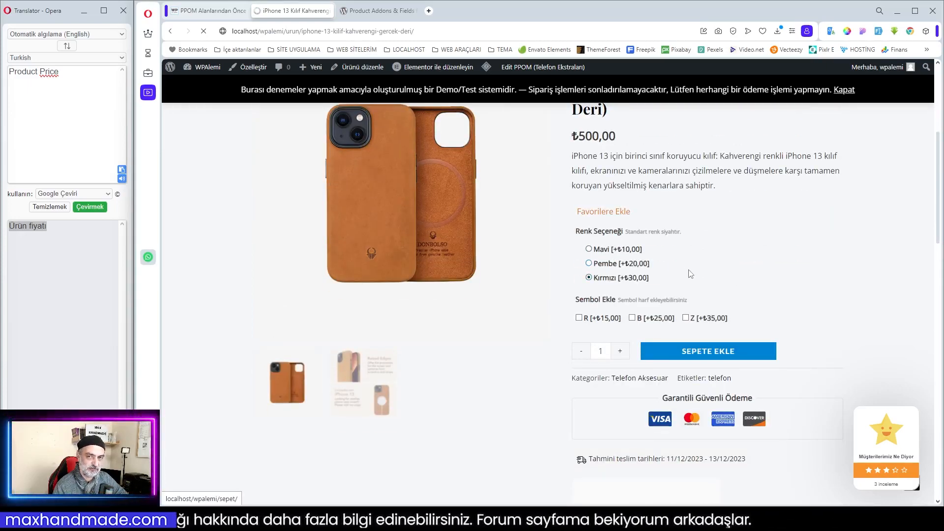
pyautogui.scroll(-3, 398, 273)
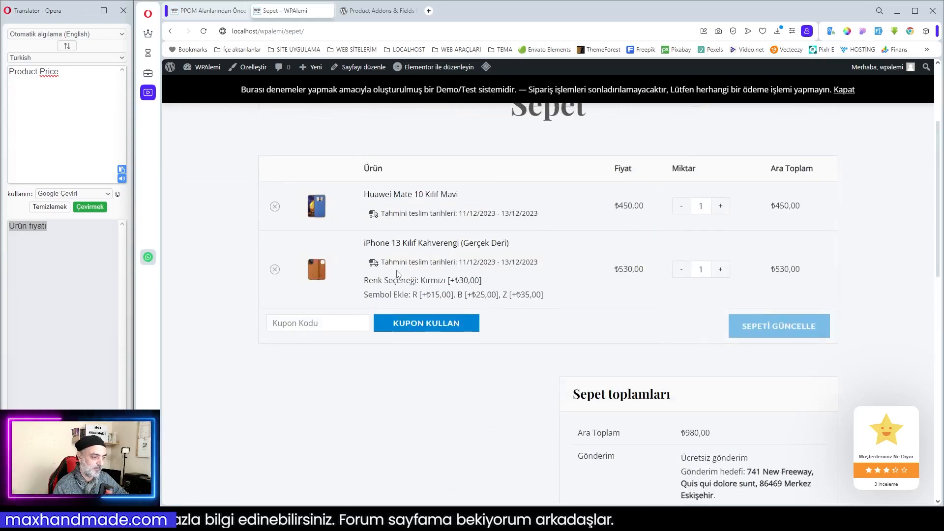
pyautogui.click(274, 206)
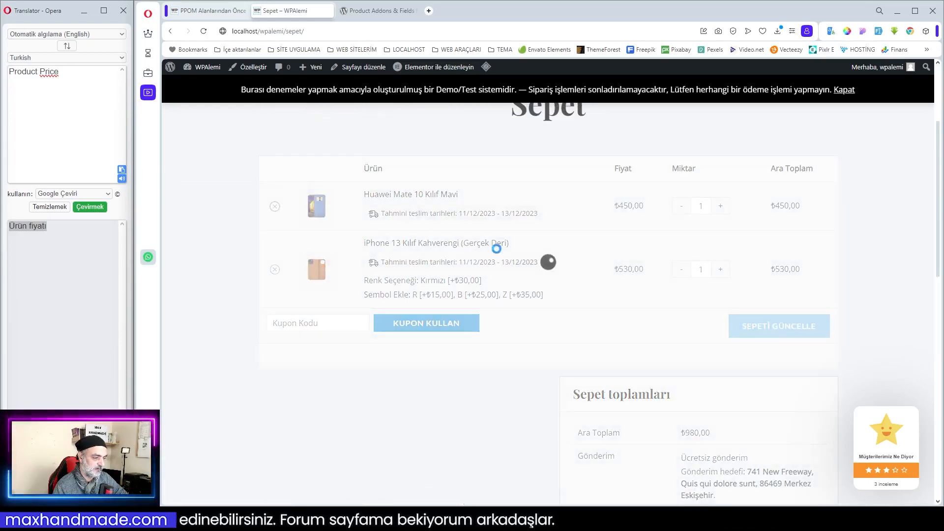
# - Compare the iPhone 13 case's price and subtotal in the cart with the symbol charges in the cart totals
pyautogui.scroll(-4, 583, 281)
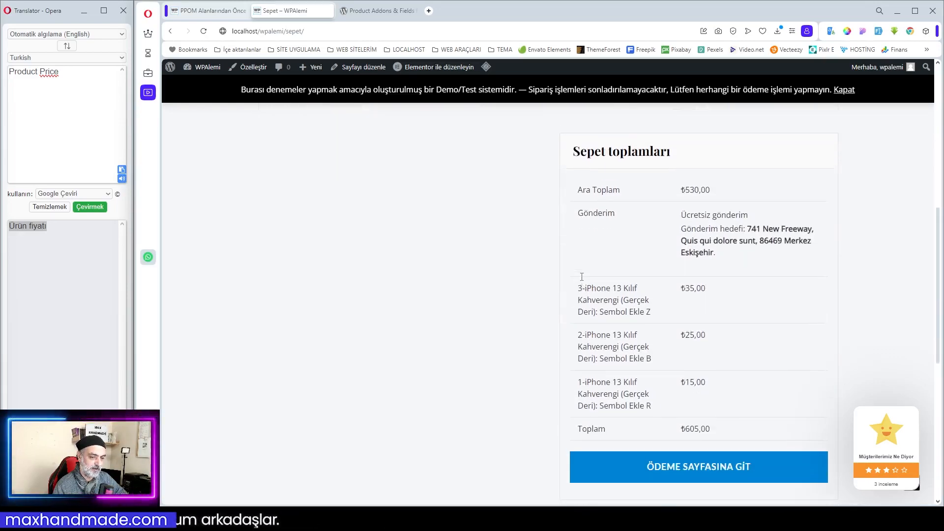
pyautogui.scroll(4, 734, 295)
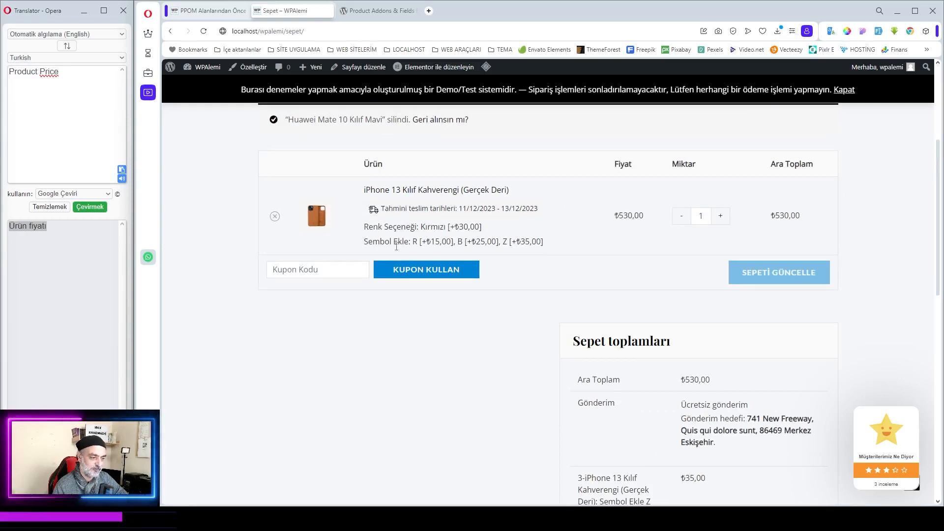
pyautogui.scroll(-5, 649, 263)
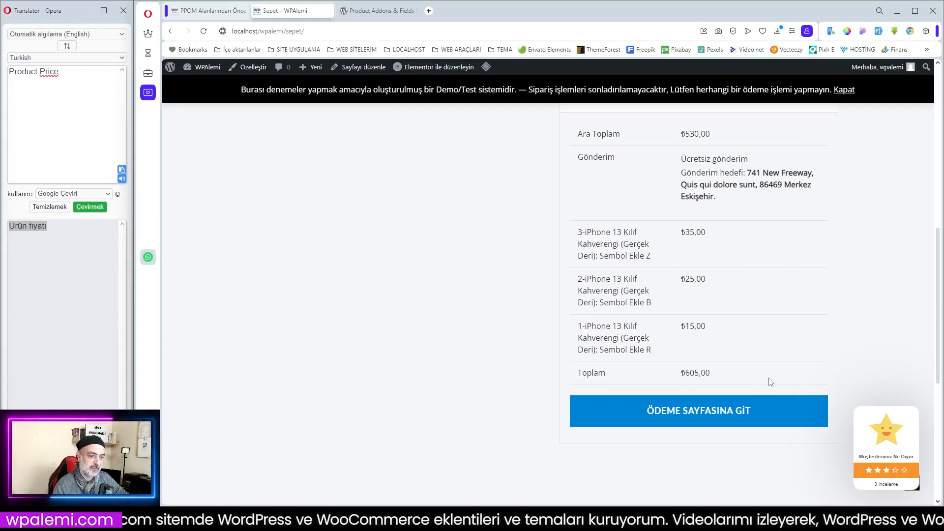
pyautogui.scroll(5, 783, 371)
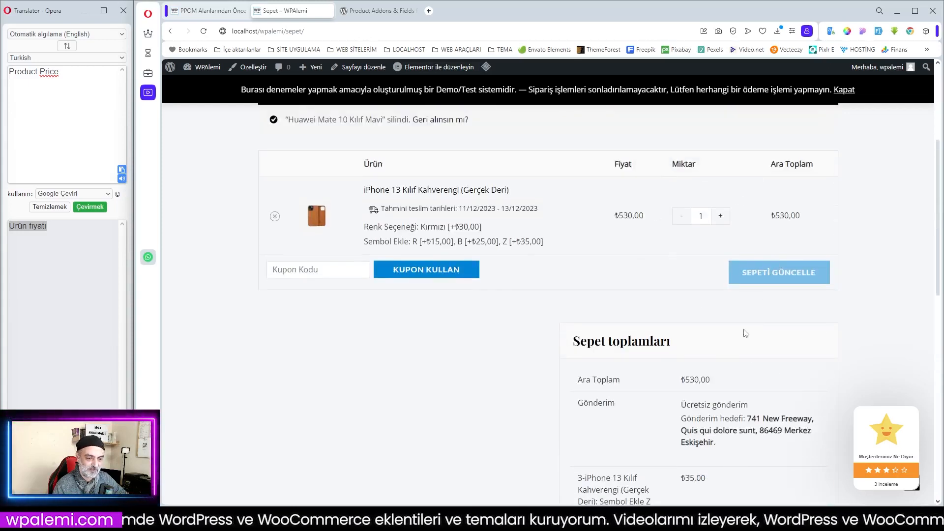
pyautogui.moveTo(770, 165); pyautogui.dragTo(817, 171)
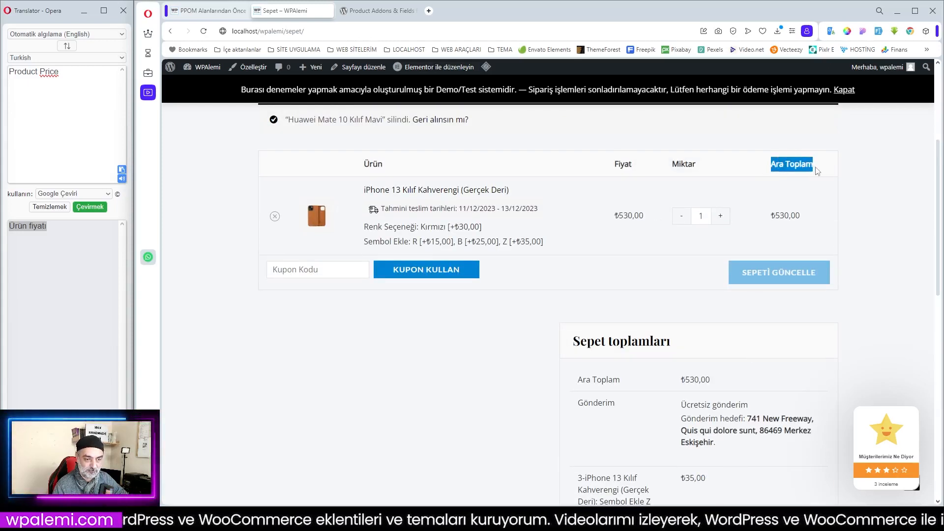
pyautogui.doubleClick(623, 164)
pyautogui.scroll(-5, 671, 217)
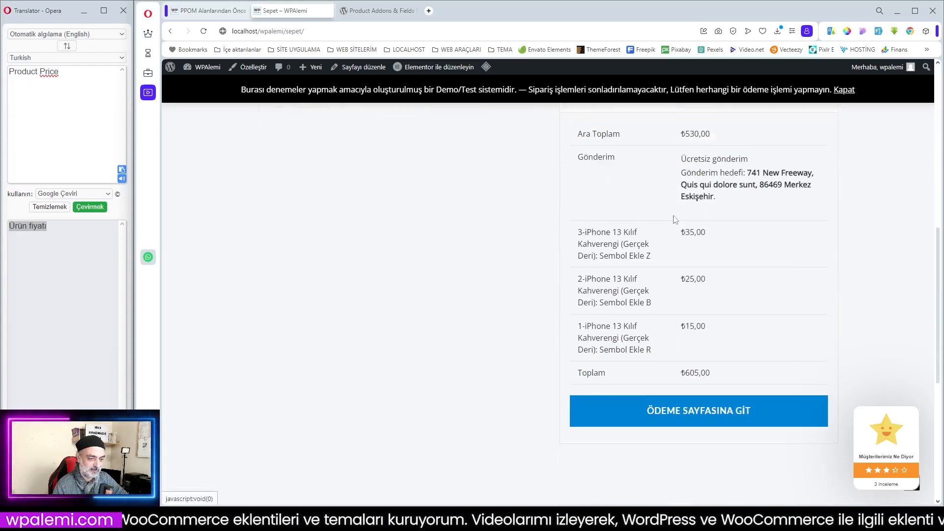
# - Proceed from the cart to checkout and review the order's options and charges
pyautogui.click(723, 416)
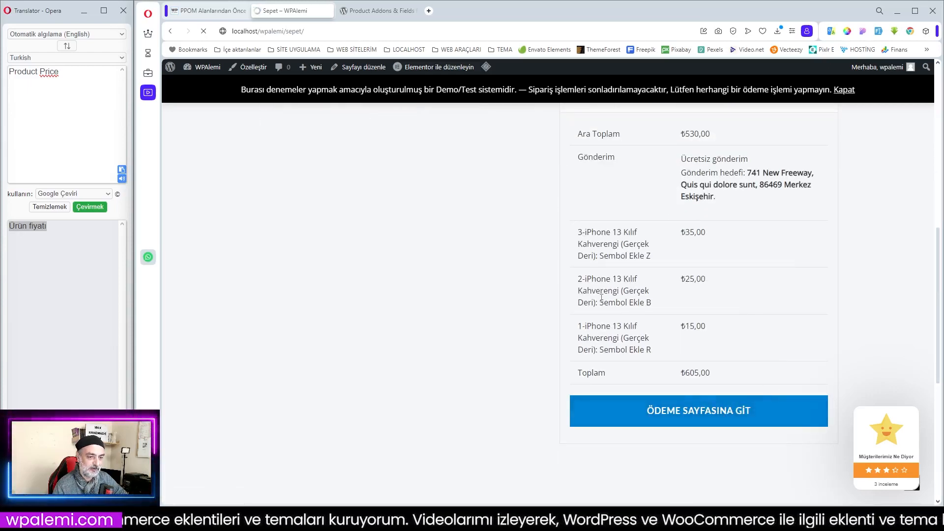
pyautogui.scroll(4, 601, 297)
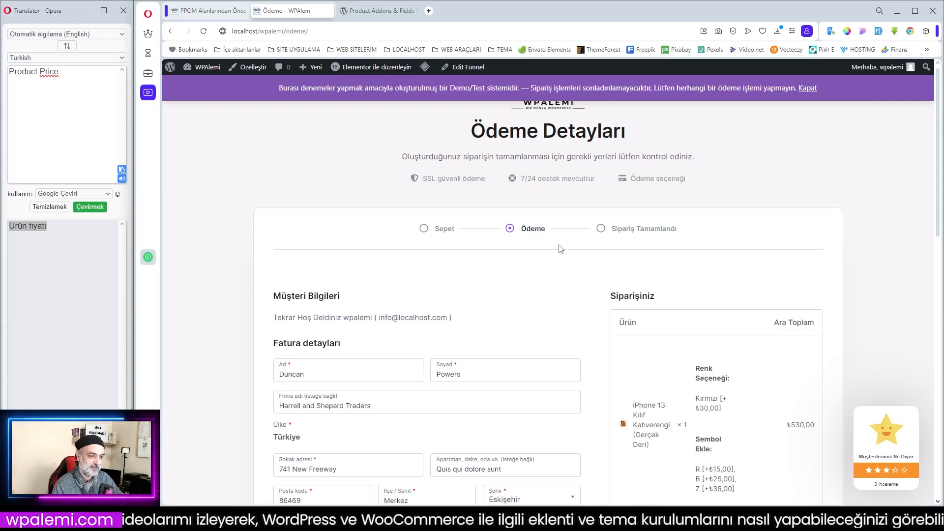
pyautogui.scroll(-9, 561, 248)
pyautogui.scroll(9, 578, 247)
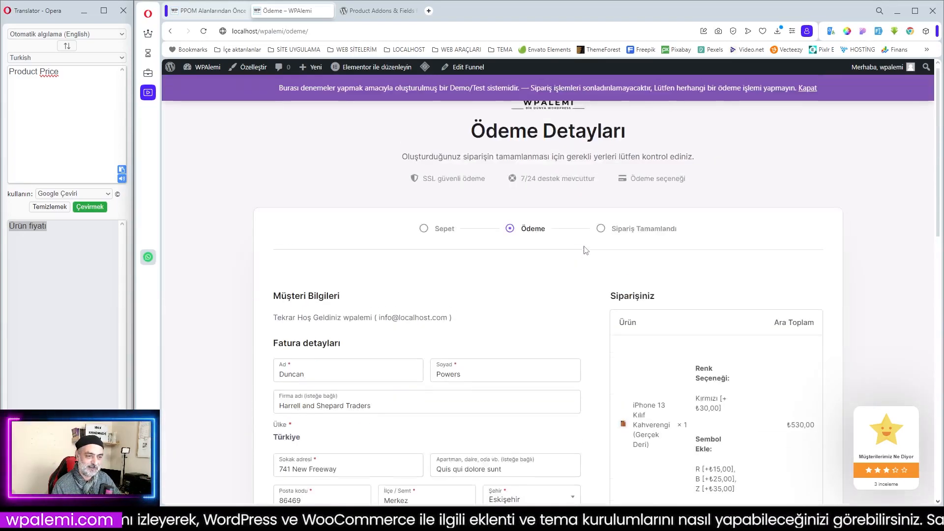
# - Dismiss the demo store notice and examine the order's options, symbol charges and total on the checkout page
pyautogui.click(807, 88)
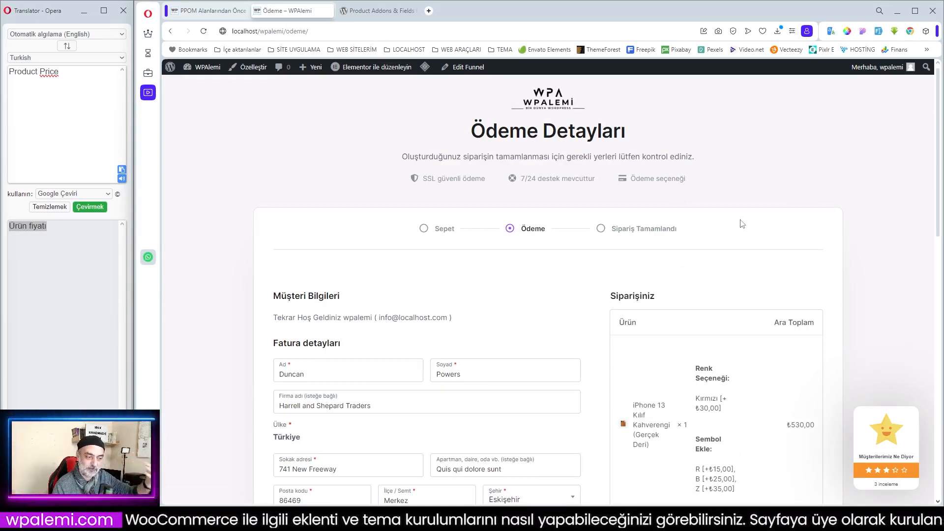
pyautogui.scroll(-15, 532, 214)
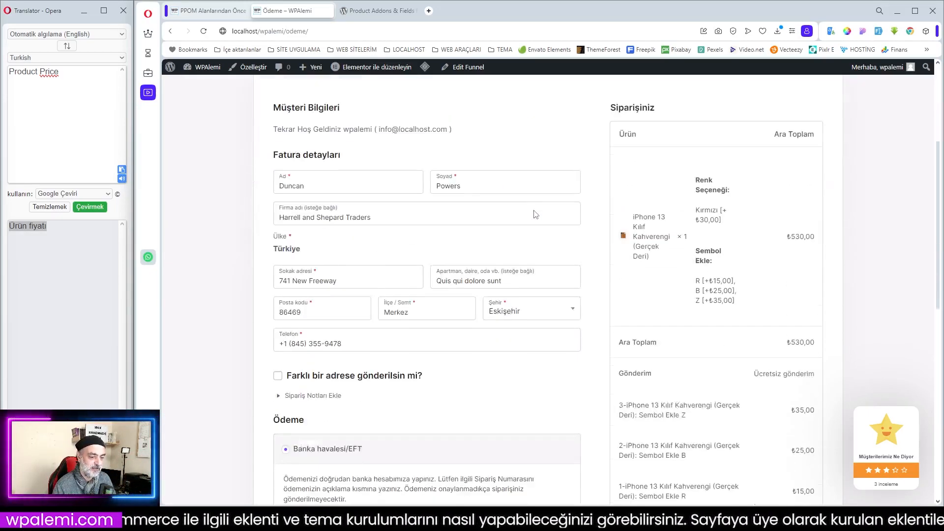
pyautogui.scroll(10, 536, 215)
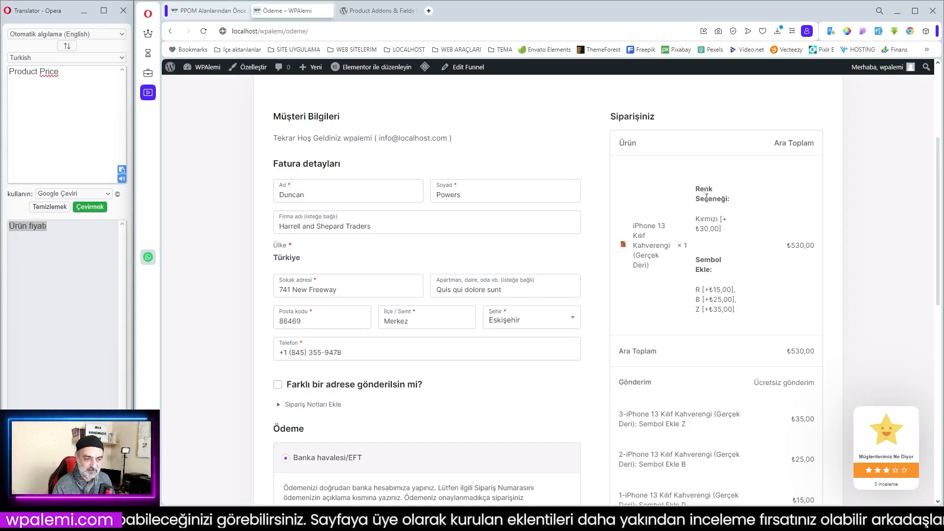
pyautogui.scroll(-2, 734, 320)
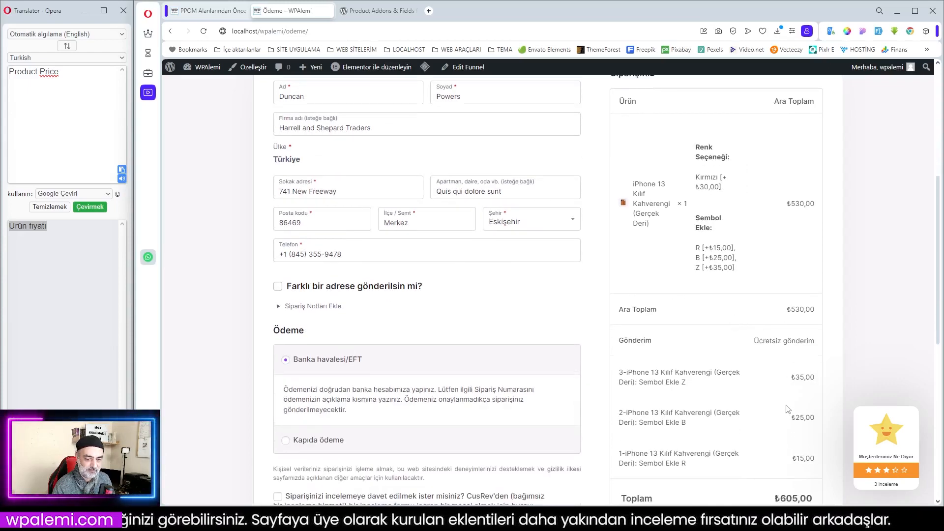
pyautogui.scroll(-4, 789, 409)
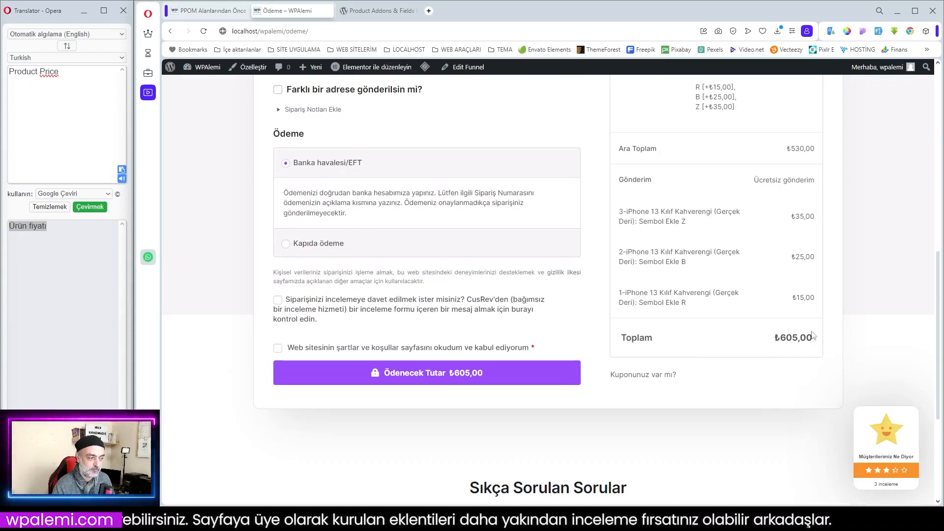
pyautogui.scroll(10, 814, 336)
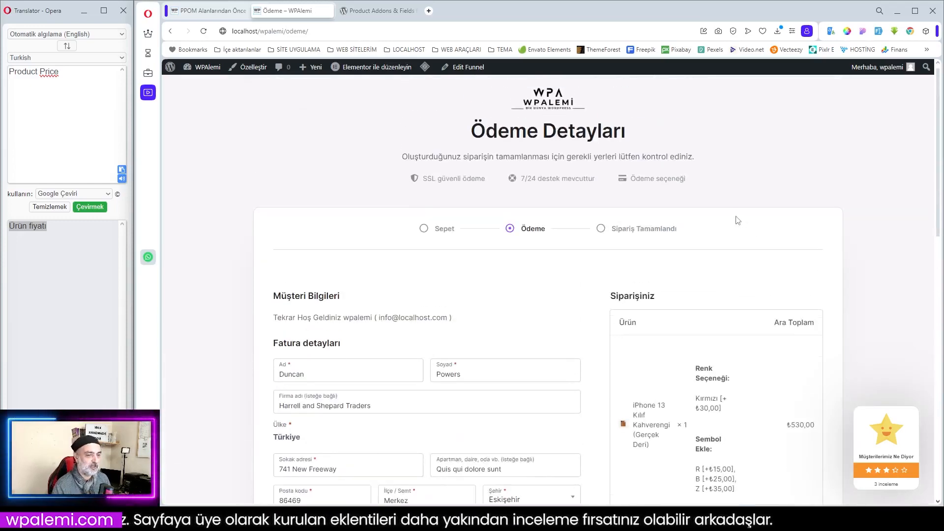
# - Leave checkout for the shop's home page and look over the Telefon Ekstraları field group in the PPOM settings
pyautogui.click(547, 102)
pyautogui.hotkey('ctrl', 'shift', 'Tab')
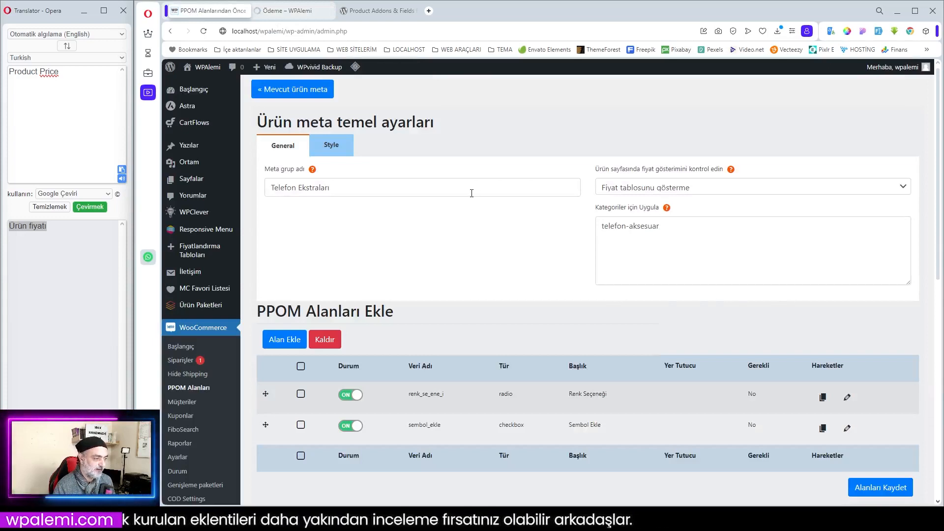
pyautogui.scroll(-2, 683, 266)
pyautogui.scroll(2, 683, 266)
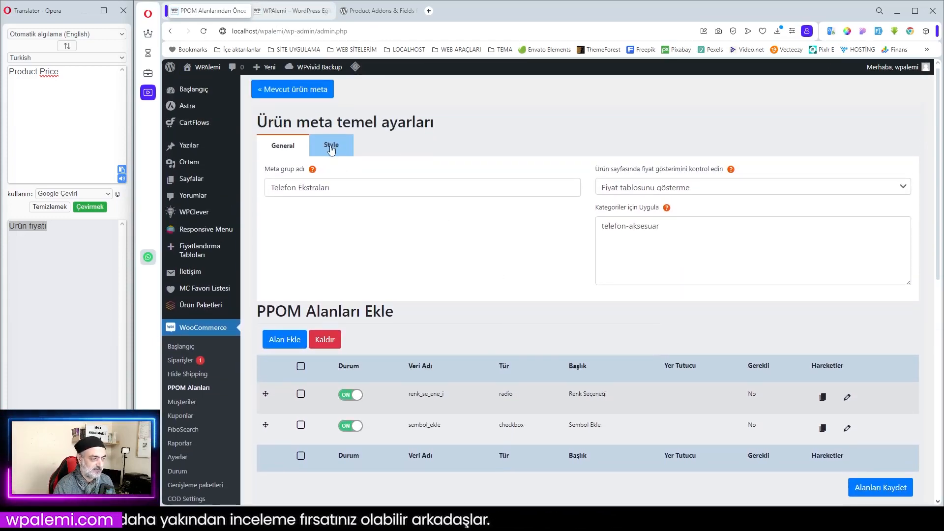
# - Open the Huawei Mate 10 Kılıf Mavi product from the Telefon Aksesuar category and examine its Renk Seçeneği heading
pyautogui.click(279, 15)
pyautogui.scroll(-10, 653, 278)
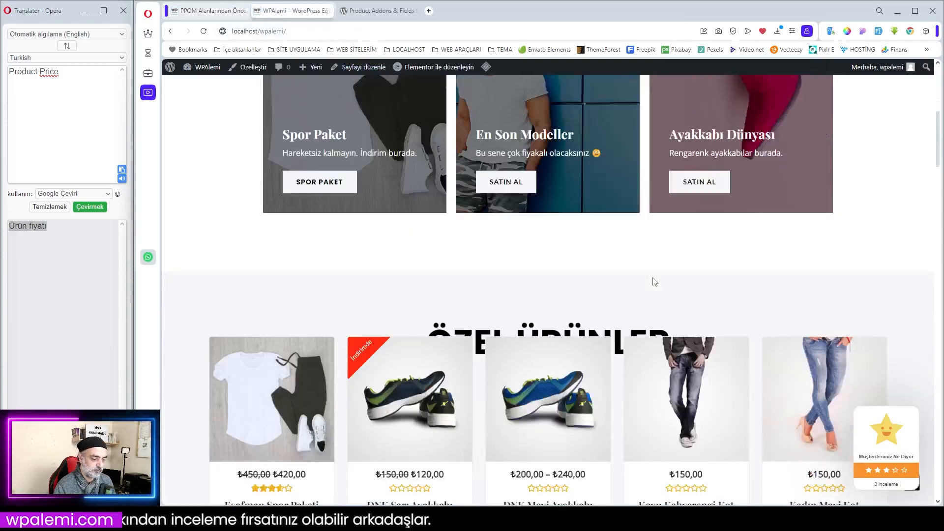
pyautogui.scroll(10, 654, 277)
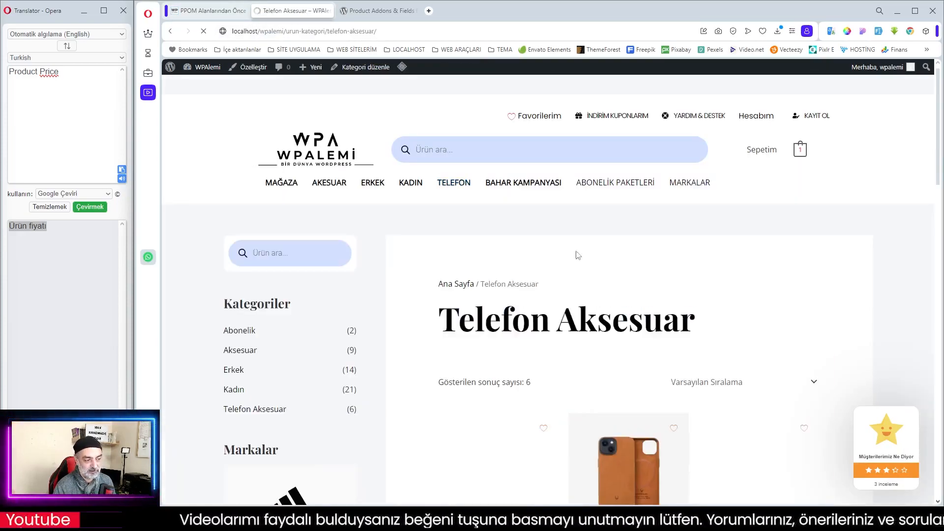
pyautogui.scroll(-3, 589, 257)
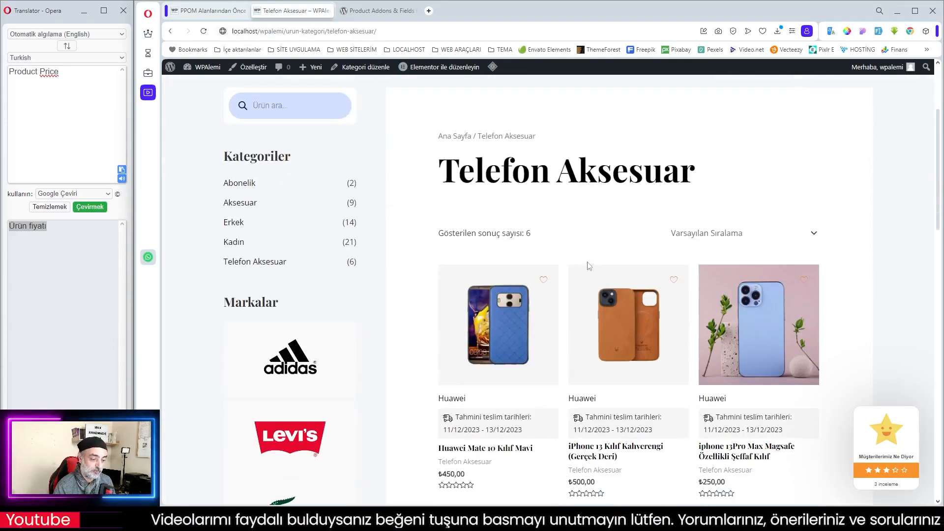
pyautogui.click(503, 355)
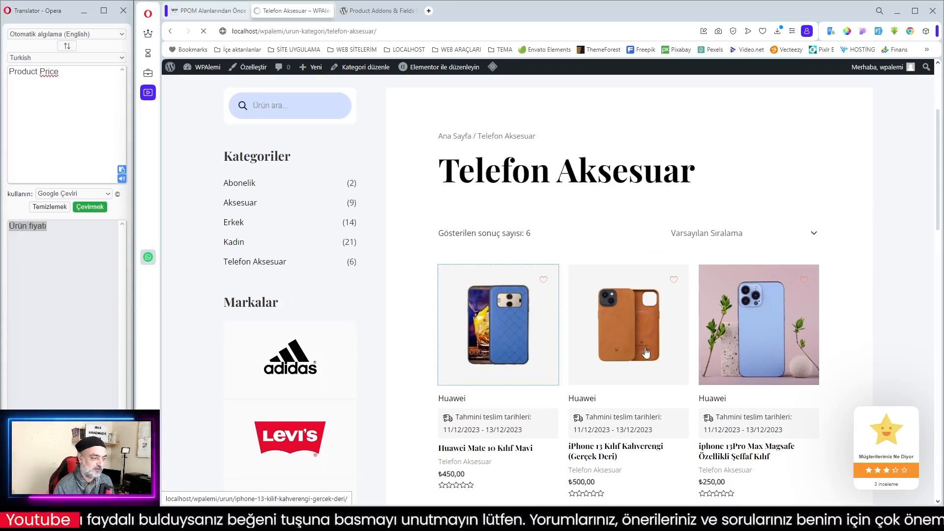
pyautogui.scroll(-3, 594, 355)
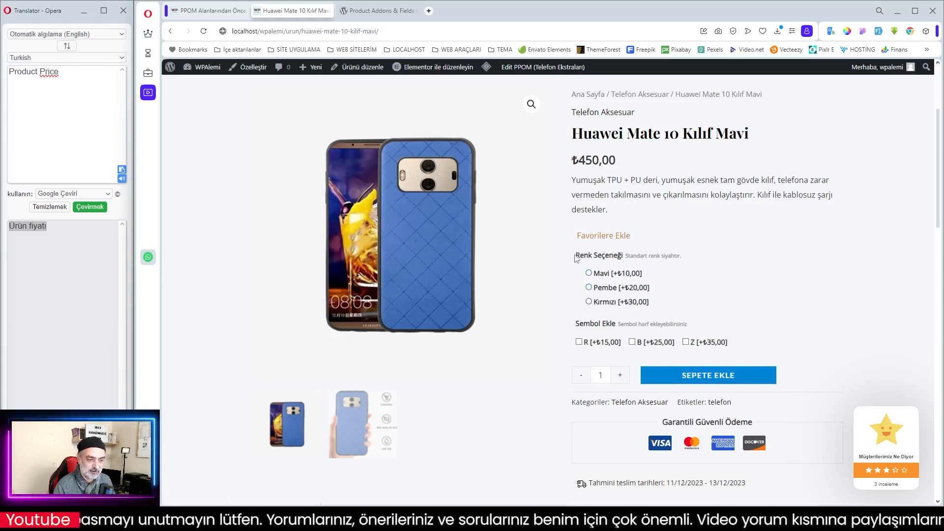
pyautogui.moveTo(573, 256); pyautogui.dragTo(688, 259)
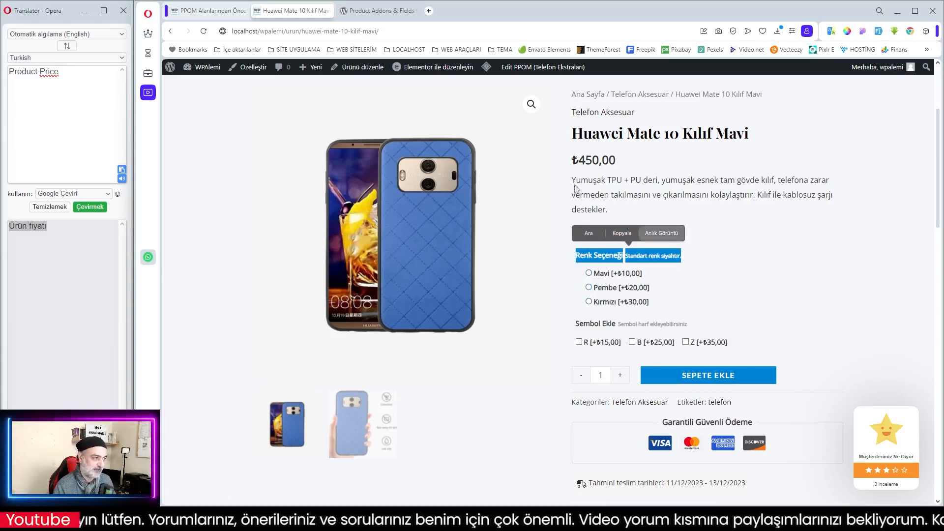
# - Copy the entire custom CSS from the style settings of the WPA PİZZA site's PPOM field group
pyautogui.click(209, 10)
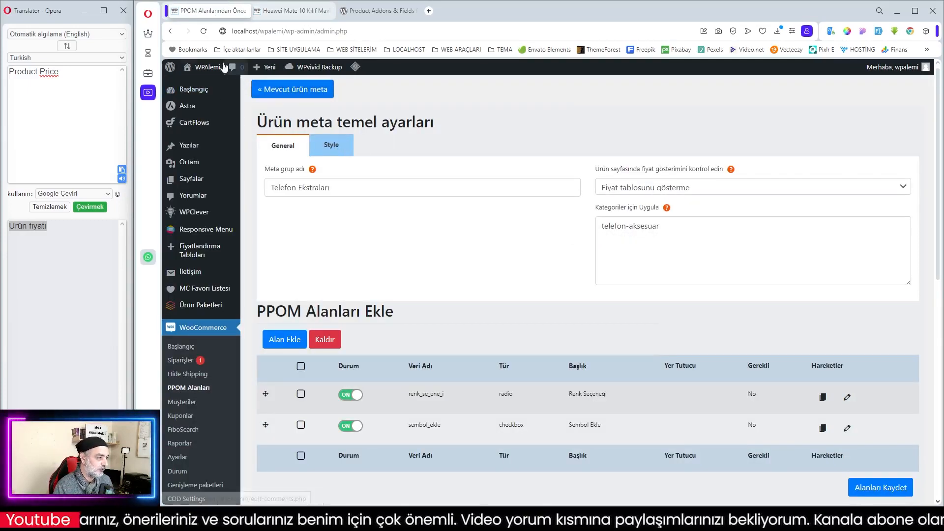
pyautogui.click(149, 53)
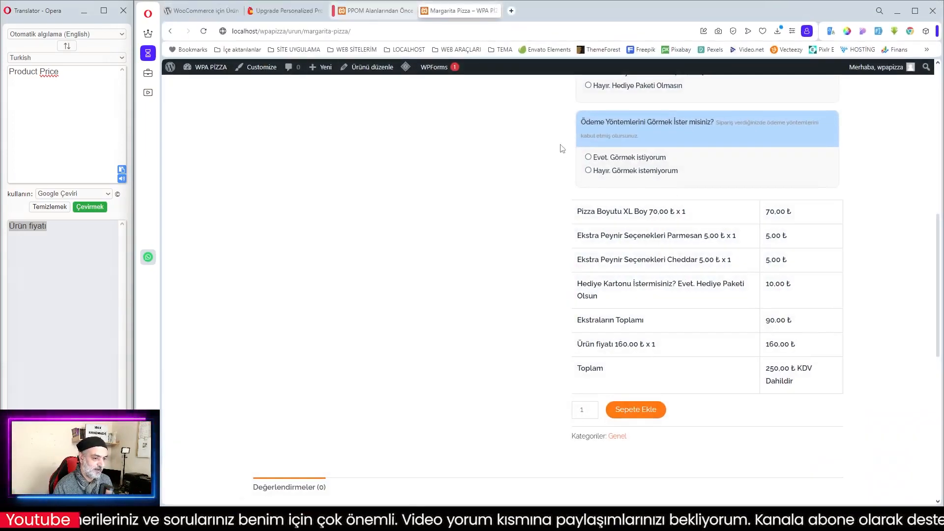
pyautogui.click(378, 8)
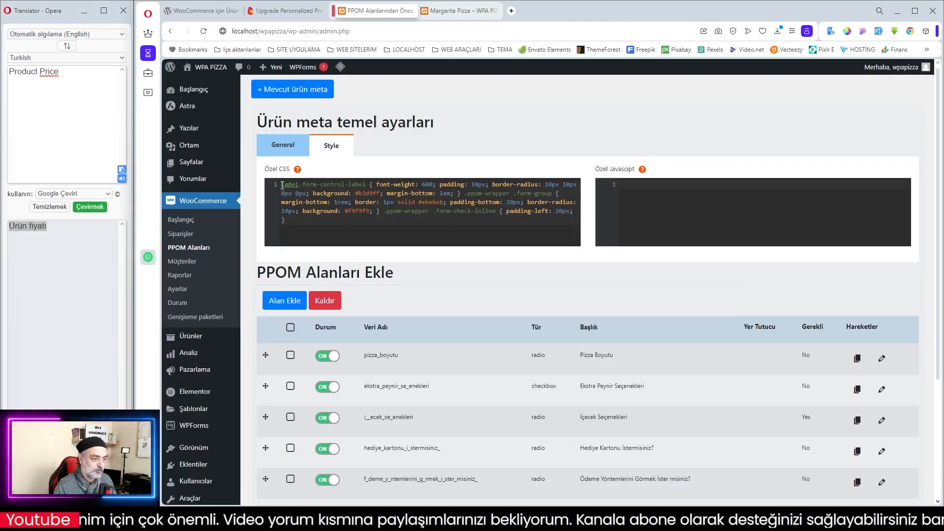
pyautogui.moveTo(284, 185); pyautogui.dragTo(303, 218)
pyautogui.hotkey('ctrl', 'c')
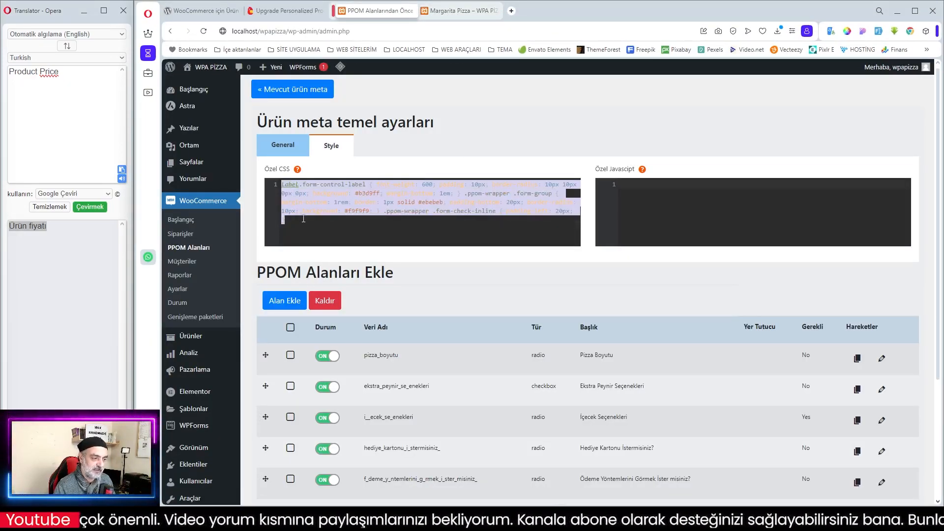
pyautogui.rightClick(401, 197)
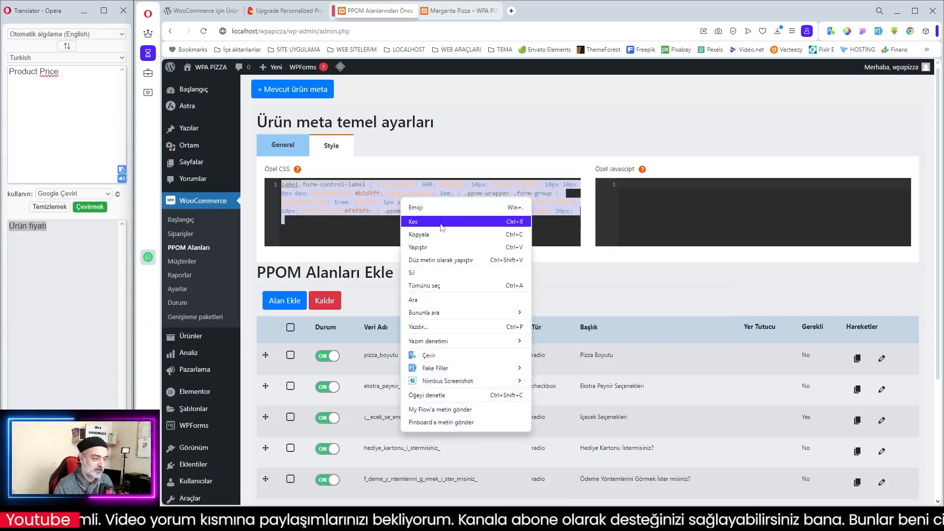
pyautogui.click(428, 236)
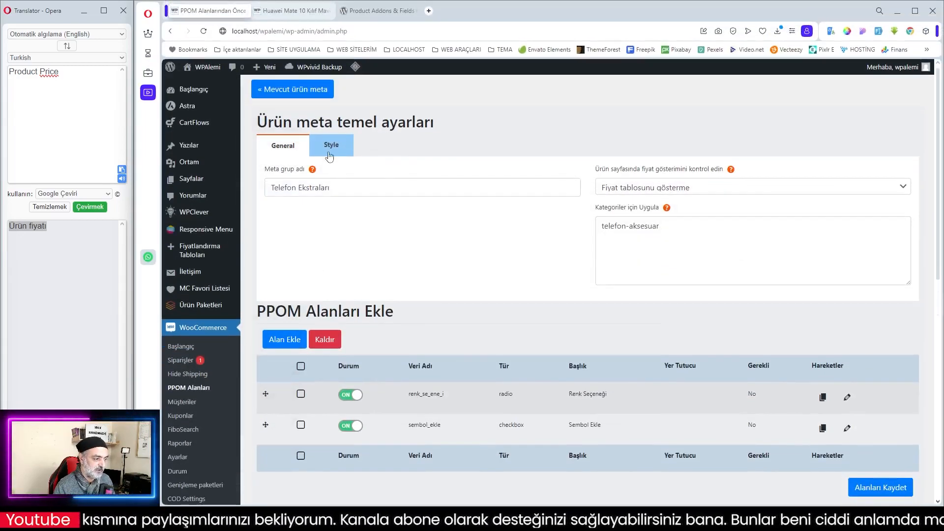
# - Paste the copied CSS into the Telefon Ekstraları group's Özel CSS setting and save the fields
pyautogui.click(331, 147)
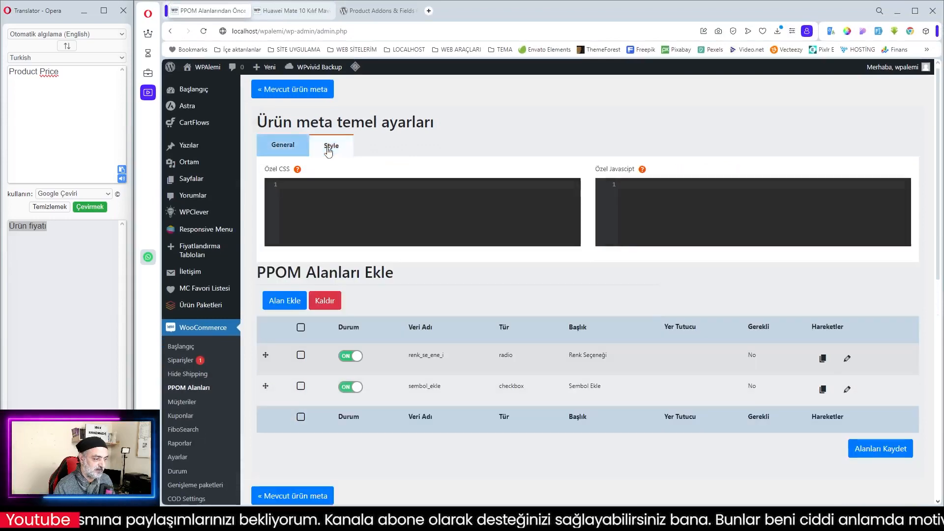
pyautogui.click(292, 193)
pyautogui.hotkey('ctrl', 'v')
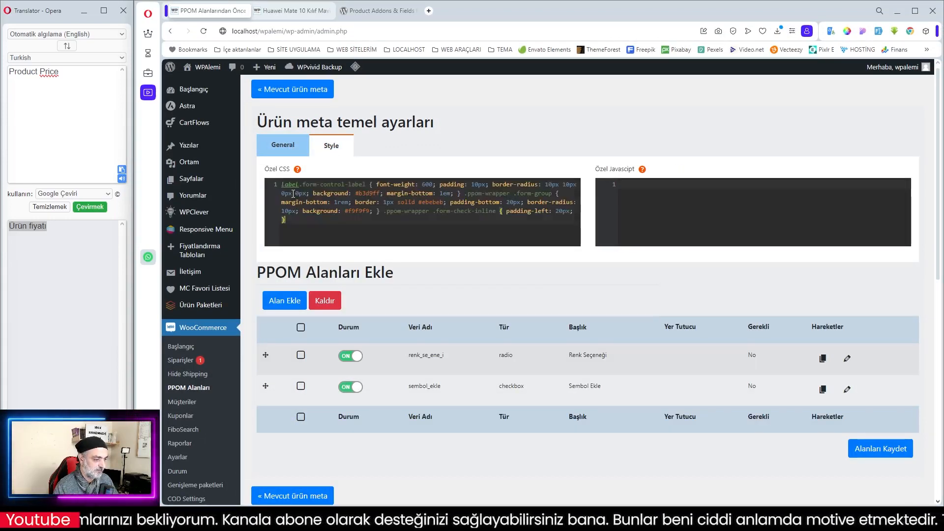
pyautogui.click(880, 448)
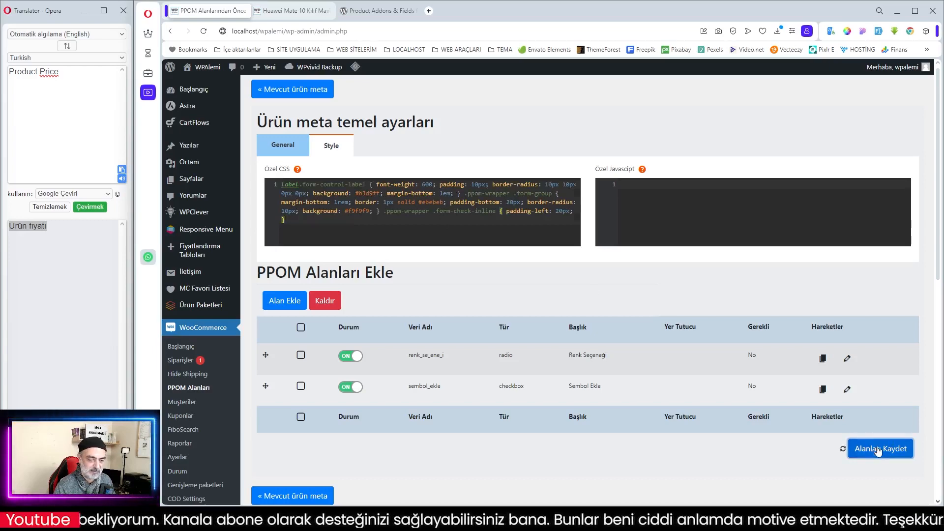
# - Reload the Huawei Mate 10 Kılıf Mavi product page and check the styling of its option sections
pyautogui.click(292, 10)
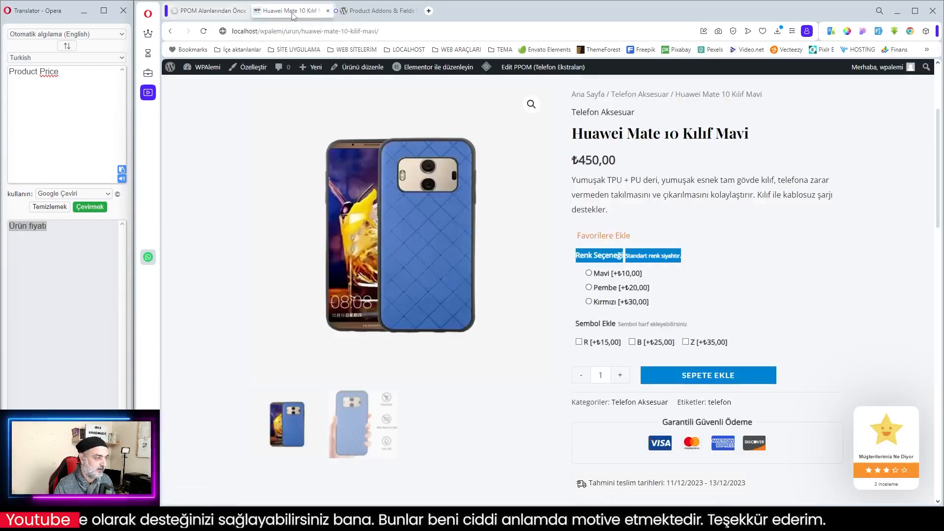
pyautogui.click(205, 32)
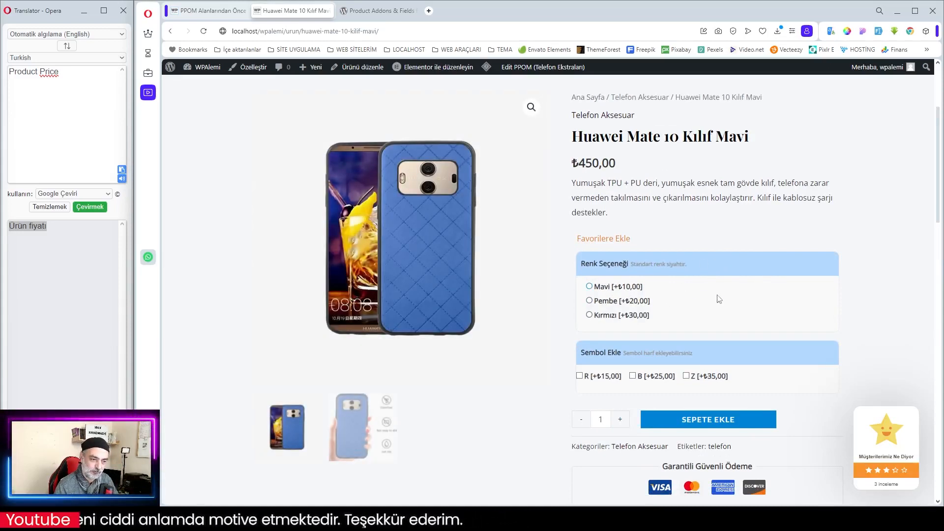
pyautogui.scroll(-1, 627, 252)
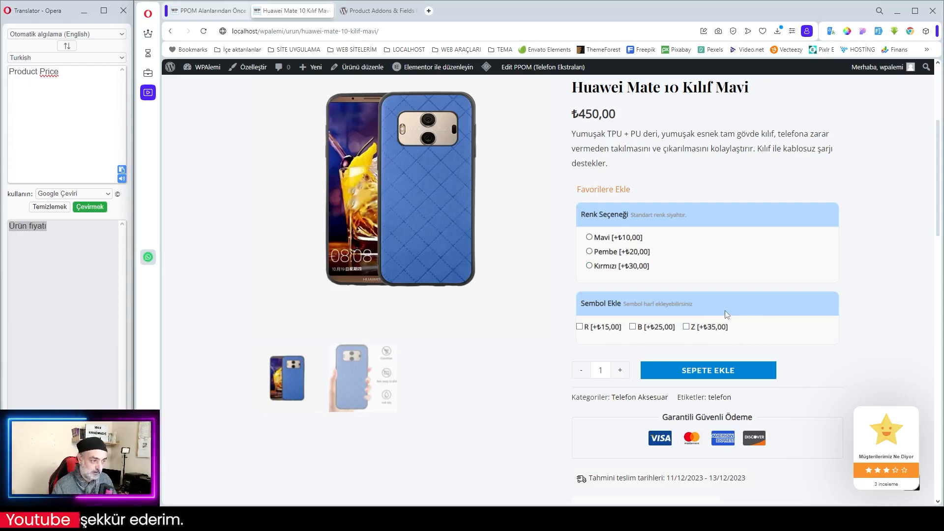
# - Add a radio field titled "Hediye Paketi İster misiniz?" to the Telefon Ekstraları group
pyautogui.click(210, 10)
pyautogui.scroll(-2, 683, 354)
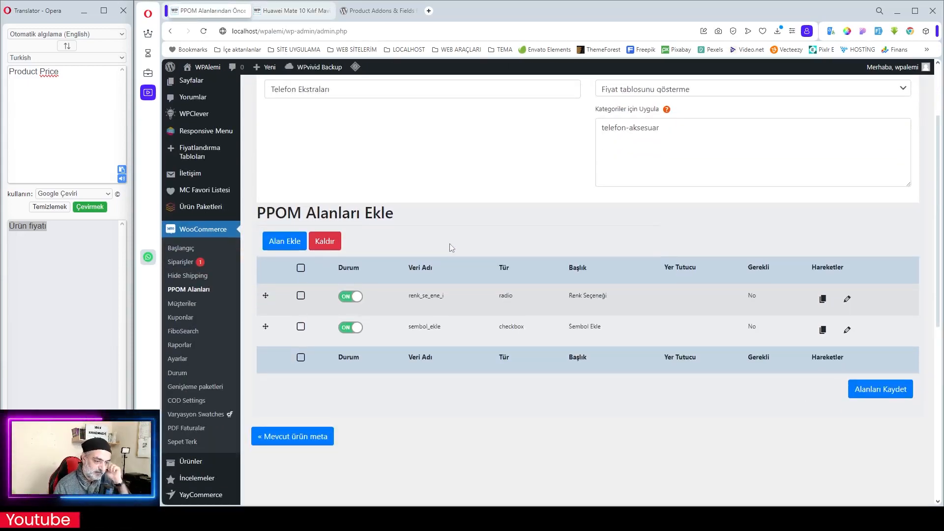
pyautogui.click(284, 243)
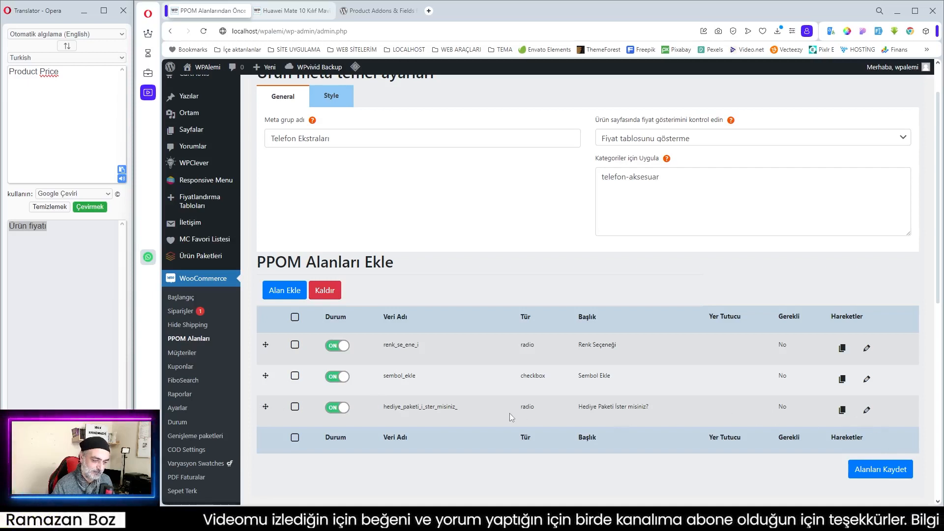
pyautogui.moveTo(671, 412)
pyautogui.mouseDown()
pyautogui.moveTo(627, 408)
pyautogui.moveTo(679, 407)
pyautogui.mouseUp()
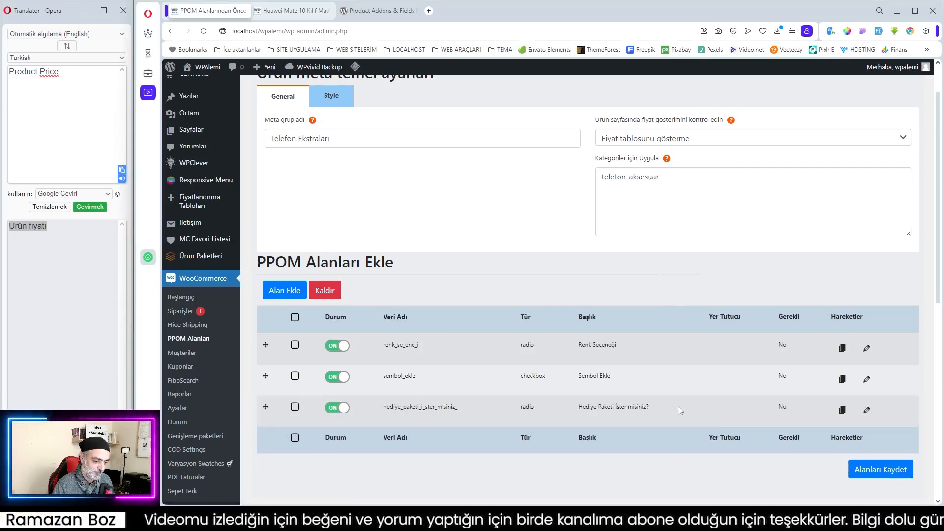
# - Remove the "Hediye Paketi İster misiniz?" field from the Telefon Ekstraları group
pyautogui.click(295, 407)
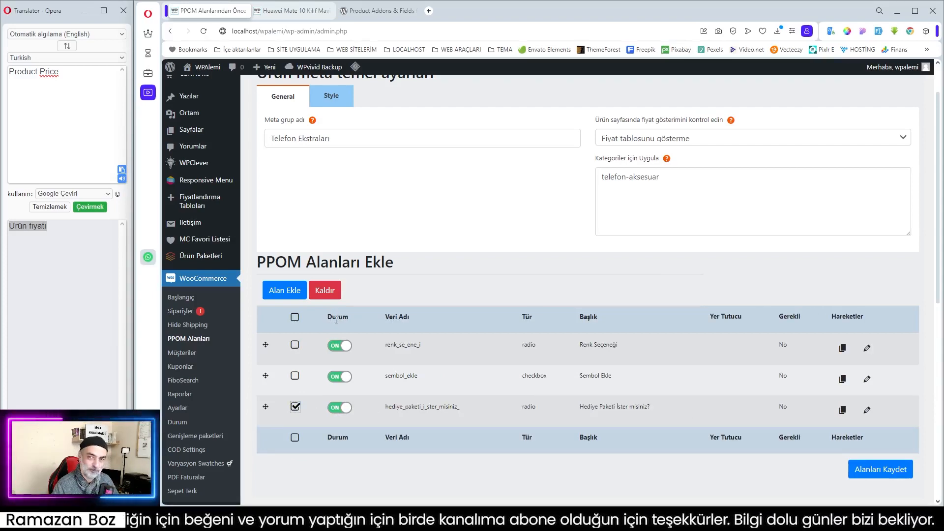
pyautogui.click(331, 294)
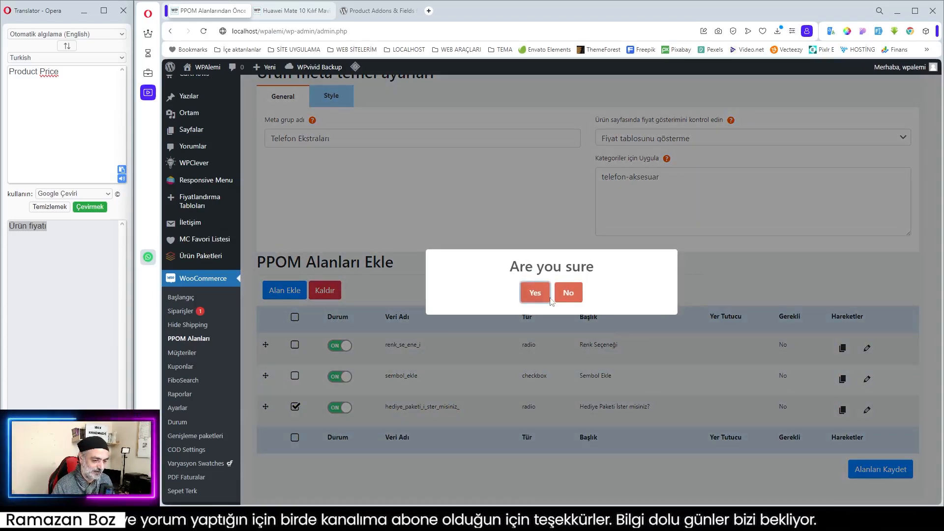
pyautogui.click(535, 293)
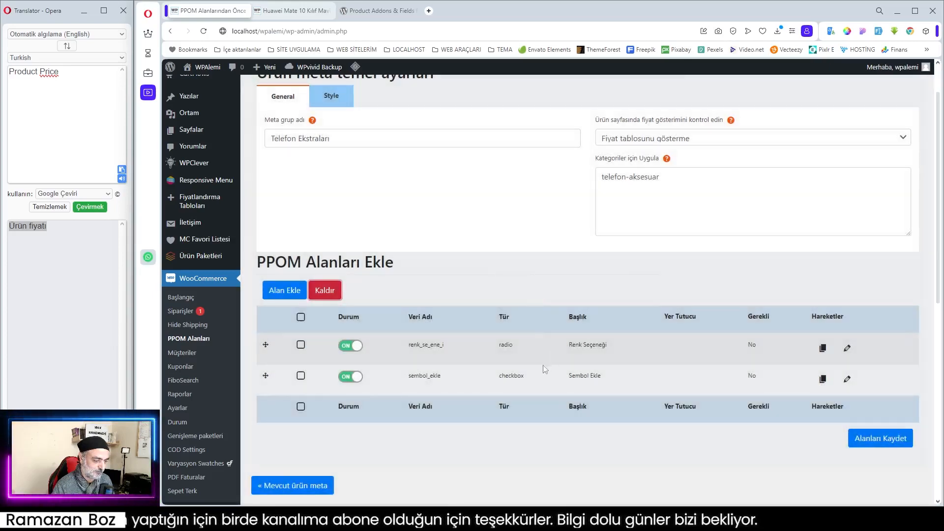
# - Create a radio field titled "Hediye paketi ister misiniz?" with the description "Hediye paketleri ücretlidir."
pyautogui.click(284, 290)
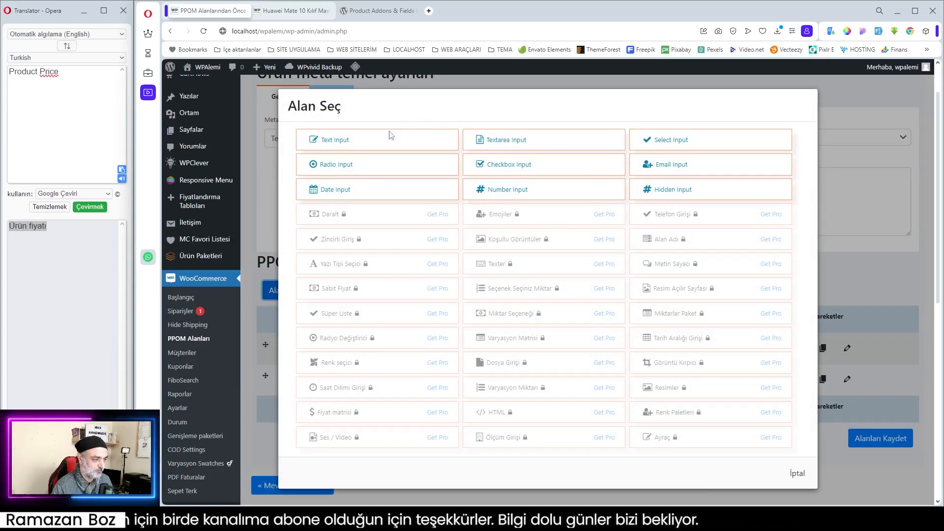
pyautogui.click(334, 167)
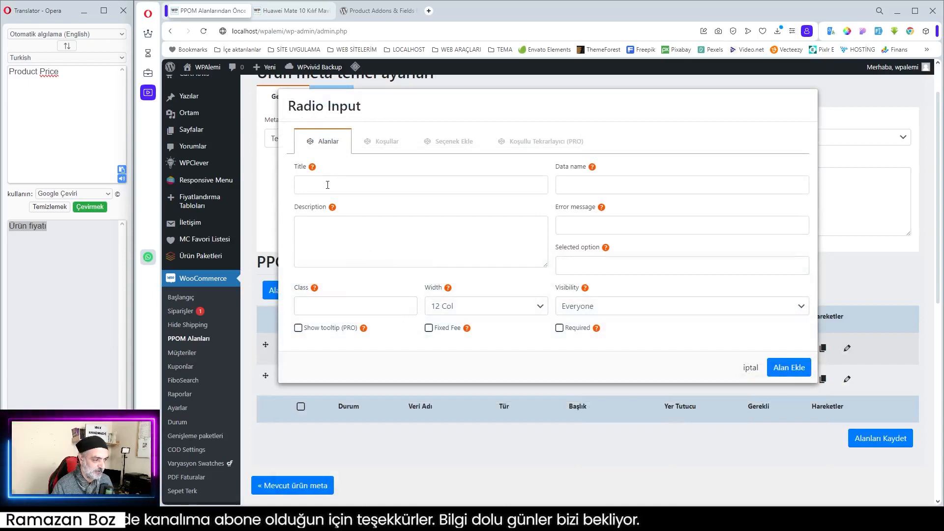
pyautogui.click(327, 185)
pyautogui.write('He')
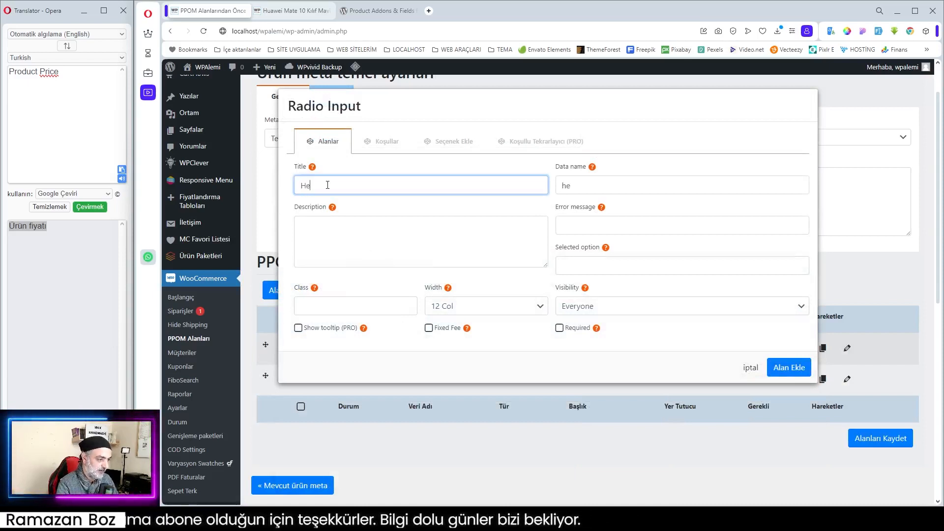
pyautogui.write('diye paketi')
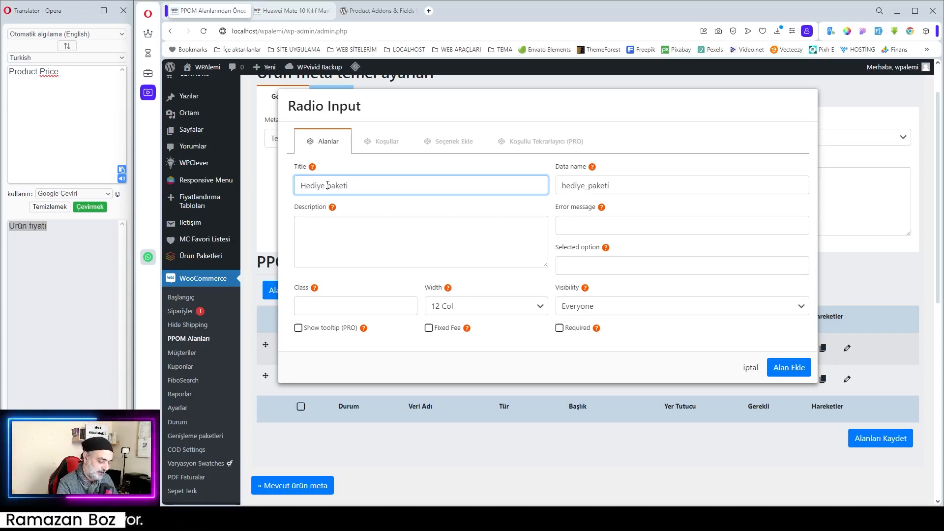
pyautogui.write('ister')
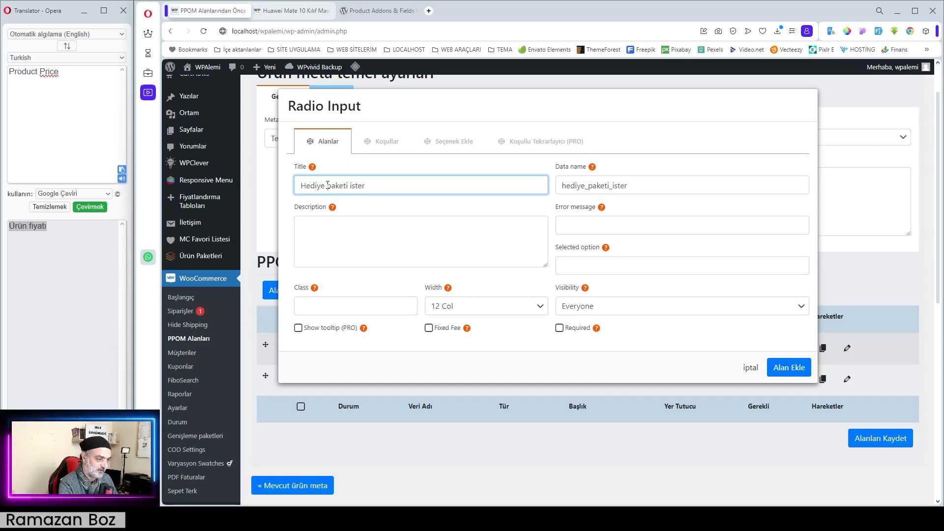
pyautogui.write(' misiniz?')
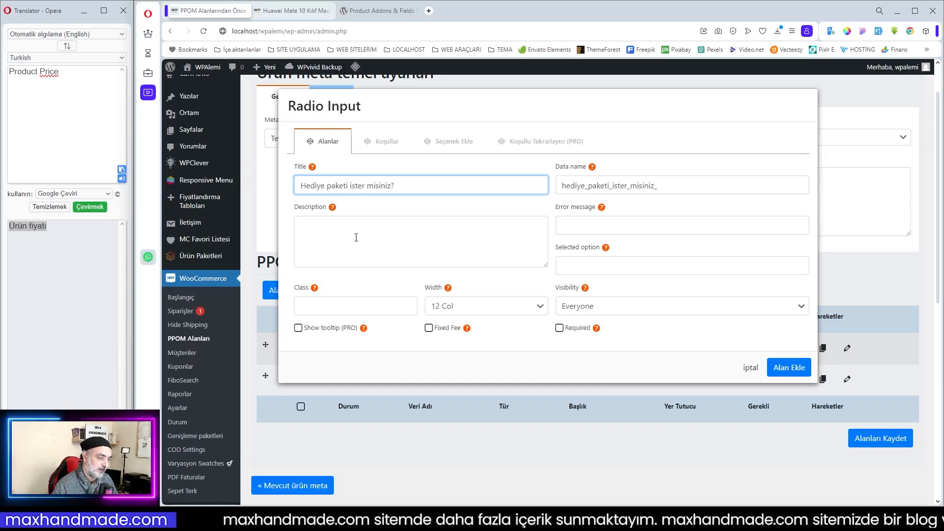
pyautogui.click(356, 238)
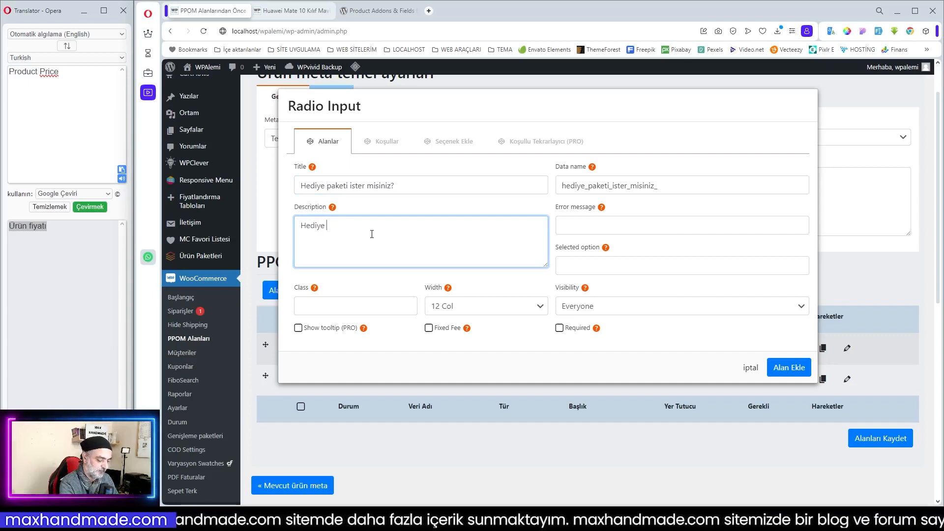
pyautogui.write('Hediye paketleri ')
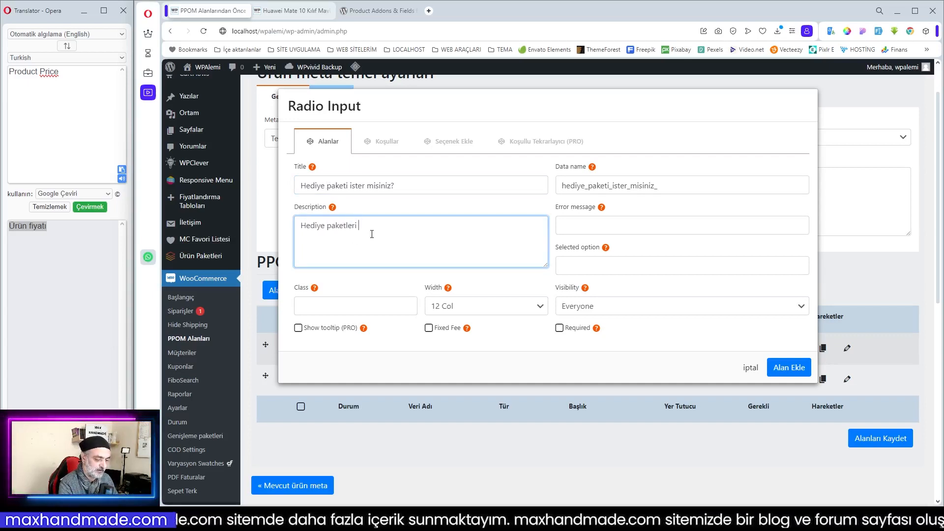
pyautogui.write('ücretlidir.')
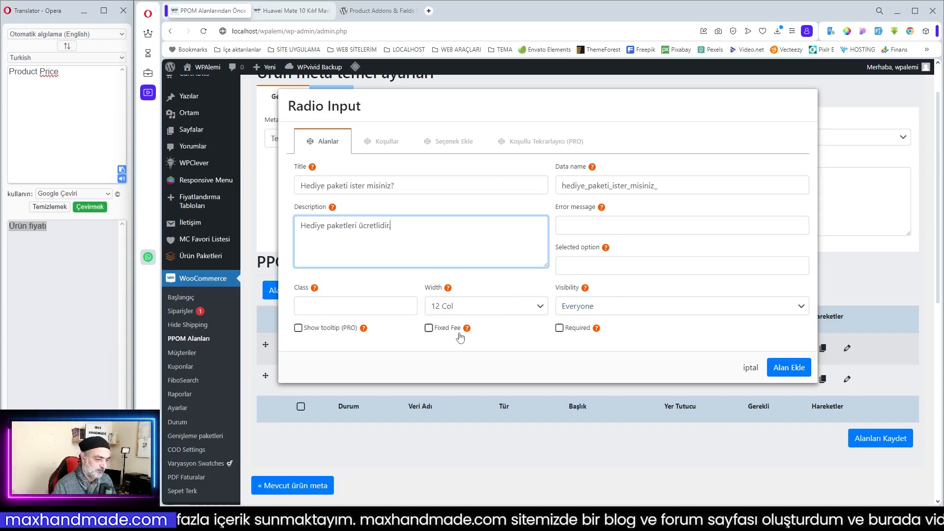
# - Give the gift package field a first option named "Evet. Hediye paketi istiyorum." without a price
pyautogui.click(468, 145)
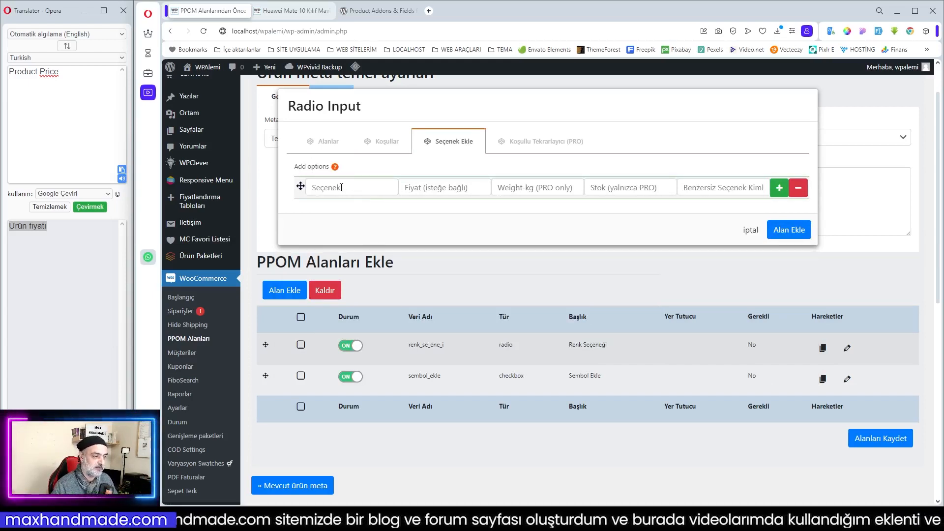
pyautogui.click(337, 188)
pyautogui.write('Eve')
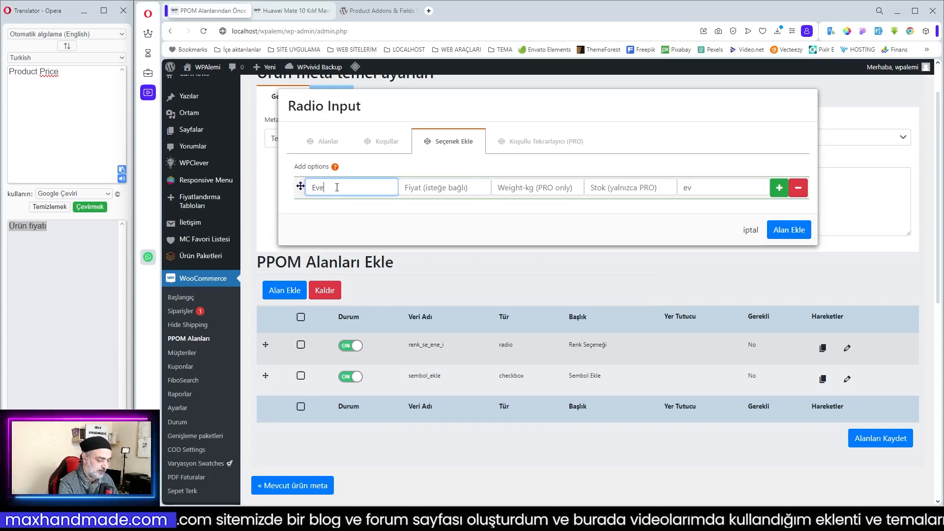
pyautogui.write('t. Hedi')
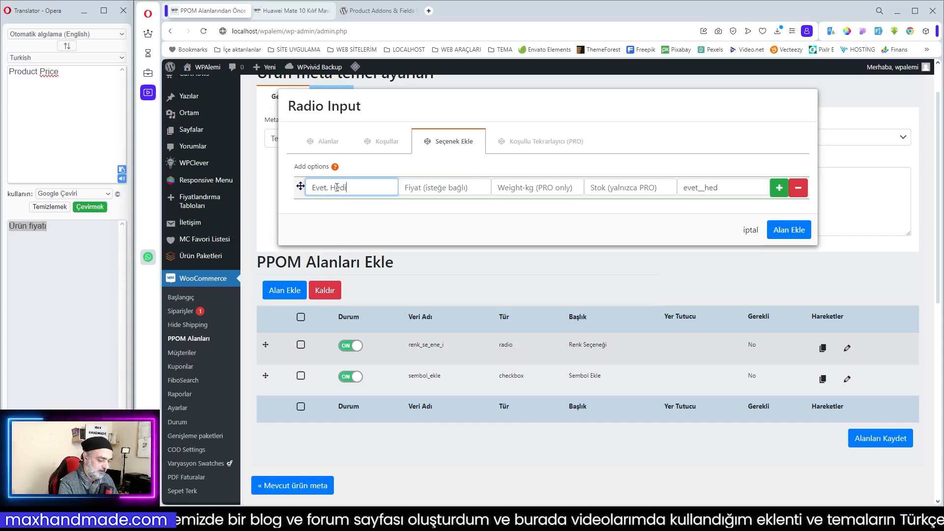
pyautogui.write('ye paketi')
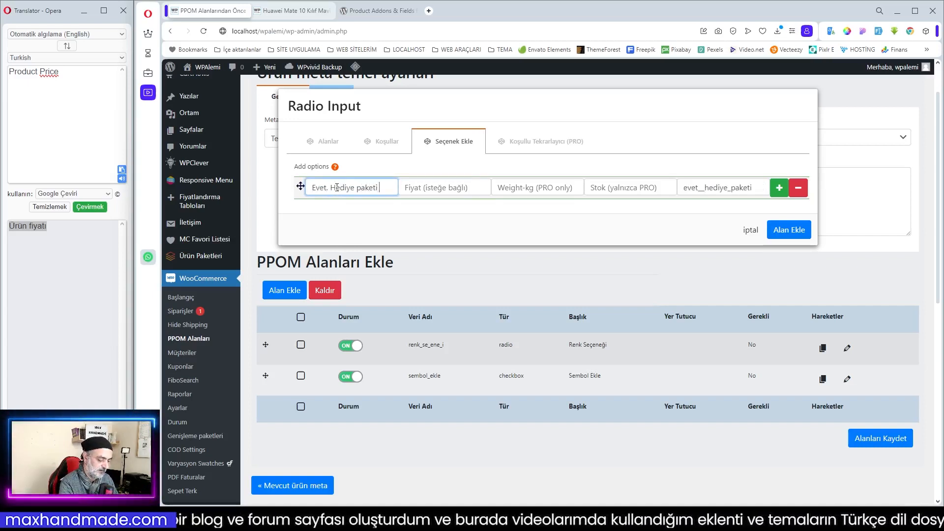
pyautogui.write(' istiyorum.')
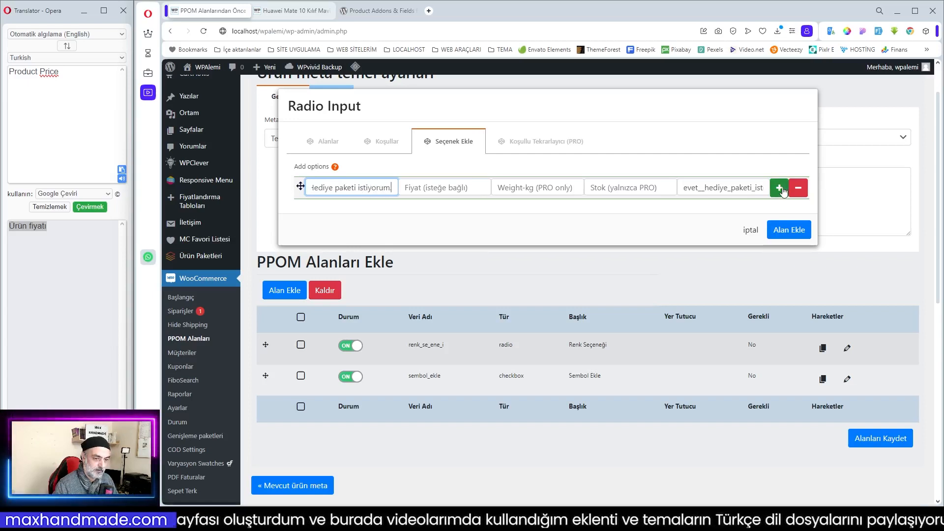
# - Duplicate the first option as a "Hayır. Hediye paketi" answer and add the radio field to the group
pyautogui.click(780, 190)
pyautogui.moveTo(325, 218); pyautogui.dragTo(297, 218)
pyautogui.write('Hayır. Hediye paketi isti')
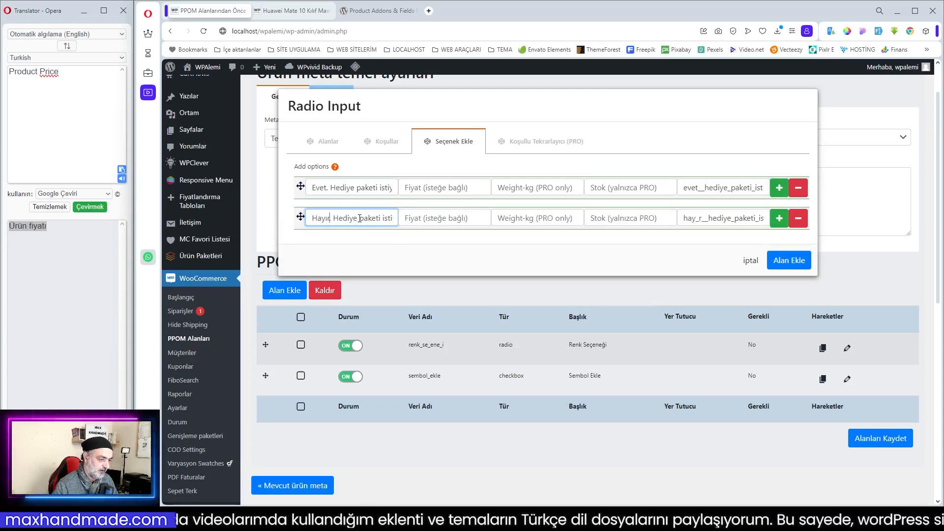
pyautogui.moveTo(359, 219); pyautogui.dragTo(423, 220)
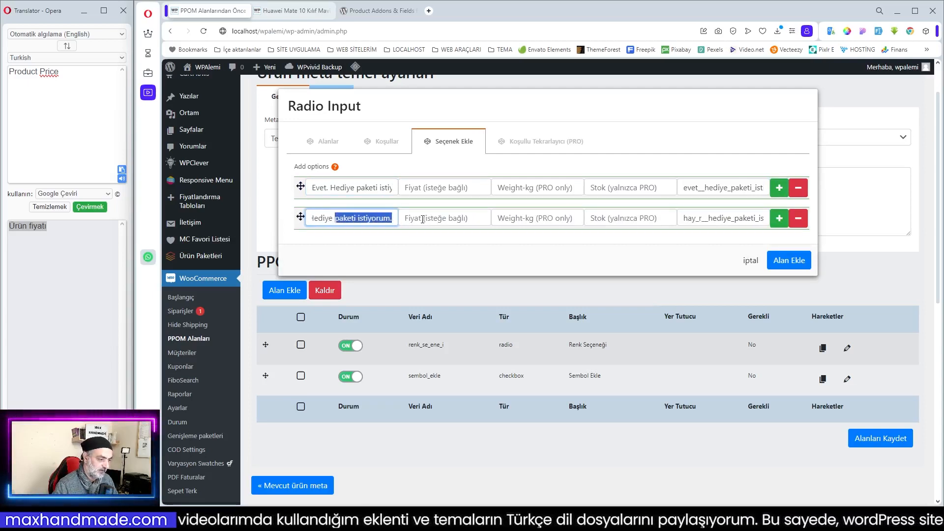
pyautogui.click(789, 260)
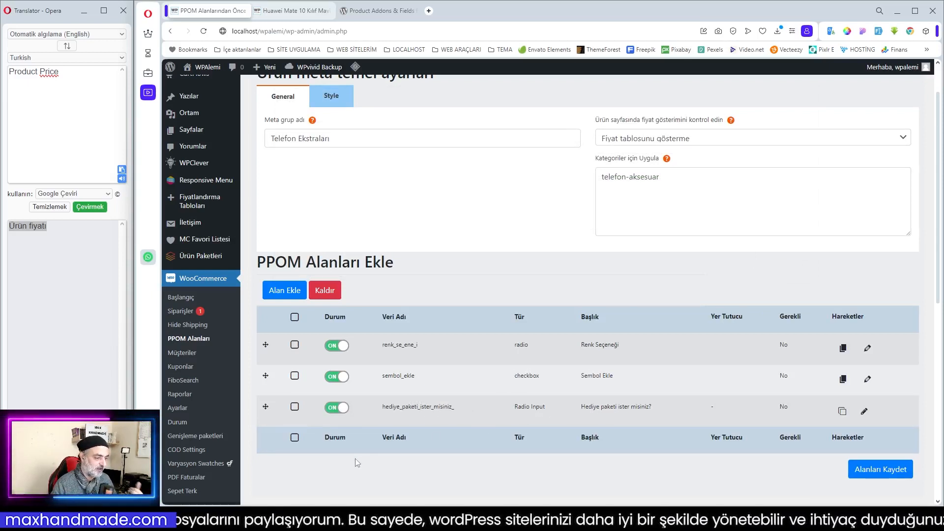
# - Create another radio field titled "Hediye Paketleri" and enable its Fixed Fee setting
pyautogui.scroll(1, 425, 406)
pyautogui.scroll(-1, 285, 339)
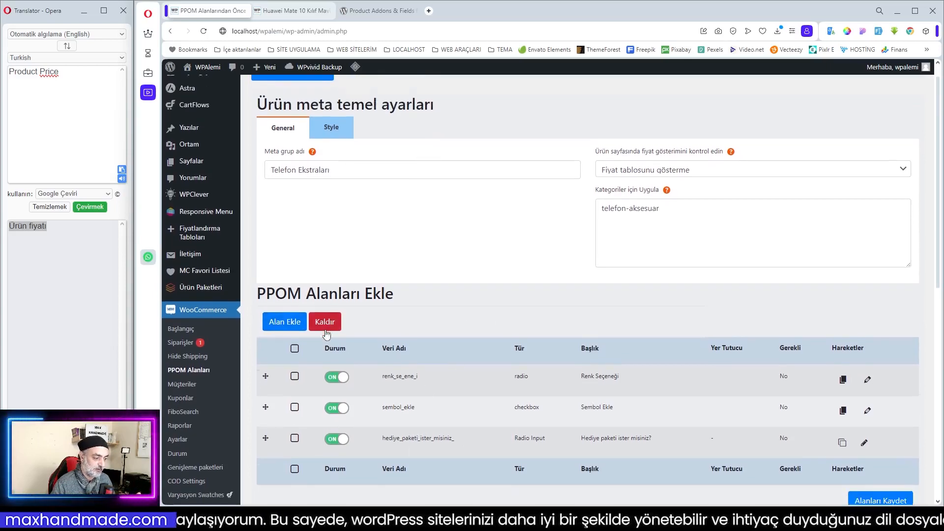
pyautogui.click(284, 291)
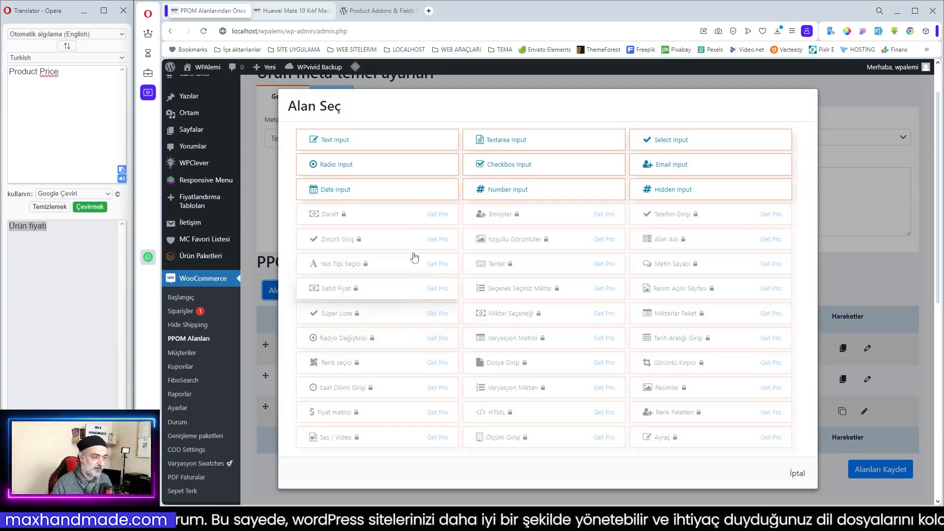
pyautogui.click(340, 164)
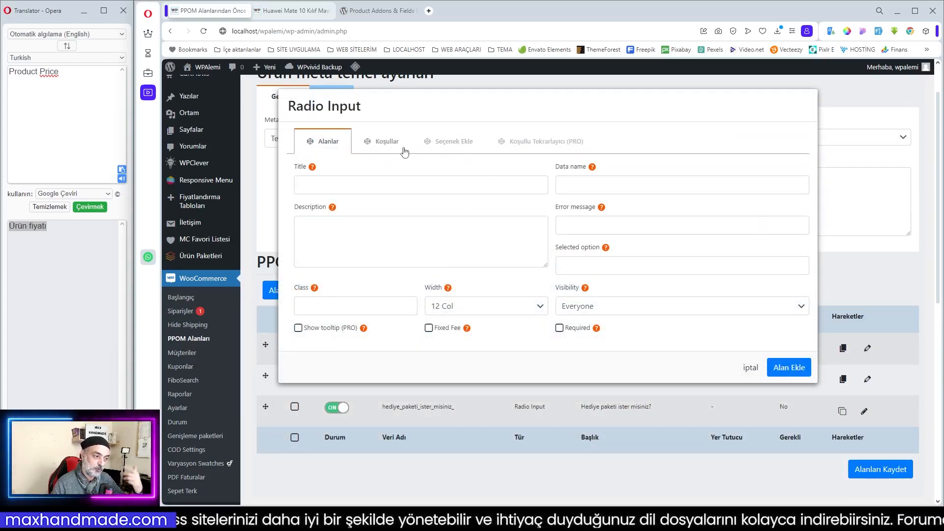
pyautogui.click(335, 185)
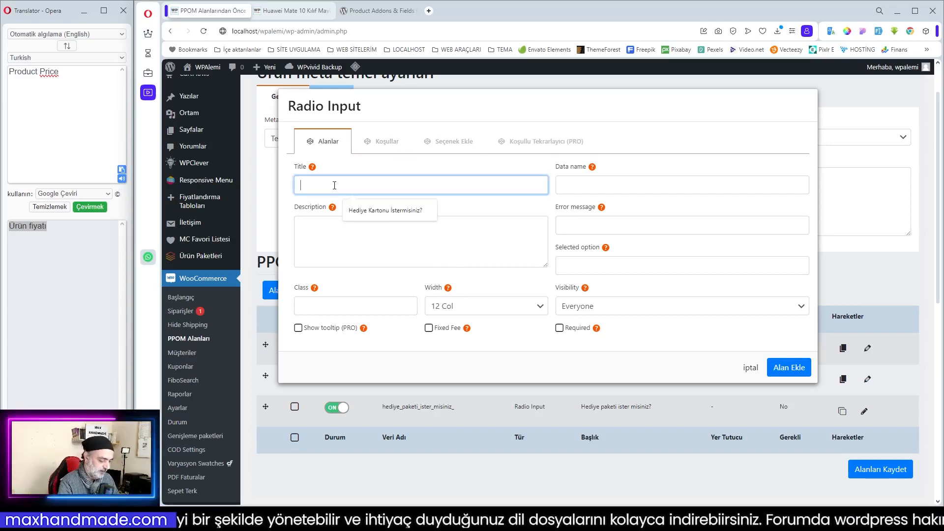
pyautogui.write('Hedi')
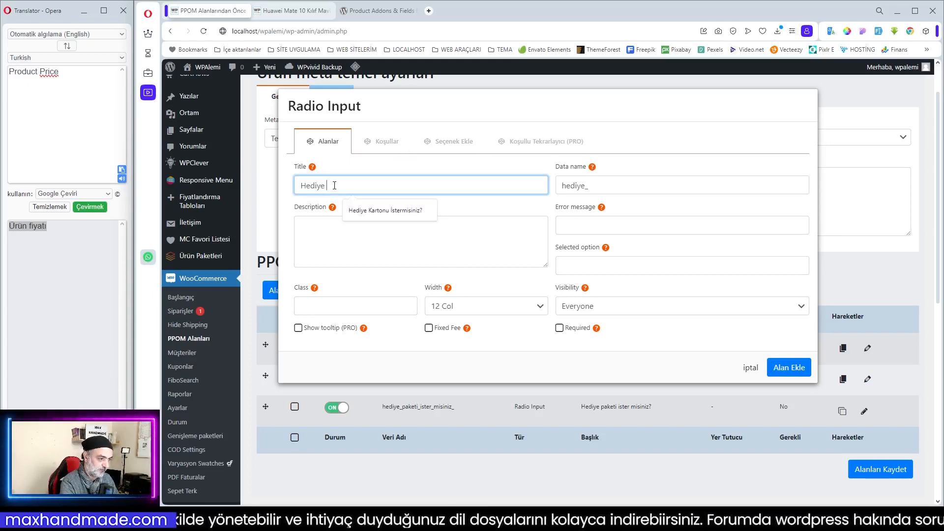
pyautogui.write('ye Paketleri')
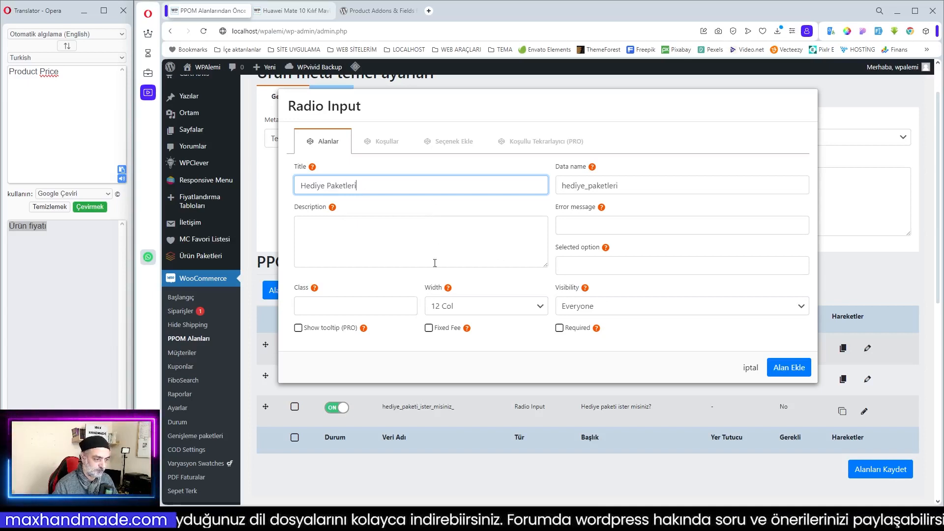
pyautogui.click(430, 330)
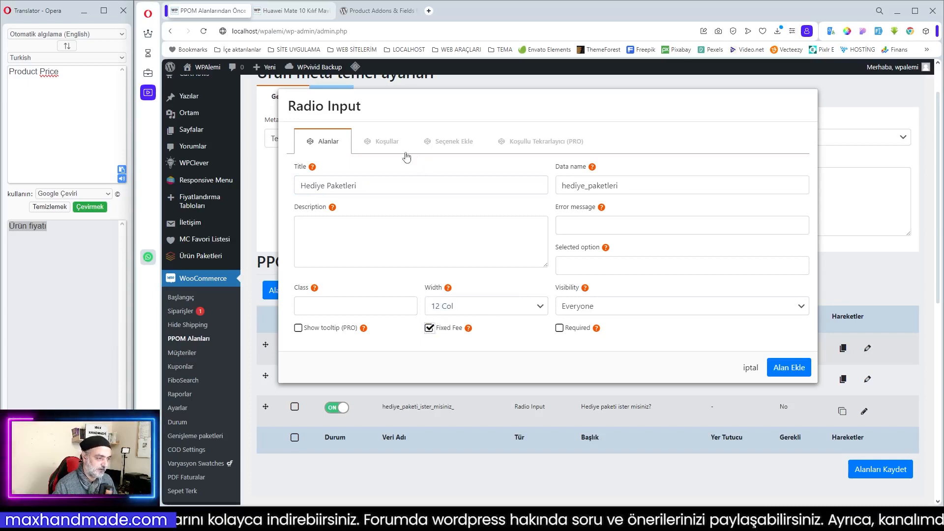
# - Give the Hediye Paketleri field a first option named "Kırmızı fiyonk" with a price of 10
pyautogui.click(457, 143)
pyautogui.click(330, 188)
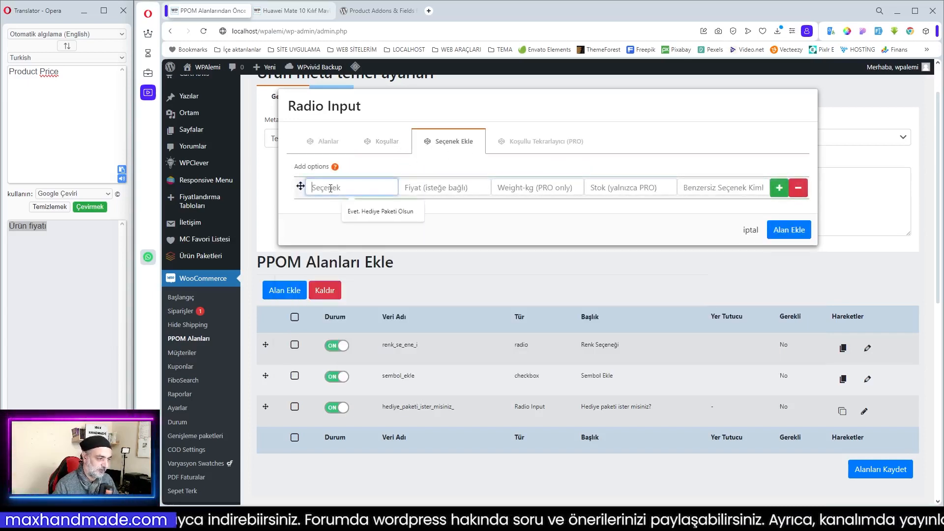
pyautogui.write('Kırmızı')
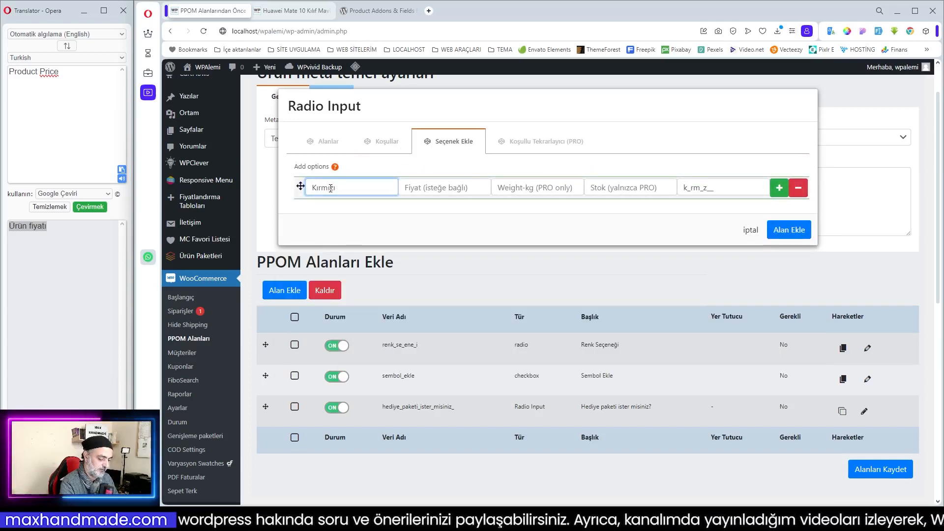
pyautogui.write(' fiy')
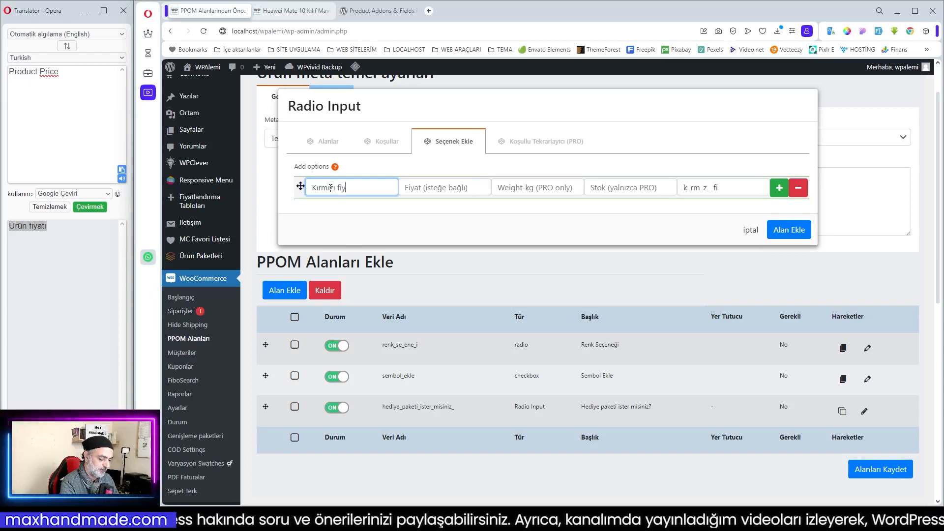
pyautogui.write('onk')
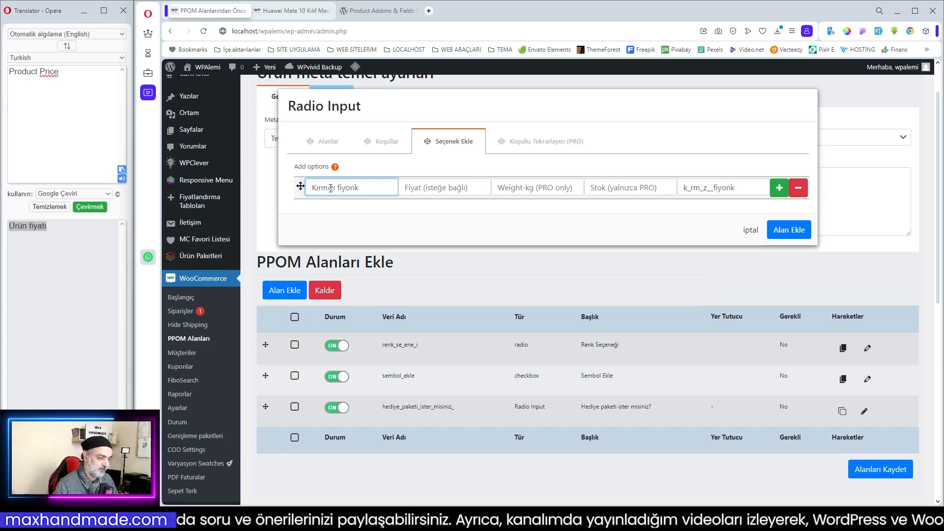
pyautogui.click(435, 190)
pyautogui.write('10')
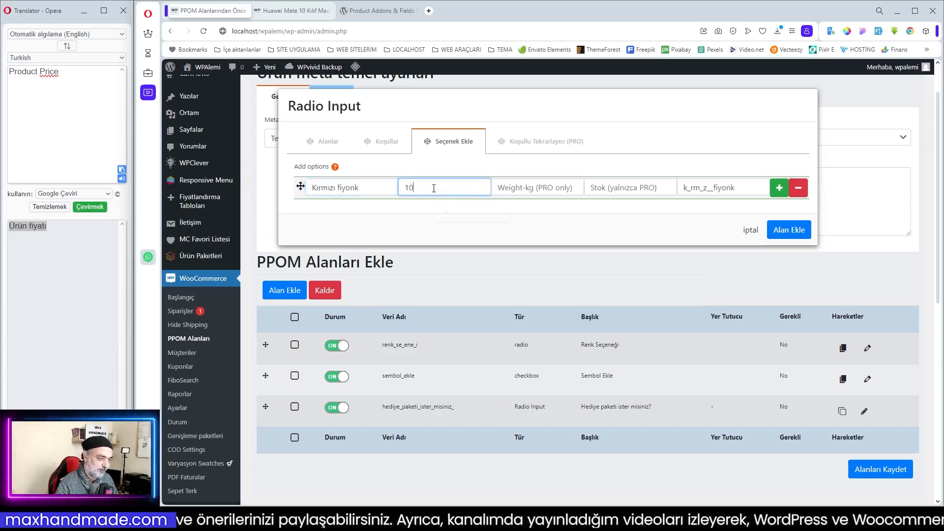
# - Duplicate the Kırmızı fiyonk option with its price of 10 and rename the copy as "Mor fiyonk"
pyautogui.click(779, 188)
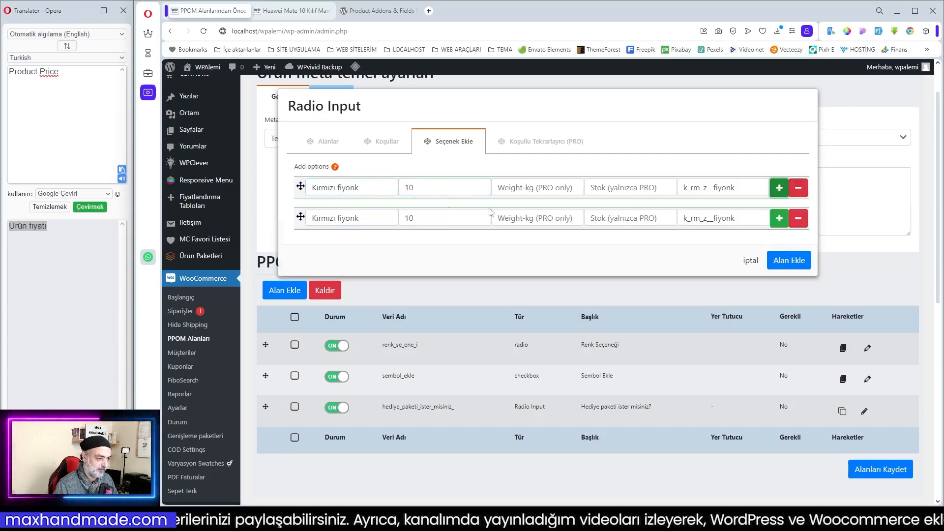
pyautogui.click(343, 219)
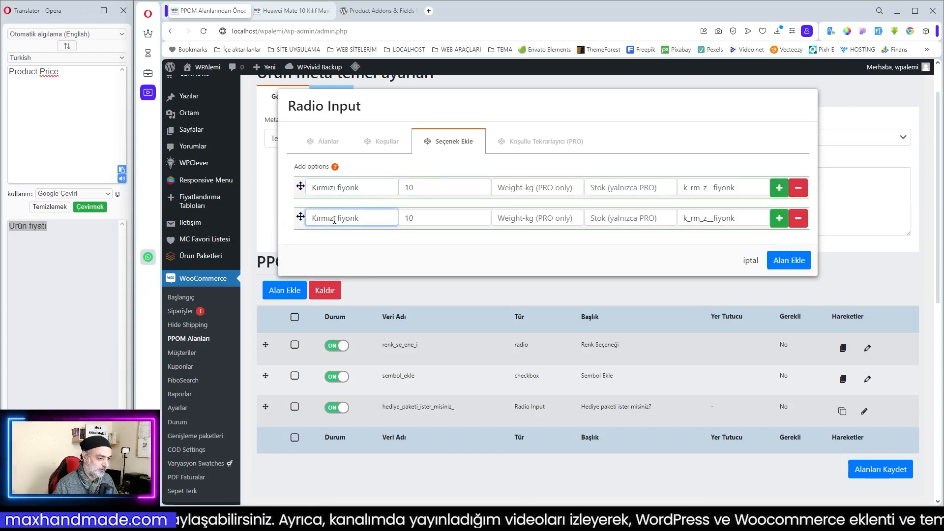
pyautogui.moveTo(336, 219); pyautogui.dragTo(267, 220)
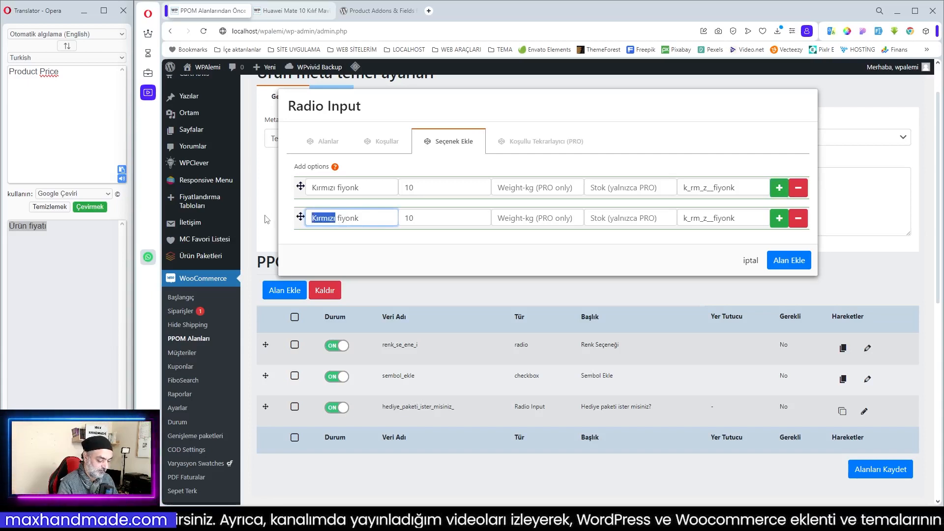
pyautogui.write('Mor')
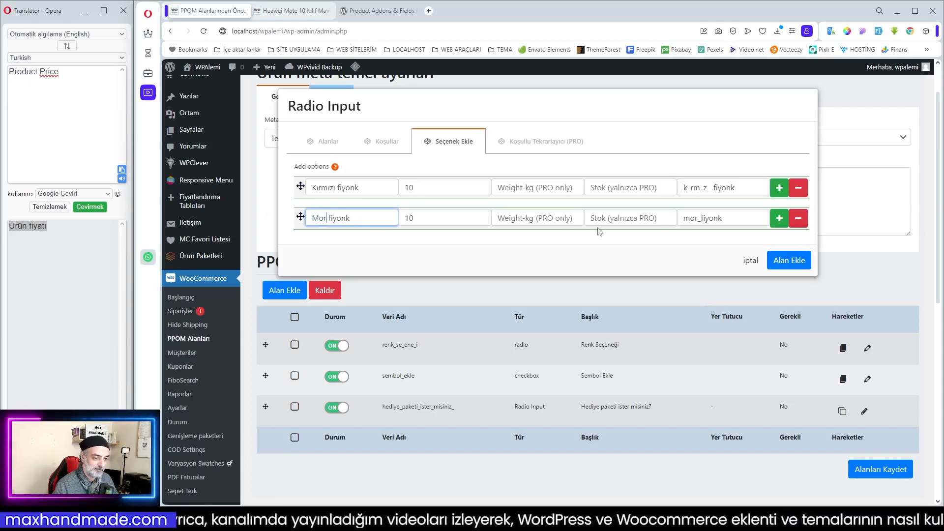
# - Duplicate the Mor fiyonk option with its price of 10 and rename the copy as "Pembe fiyonk"
pyautogui.click(779, 218)
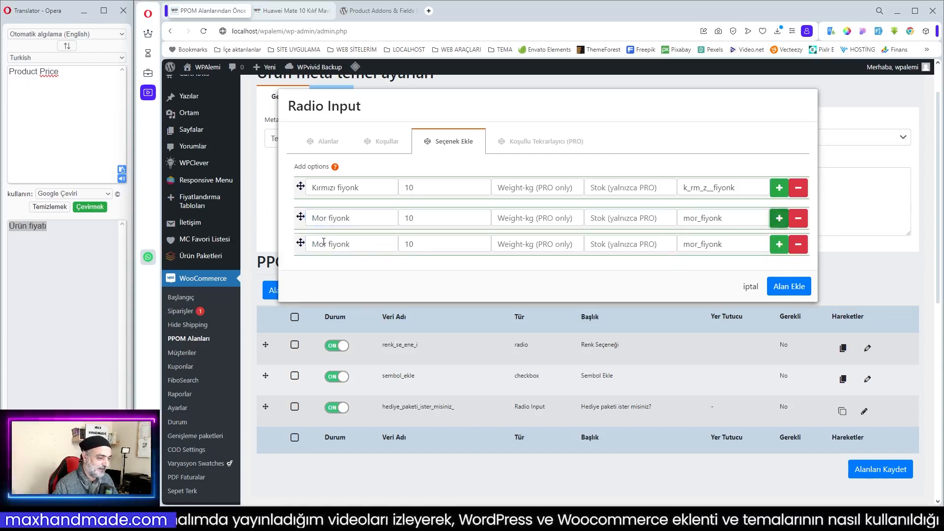
pyautogui.moveTo(326, 244); pyautogui.dragTo(257, 249)
pyautogui.write('Pe')
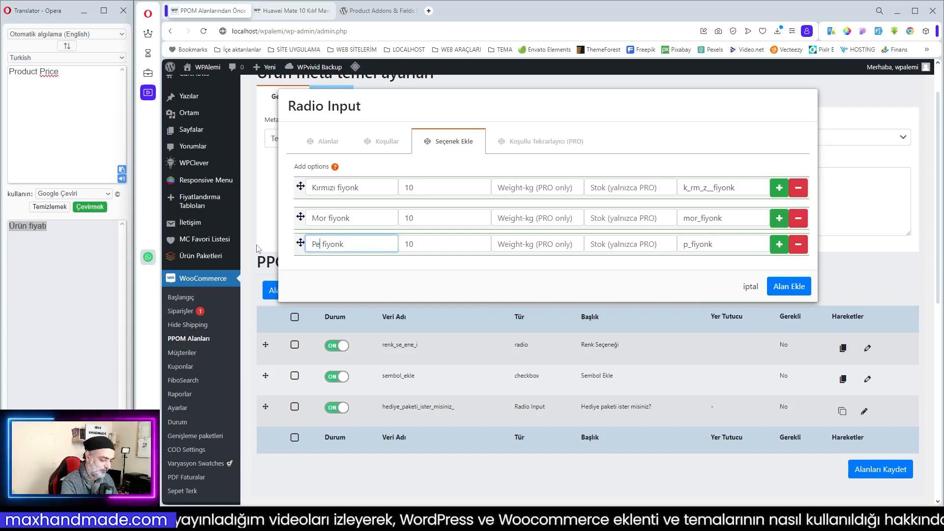
pyautogui.write('mbe')
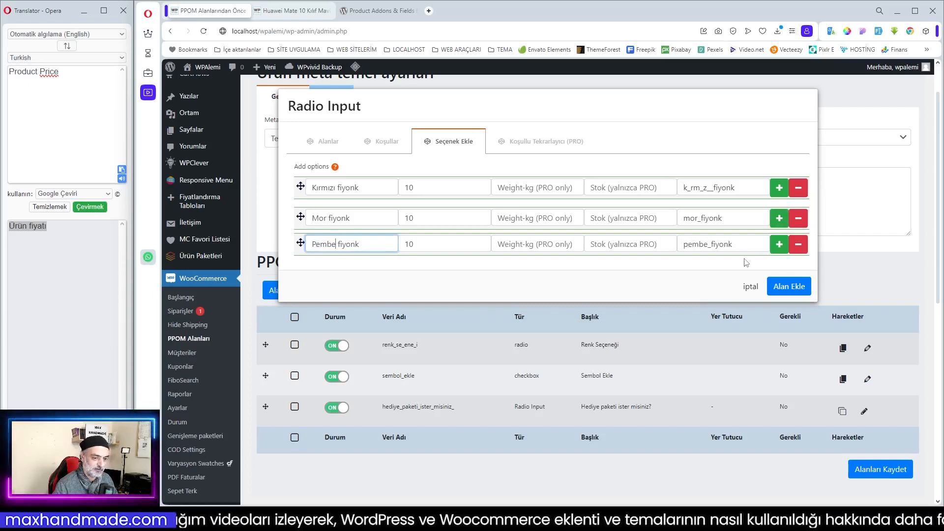
pyautogui.moveTo(419, 218); pyautogui.dragTo(375, 218)
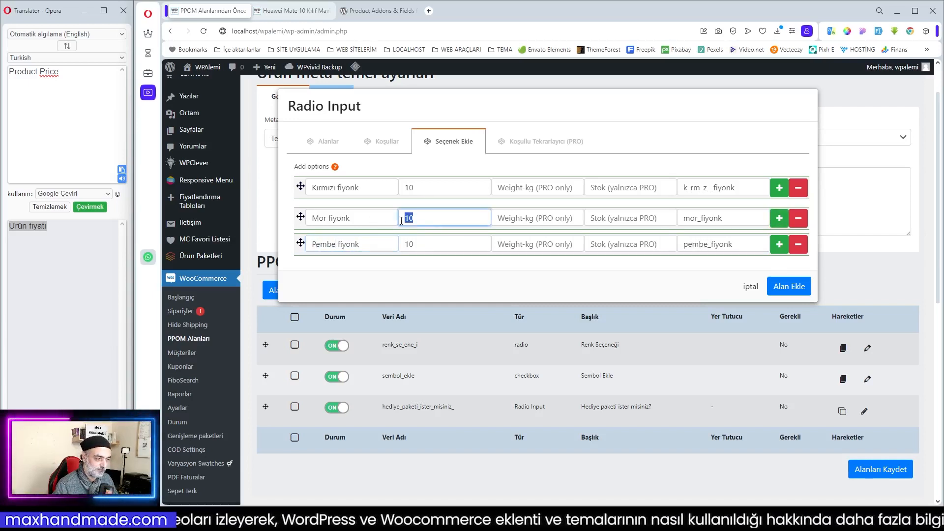
# - Duplicate the Pembe fiyonk option, rename the copy as "Mavi fiyonk" and add the Hediye Paketleri field to the group
pyautogui.click(781, 244)
pyautogui.moveTo(335, 270); pyautogui.dragTo(261, 270)
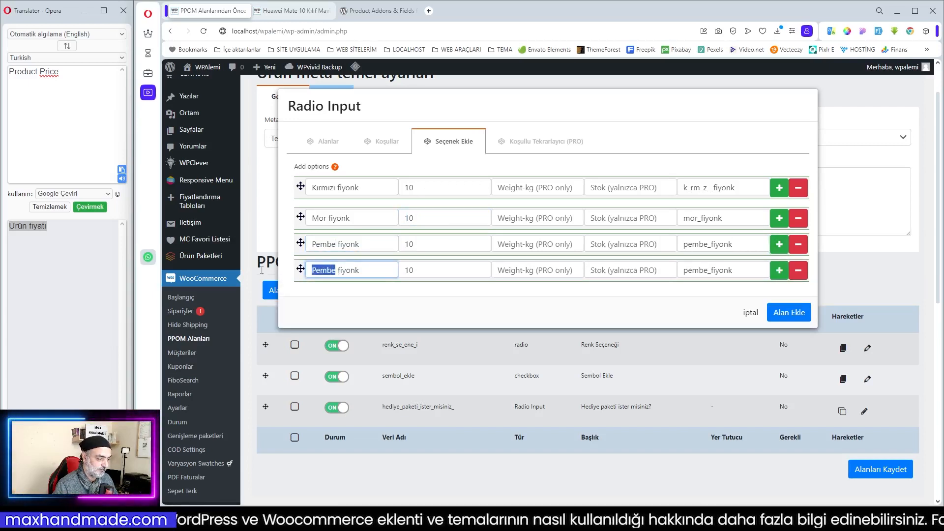
pyautogui.write('Mav')
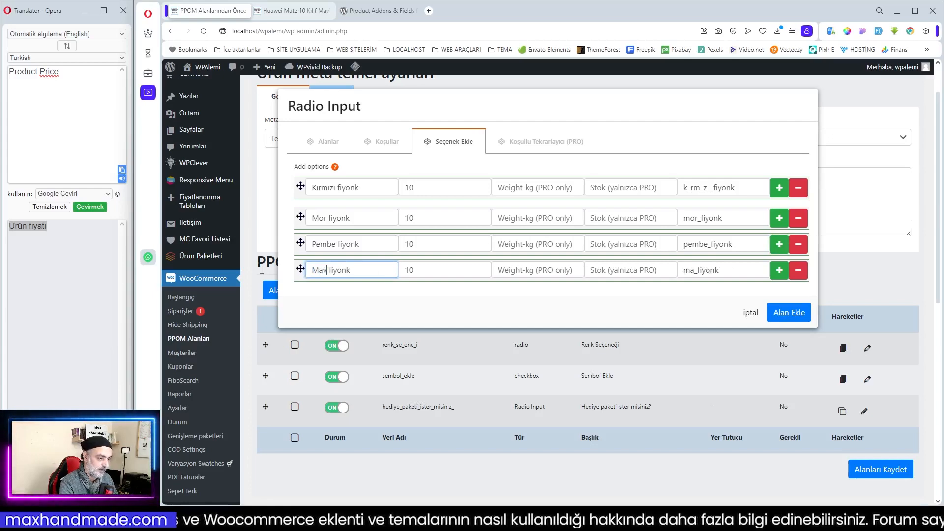
pyautogui.write('i')
pyautogui.click(788, 313)
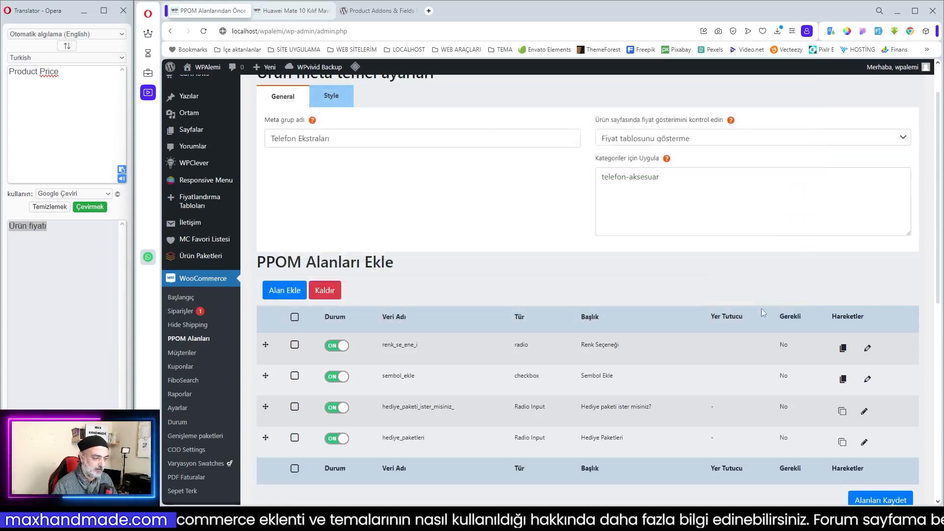
# - Enable a condition that shows the Hediye Paketleri field when "Hediye paketi ister misiniz?" is "Evet. Hediye paketi istiyorum." and update the field
pyautogui.click(866, 444)
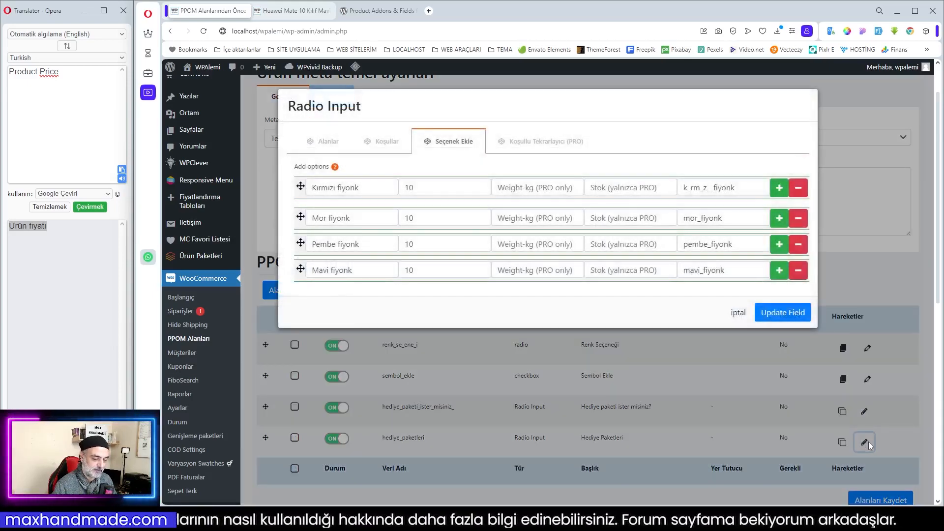
pyautogui.click(388, 144)
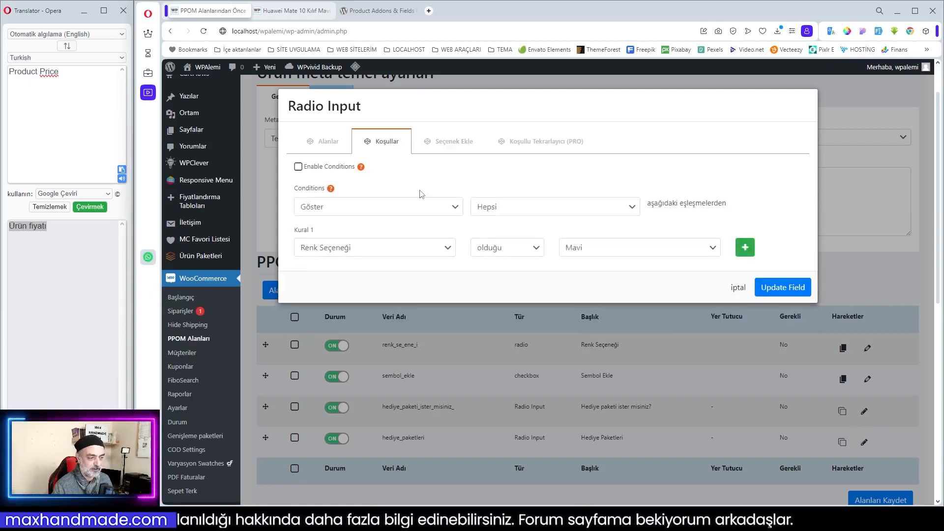
pyautogui.click(401, 249)
pyautogui.click(428, 261)
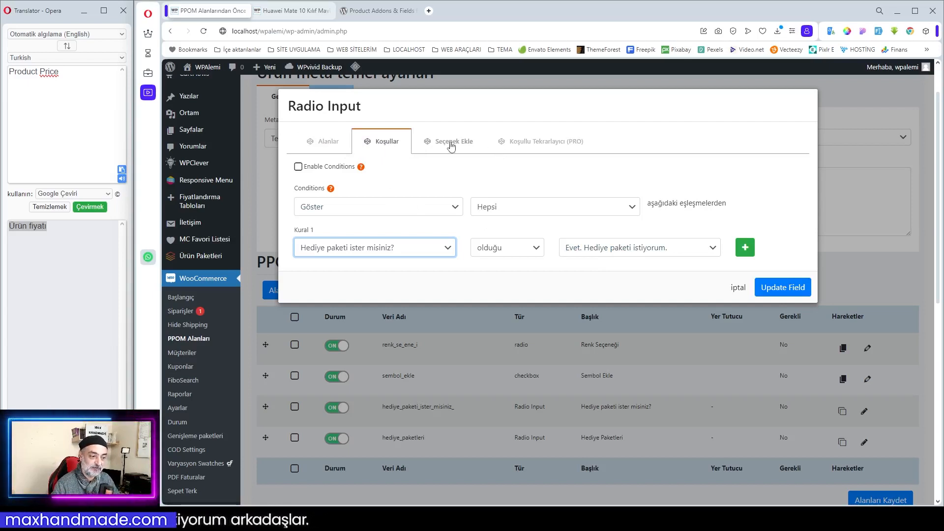
pyautogui.click(299, 166)
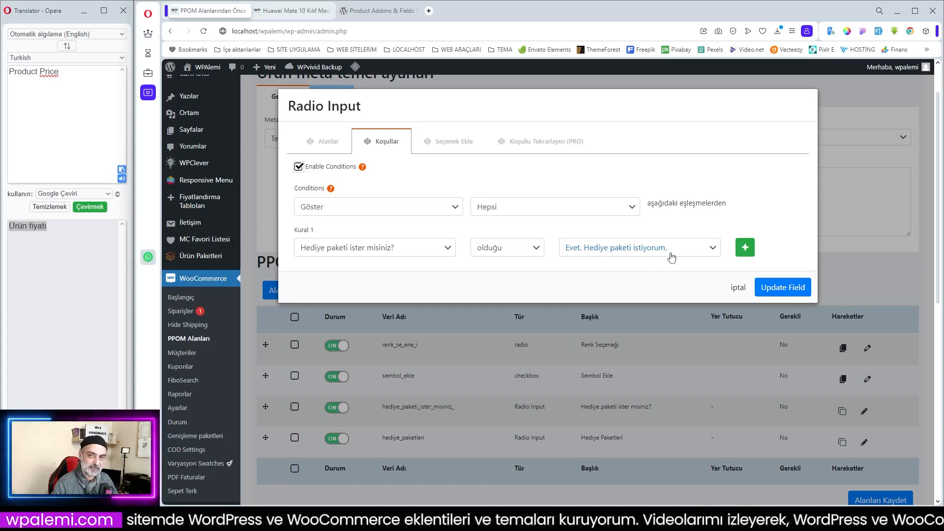
pyautogui.click(785, 290)
# - Save the fields of the Telefon Ekstraları group
pyautogui.scroll(-3, 891, 384)
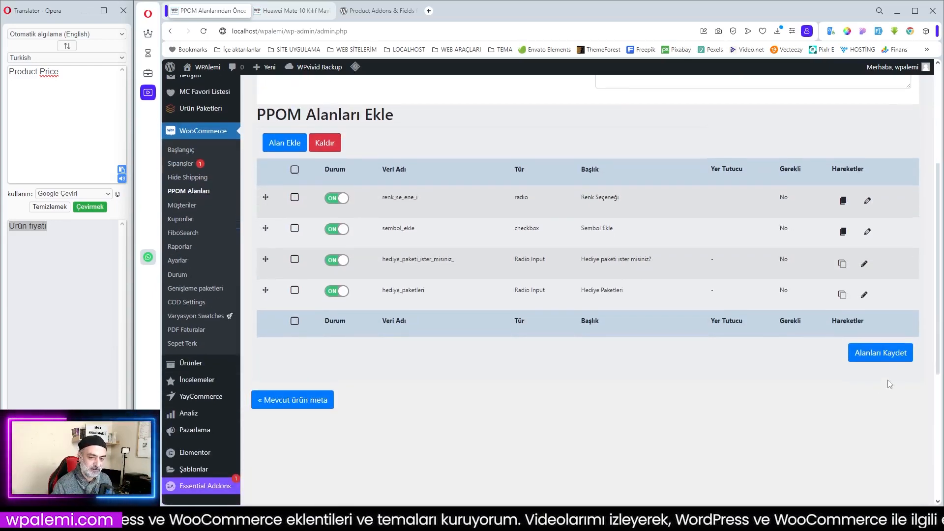
pyautogui.click(883, 354)
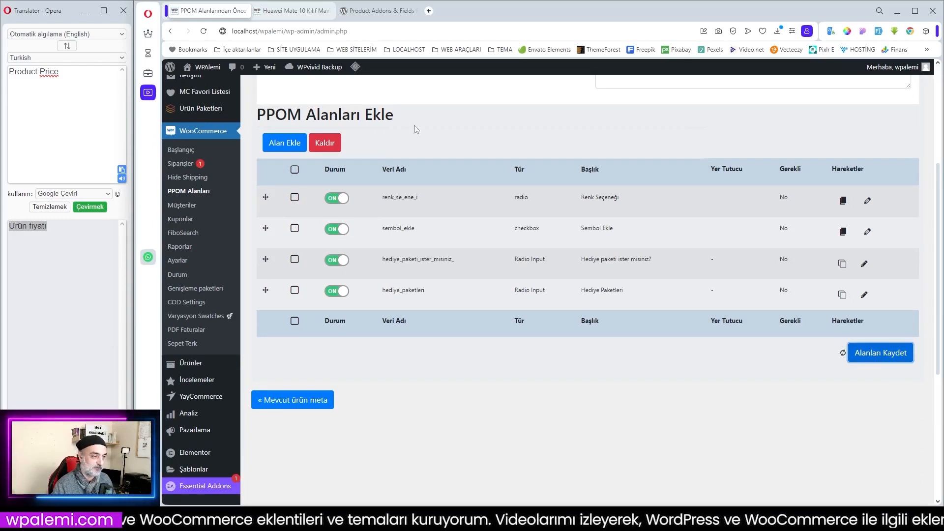
pyautogui.click(283, 11)
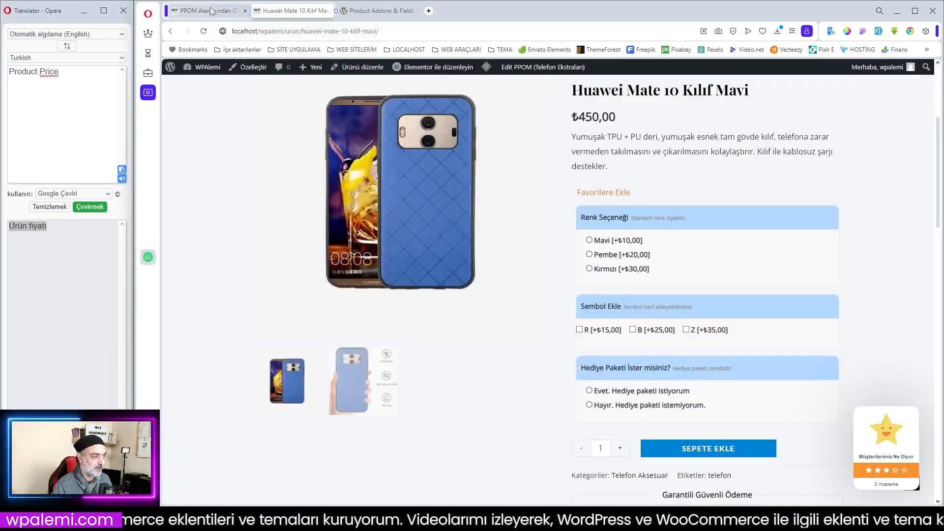
pyautogui.click(211, 11)
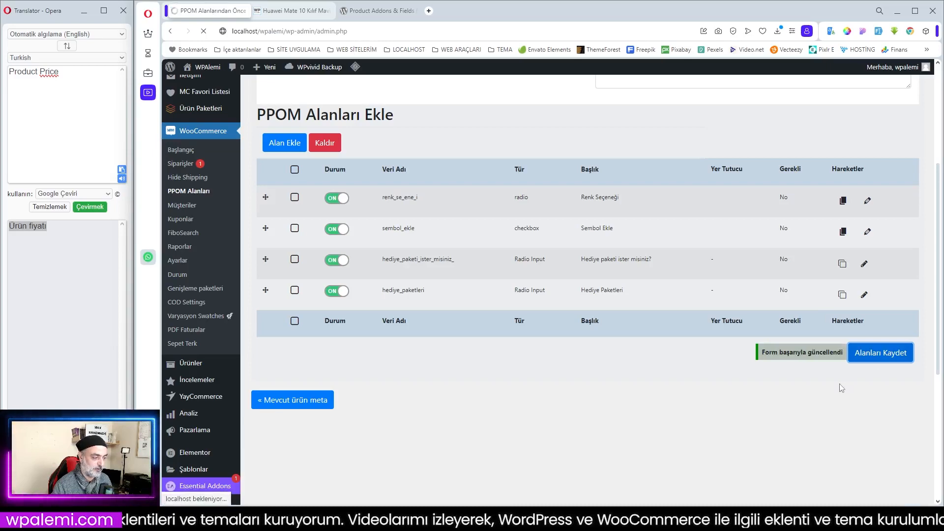
# - Reload the Huawei Mate 10 product page and test the gift package question with the "Hayır" and "Evet" answers
pyautogui.click(287, 11)
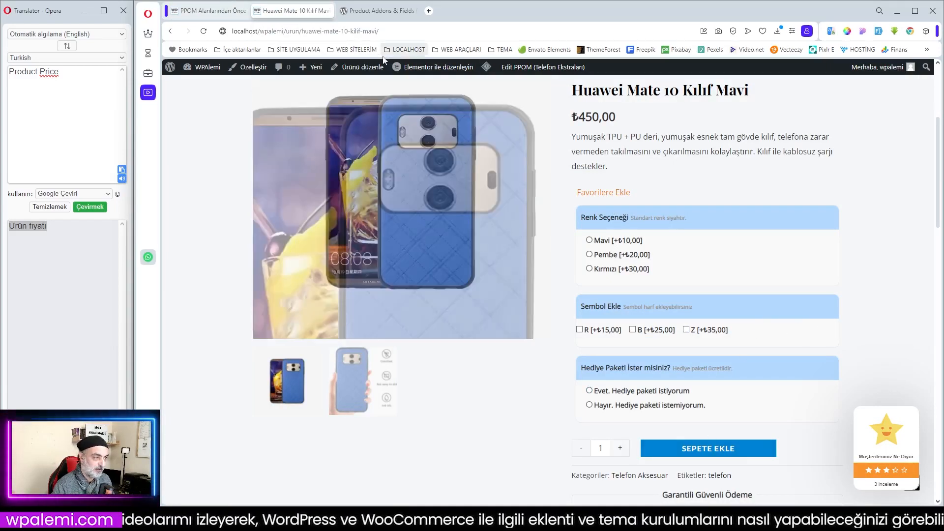
pyautogui.press('F5')
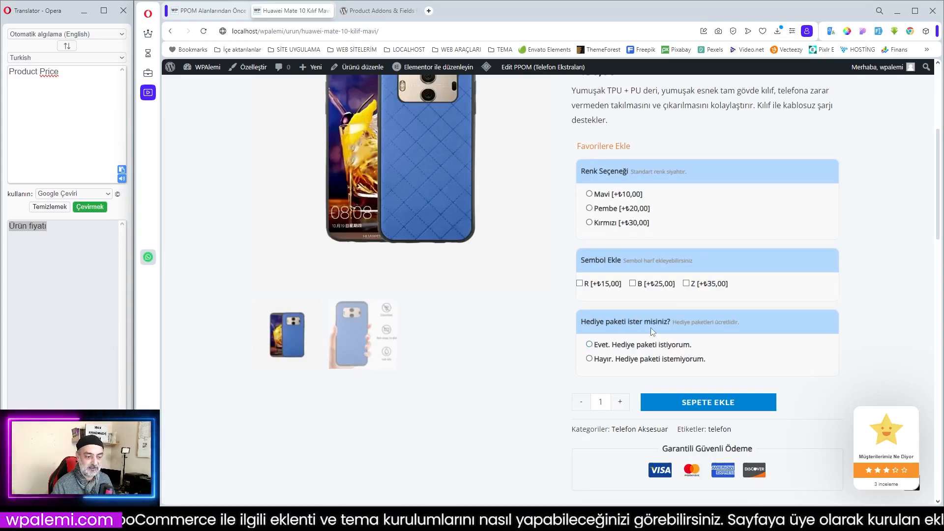
pyautogui.click(589, 359)
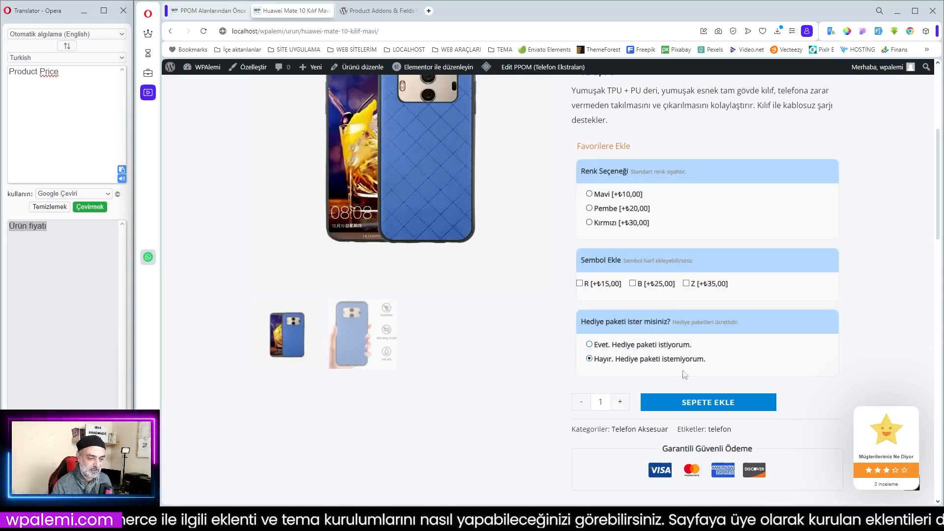
pyautogui.click(594, 346)
# - Try the different ribbon options under Hediye Paketleri, ending on Kırmızı fiyonk, and look over the product page
pyautogui.scroll(-2, 683, 361)
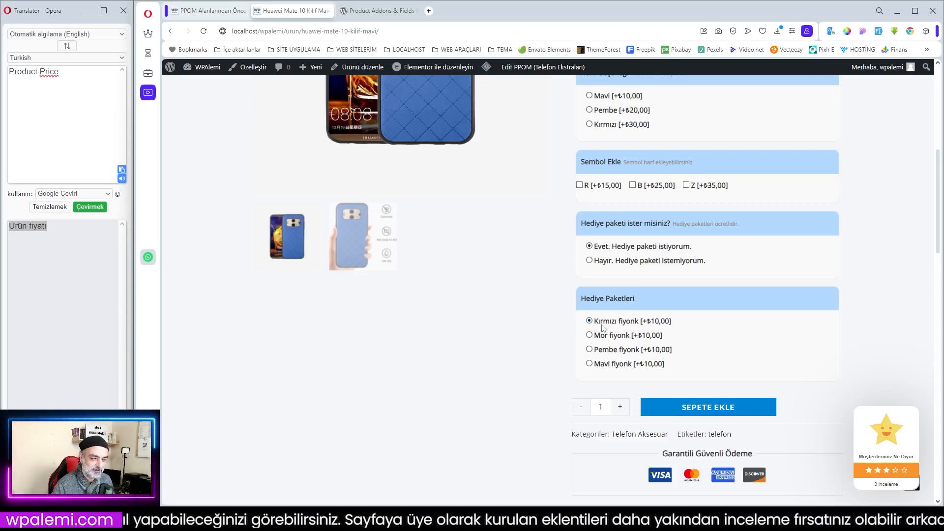
pyautogui.click(589, 335)
pyautogui.click(589, 349)
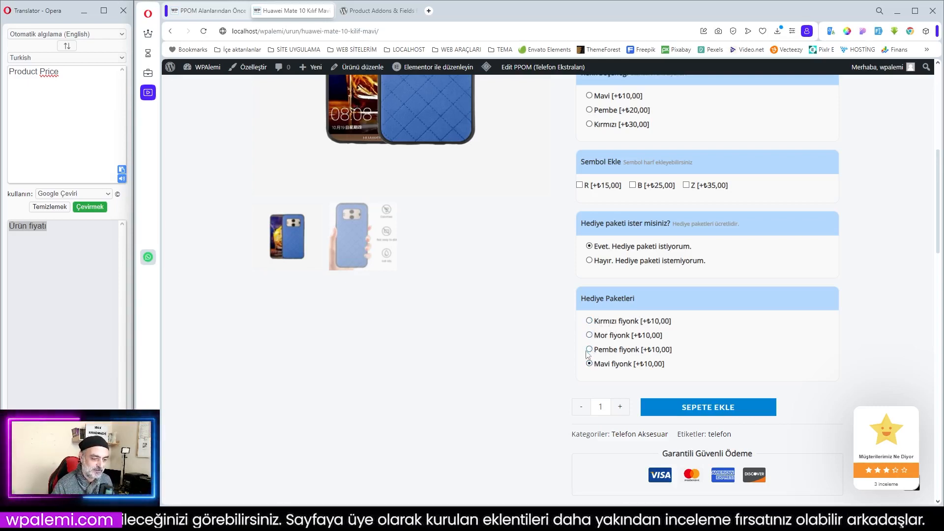
pyautogui.click(589, 321)
pyautogui.scroll(-3, 721, 351)
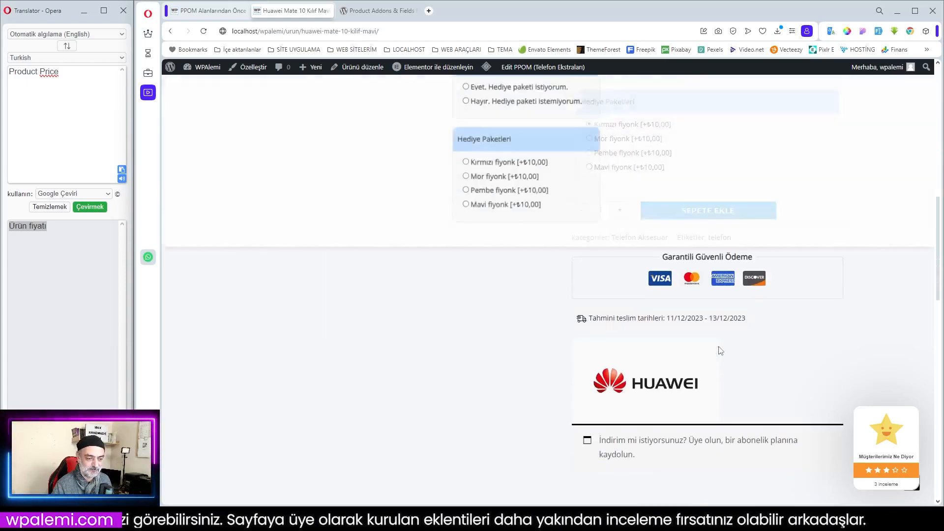
pyautogui.scroll(6, 721, 351)
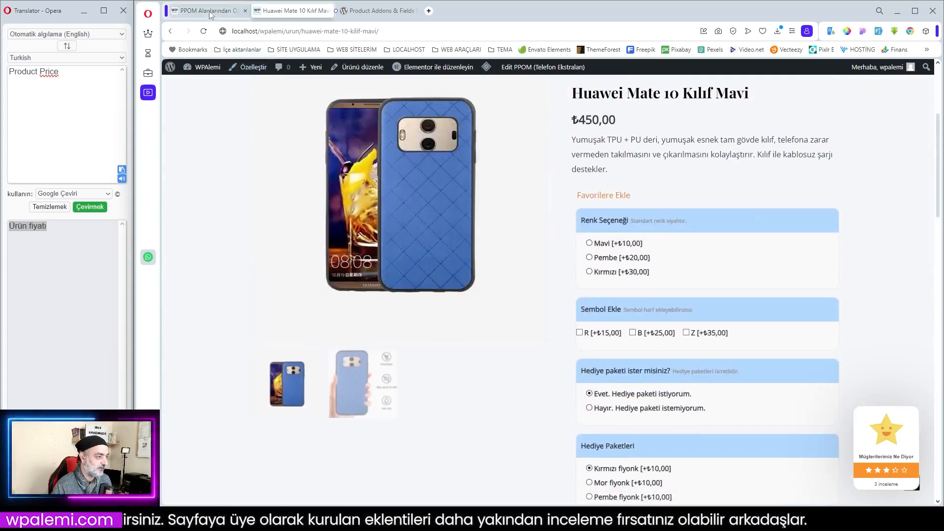
# - Set the group's product page price display to "Yalnızca seçeneğin toplamını göster" and save the fields
pyautogui.click(231, 10)
pyautogui.click(678, 188)
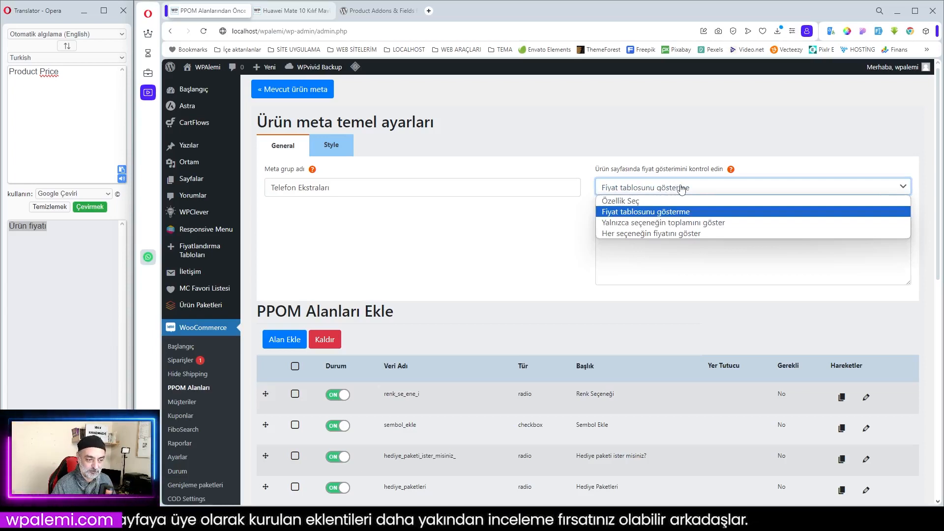
pyautogui.click(639, 224)
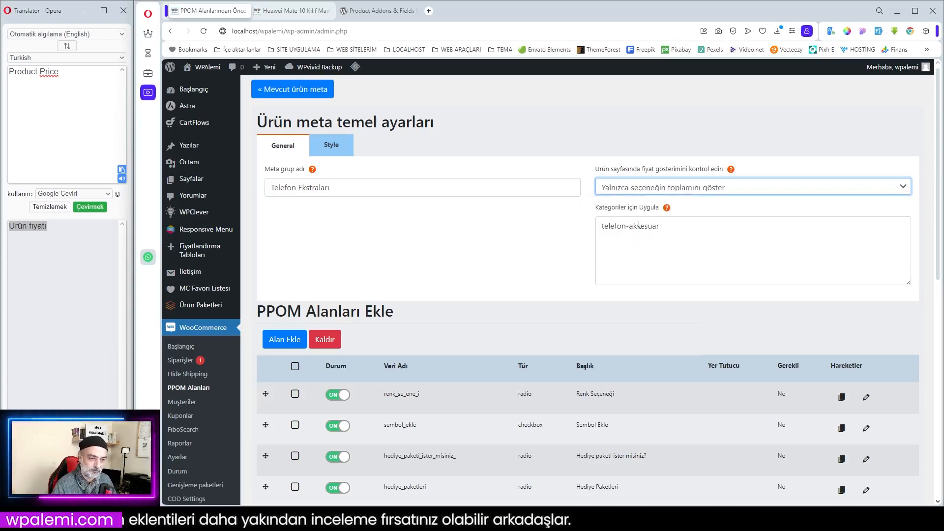
pyautogui.scroll(-5, 741, 341)
pyautogui.click(875, 305)
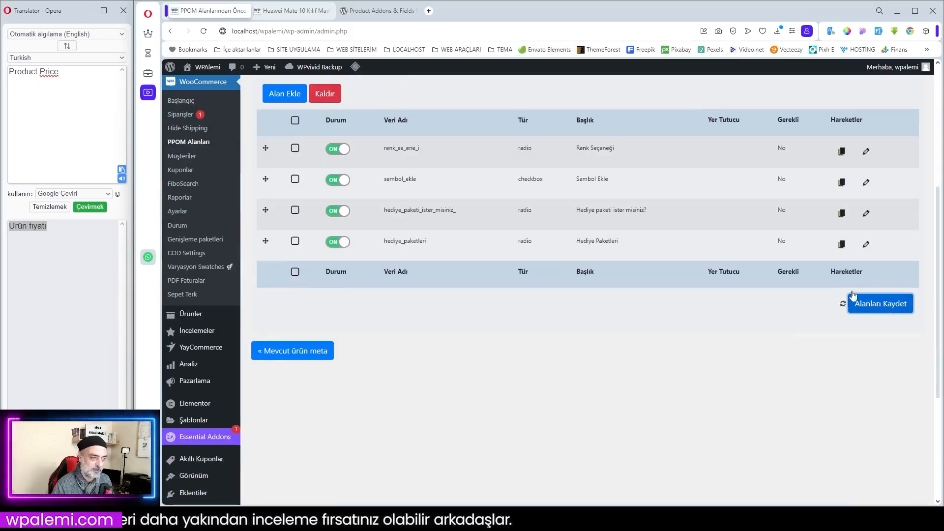
# - Reload the product page and test the price table with the Kırmızı colour and the symbols R, B and Z
pyautogui.click(289, 10)
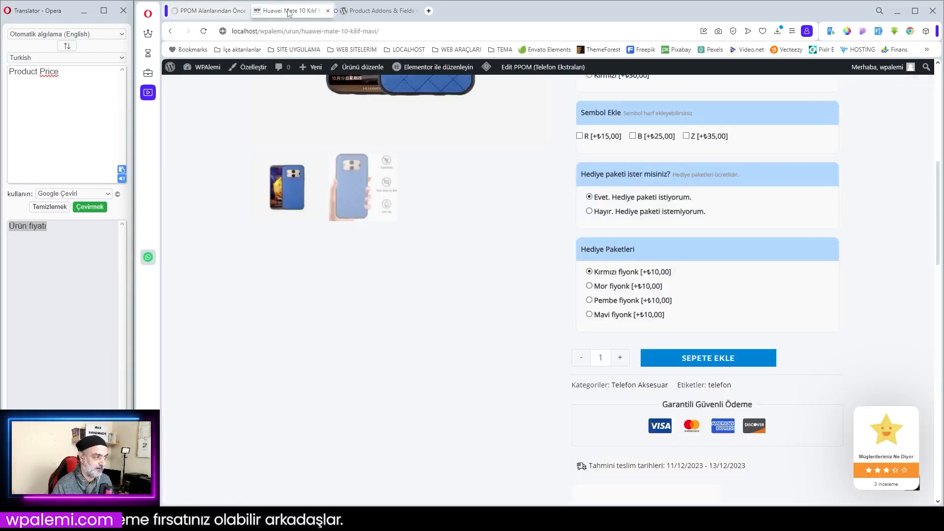
pyautogui.click(204, 31)
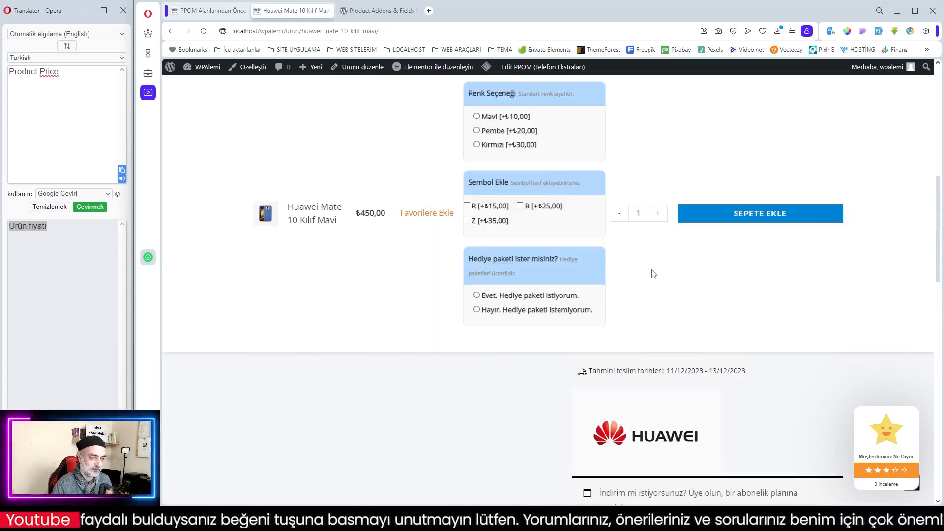
pyautogui.scroll(-2, 782, 309)
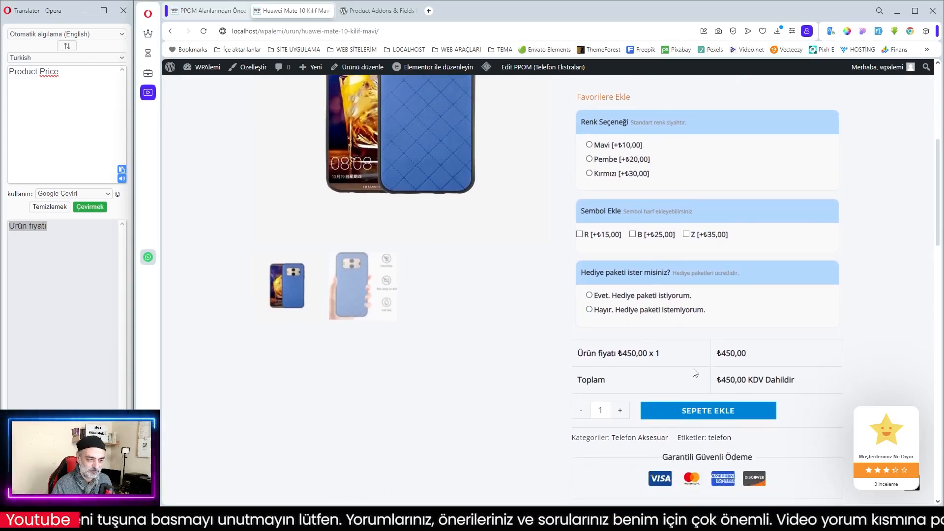
pyautogui.click(590, 173)
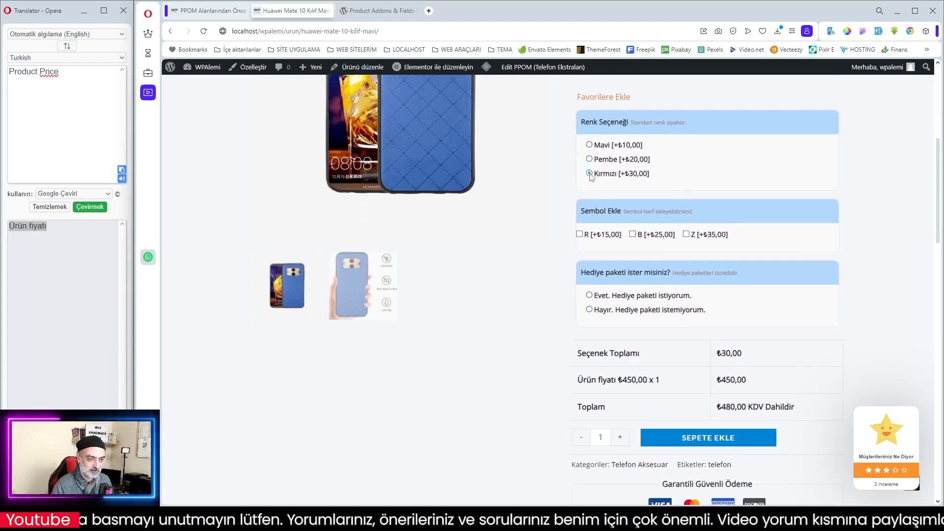
pyautogui.click(581, 235)
pyautogui.click(633, 234)
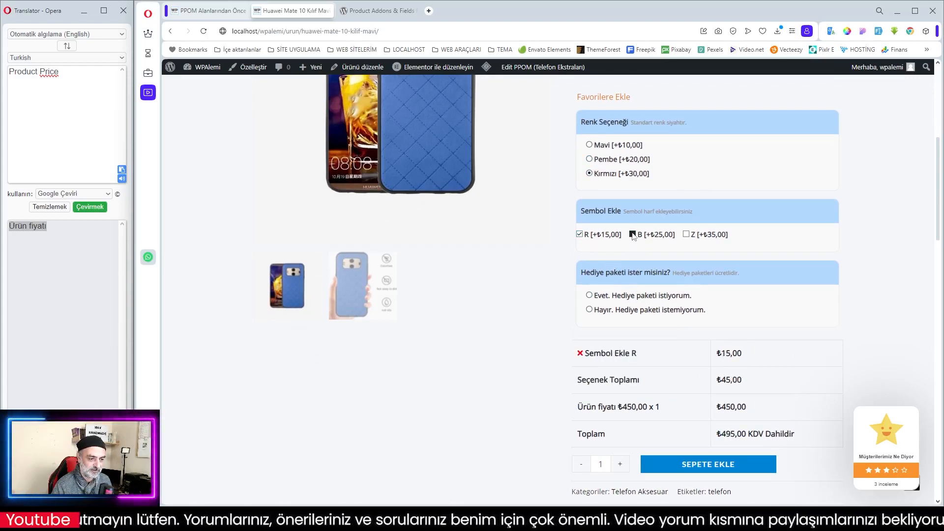
pyautogui.click(686, 235)
pyautogui.scroll(-2, 662, 226)
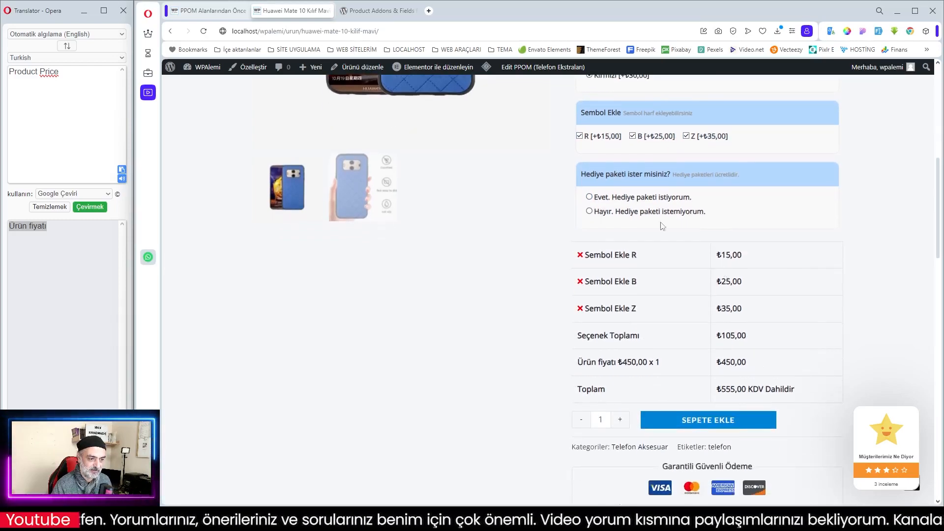
# - Answer "Evet. Hediye paketi istiyorum.", choose Mor fiyonk and review the price table on the product page
pyautogui.click(590, 197)
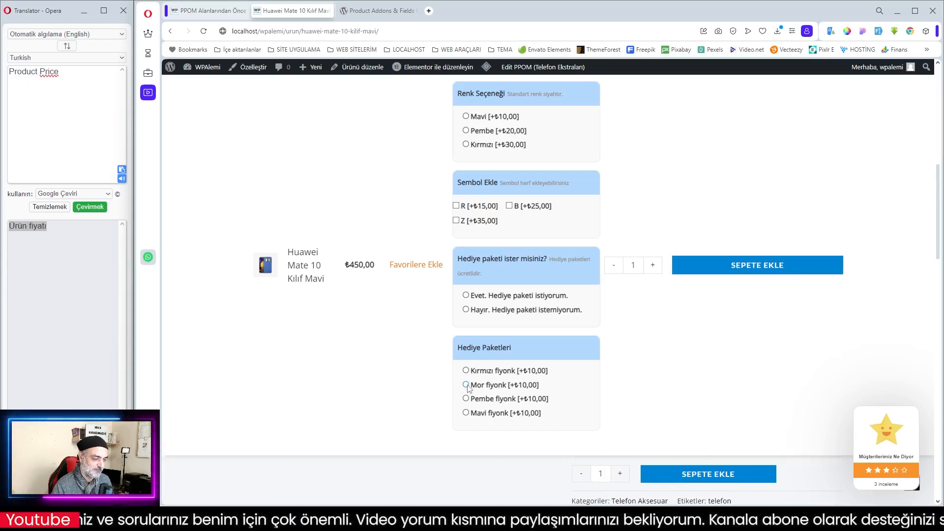
pyautogui.click(468, 387)
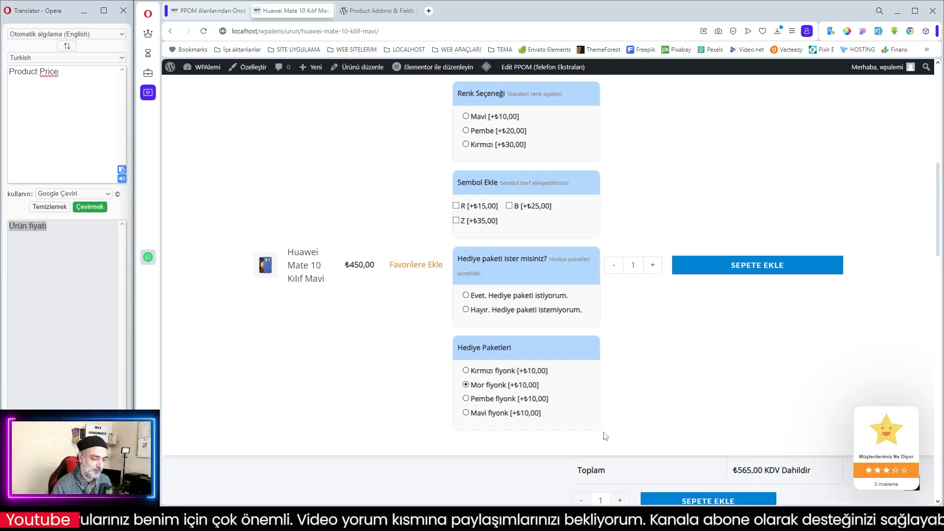
pyautogui.scroll(1, 599, 447)
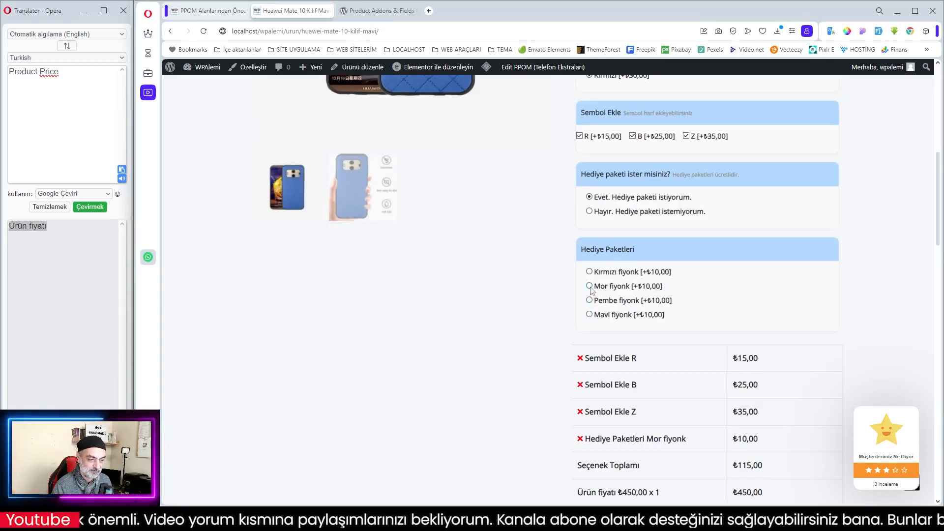
pyautogui.scroll(-3, 742, 327)
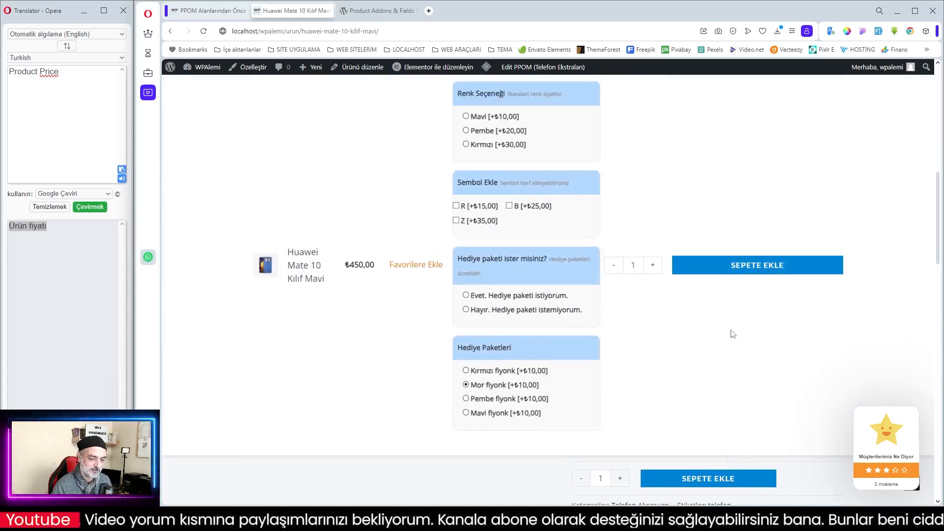
# - Review the selected options and the price table on the Huawei Mate 10 product page
pyautogui.scroll(1, 529, 475)
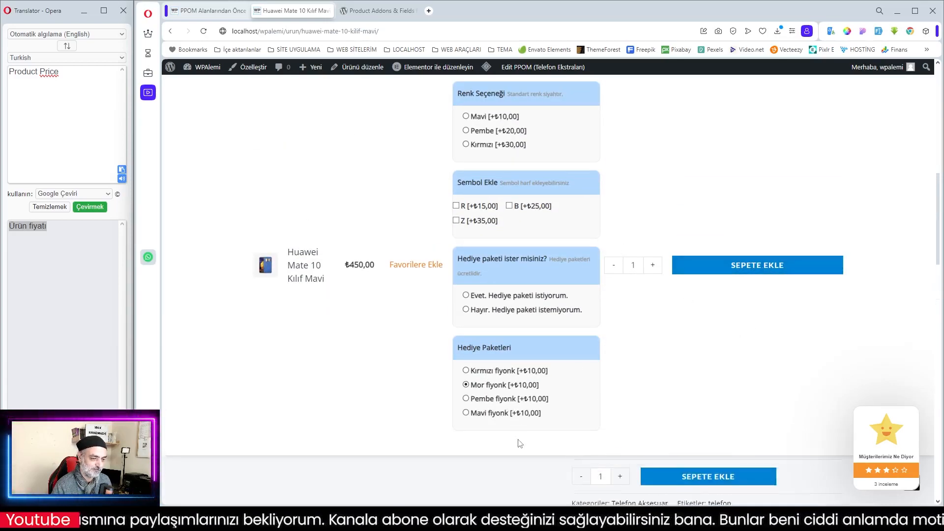
pyautogui.scroll(3, 552, 474)
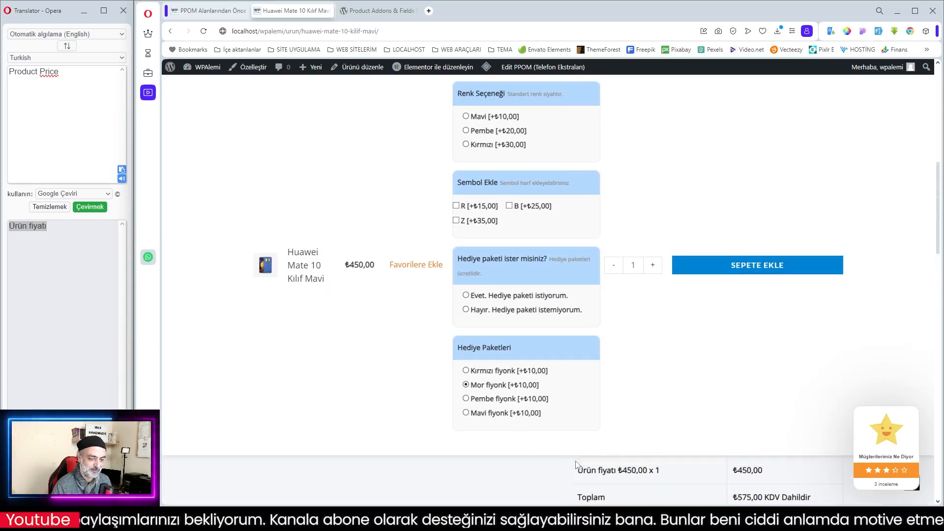
pyautogui.scroll(-2, 764, 452)
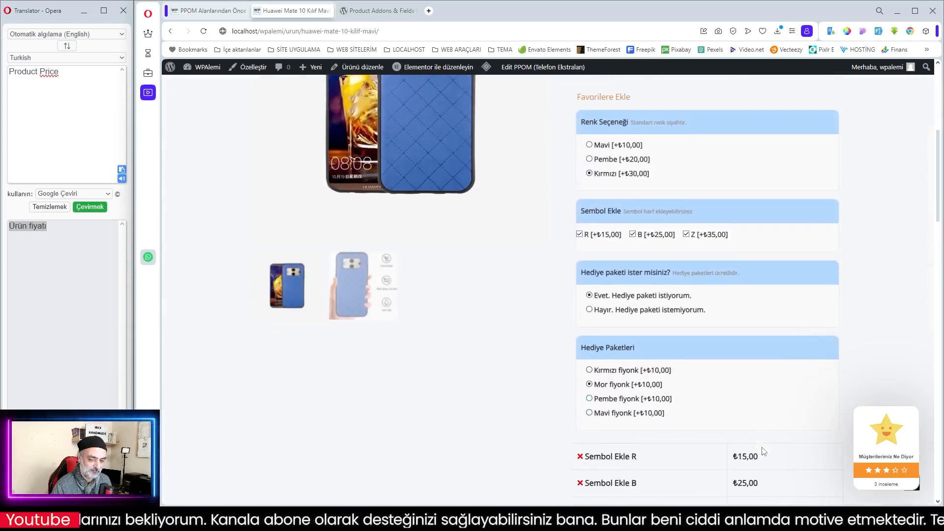
pyautogui.scroll(-1, 764, 451)
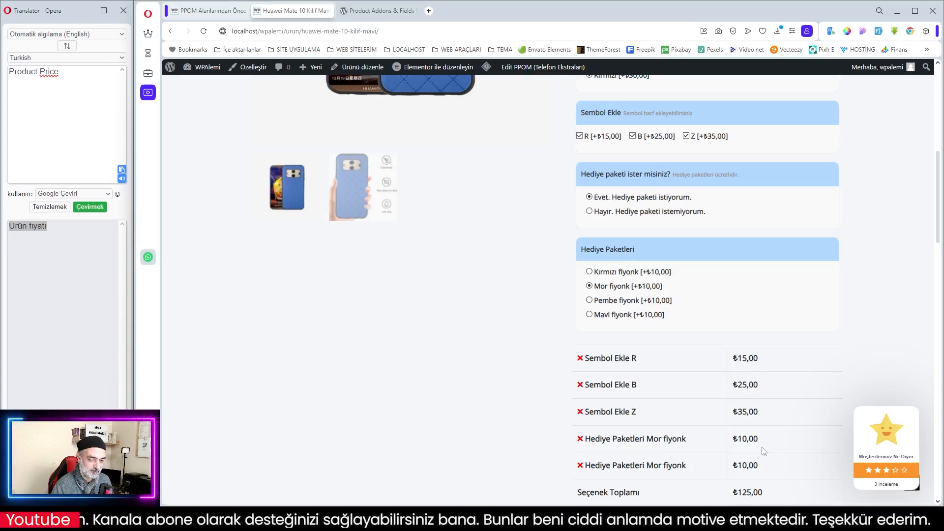
pyautogui.scroll(-2, 764, 451)
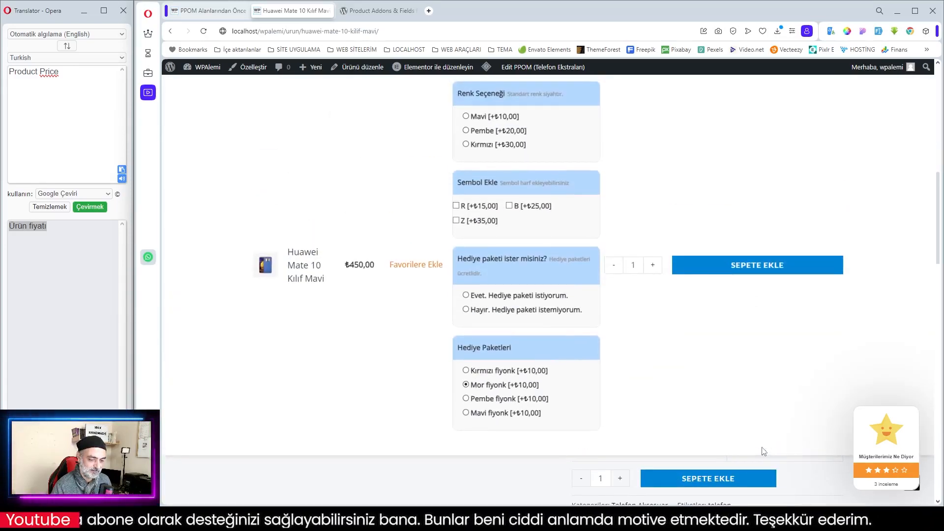
pyautogui.scroll(8, 648, 379)
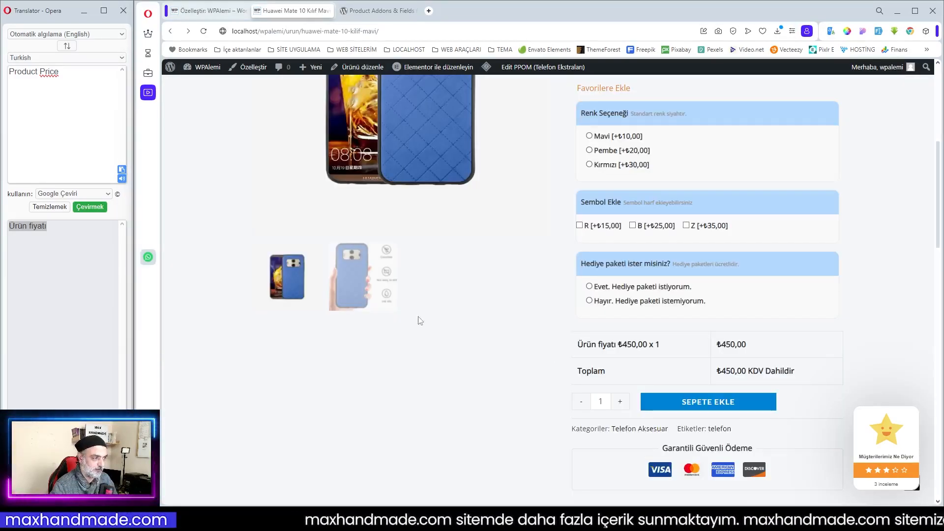
# - Choose the Kırmızı colour and the Z symbol on the product page and check the price table
pyautogui.scroll(3, 516, 283)
pyautogui.scroll(-8, 516, 284)
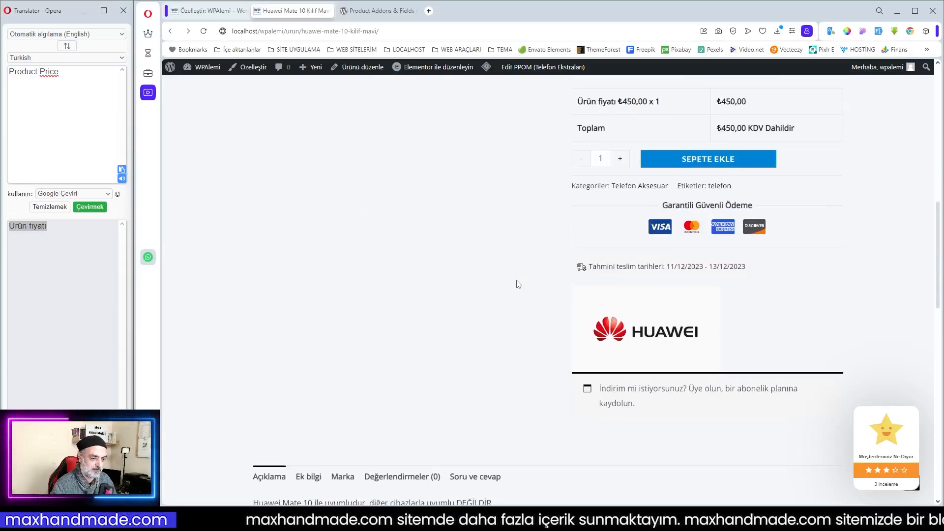
pyautogui.scroll(8, 516, 282)
pyautogui.scroll(-2, 648, 235)
pyautogui.click(590, 214)
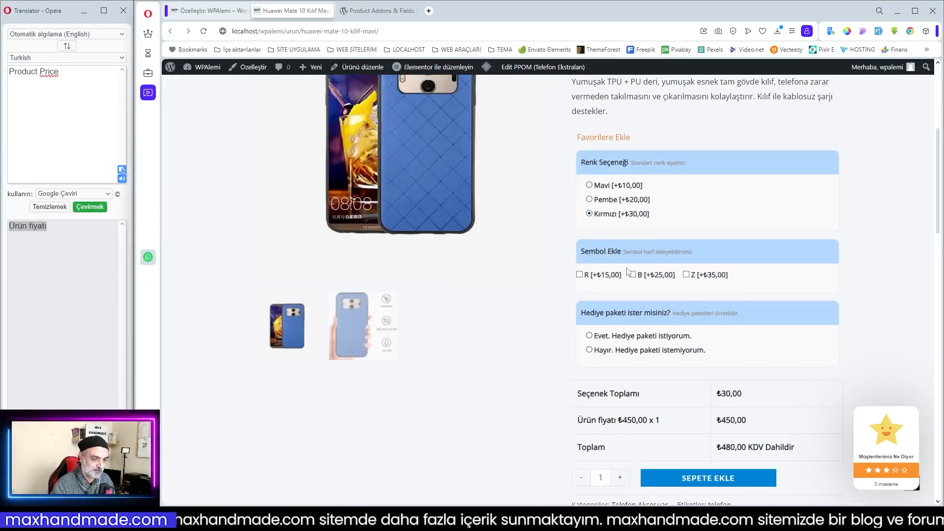
pyautogui.click(686, 275)
pyautogui.scroll(-2, 687, 276)
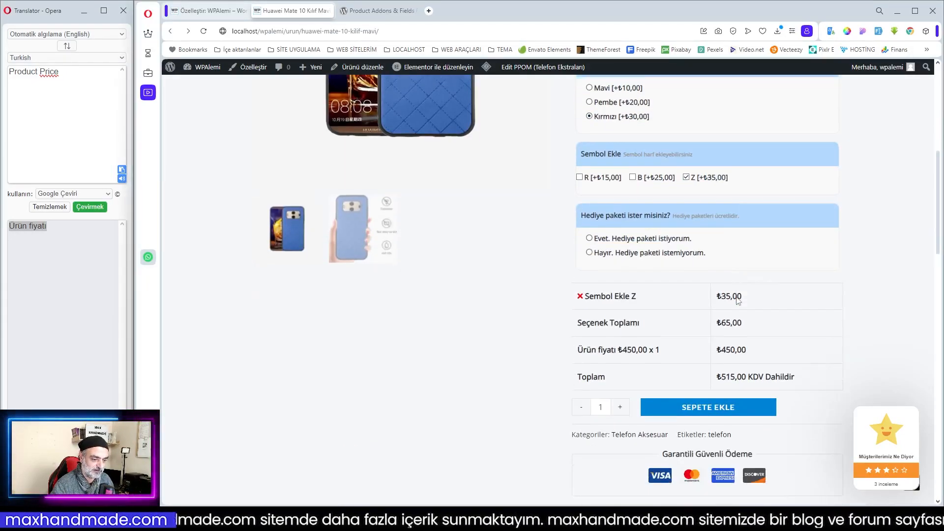
# - Answer "Evet. Hediye paketi istiyorum.", choose Kırmızı fiyonk and check the price table
pyautogui.click(590, 237)
pyautogui.scroll(-2, 610, 231)
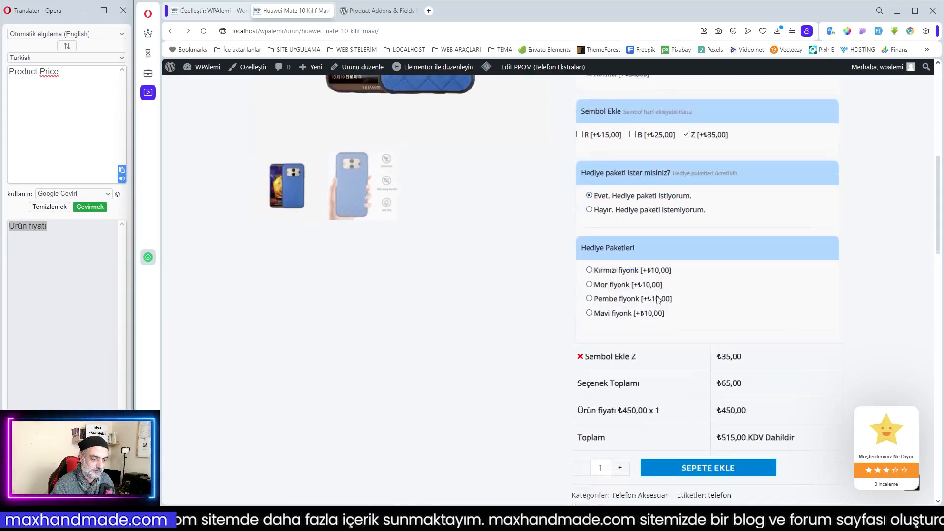
pyautogui.click(589, 214)
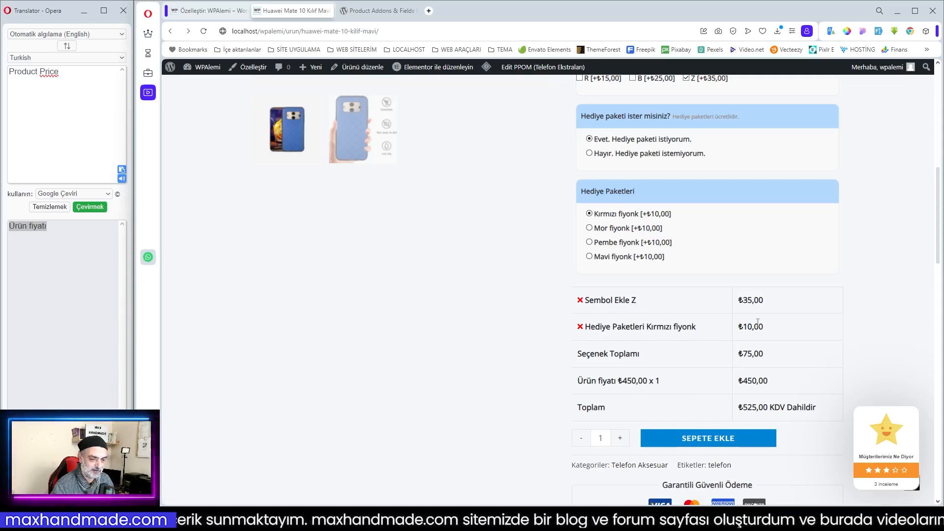
pyautogui.scroll(-3, 765, 344)
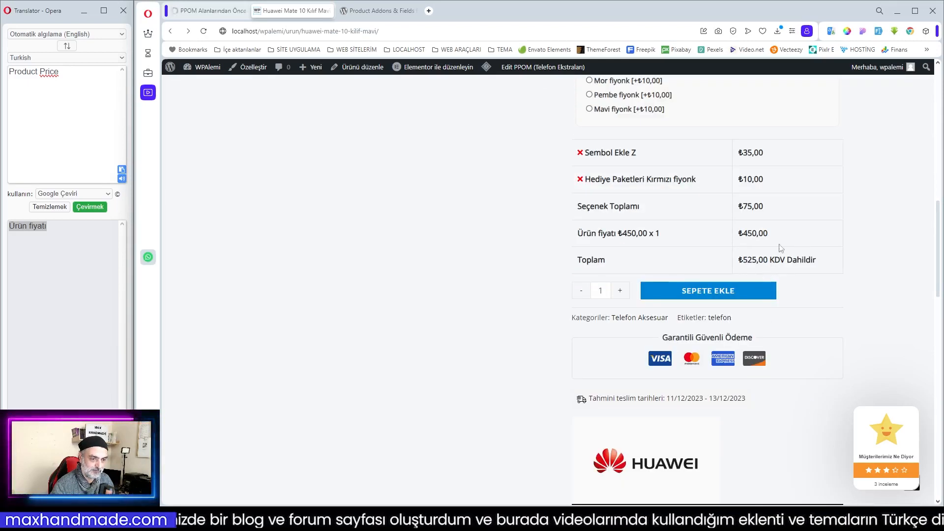
# - Test the gift package condition by switching the answer to "Hayır. Hediye paketi istemiyorum." and back to "Evet. Hediye paketi istiyorum."
pyautogui.scroll(4, 713, 274)
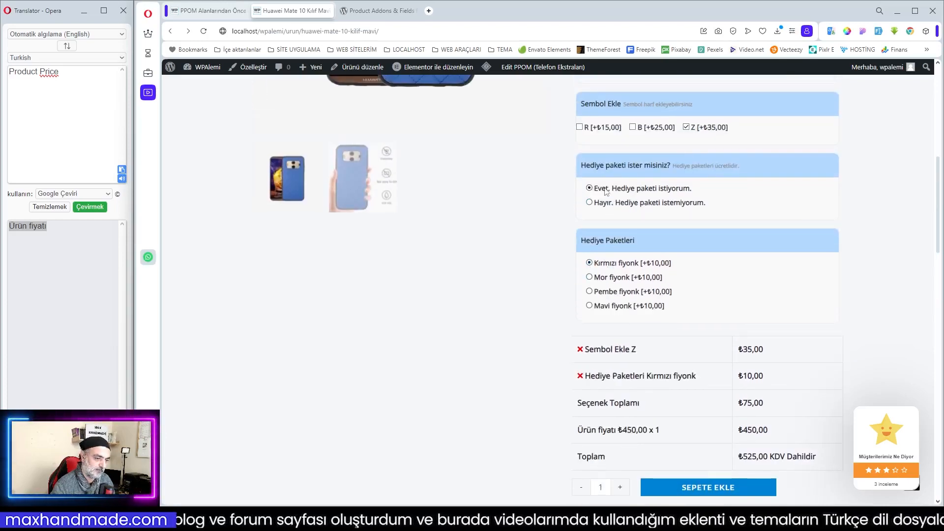
pyautogui.click(591, 202)
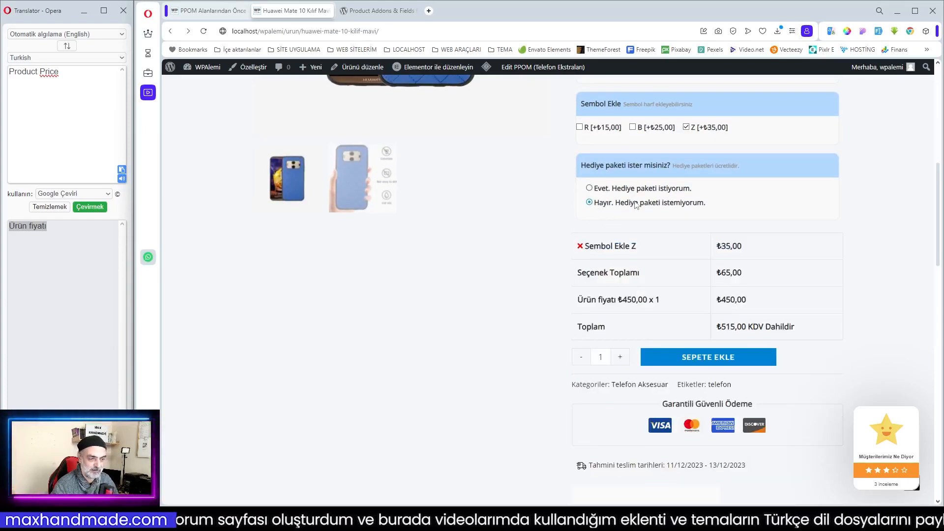
pyautogui.click(589, 188)
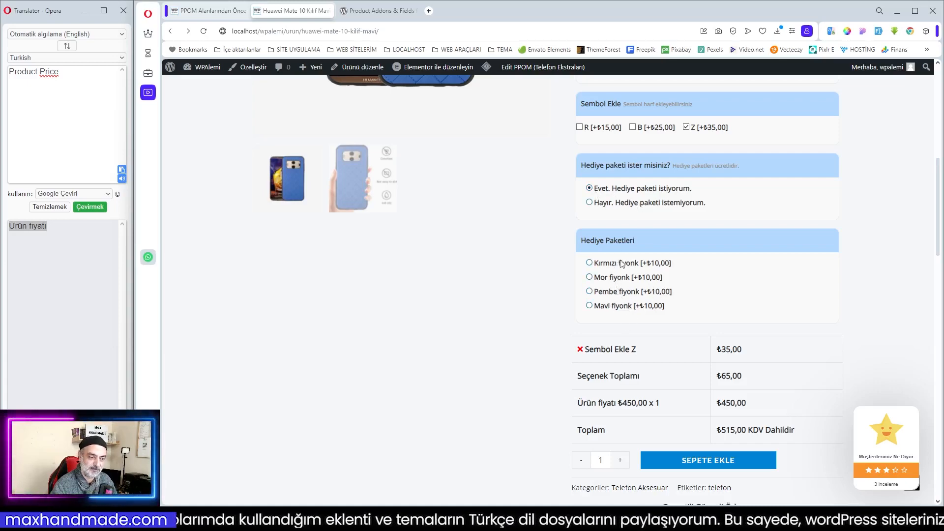
# - Return to the Telefon Ekstraları group, examine the Hidden Input field's settings and visibility options, and cancel without adding it
pyautogui.click(211, 11)
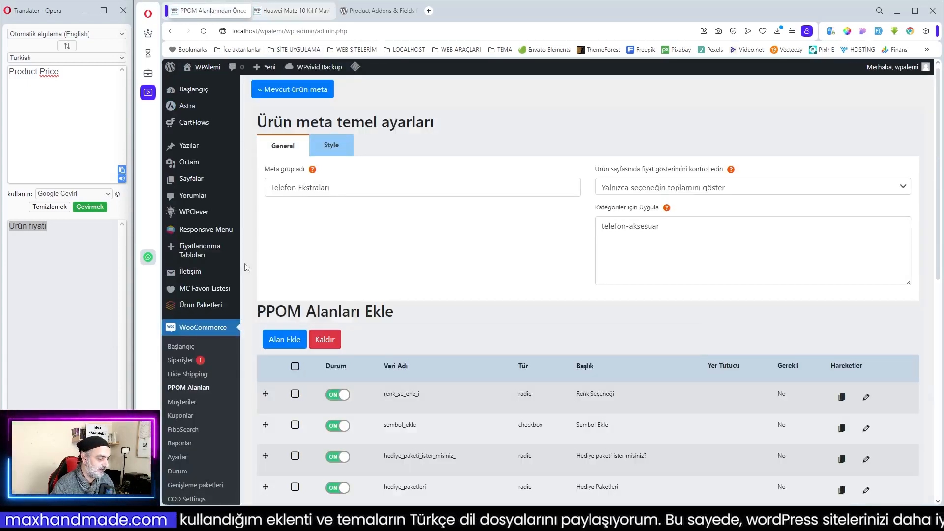
pyautogui.scroll(-4, 539, 362)
pyautogui.scroll(3, 532, 347)
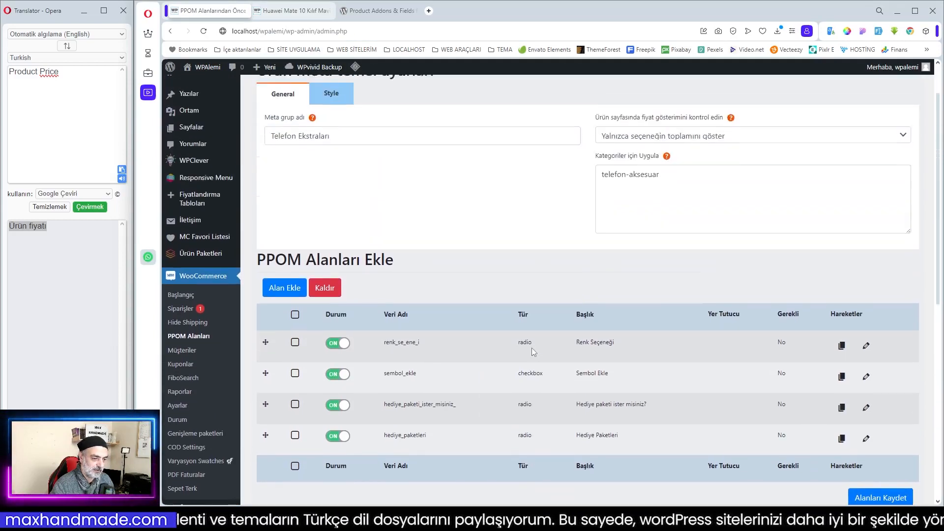
pyautogui.scroll(-2, 498, 311)
pyautogui.click(287, 196)
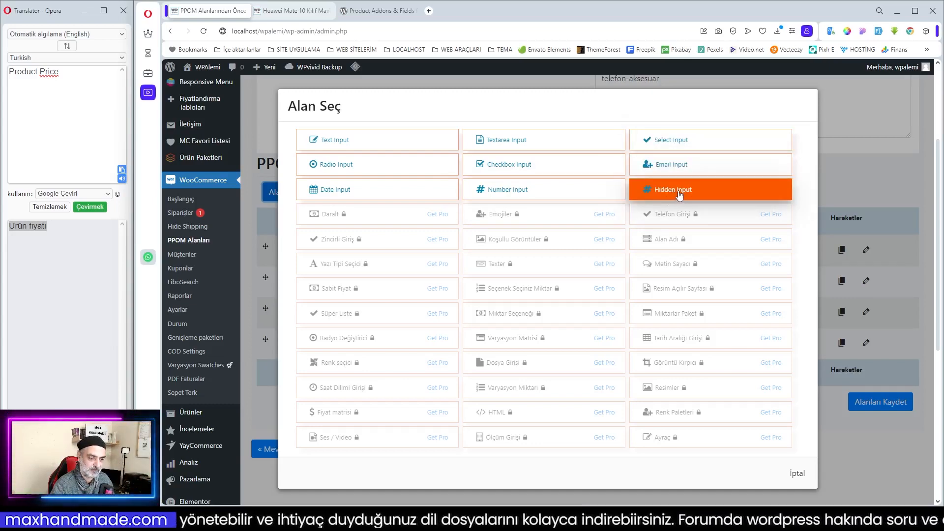
pyautogui.click(704, 202)
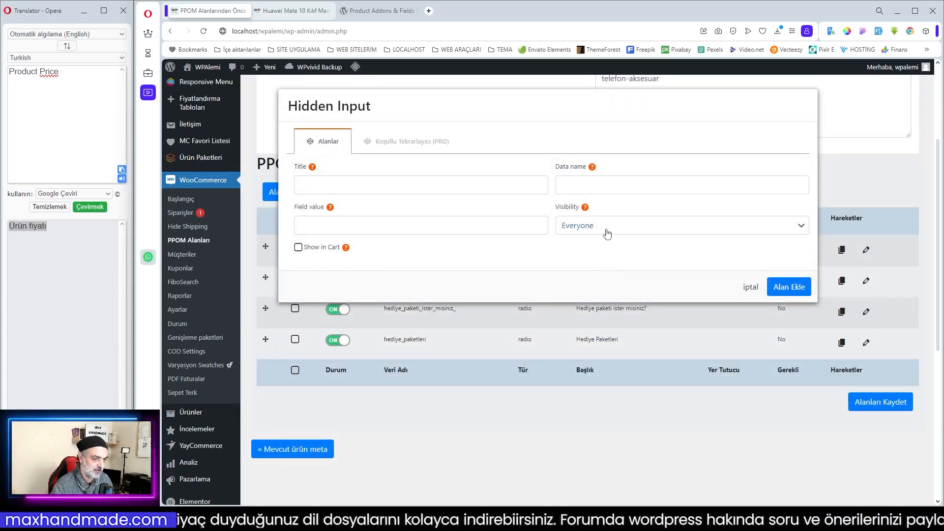
pyautogui.click(608, 234)
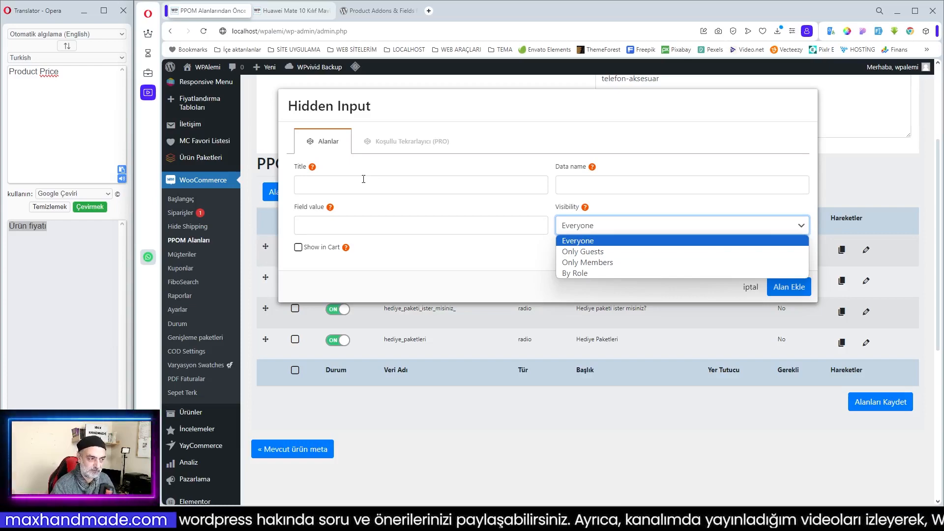
pyautogui.click(753, 287)
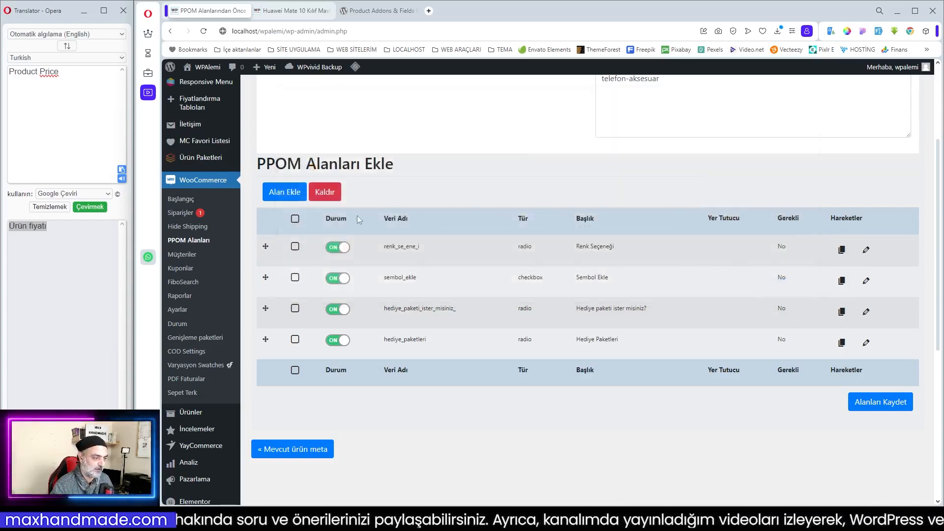
# - Start a new Select Input field in the PPOM group and title it "Model Seçiniz"
pyautogui.click(285, 191)
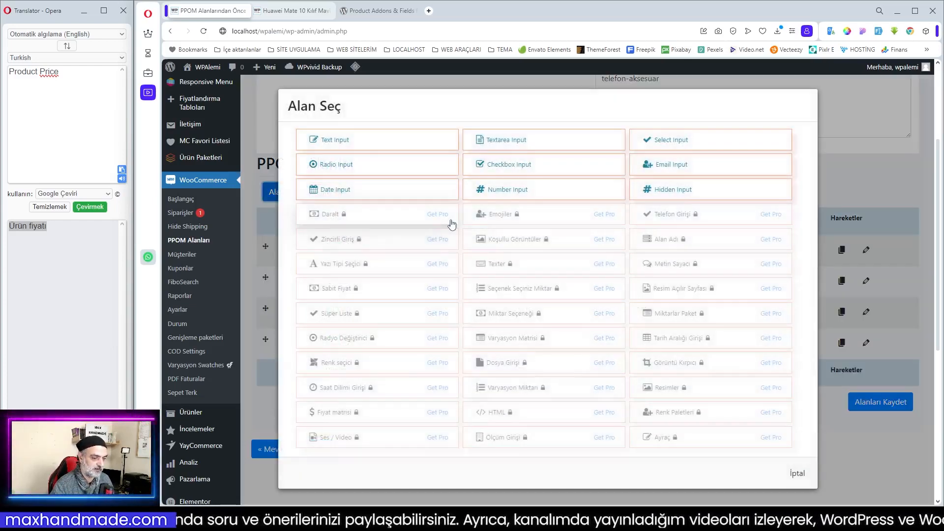
pyautogui.click(674, 142)
pyautogui.click(338, 187)
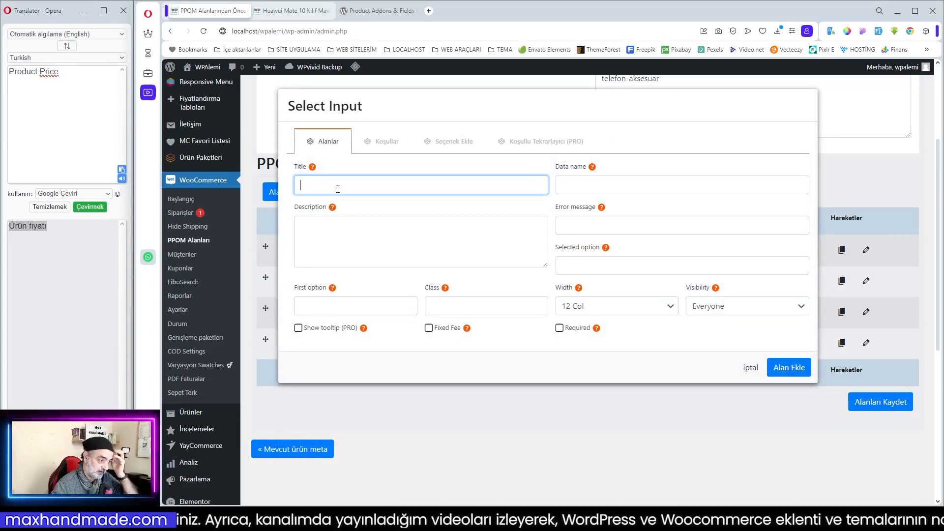
pyautogui.write('M')
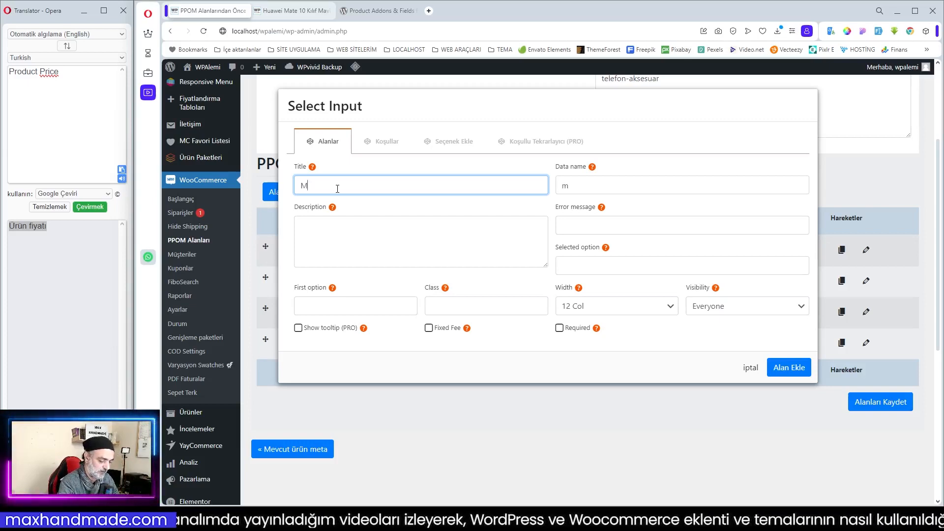
pyautogui.write('odel Seçiniz')
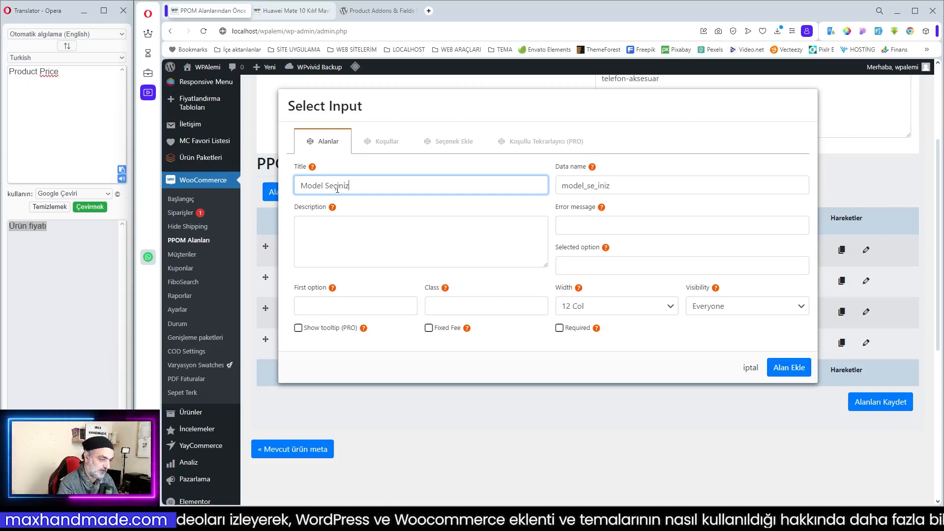
# - Enter X as the first option of the Model Seçiniz field with a price of 10
pyautogui.click(453, 142)
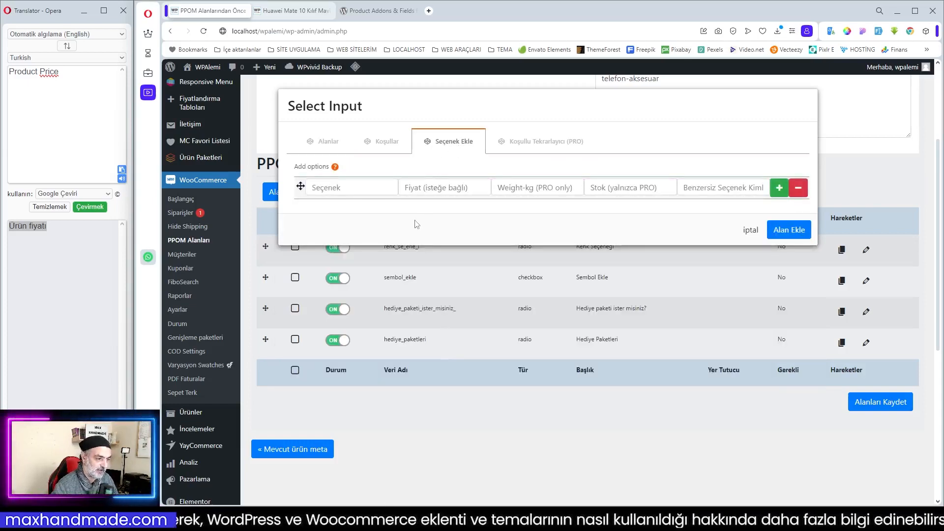
pyautogui.click(357, 189)
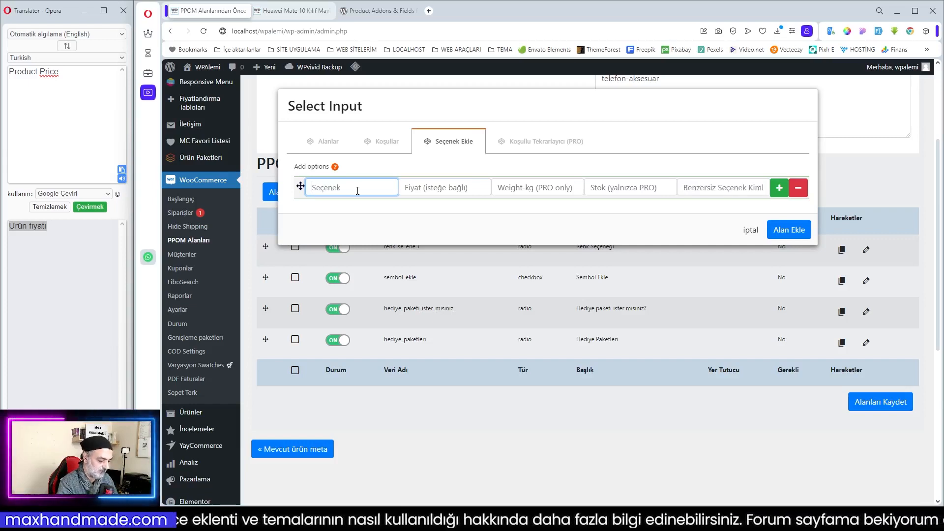
pyautogui.write('X')
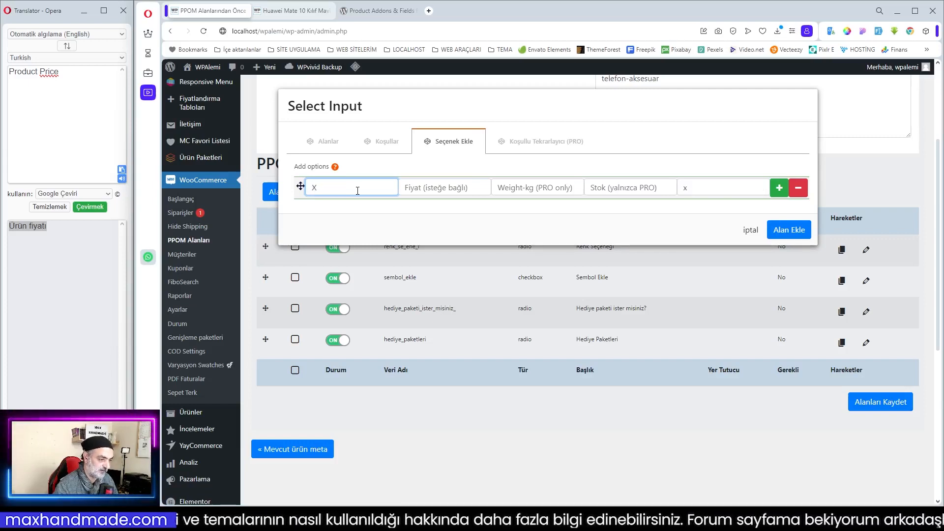
pyautogui.click(443, 191)
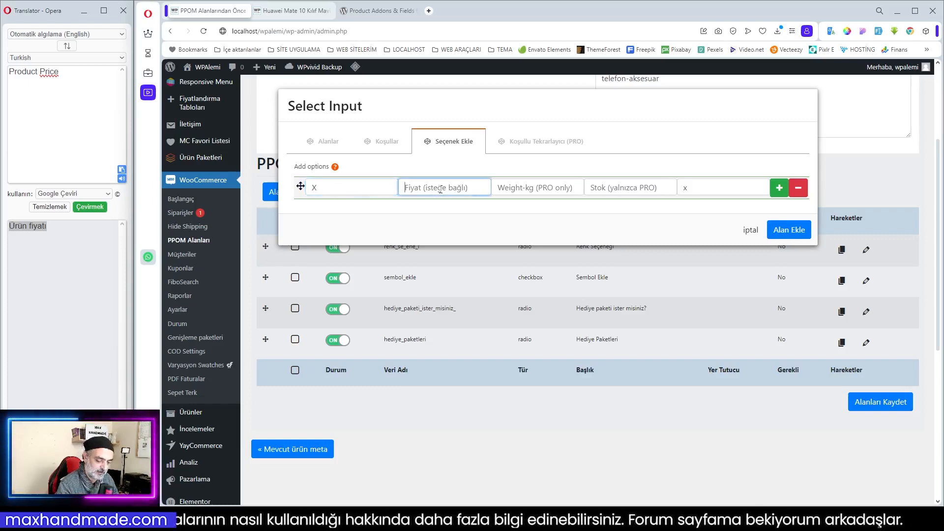
pyautogui.write('10')
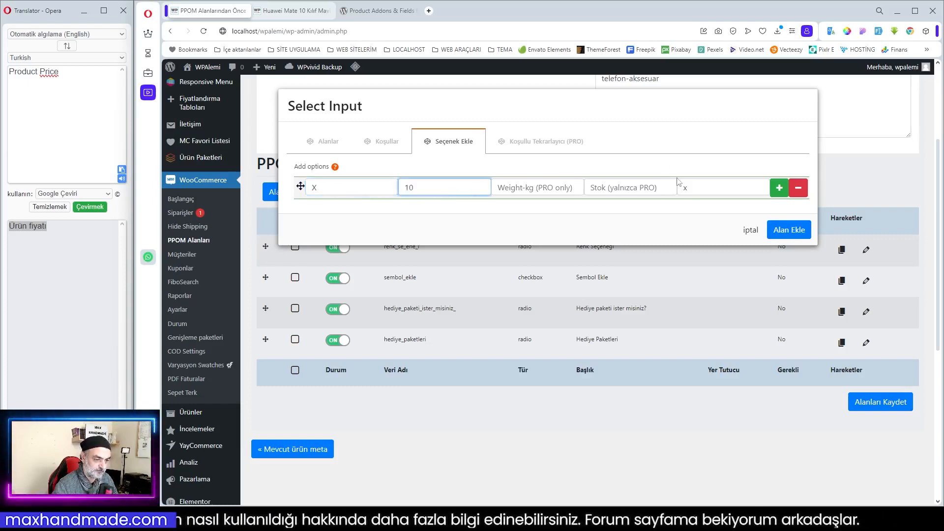
# - Add a second option named L with a price of 15 to the Model Seçiniz field
pyautogui.click(779, 187)
pyautogui.moveTo(332, 222); pyautogui.dragTo(301, 219)
pyautogui.write('L')
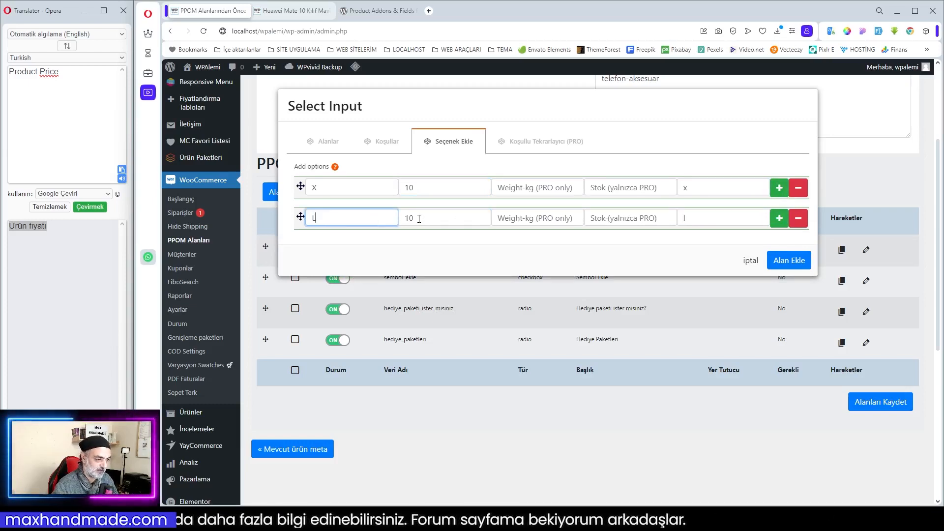
pyautogui.moveTo(421, 221); pyautogui.dragTo(387, 221)
pyautogui.write('15')
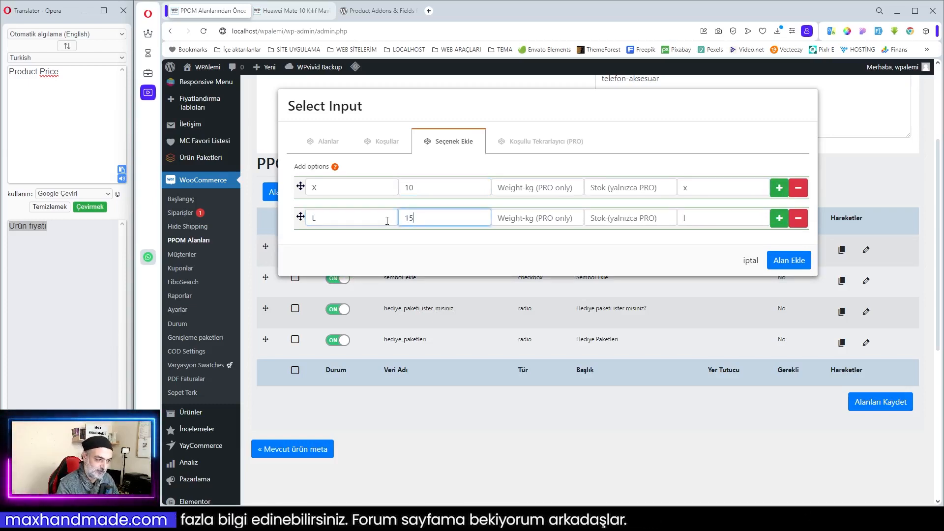
# - Add a third option named Z with a price of 25 to the Model Seçiniz field
pyautogui.click(779, 218)
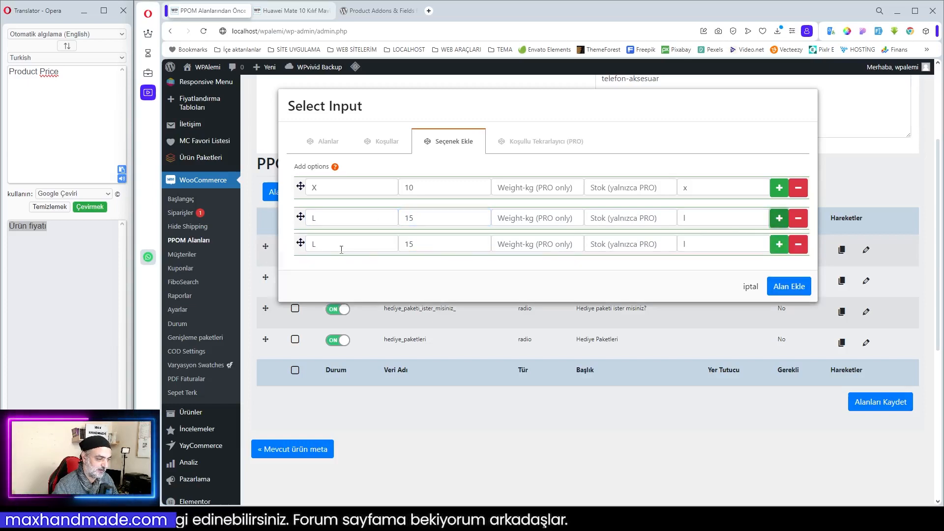
pyautogui.moveTo(341, 250); pyautogui.dragTo(293, 250)
pyautogui.write('Z')
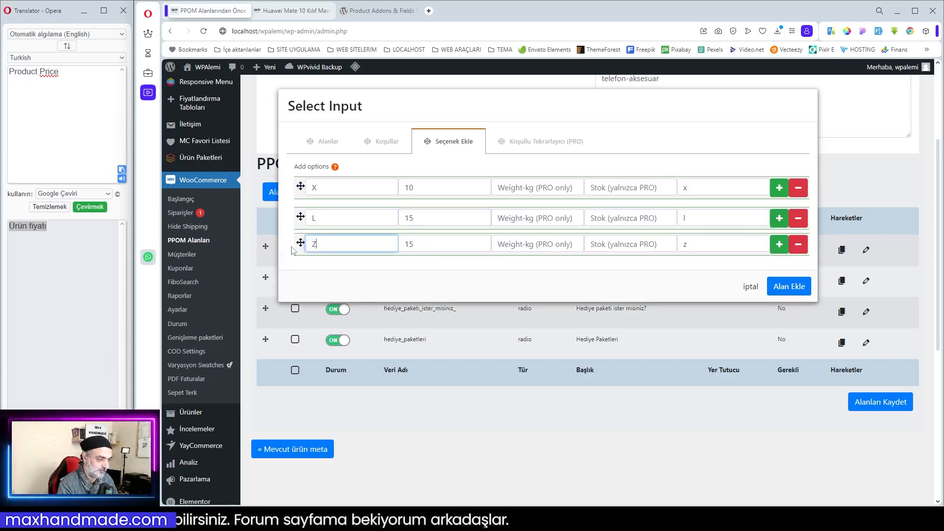
pyautogui.moveTo(421, 245); pyautogui.dragTo(358, 242)
pyautogui.write('25')
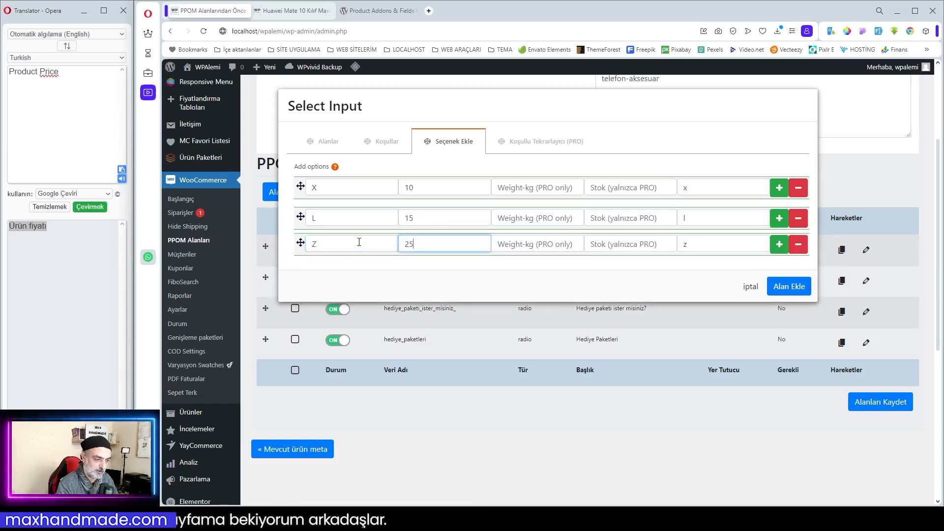
# - Add the Model Seçiniz select field to the Telefon Ekstraları group and save the group's fields
pyautogui.click(787, 287)
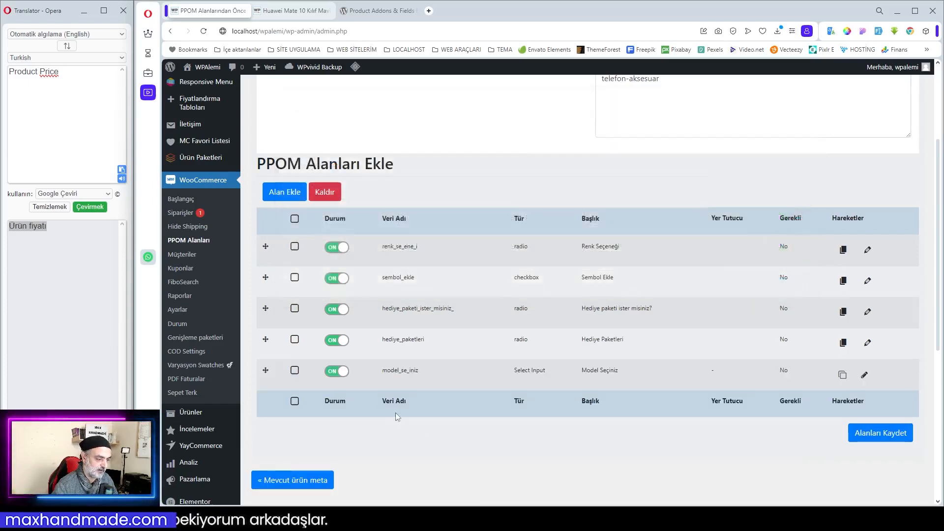
pyautogui.click(294, 10)
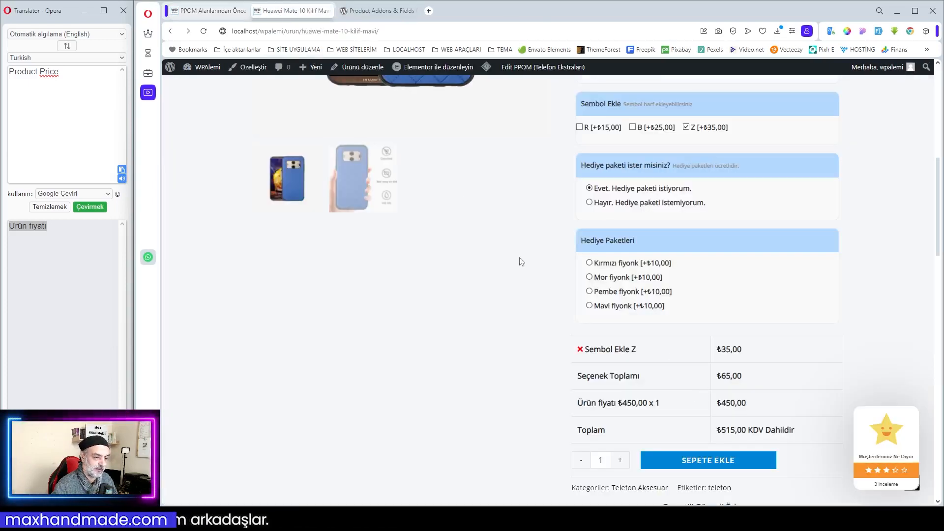
pyautogui.click(210, 12)
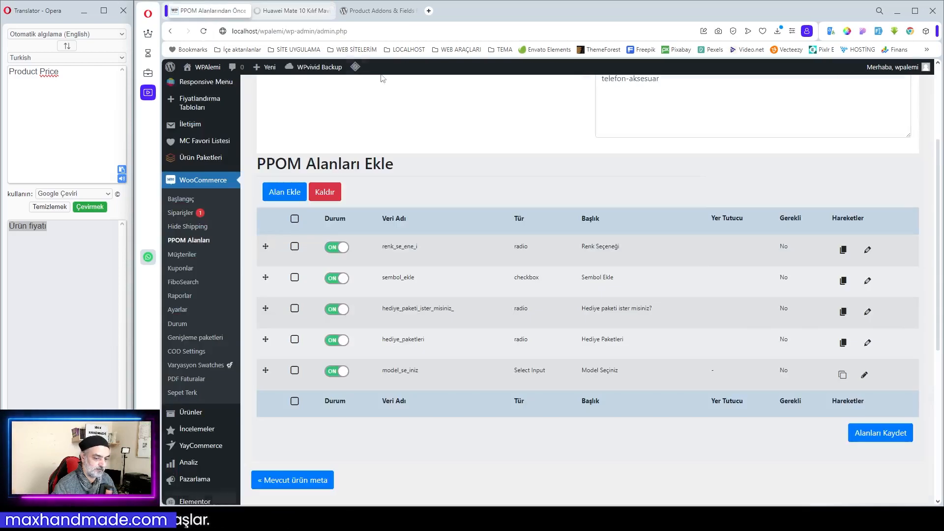
pyautogui.click(881, 433)
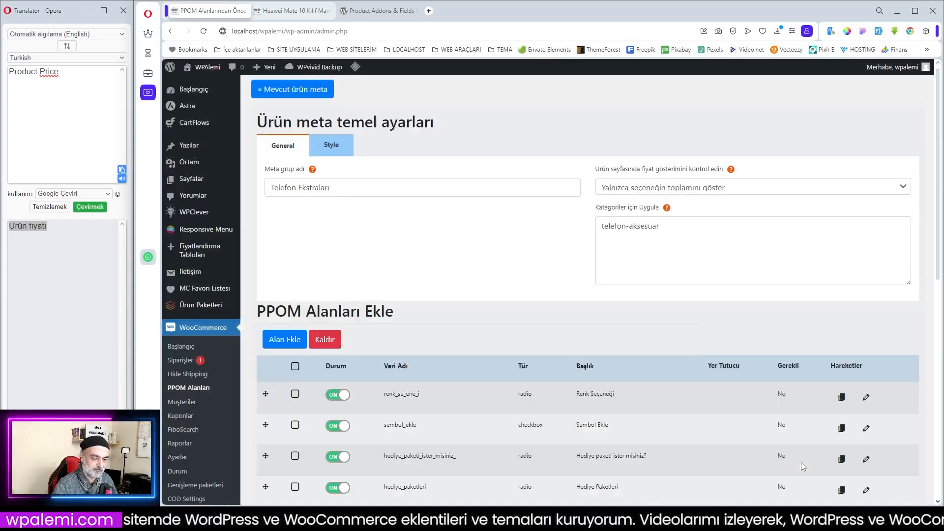
pyautogui.scroll(-4, 833, 444)
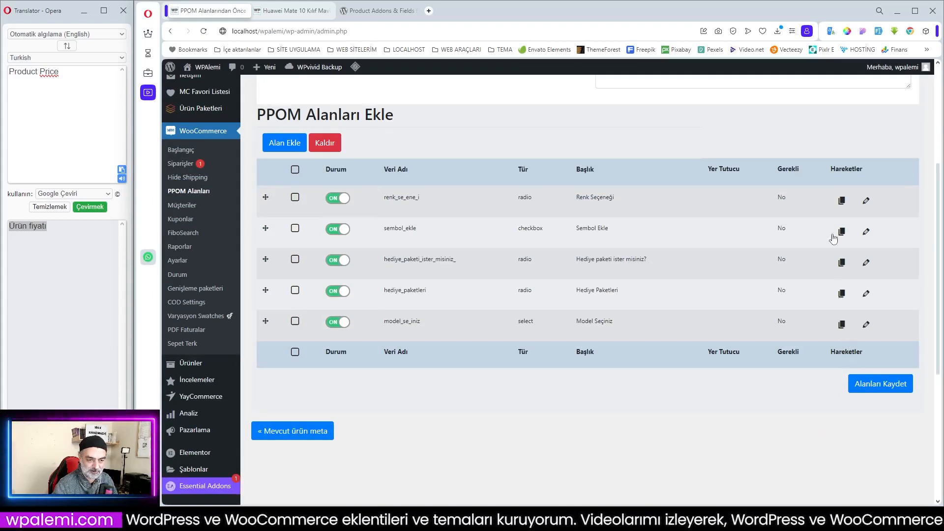
# - Reload the Huawei Mate 10 Kılıf Mavi product page and test the Model Seçiniz field with option L and option Z
pyautogui.click(282, 11)
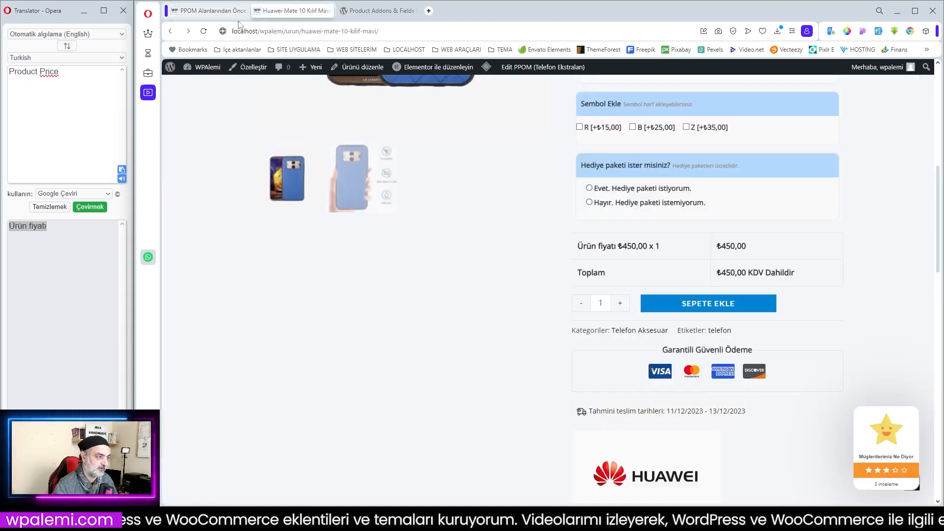
pyautogui.click(203, 31)
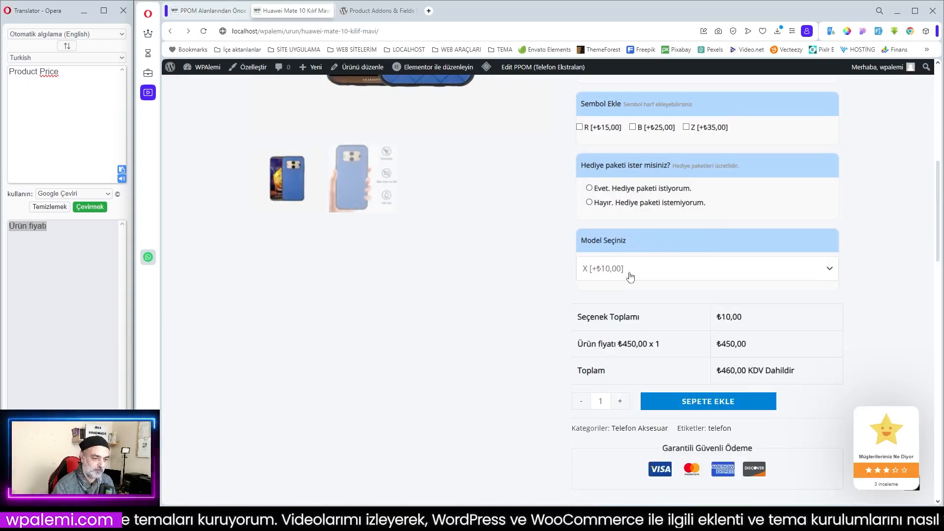
pyautogui.click(831, 270)
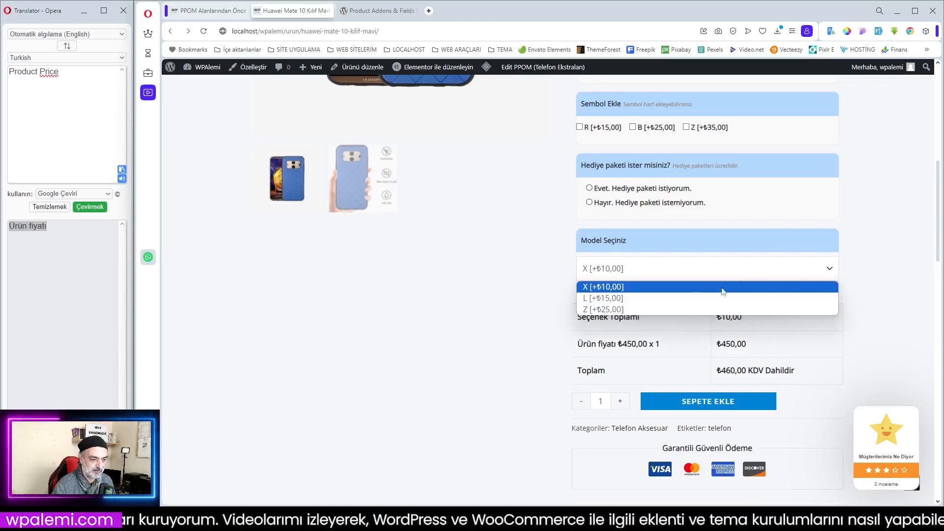
pyautogui.click(654, 298)
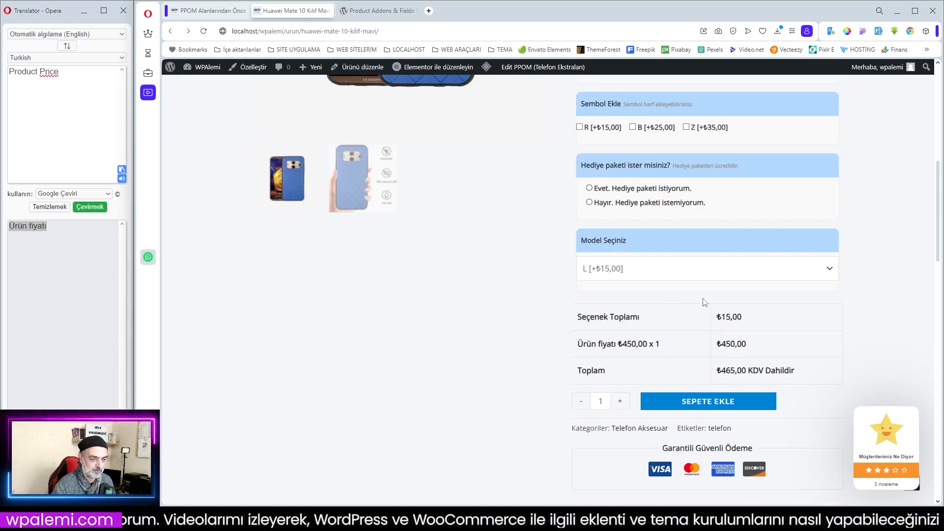
pyautogui.click(831, 270)
pyautogui.click(647, 310)
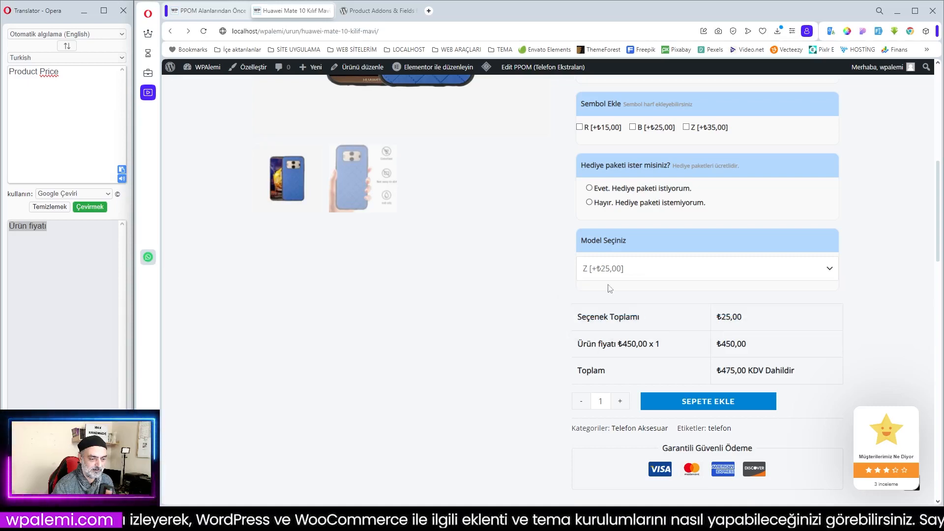
pyautogui.click(824, 270)
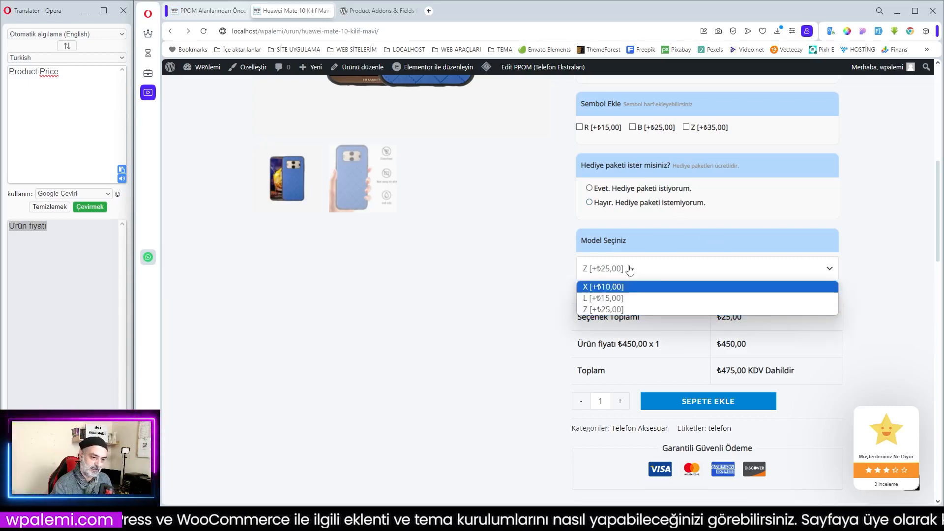
pyautogui.click(692, 277)
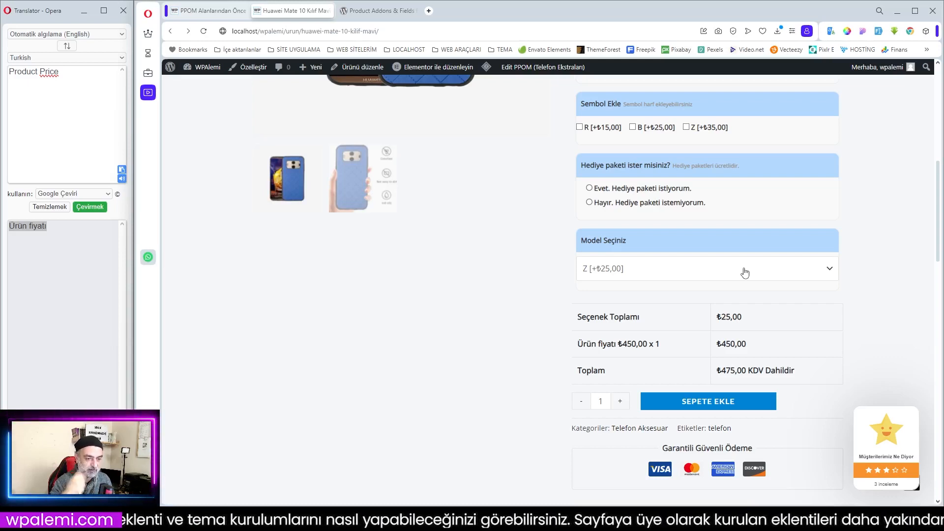
# - Review all option fields and the price table on the Huawei Mate 10 Kılıf Mavi product page
pyautogui.scroll(1, 746, 272)
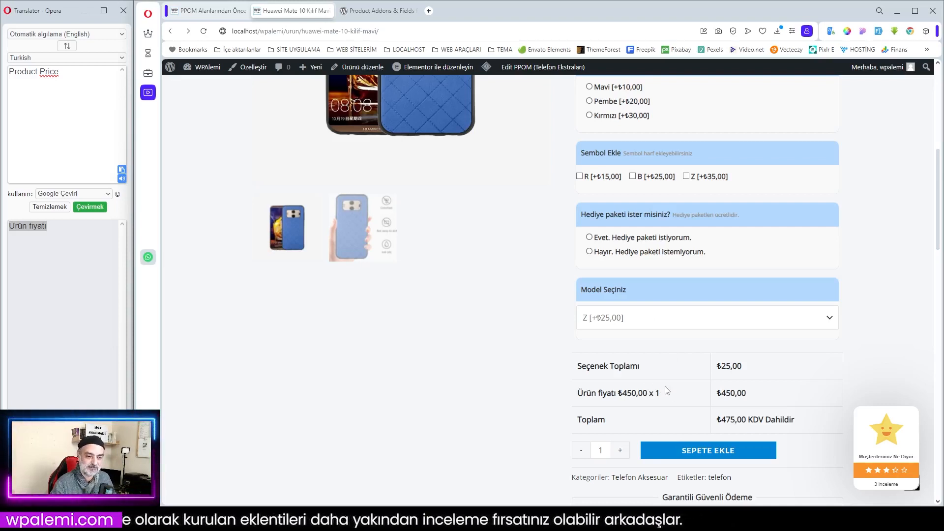
pyautogui.scroll(-2, 659, 384)
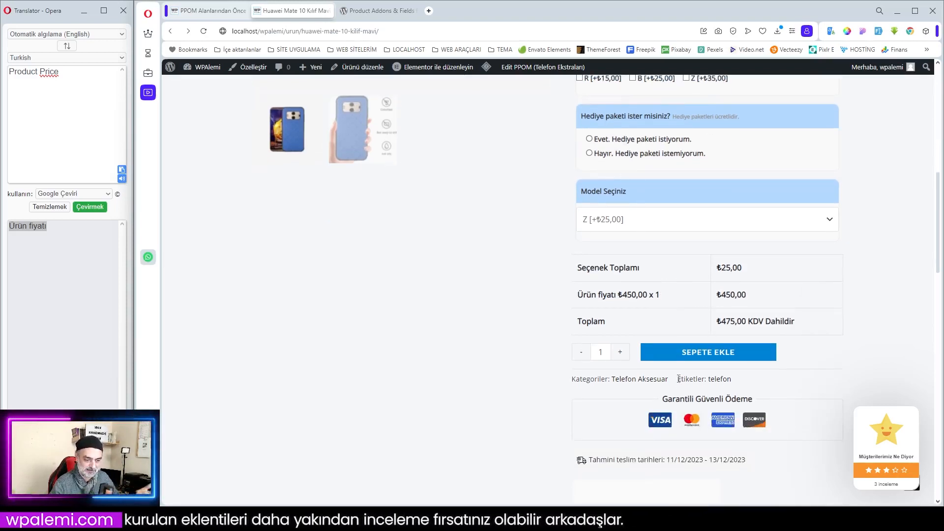
pyautogui.scroll(3, 680, 381)
pyautogui.scroll(5, 702, 377)
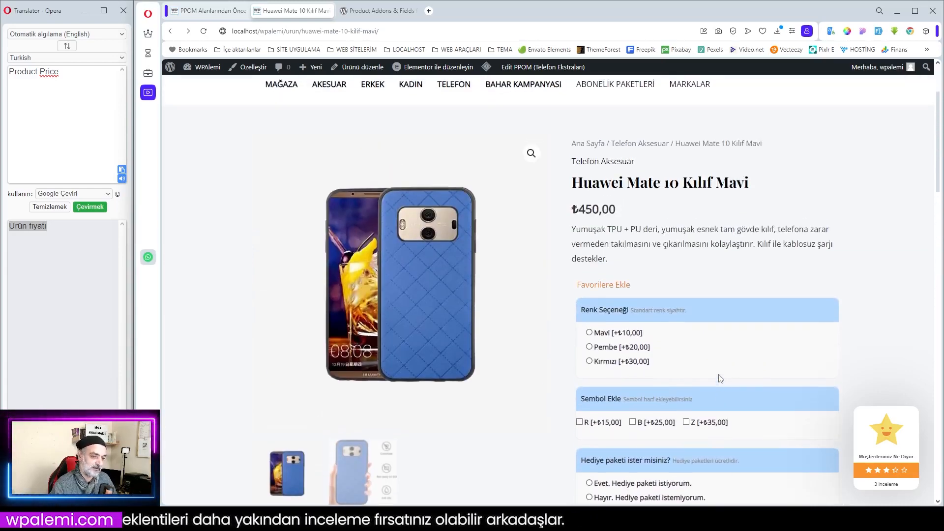
pyautogui.scroll(-4, 720, 377)
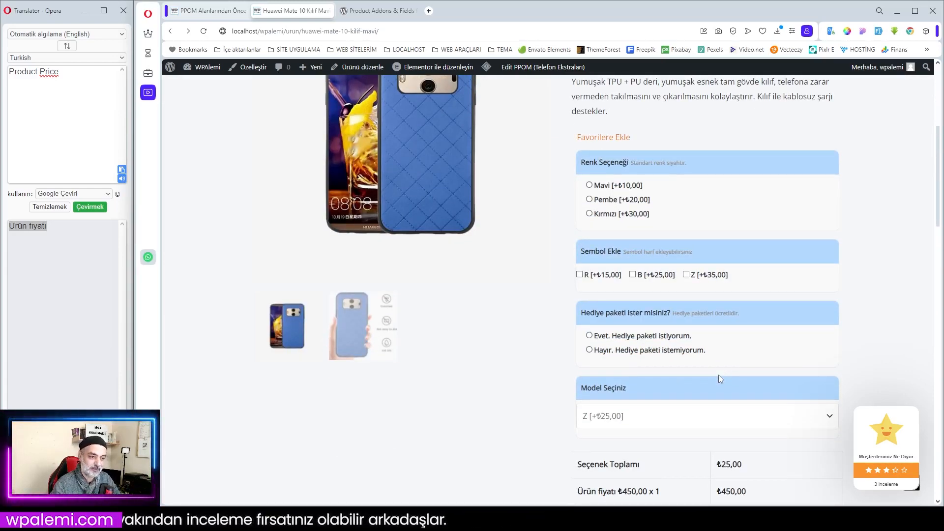
pyautogui.scroll(-2, 698, 373)
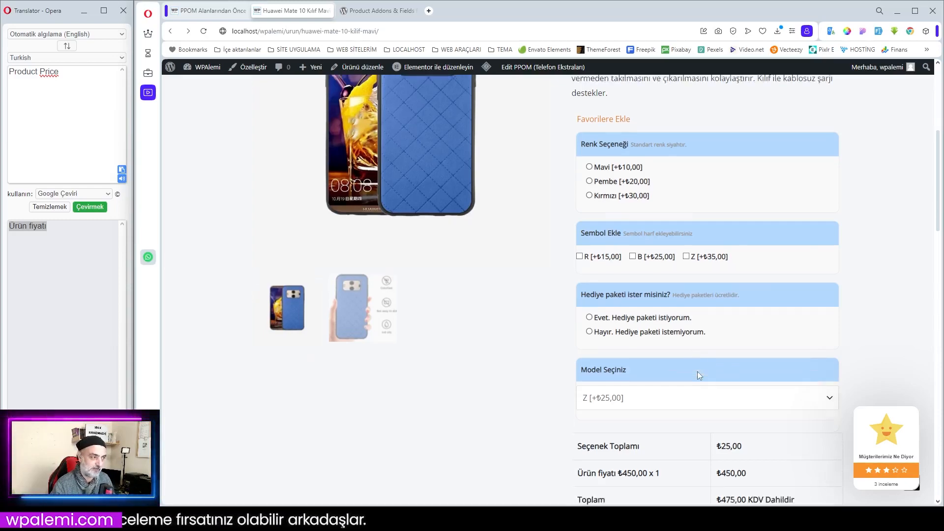
# - Return to the Telefon Ekstraları group and view the available field types without adding one
pyautogui.click(192, 10)
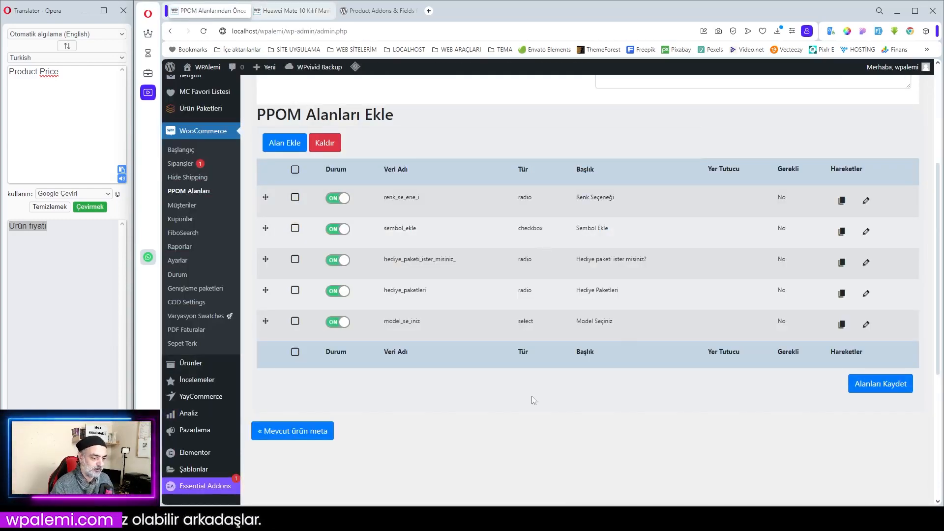
pyautogui.click(283, 143)
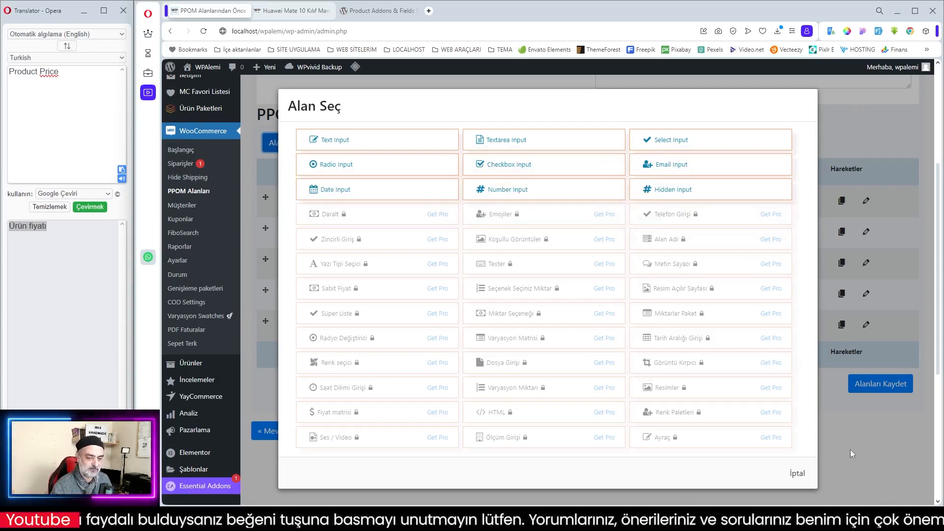
pyautogui.click(797, 473)
pyautogui.scroll(4, 415, 420)
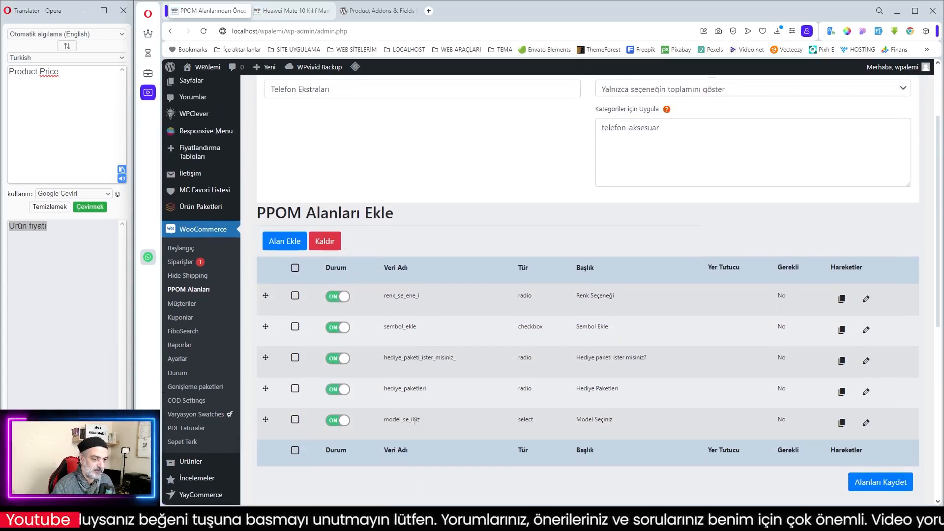
pyautogui.scroll(-2, 415, 422)
pyautogui.scroll(2, 374, 295)
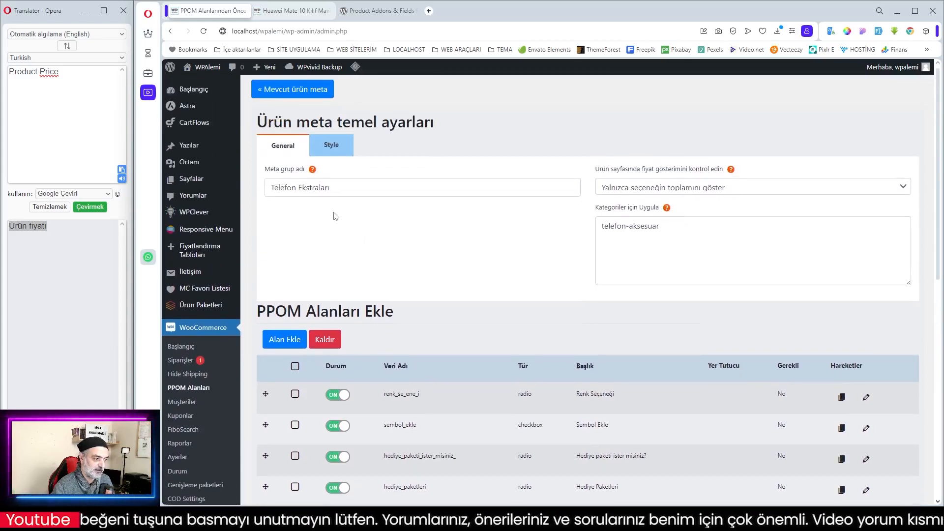
# - View the group's custom CSS, highlight the label background colour value, and compare it with the labels on the product page
pyautogui.click(331, 145)
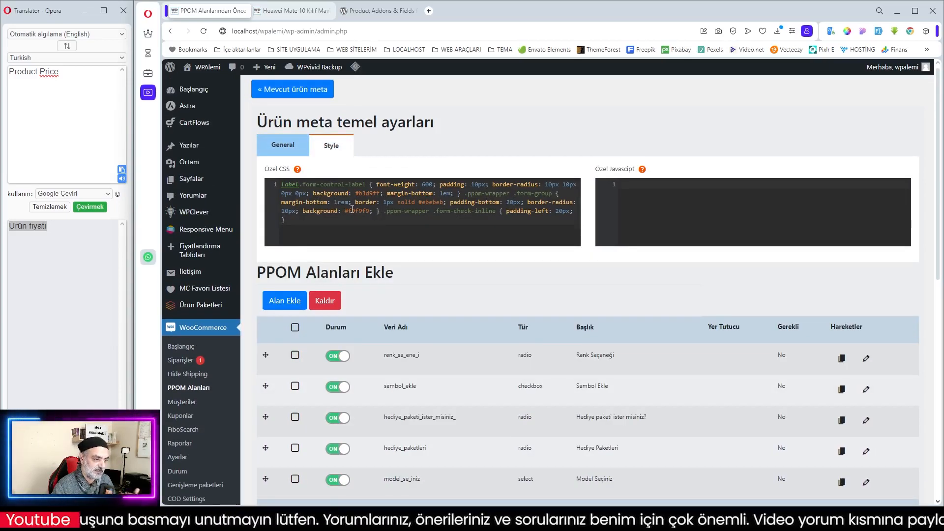
pyautogui.doubleClick(380, 194)
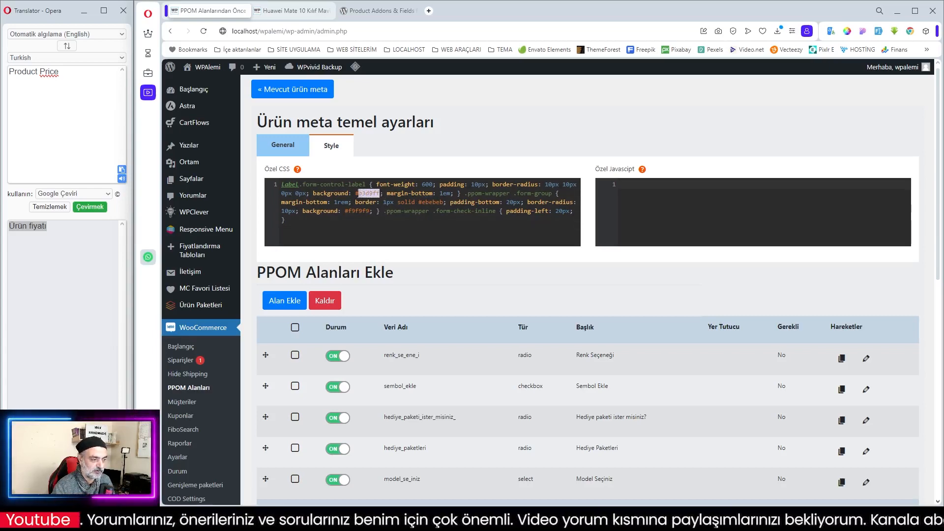
pyautogui.click(286, 11)
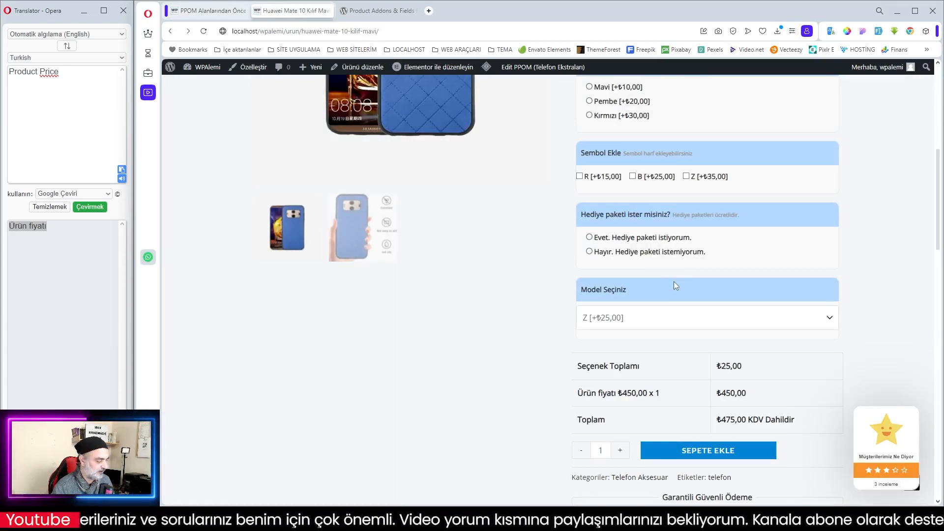
pyautogui.click(211, 11)
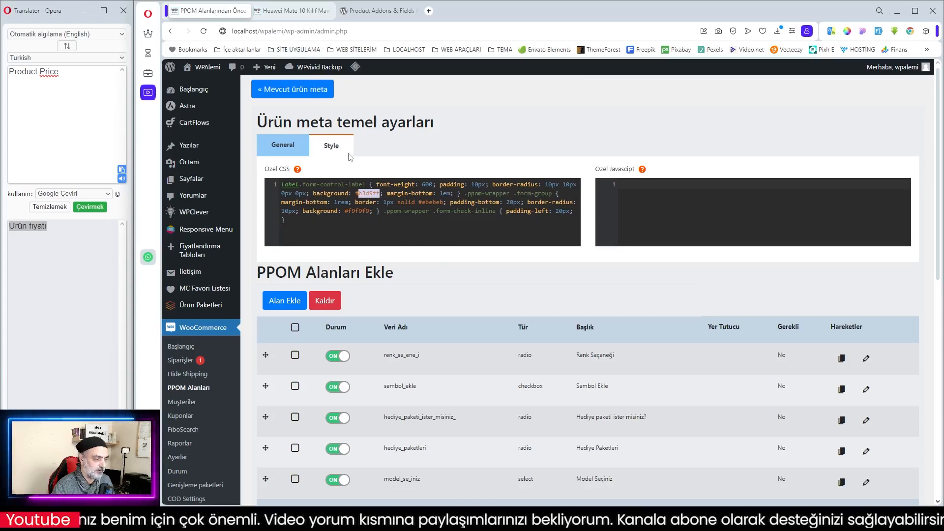
# - Return to the PPOM group list and examine the products already attached to the group and those available to add
pyautogui.scroll(-4, 506, 266)
pyautogui.click(294, 393)
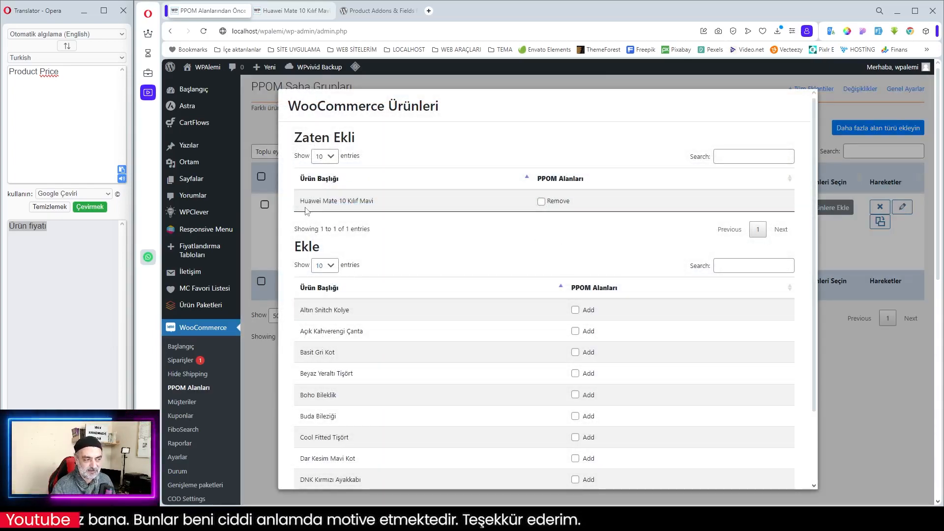
pyautogui.moveTo(388, 206); pyautogui.dragTo(299, 204)
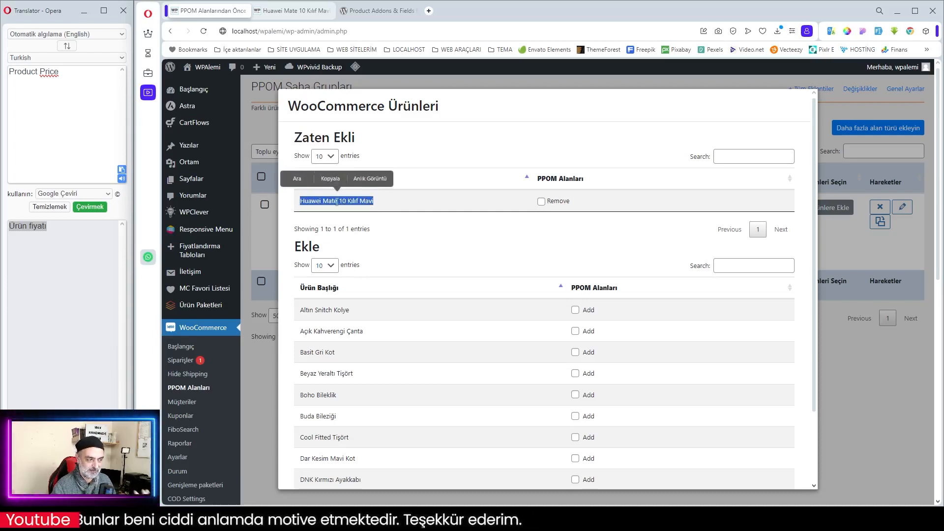
pyautogui.click(390, 255)
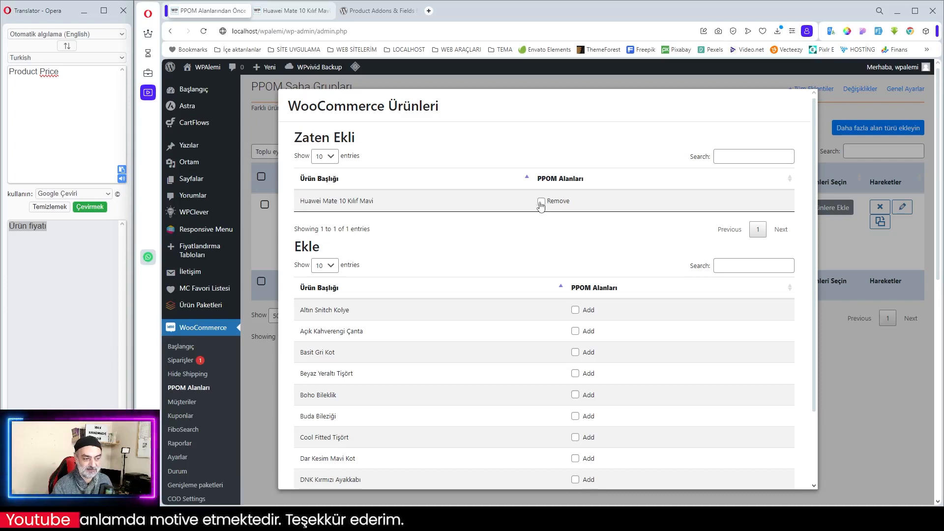
pyautogui.scroll(-2, 624, 231)
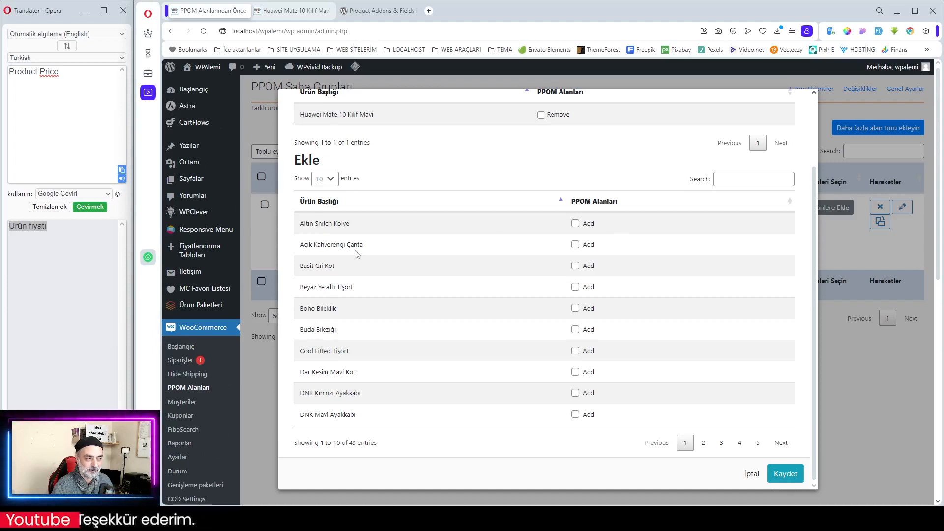
pyautogui.scroll(2, 377, 234)
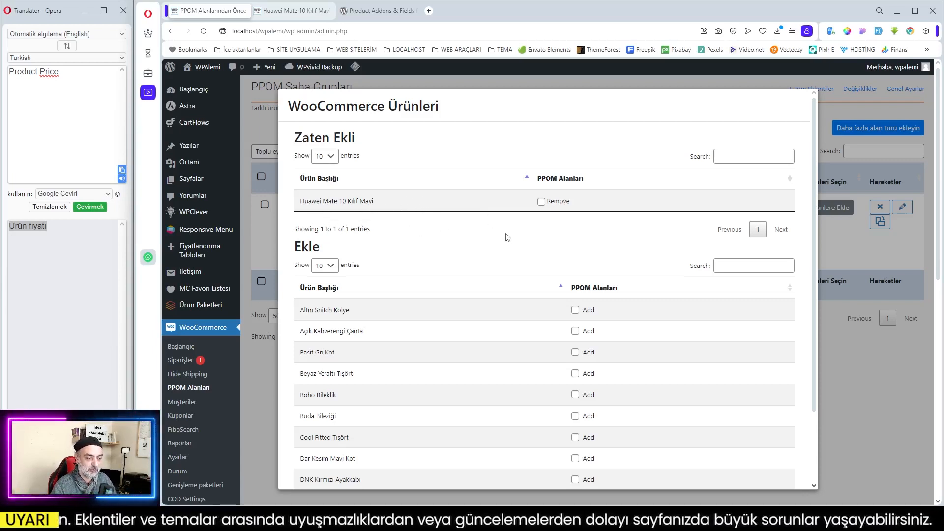
pyautogui.scroll(-2, 399, 304)
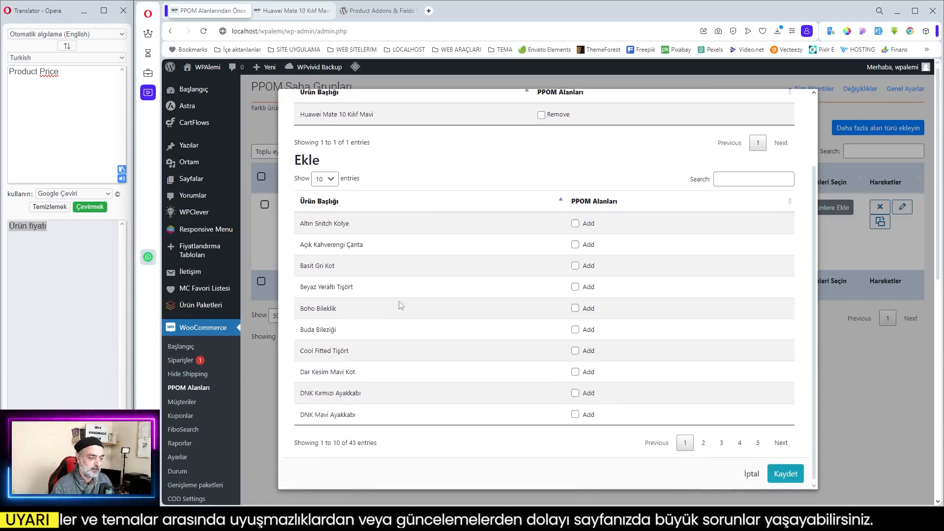
pyautogui.scroll(-2, 449, 370)
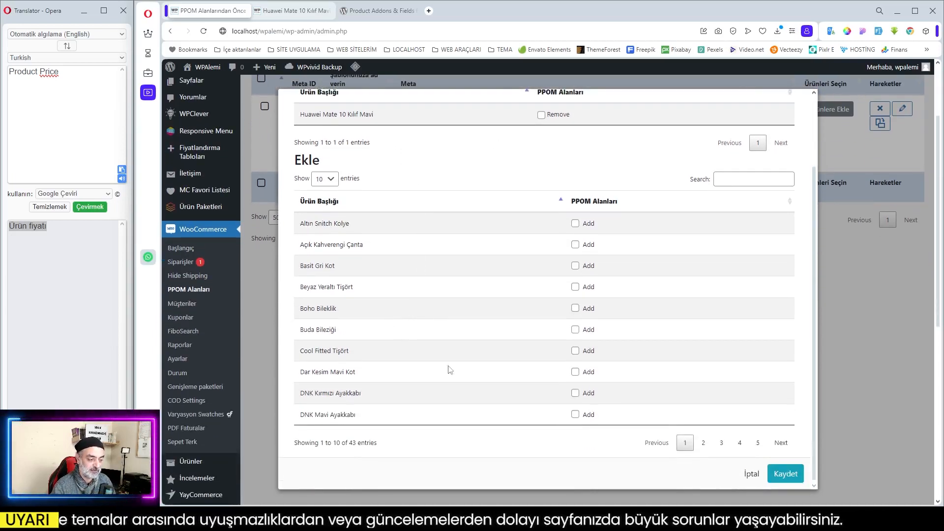
# - Browse the products available to attach to the group and search them for "ip"
pyautogui.click(721, 443)
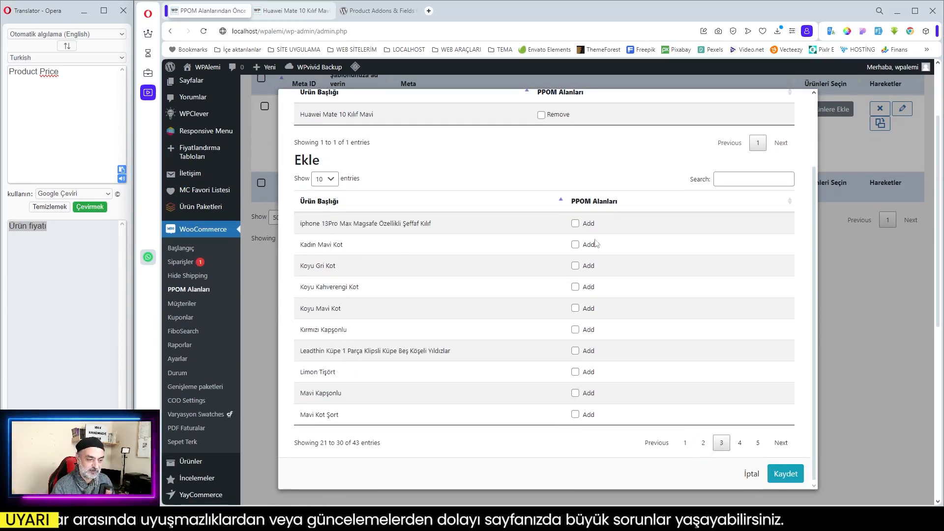
pyautogui.click(741, 180)
pyautogui.write('t')
pyautogui.press('BackSpace')
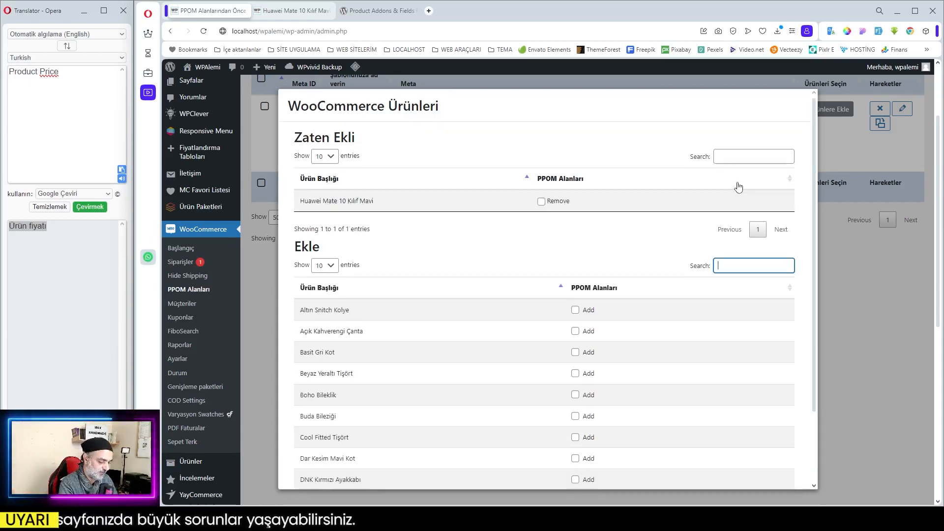
pyautogui.write('ıp')
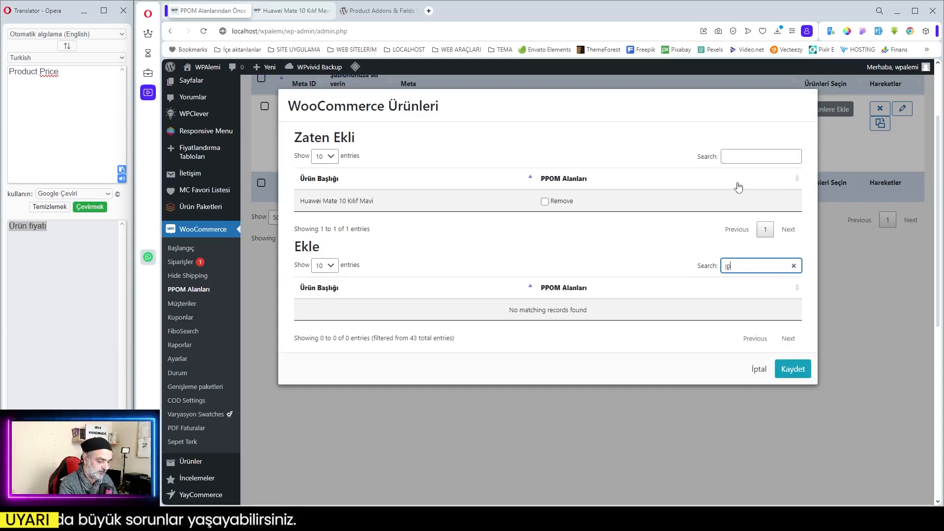
pyautogui.press('BackSpace')
pyautogui.press('BackSpace')
pyautogui.write('ip')
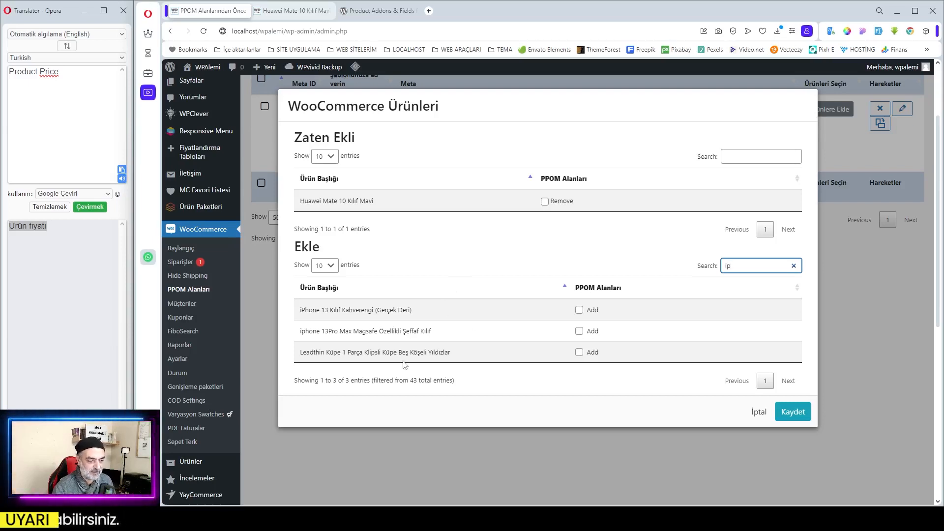
# - Open the iPhone 13 Kılıf Kahverengi (Gerçek Deri) page from the related products and close the group's product selection dialog without saving
pyautogui.click(288, 11)
pyautogui.scroll(-15, 553, 253)
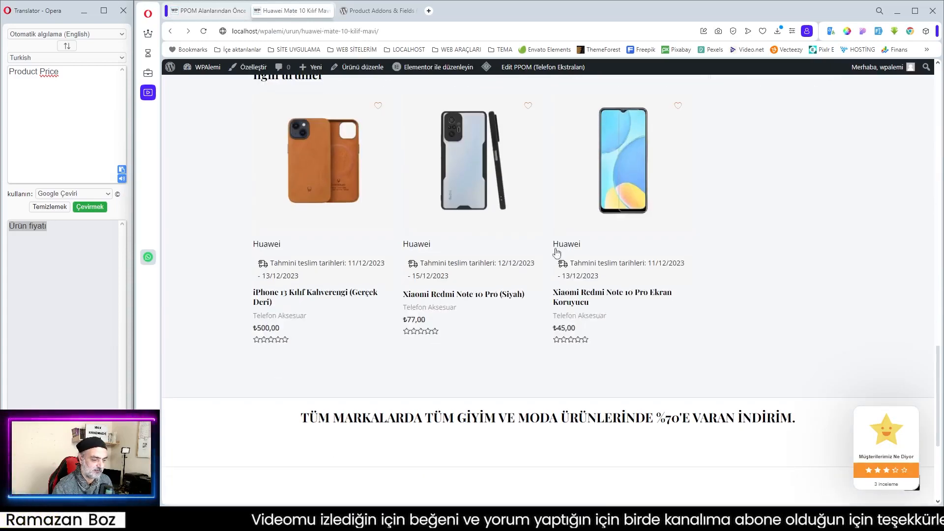
pyautogui.click(211, 10)
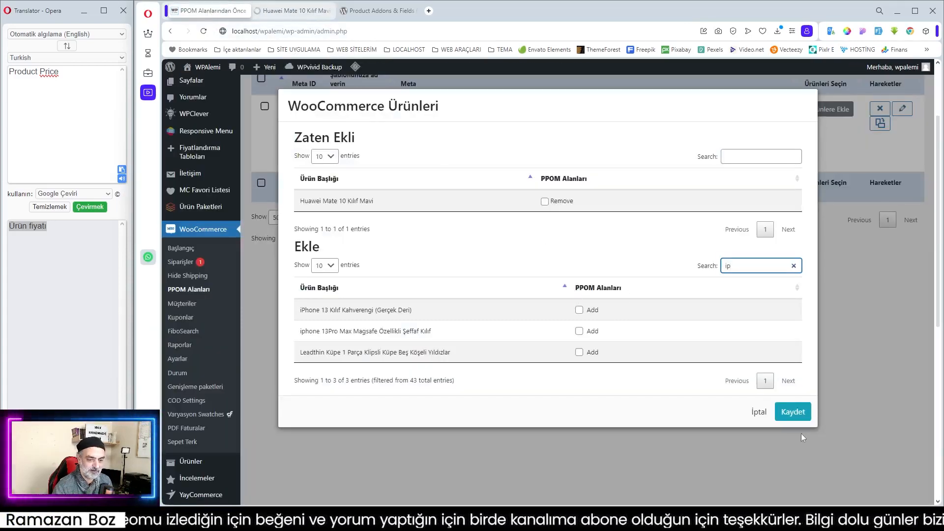
pyautogui.click(759, 414)
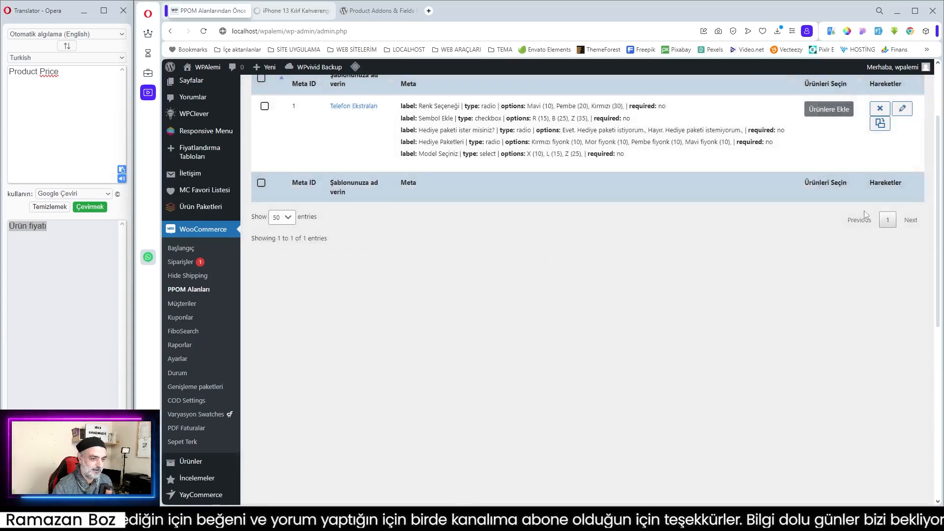
pyautogui.scroll(3, 861, 216)
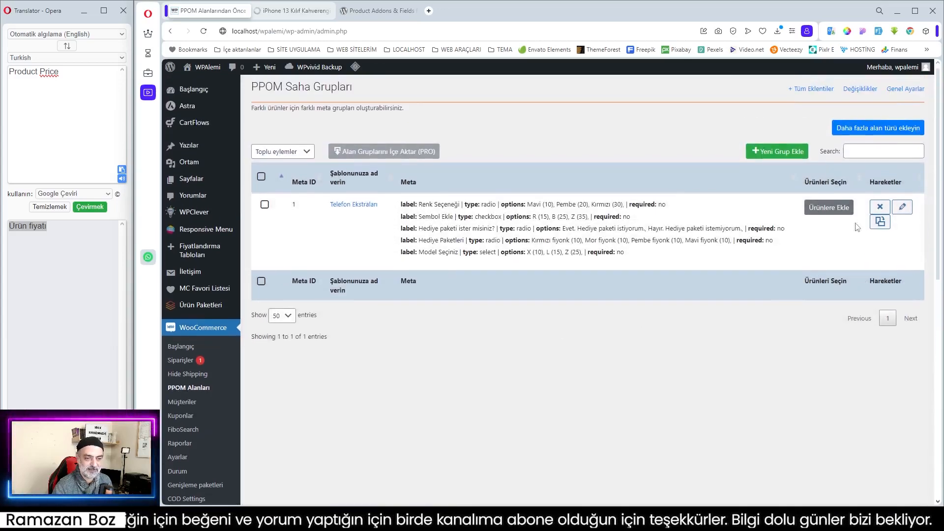
# - Examine the option fields and price table on the iPhone 13 Kılıf Kahverengi product page
pyautogui.click(297, 14)
pyautogui.scroll(-7, 619, 250)
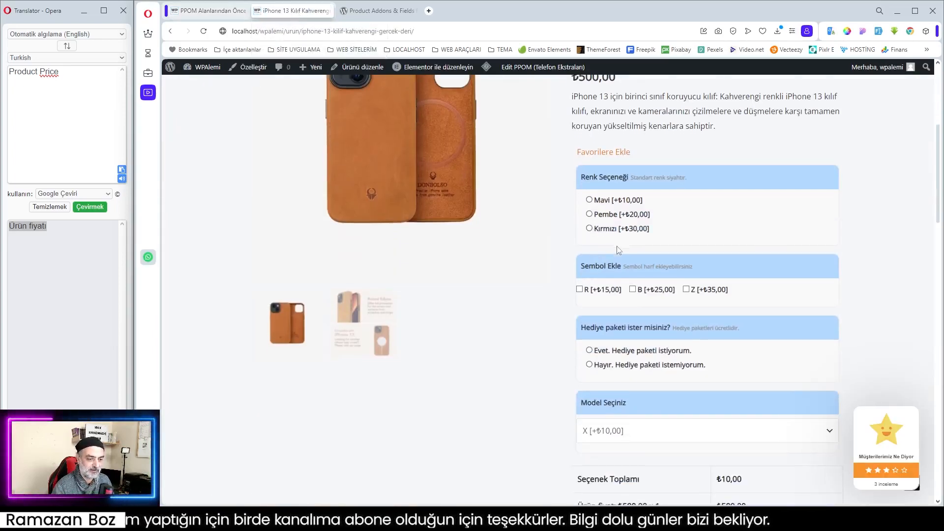
pyautogui.scroll(3, 661, 295)
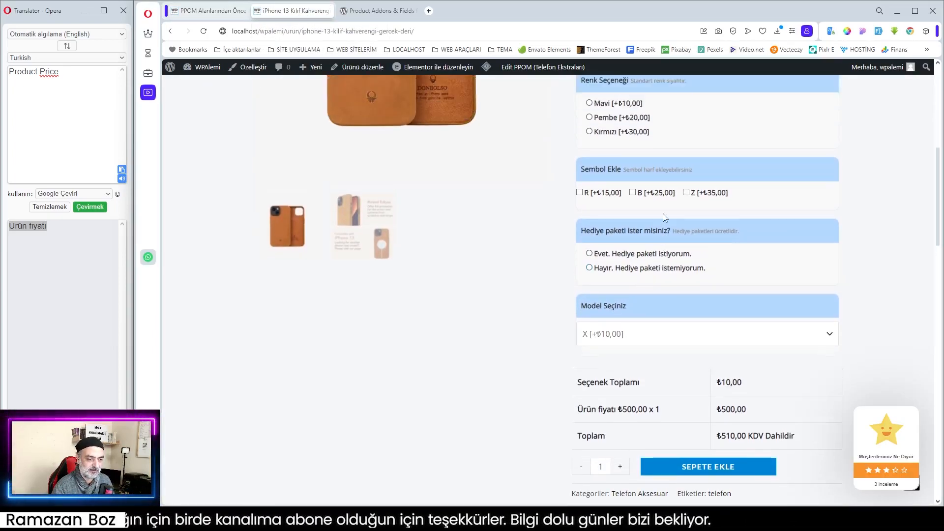
pyautogui.scroll(-2, 661, 201)
pyautogui.scroll(3, 643, 247)
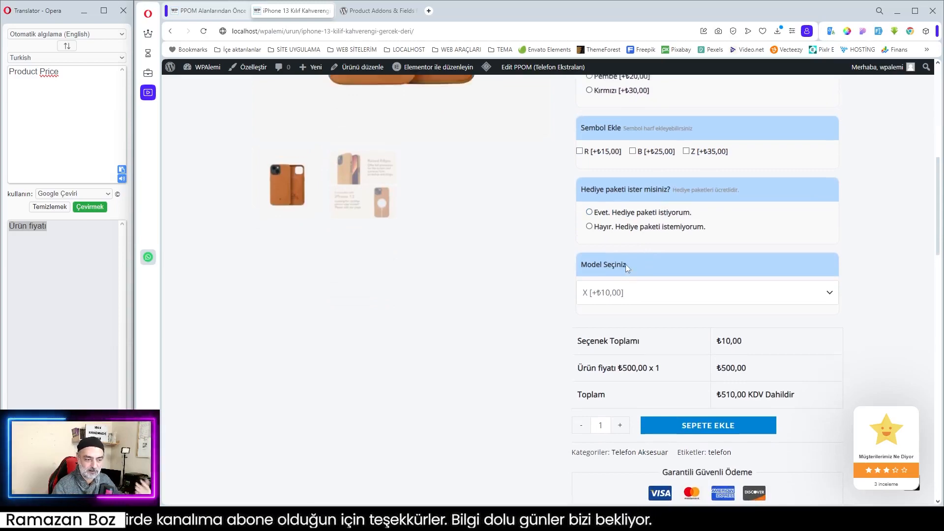
pyautogui.scroll(-4, 627, 268)
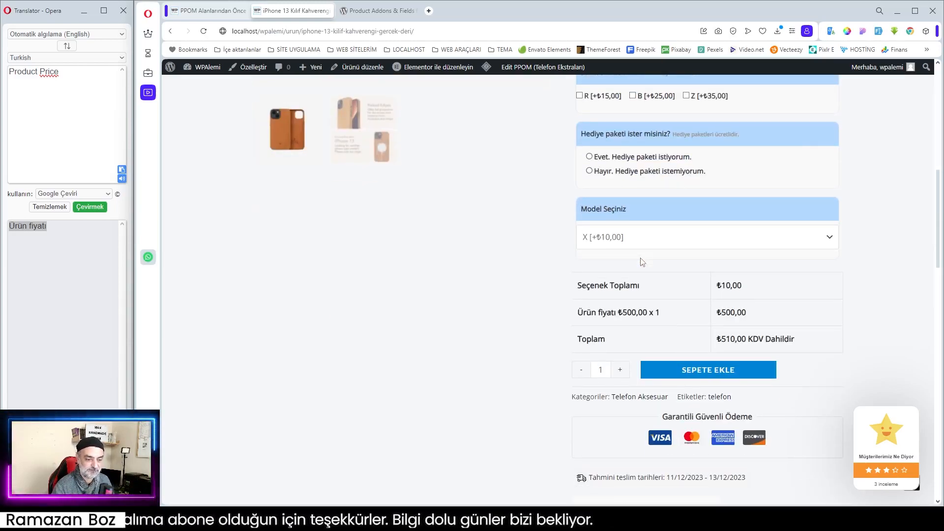
pyautogui.scroll(-3, 642, 260)
pyautogui.scroll(2, 720, 305)
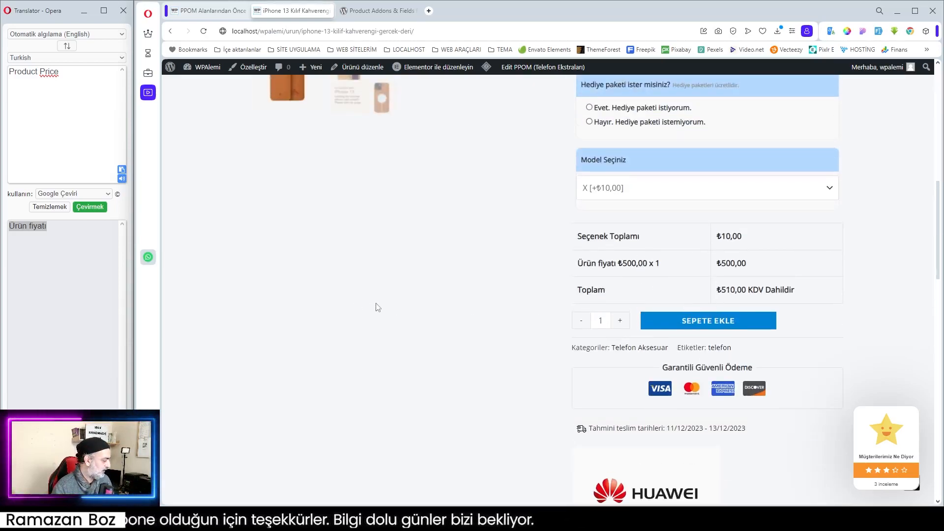
pyautogui.scroll(5, 651, 368)
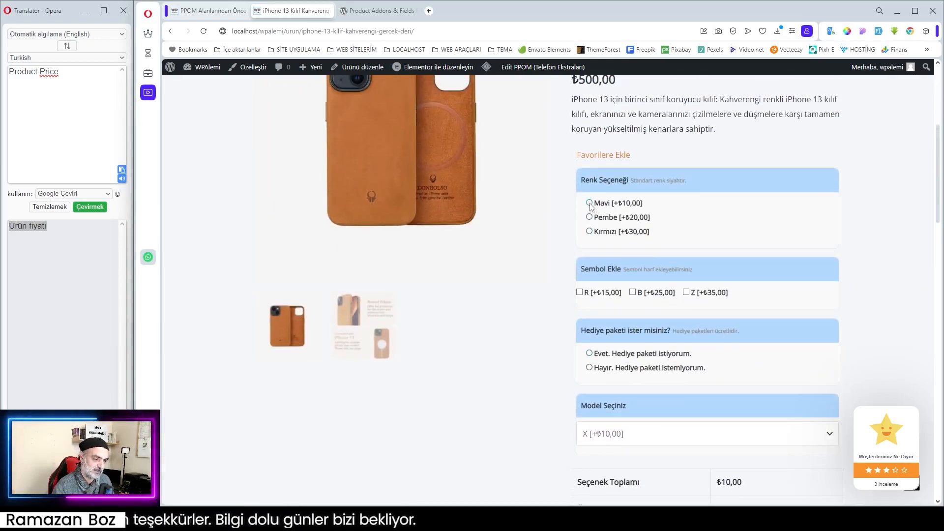
# - Choose Mavi, symbol R, a gift package with Kırmızı fiyonk and model X for the iPhone 13 case, and add it to the cart
pyautogui.click(580, 292)
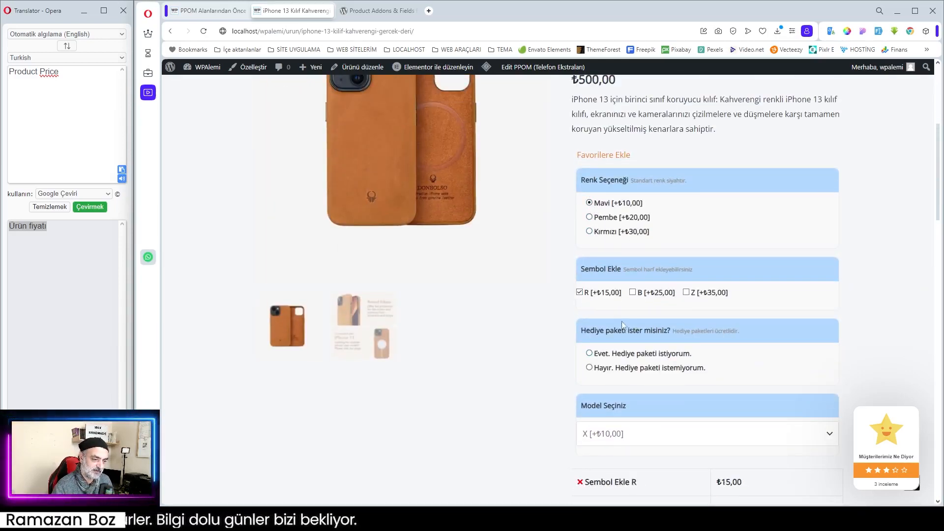
pyautogui.scroll(-2, 628, 328)
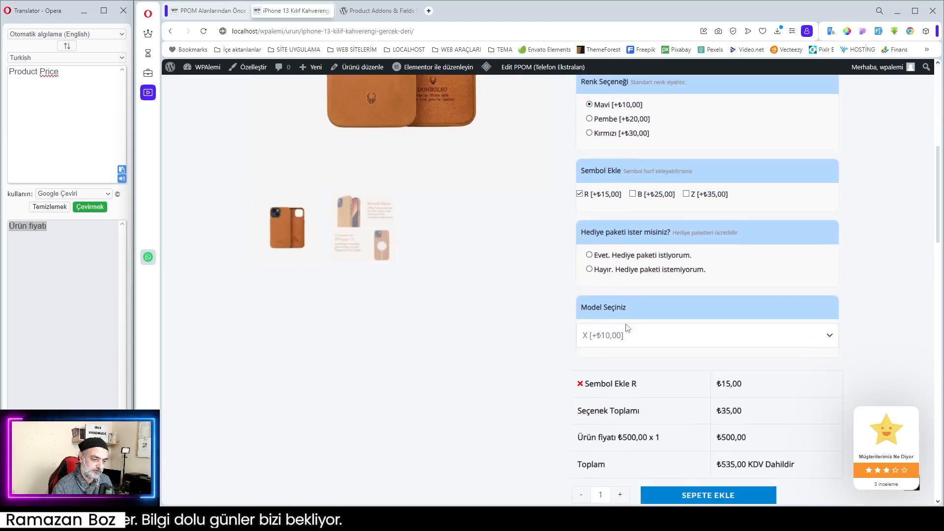
pyautogui.click(589, 256)
pyautogui.click(590, 330)
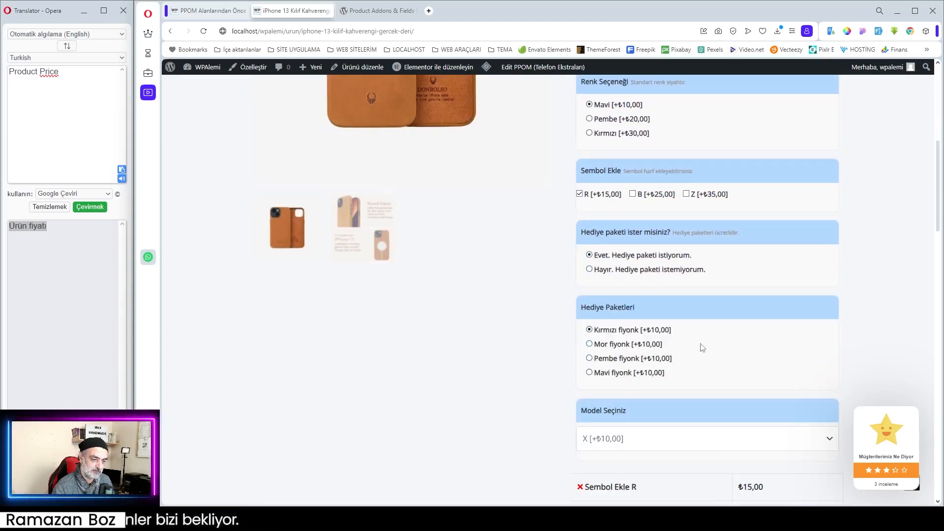
pyautogui.scroll(-3, 700, 348)
pyautogui.click(618, 294)
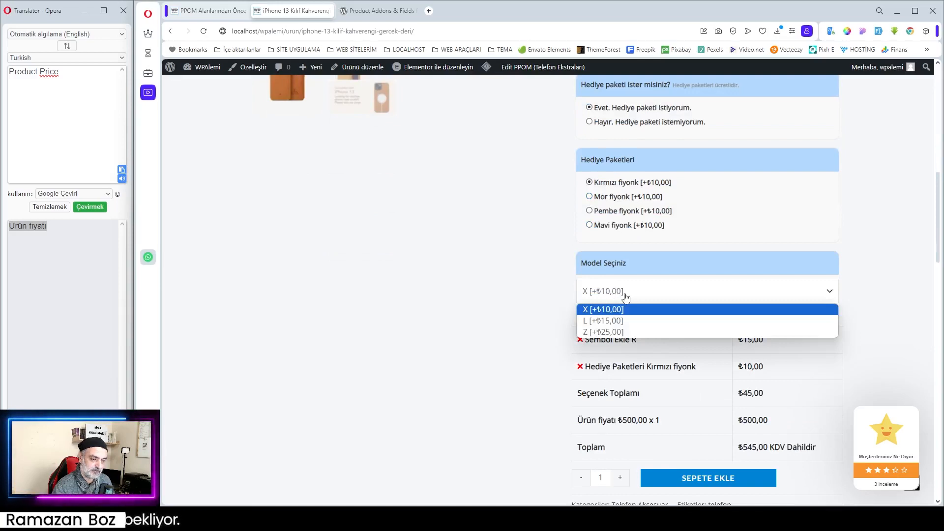
pyautogui.click(681, 309)
pyautogui.scroll(-2, 792, 361)
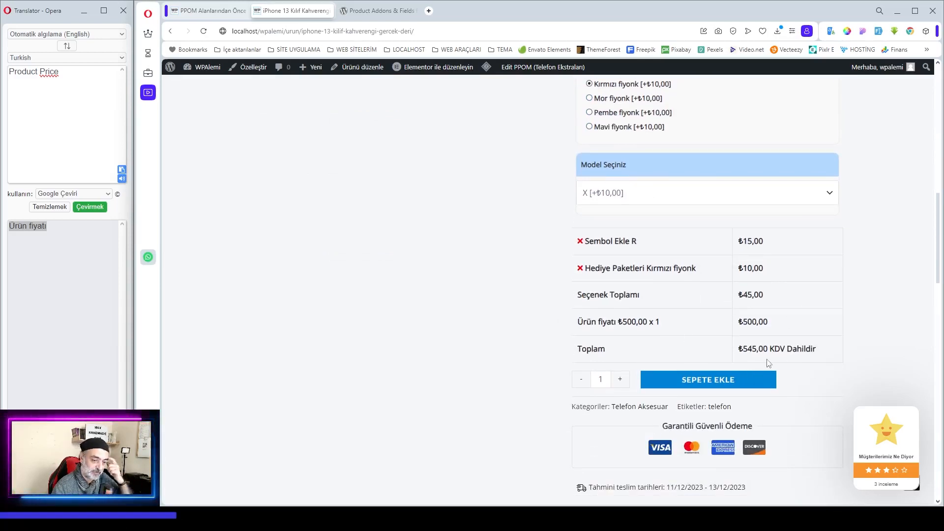
pyautogui.click(704, 384)
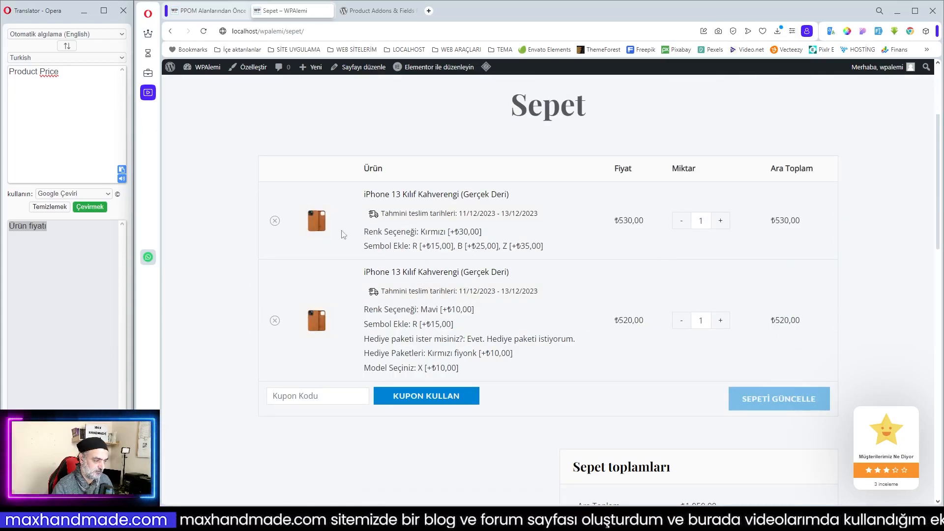
# - Remove the older iPhone 13 case with the Kırmızı colour option from the cart and proceed to checkout
pyautogui.click(275, 221)
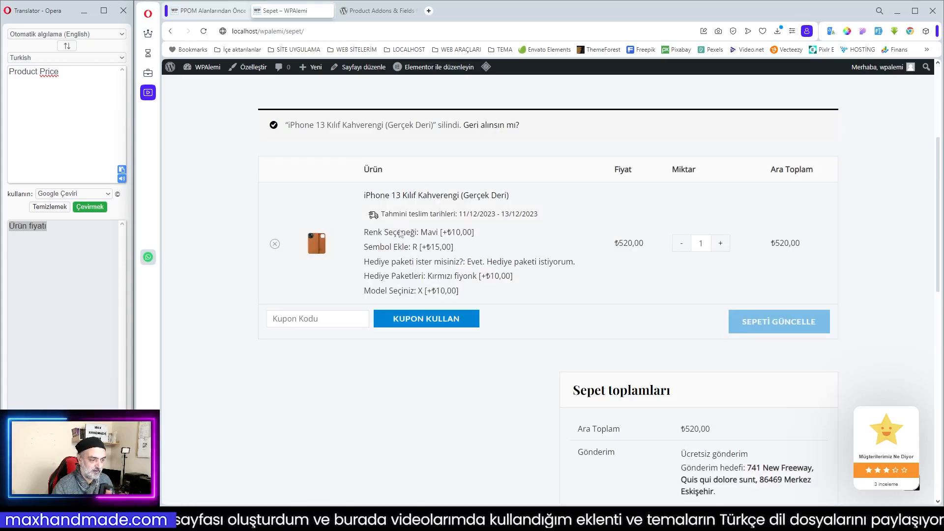
pyautogui.scroll(-3, 631, 262)
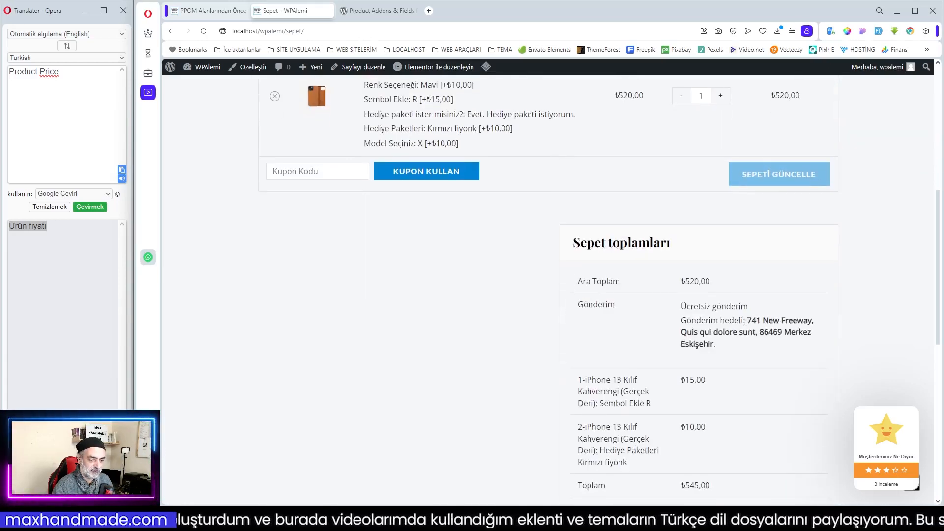
pyautogui.scroll(-3, 746, 322)
pyautogui.click(691, 376)
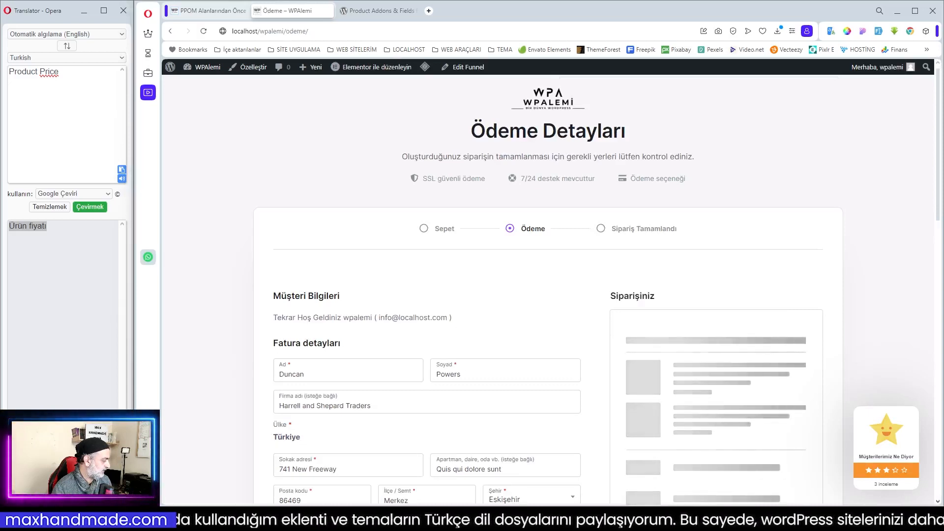
# - Fill the billing details with generated sample customer data and check the chosen options in the order summary
pyautogui.scroll(-3, 439, 260)
pyautogui.click(879, 31)
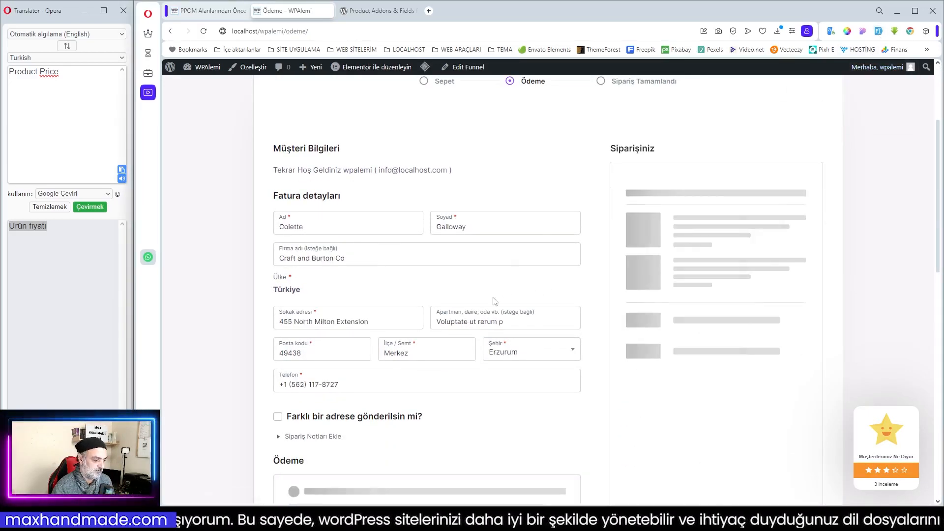
pyautogui.scroll(-3, 468, 286)
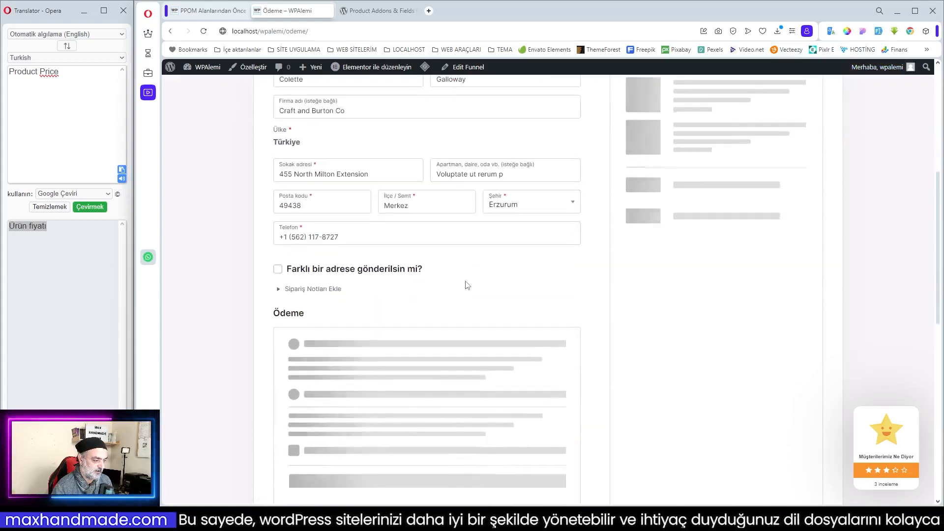
pyautogui.scroll(2, 662, 325)
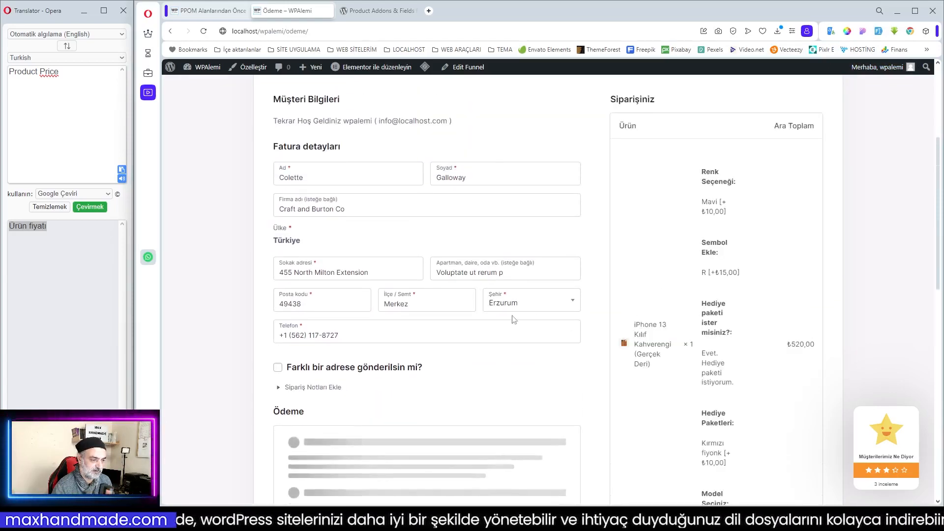
pyautogui.scroll(-3, 679, 315)
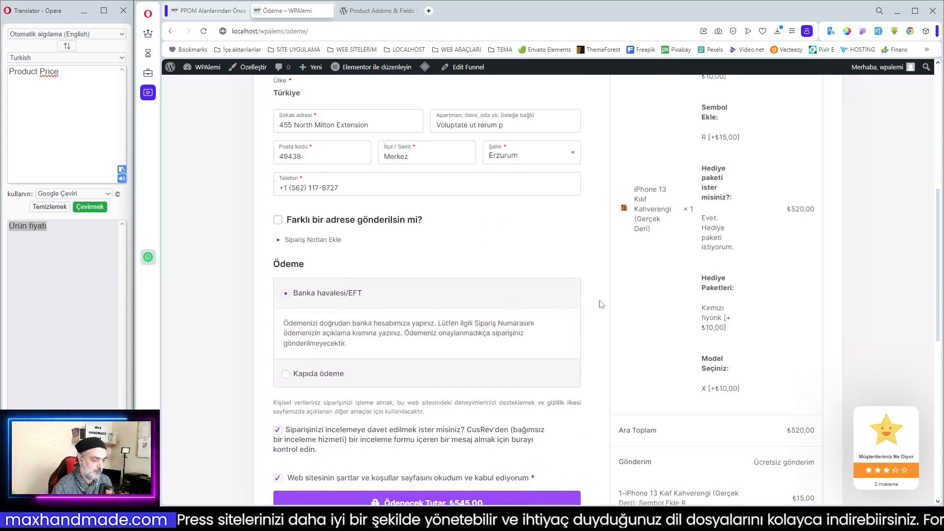
pyautogui.scroll(-3, 541, 315)
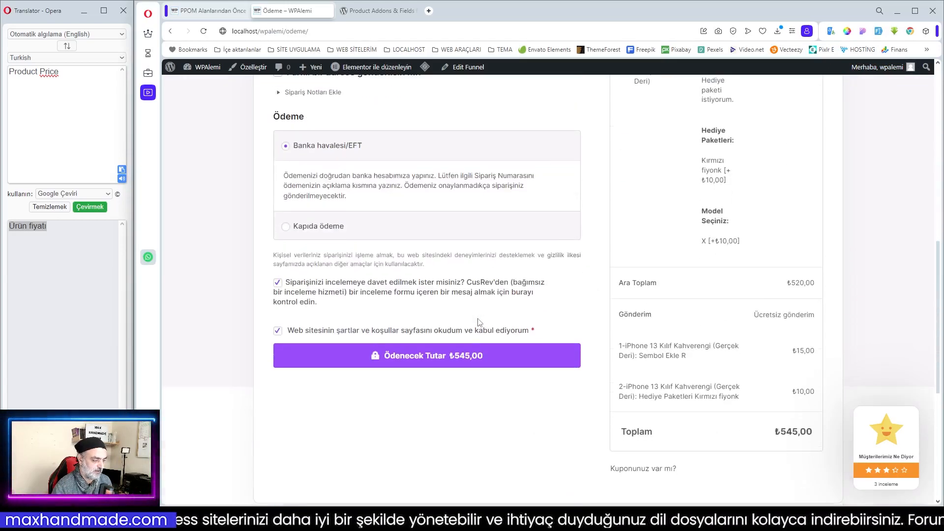
# - Decline the review invitation, check the checkout details, and place the order with Banka havalesi/EFT as the payment method
pyautogui.click(279, 283)
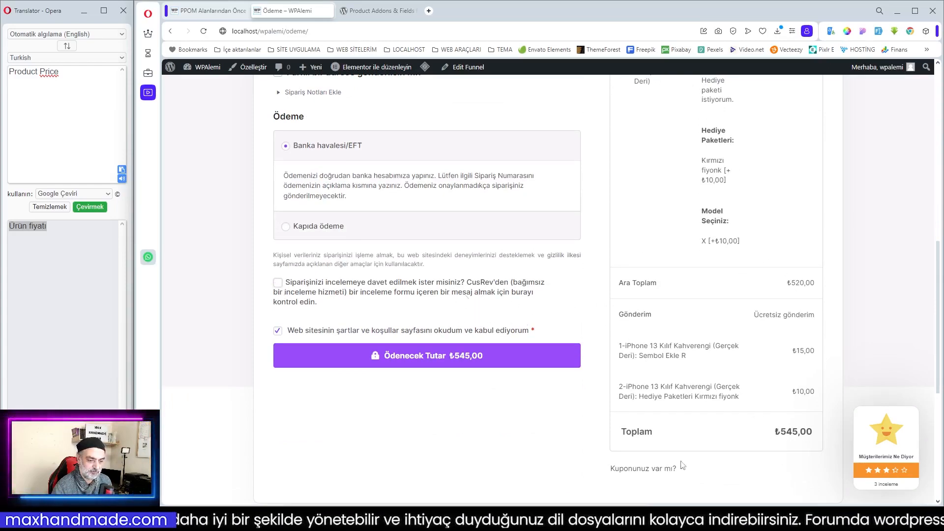
pyautogui.scroll(-2, 693, 438)
pyautogui.scroll(3, 692, 437)
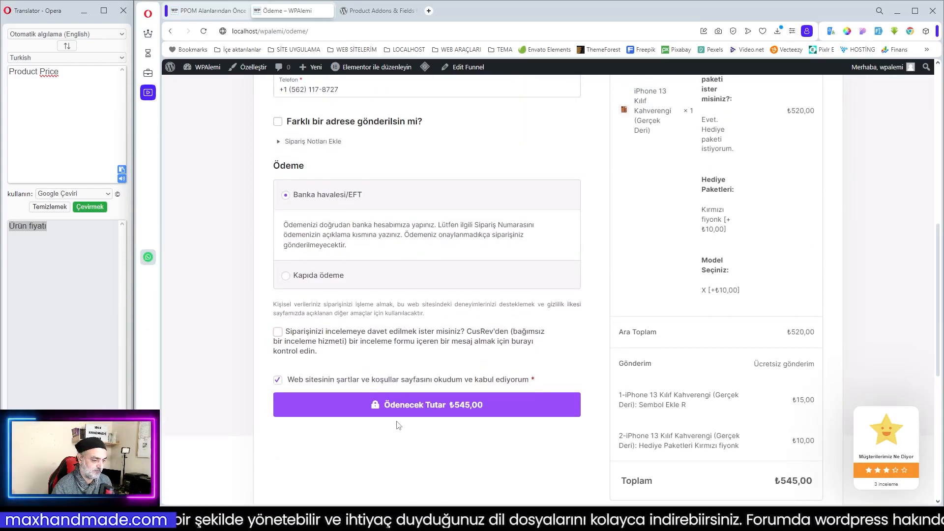
pyautogui.scroll(5, 451, 379)
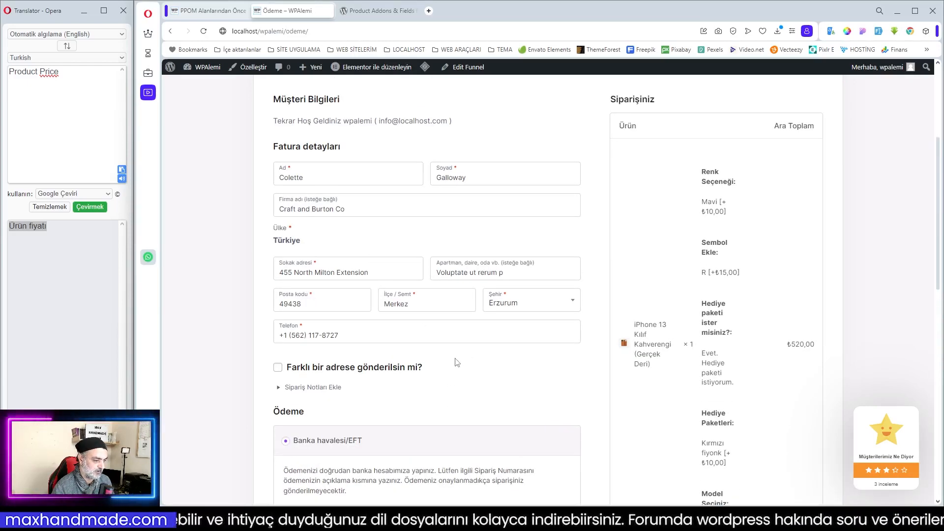
pyautogui.scroll(-5, 453, 362)
pyautogui.click(416, 412)
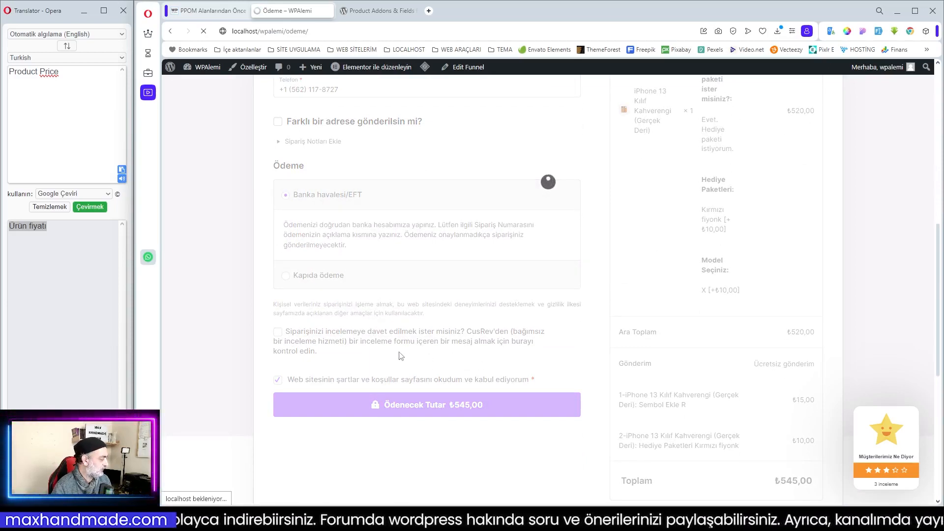
# - Review the selected product options, extra fees and addresses on the order confirmation page
pyautogui.scroll(5, 443, 349)
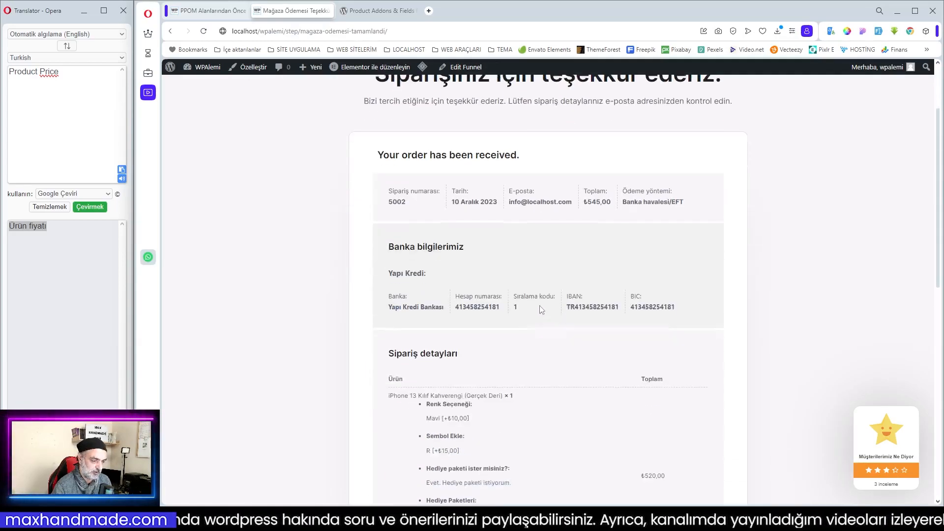
pyautogui.scroll(-4, 566, 295)
pyautogui.scroll(-4, 545, 297)
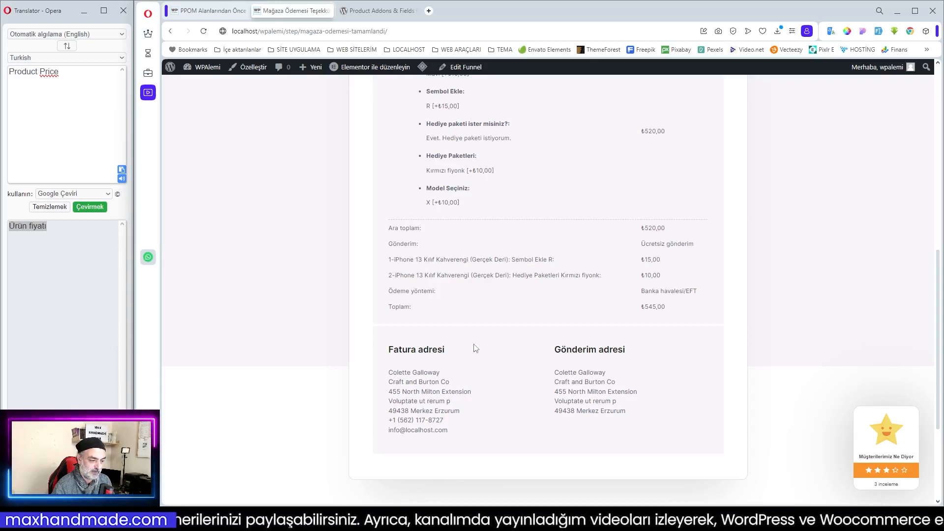
pyautogui.scroll(6, 632, 266)
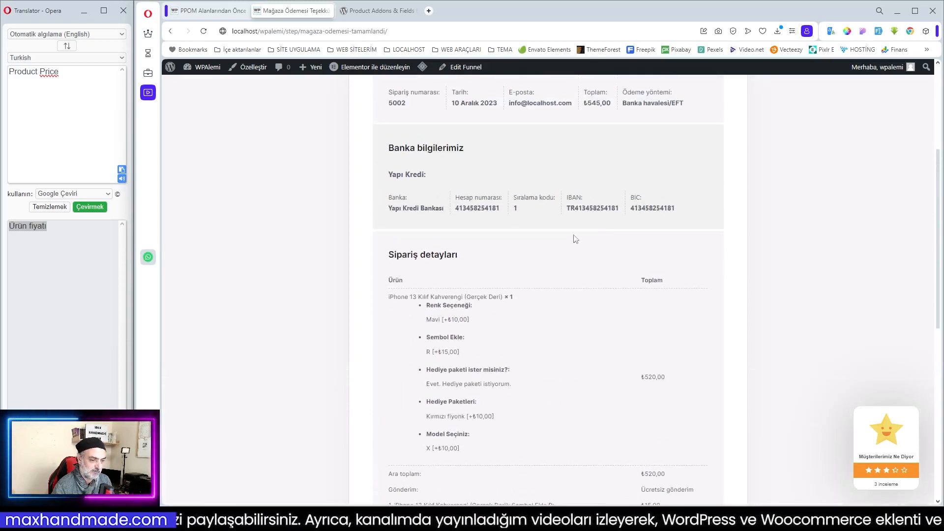
# - Switch to the Thunderbird window with the "WPAlemi siparişiniz alındı!" e-mail, maximize it on this screen, and view the opening message
pyautogui.scroll(-2, 543, 296)
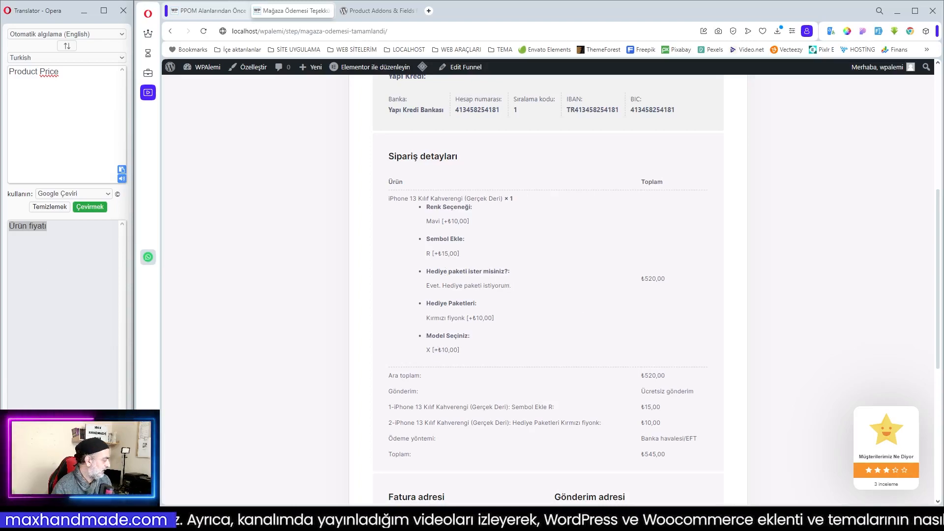
pyautogui.moveTo(943, 33); pyautogui.dragTo(551, 26)
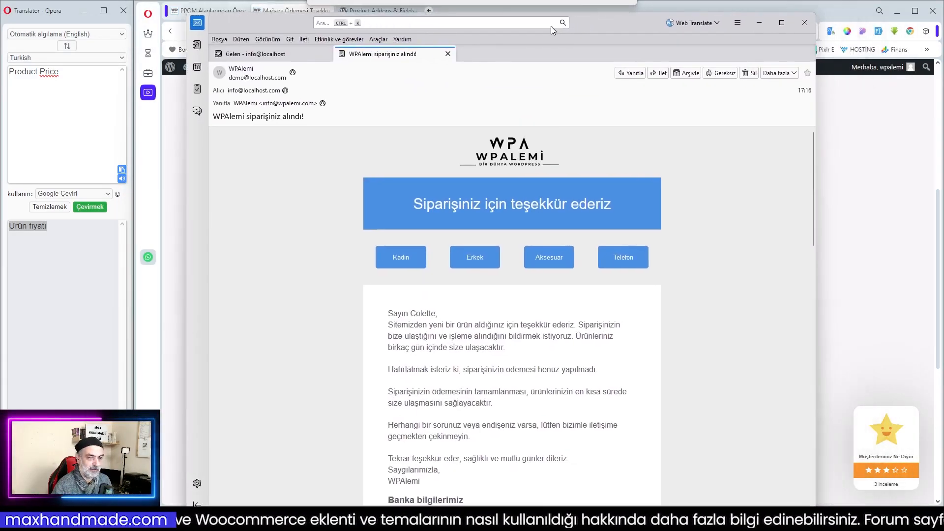
pyautogui.click(782, 23)
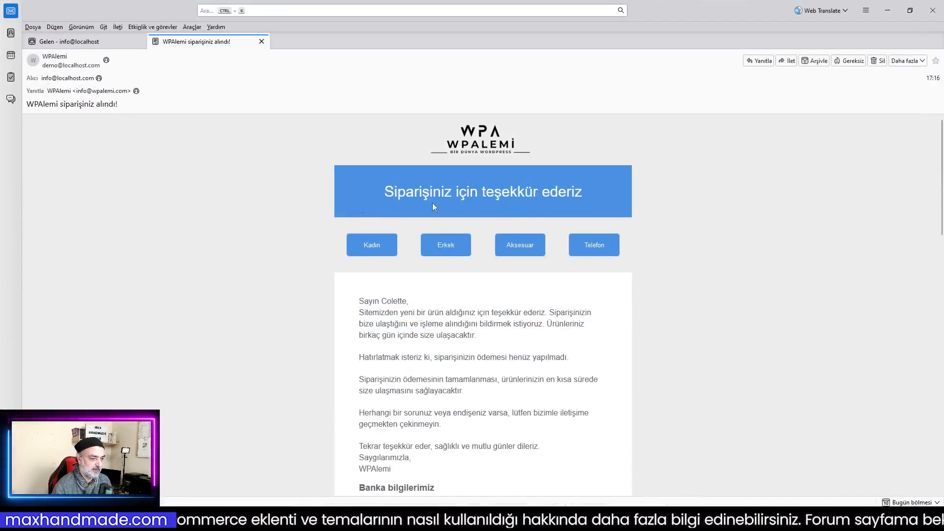
pyautogui.scroll(-4, 538, 236)
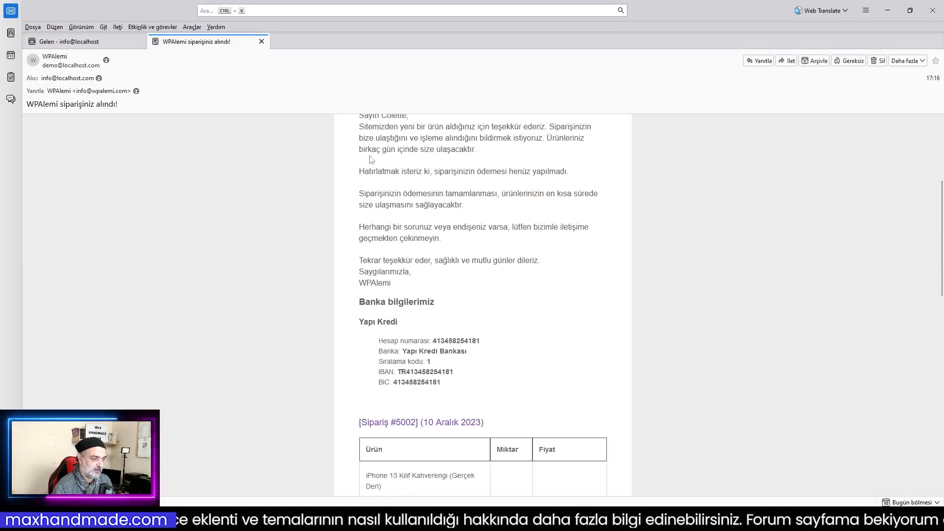
pyautogui.scroll(1, 404, 183)
pyautogui.scroll(2, 406, 212)
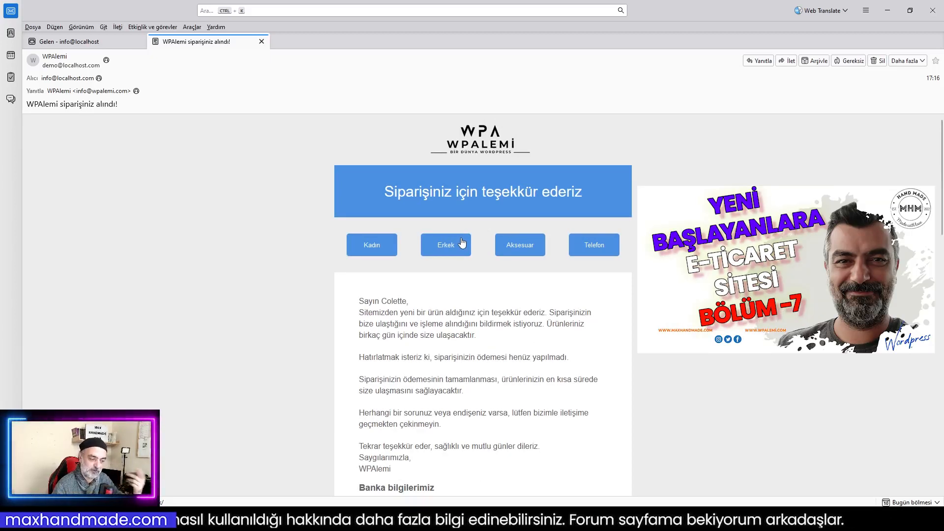
# - Read through the whole order e-mail, from the bank details and order table to the addresses and footer
pyautogui.scroll(-3, 463, 242)
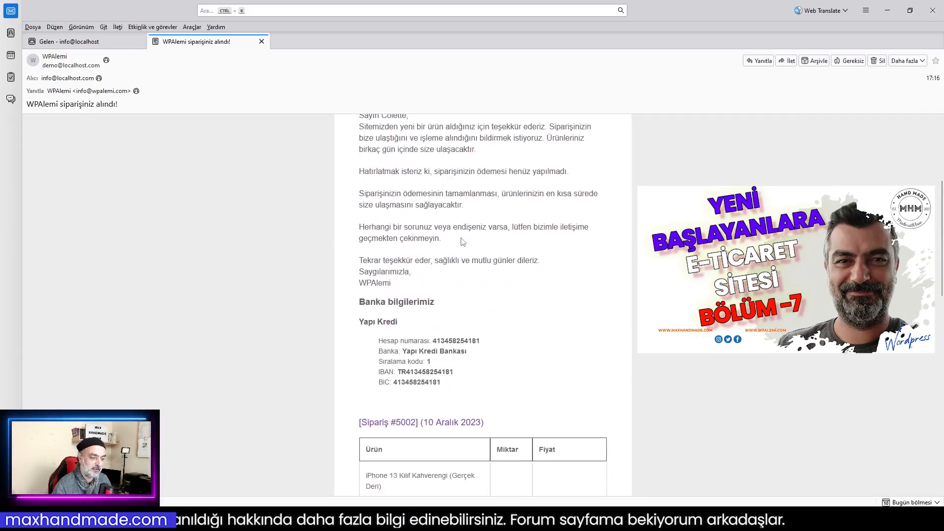
pyautogui.scroll(-7, 462, 242)
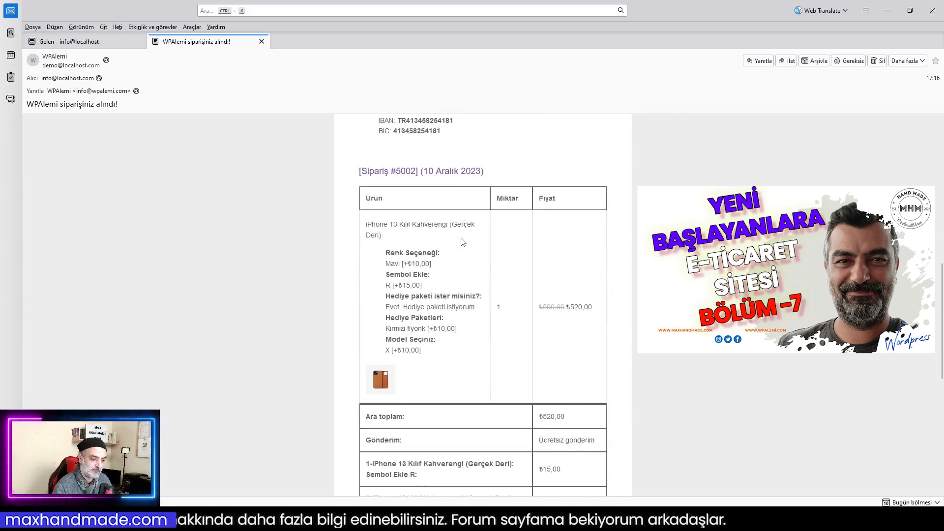
pyautogui.scroll(-3, 462, 242)
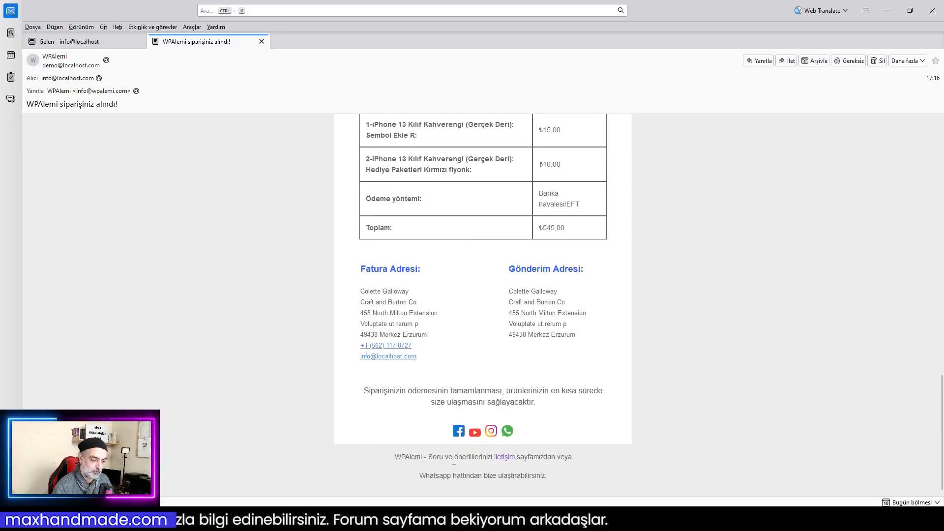
pyautogui.scroll(6, 557, 334)
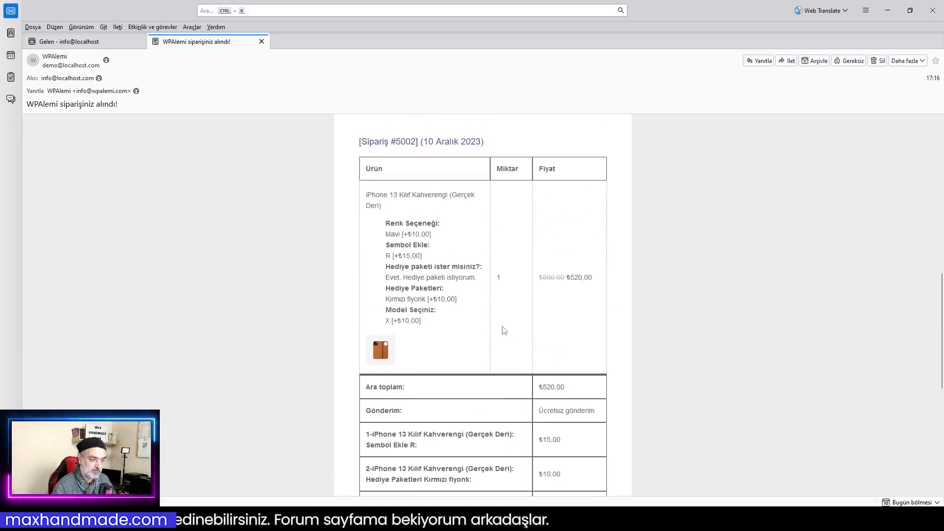
pyautogui.scroll(10, 537, 323)
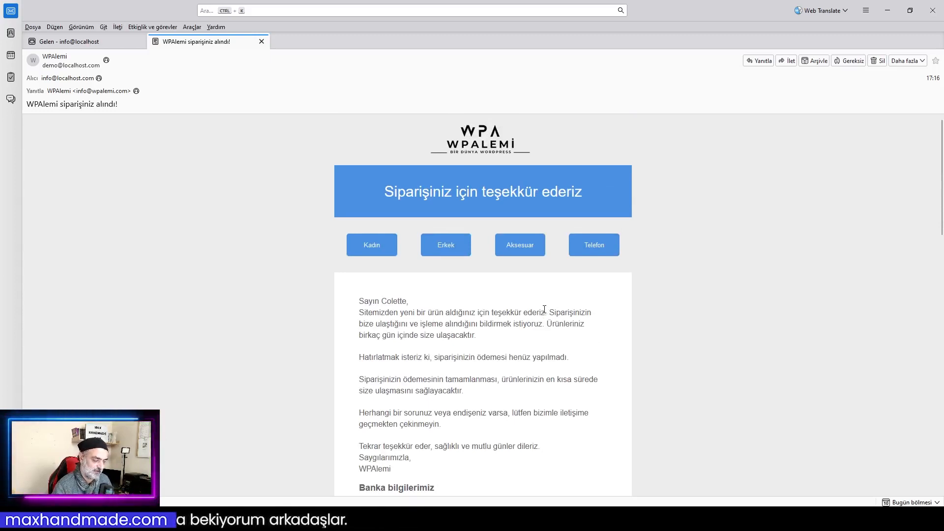
# - Check the chosen product options, extra fees and total in the e-mail's order table
pyautogui.scroll(-9, 544, 309)
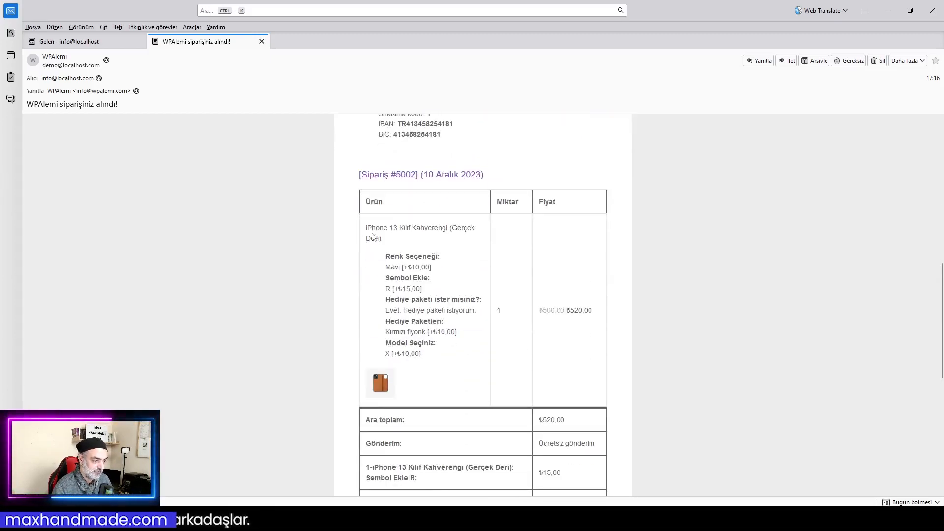
pyautogui.moveTo(387, 256); pyautogui.dragTo(440, 256)
pyautogui.click(475, 290)
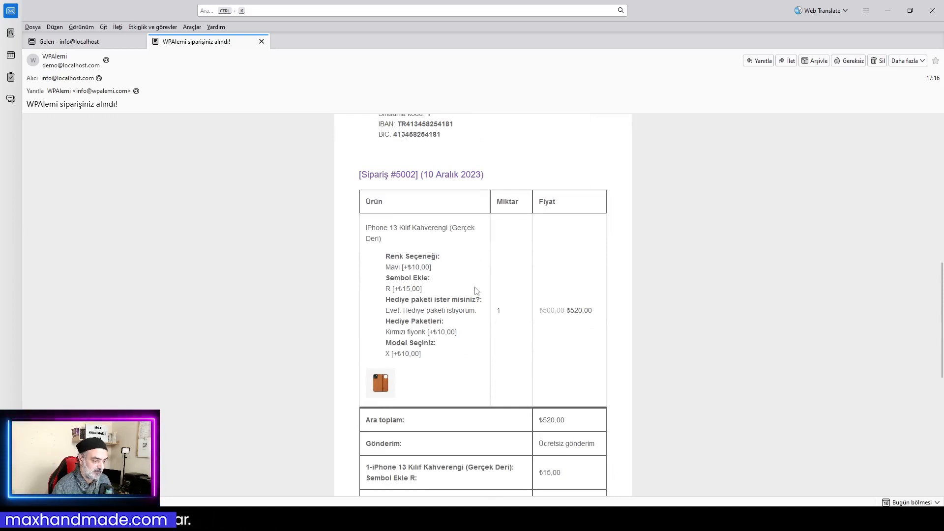
pyautogui.moveTo(407, 303); pyautogui.dragTo(415, 301)
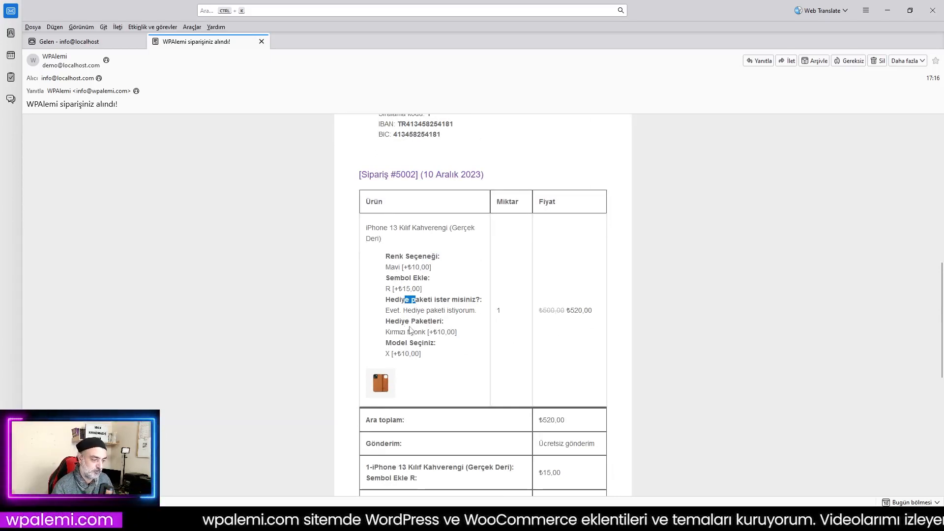
pyautogui.click(411, 343)
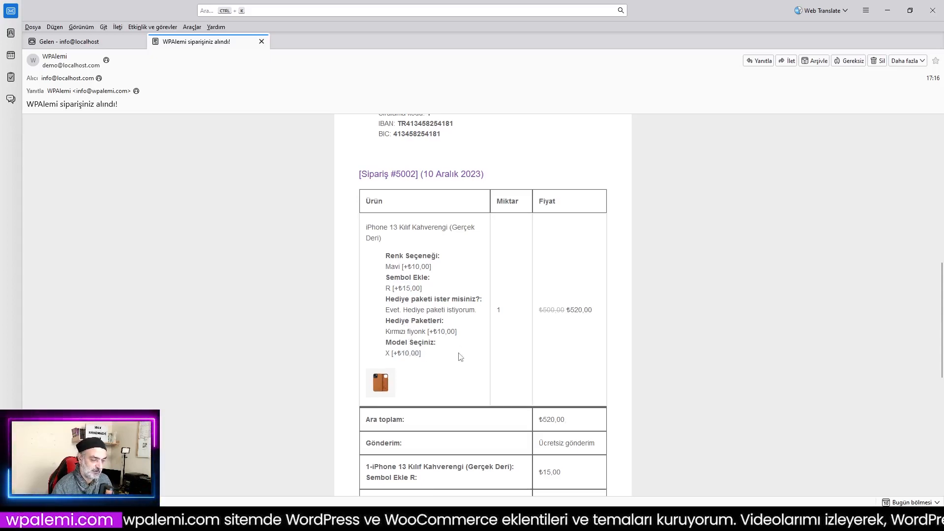
pyautogui.scroll(-4, 582, 304)
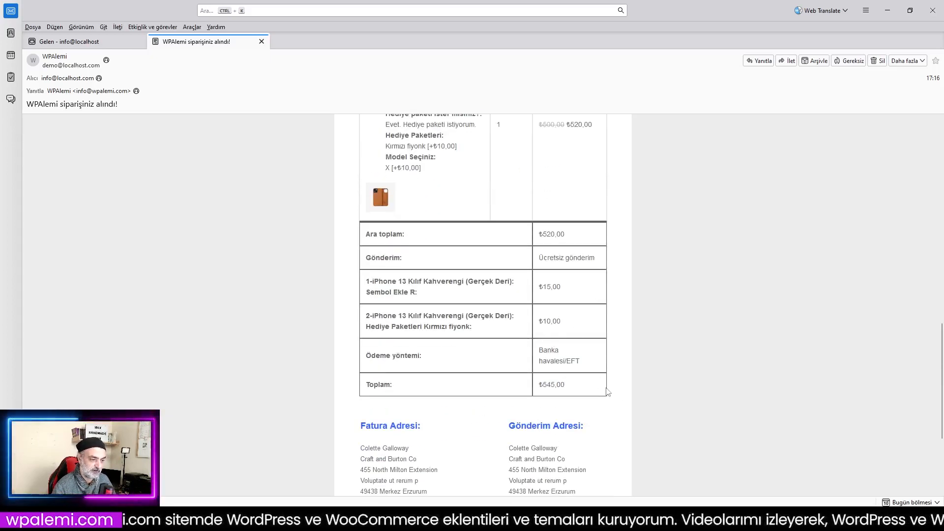
pyautogui.scroll(8, 550, 333)
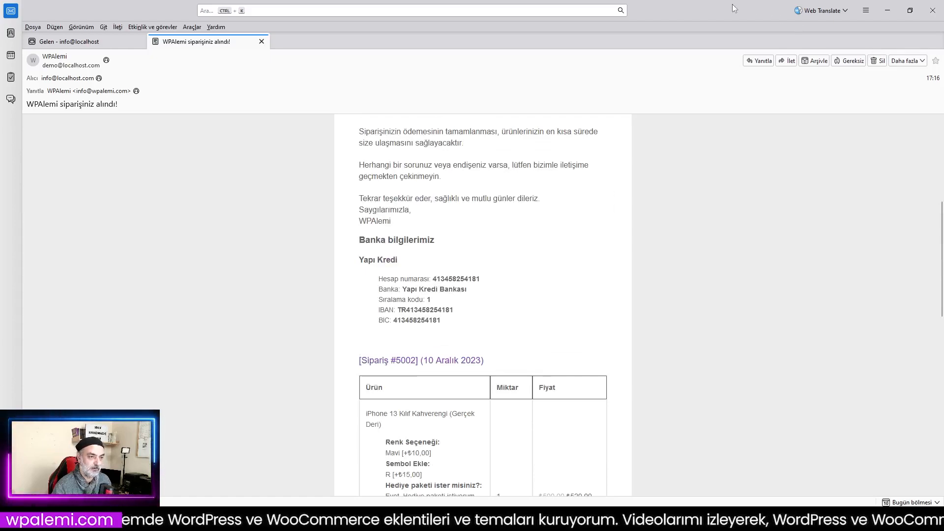
# - Move the mail window off this screen and return to the upper part of the order confirmation page in Opera
pyautogui.moveTo(733, 5); pyautogui.dragTo(0, 2)
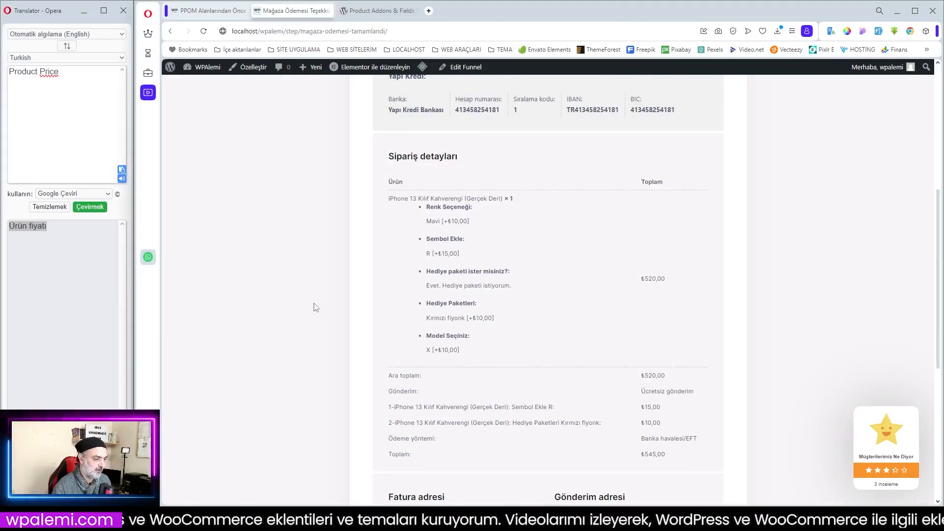
pyautogui.scroll(1, 506, 296)
pyautogui.scroll(4, 507, 295)
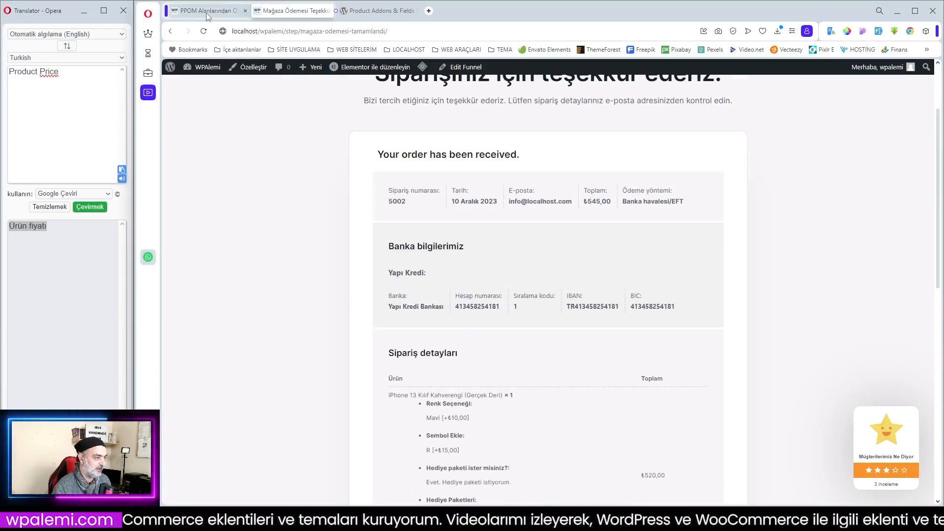